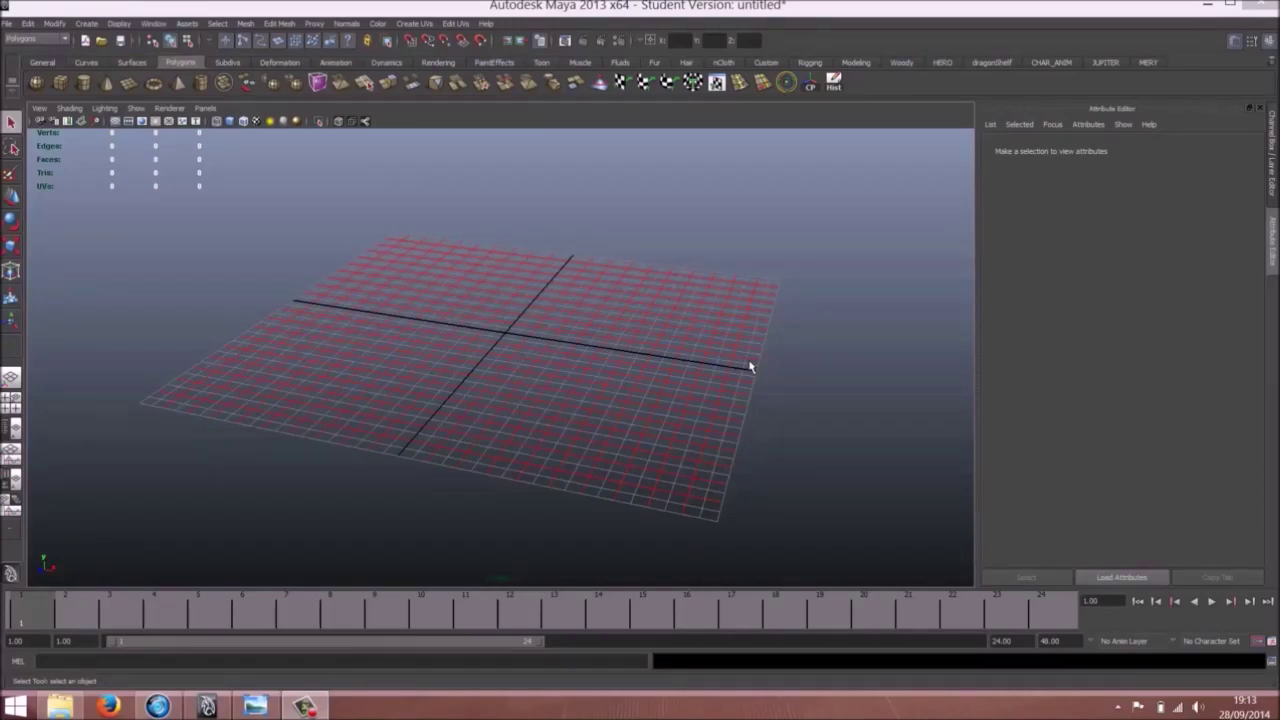
# Switch to Windows Photo Viewer, examine the Bender reference images from several angles, and return to Maya
pyautogui.keyDown('alt'); pyautogui.moveTo(557, 354); pyautogui.dragTo(587, 366); pyautogui.keyUp('alt')
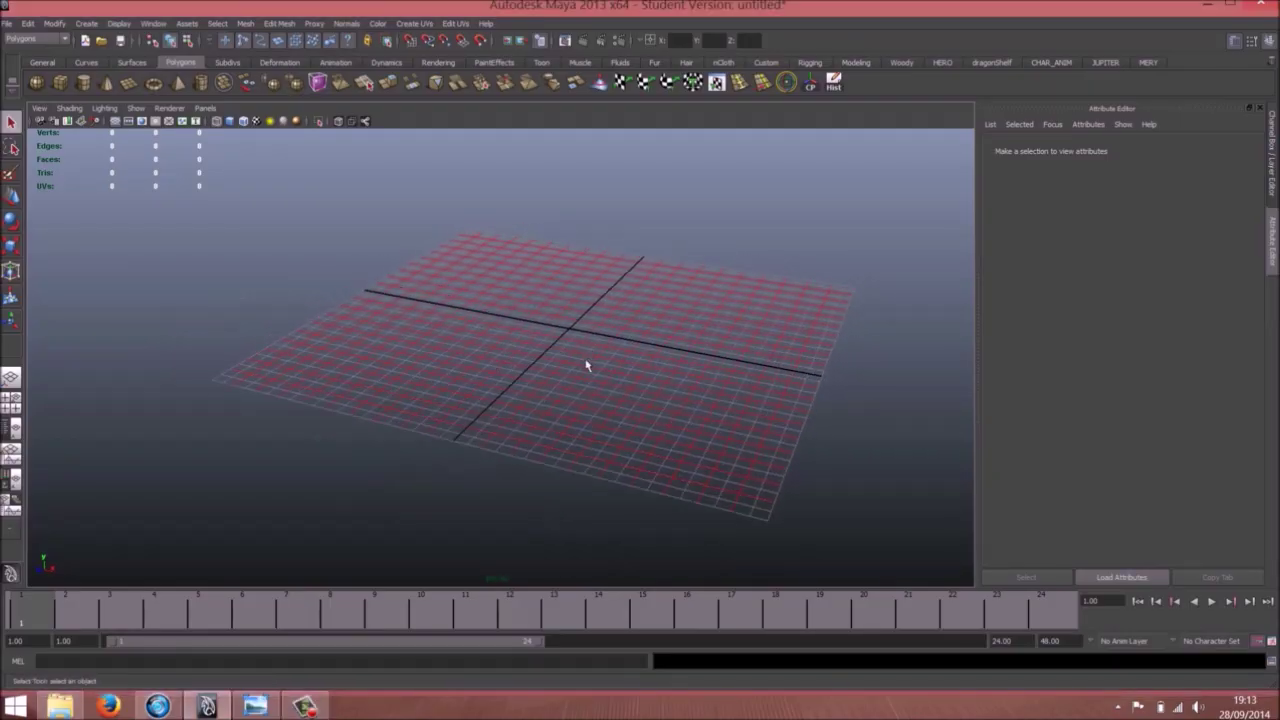
pyautogui.click(255, 706)
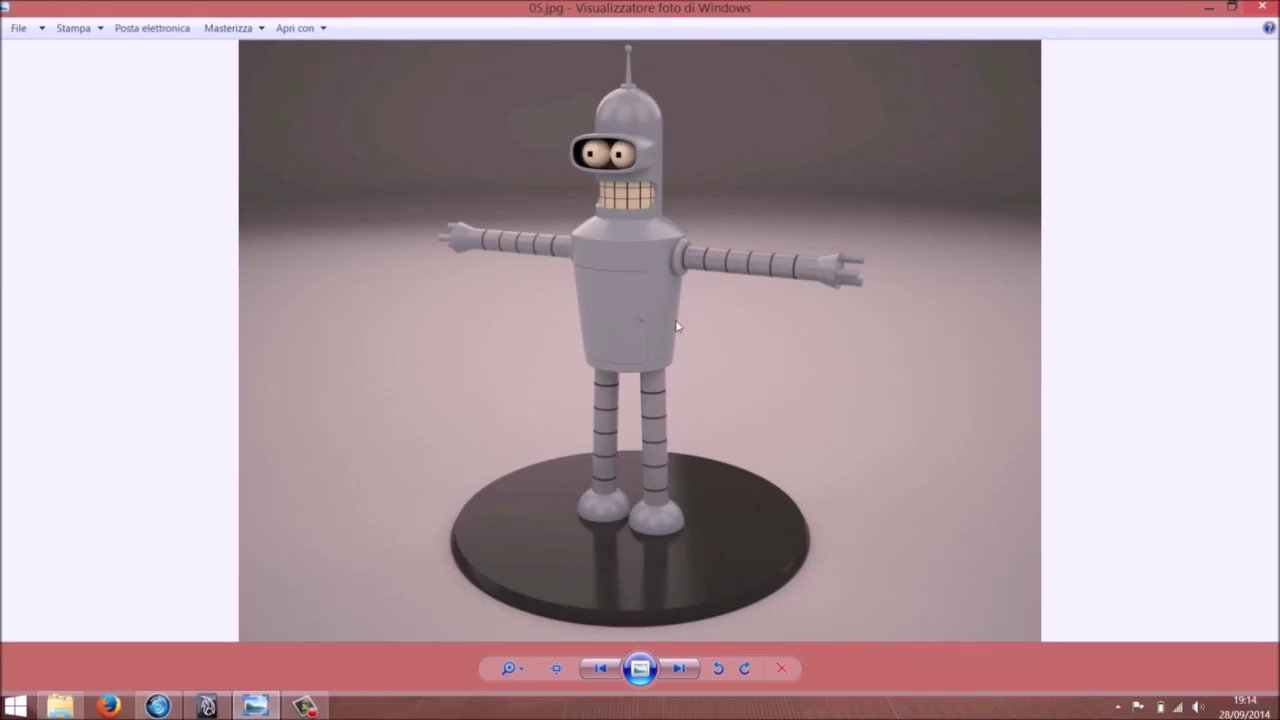
pyautogui.click(678, 668)
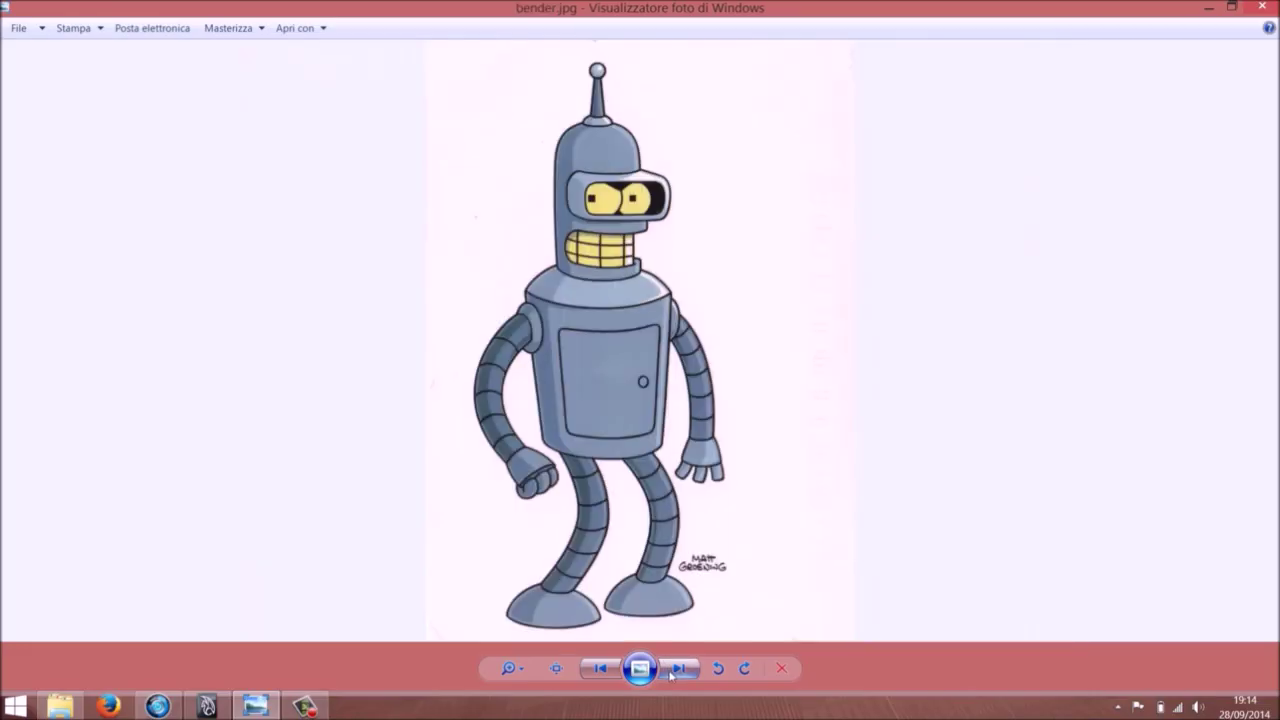
pyautogui.click(678, 669)
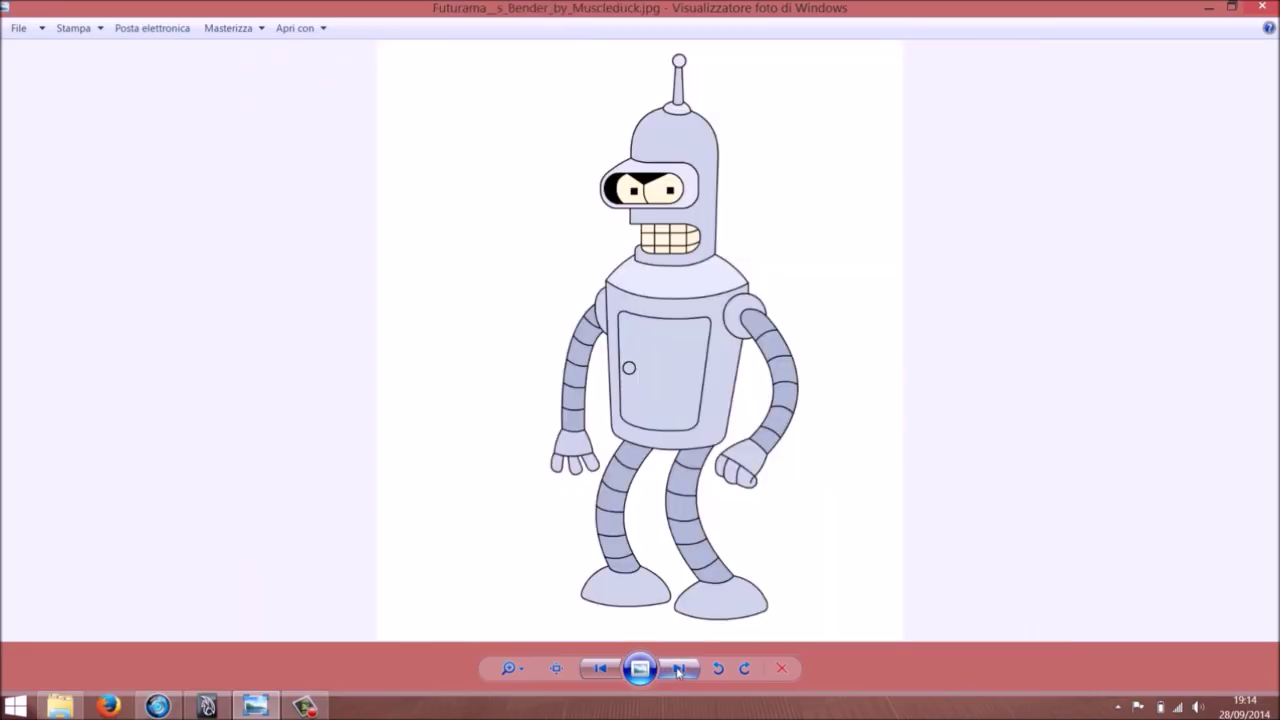
pyautogui.click(600, 670)
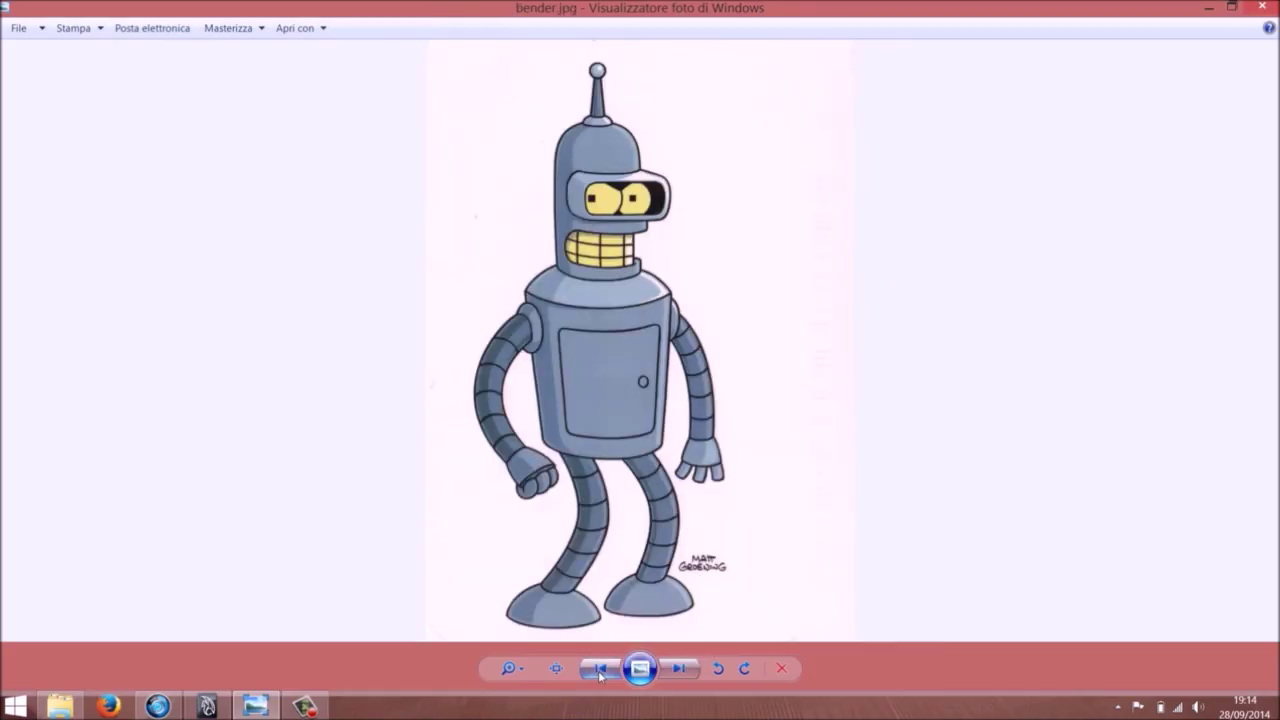
pyautogui.click(600, 670)
pyautogui.click(679, 671)
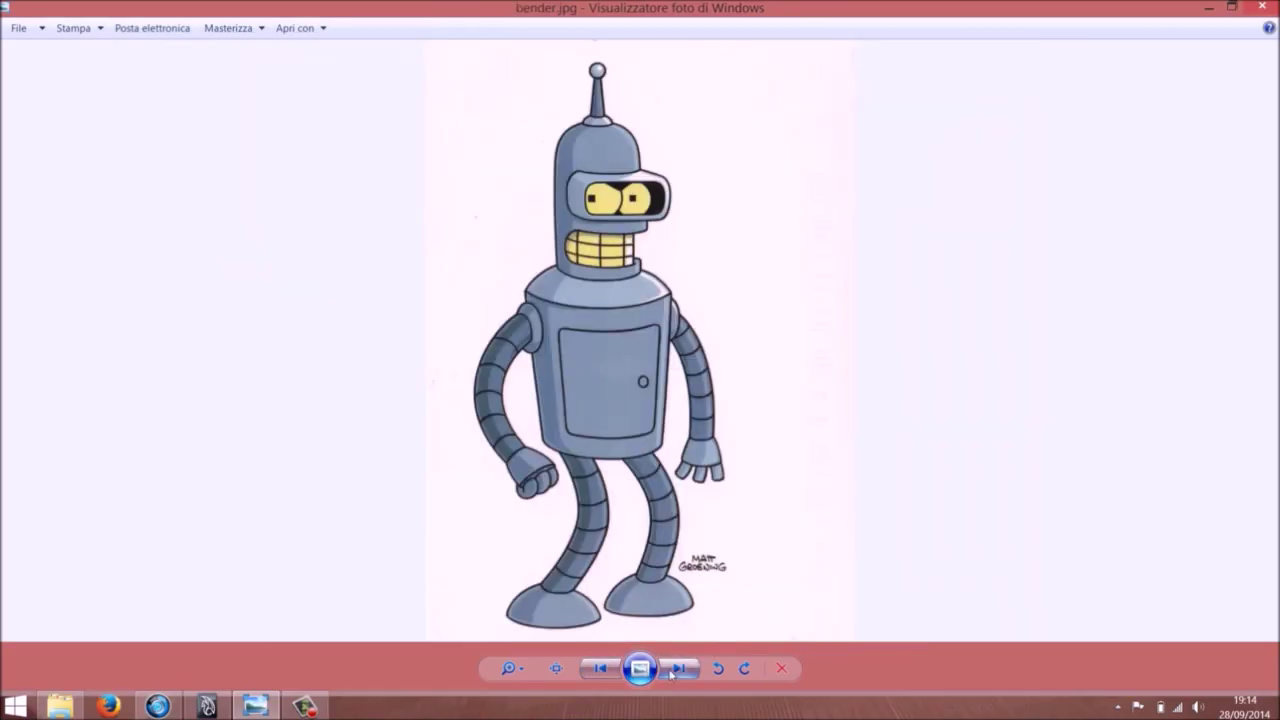
pyautogui.click(599, 673)
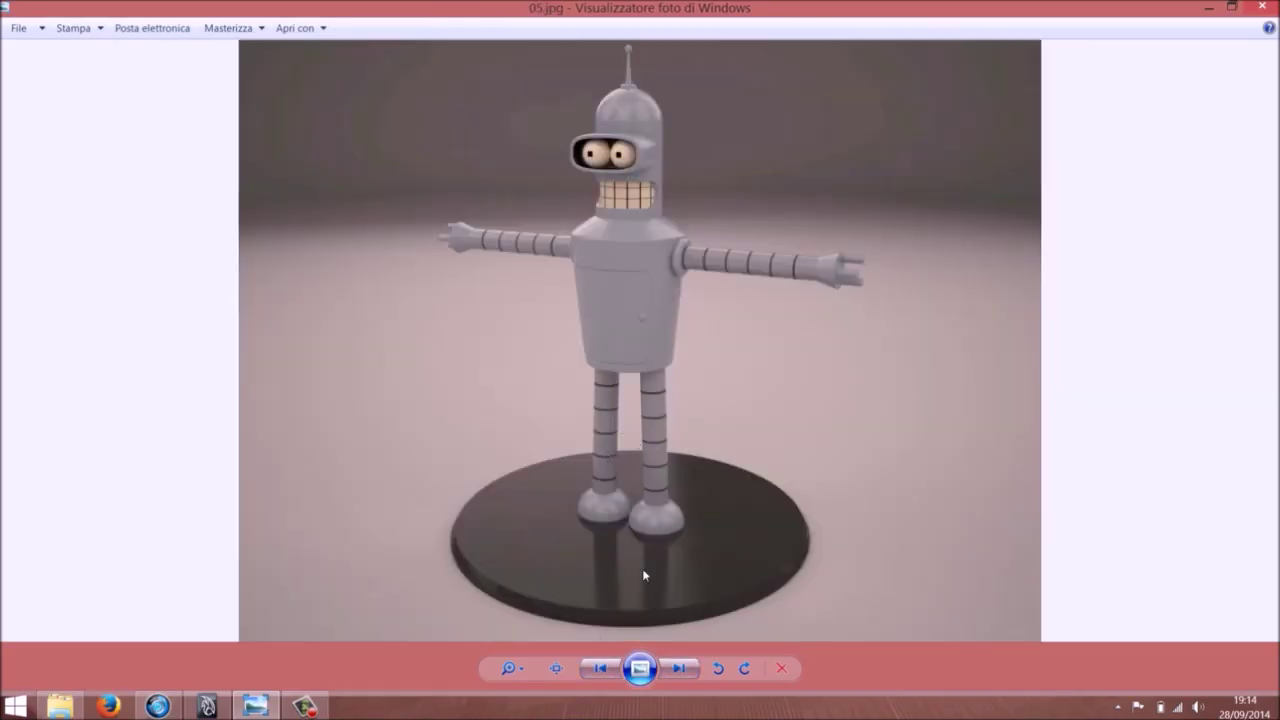
pyautogui.click(679, 670)
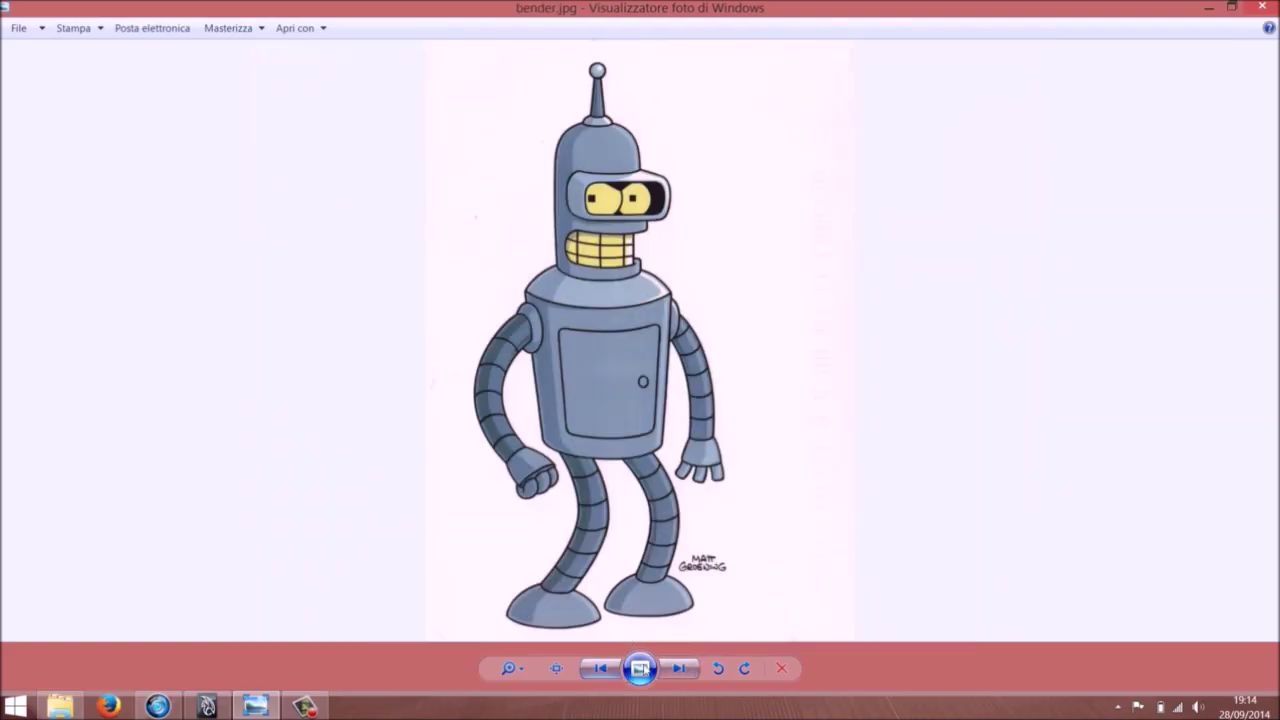
pyautogui.click(693, 675)
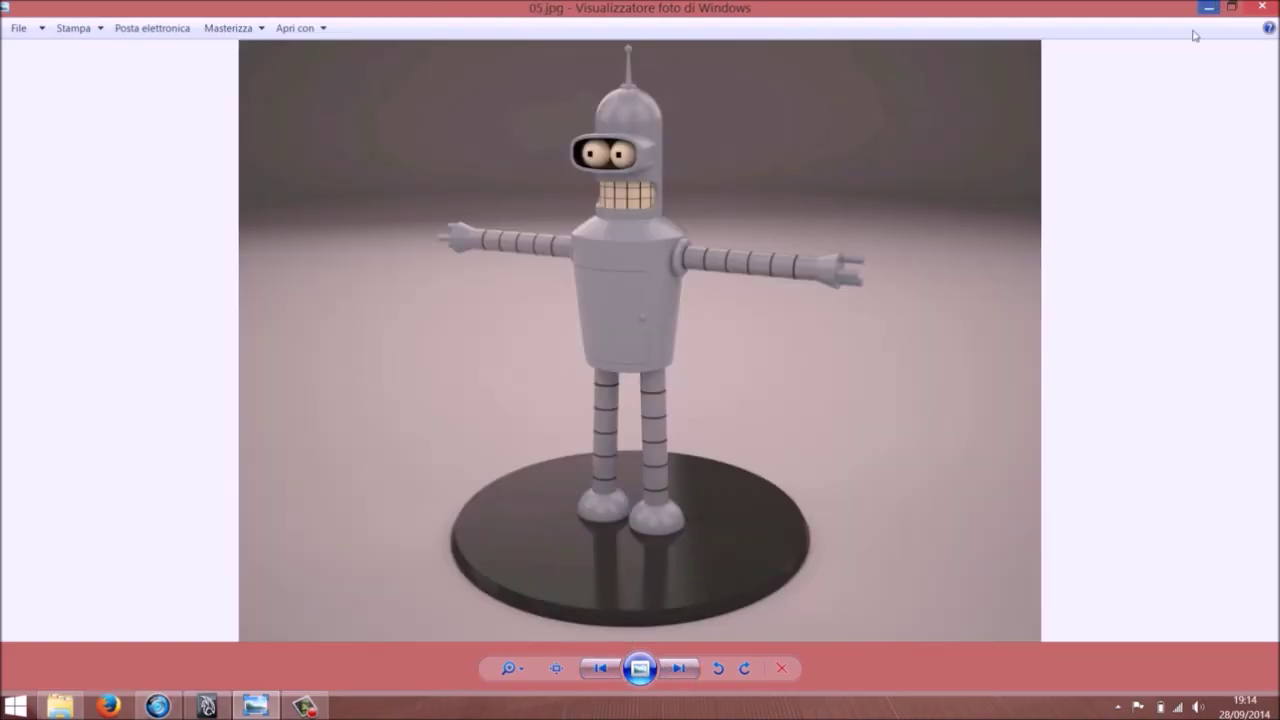
pyautogui.click(254, 706)
# Create a polygon sphere, raise it to about 29.5 in Y and scale it uniformly to about 12.6
pyautogui.keyDown('alt'); pyautogui.moveTo(594, 386); pyautogui.dragTo(603, 420); pyautogui.keyUp('alt')
pyautogui.scroll(5, 609, 363)
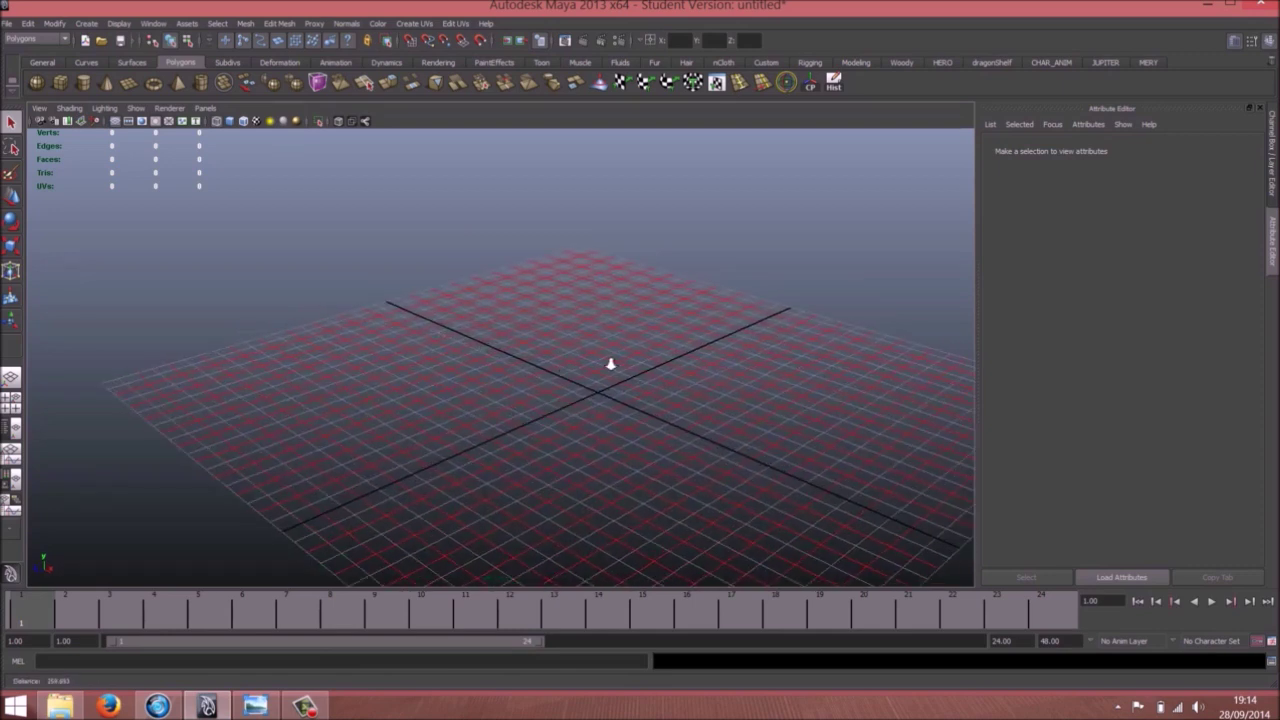
pyautogui.keyDown('alt'); pyautogui.moveTo(522, 377); pyautogui.dragTo(495, 375, button='middle'); pyautogui.keyUp('alt')
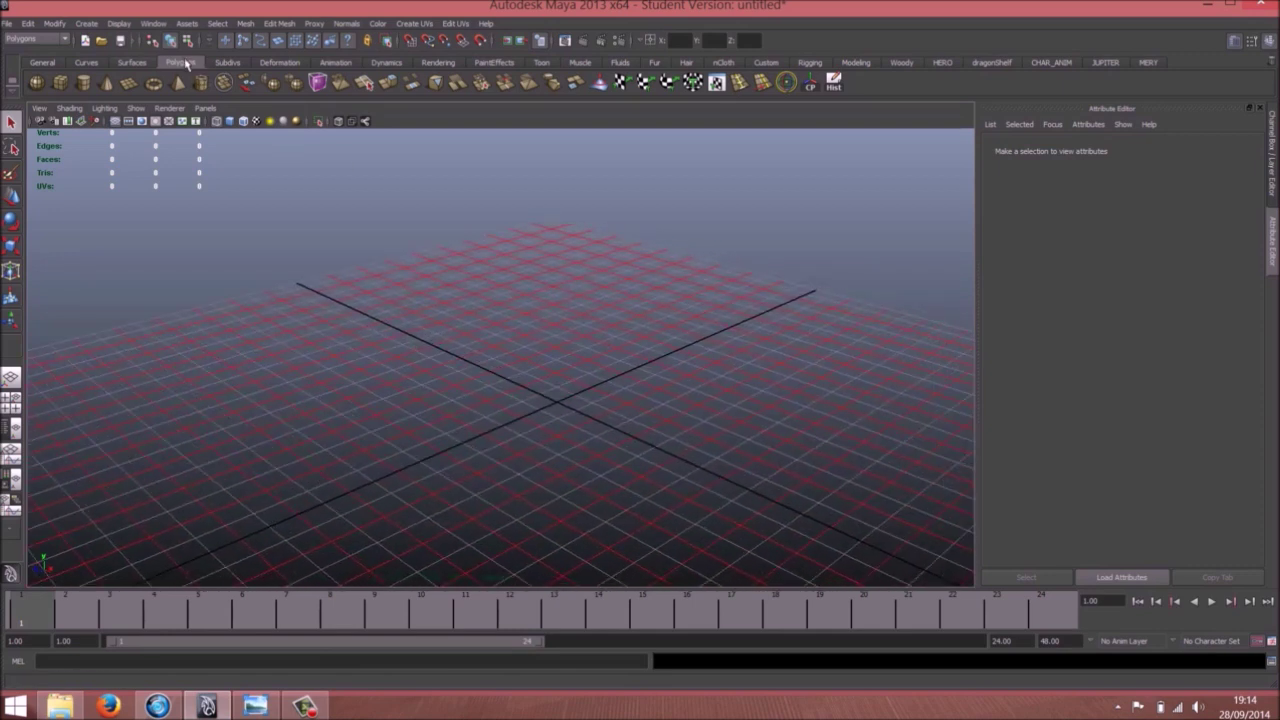
pyautogui.click(40, 83)
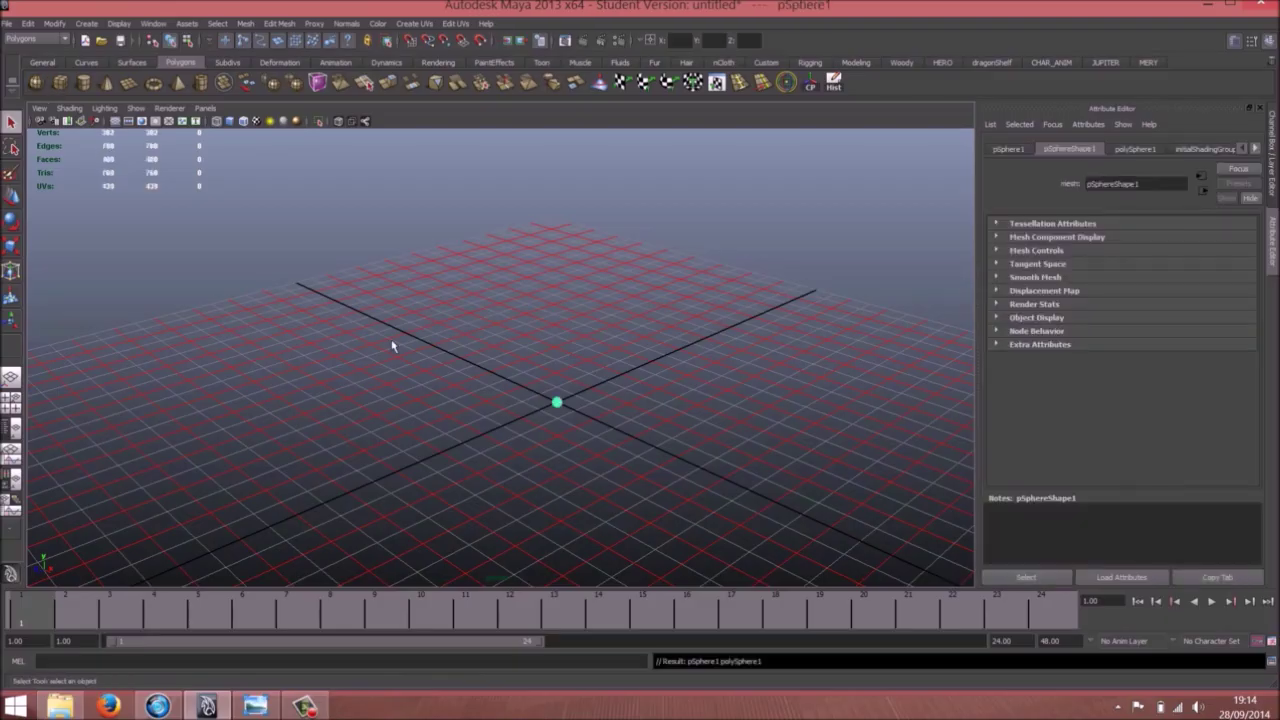
pyautogui.keyDown('alt'); pyautogui.moveTo(391, 346); pyautogui.dragTo(550, 388); pyautogui.keyUp('alt')
pyautogui.press('w')
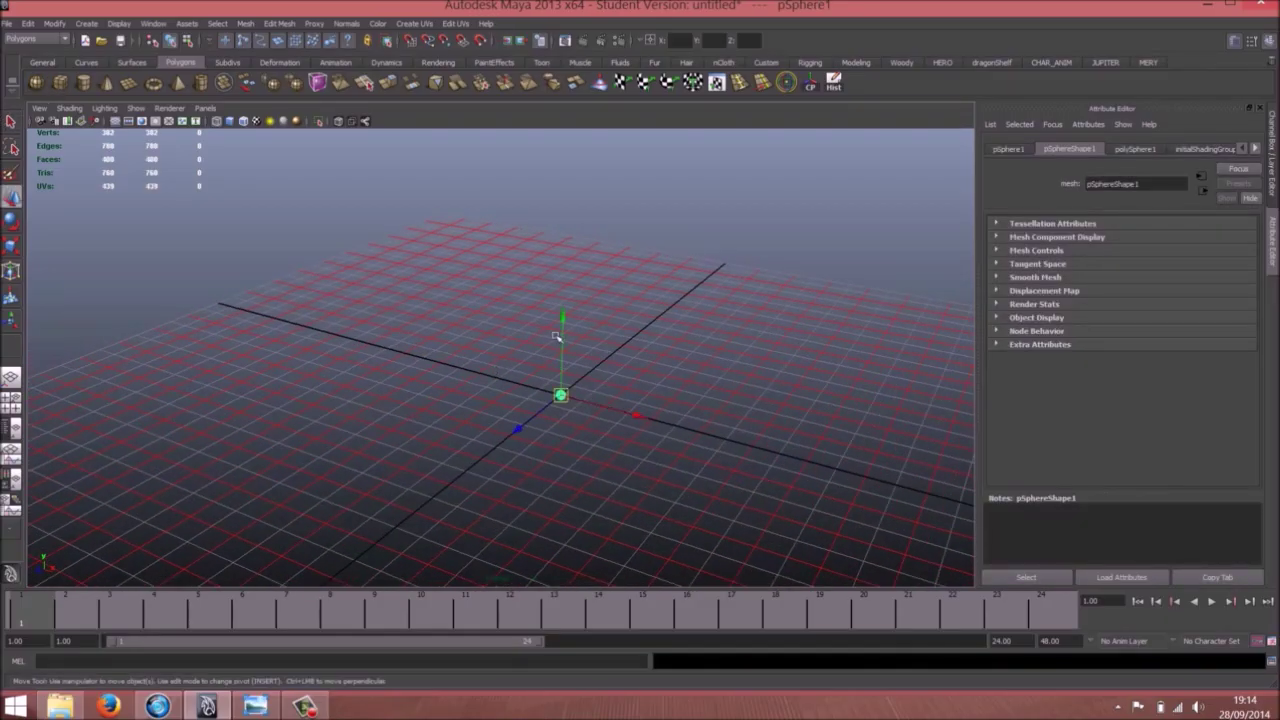
pyautogui.moveTo(563, 317); pyautogui.dragTo(517, 384)
pyautogui.press('r')
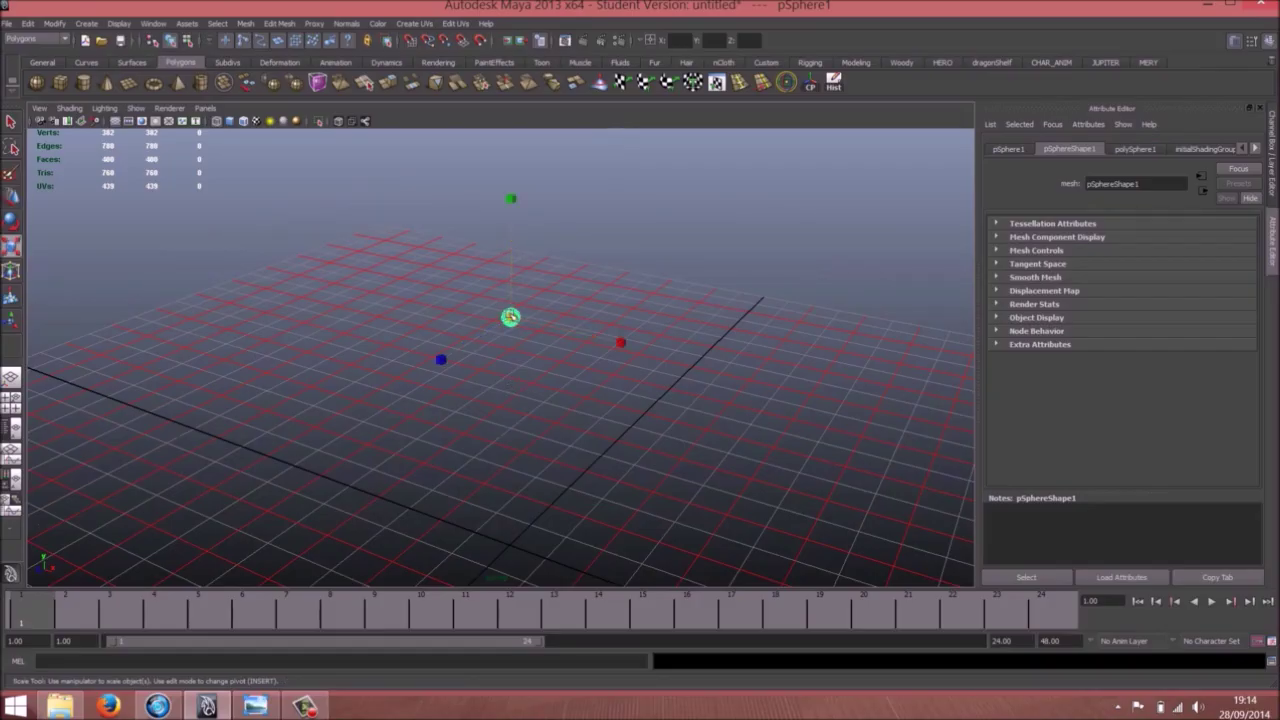
pyautogui.moveTo(511, 318); pyautogui.dragTo(660, 289)
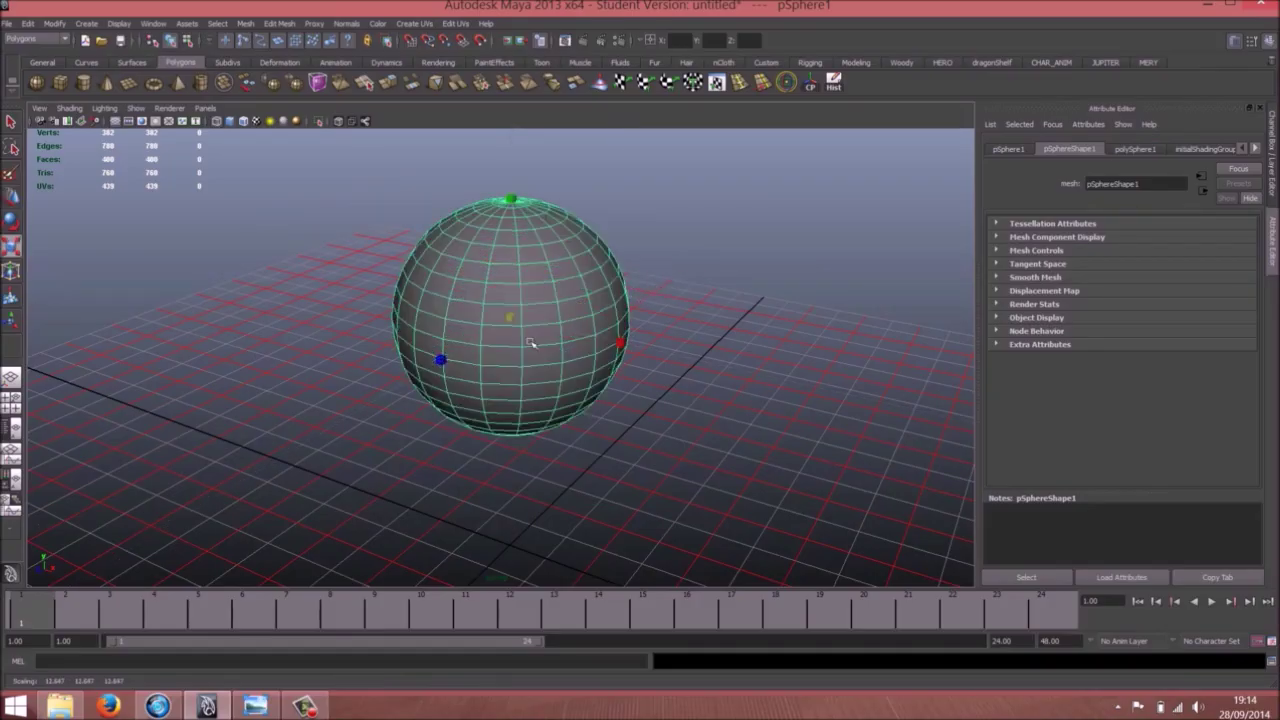
# Set the sphere's axis subdivisions to 12 and its height subdivisions to 10
pyautogui.keyDown('alt'); pyautogui.moveTo(530, 343); pyautogui.dragTo(505, 325); pyautogui.keyUp('alt')
pyautogui.click(1274, 150)
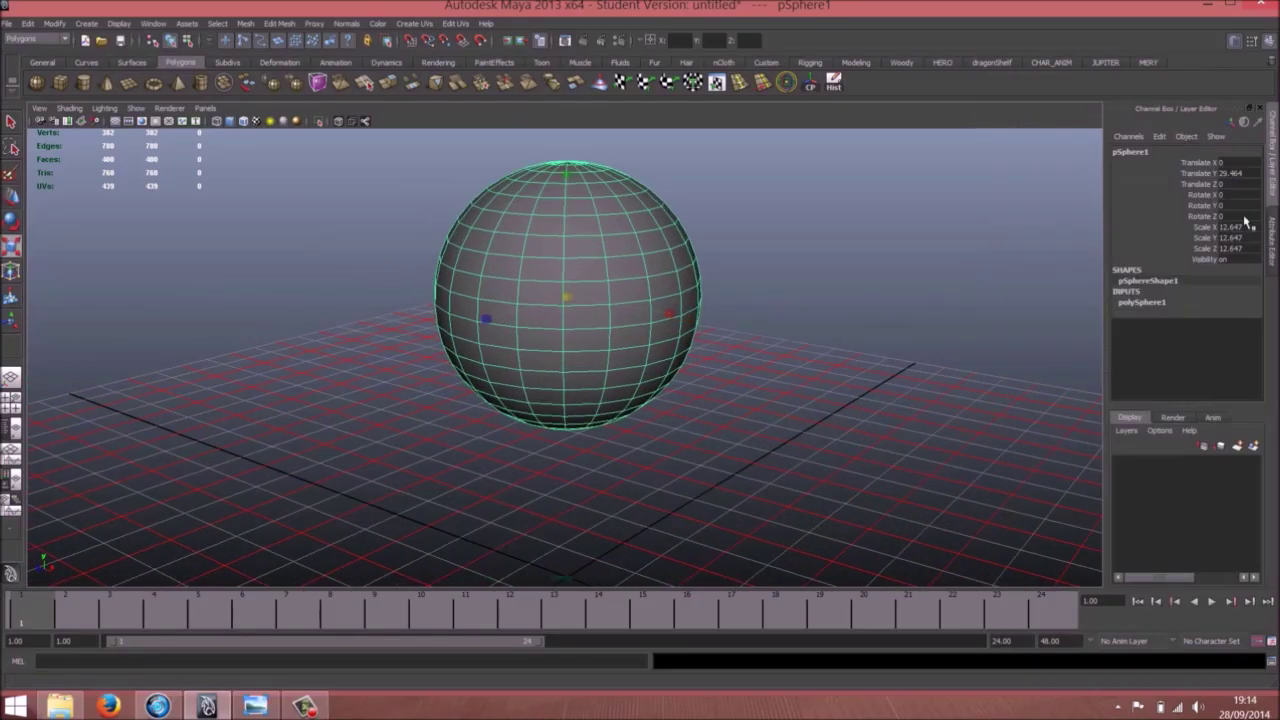
pyautogui.click(1158, 300)
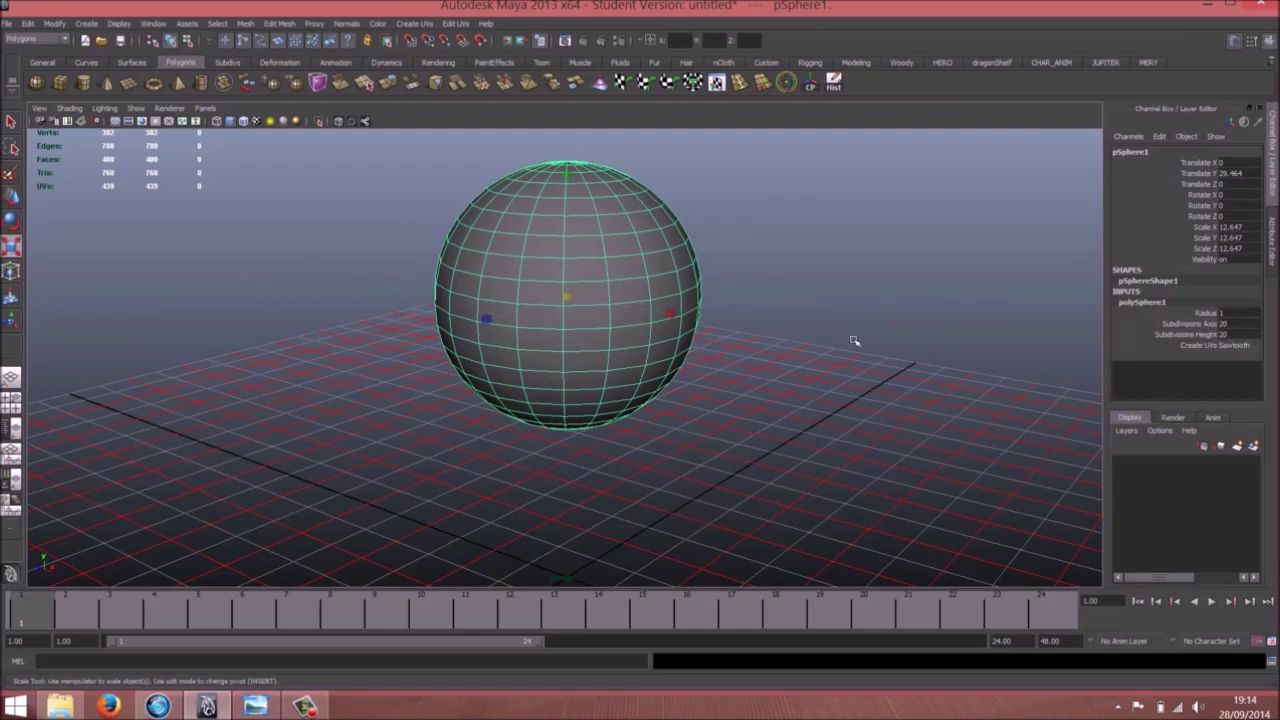
pyautogui.keyDown('alt'); pyautogui.moveTo(548, 302); pyautogui.dragTo(546, 329, button='middle'); pyautogui.keyUp('alt')
pyautogui.keyDown('alt'); pyautogui.moveTo(546, 329); pyautogui.dragTo(700, 274, button='right'); pyautogui.keyUp('alt')
pyautogui.keyDown('alt'); pyautogui.moveTo(700, 274); pyautogui.dragTo(694, 336, button='middle'); pyautogui.keyUp('alt')
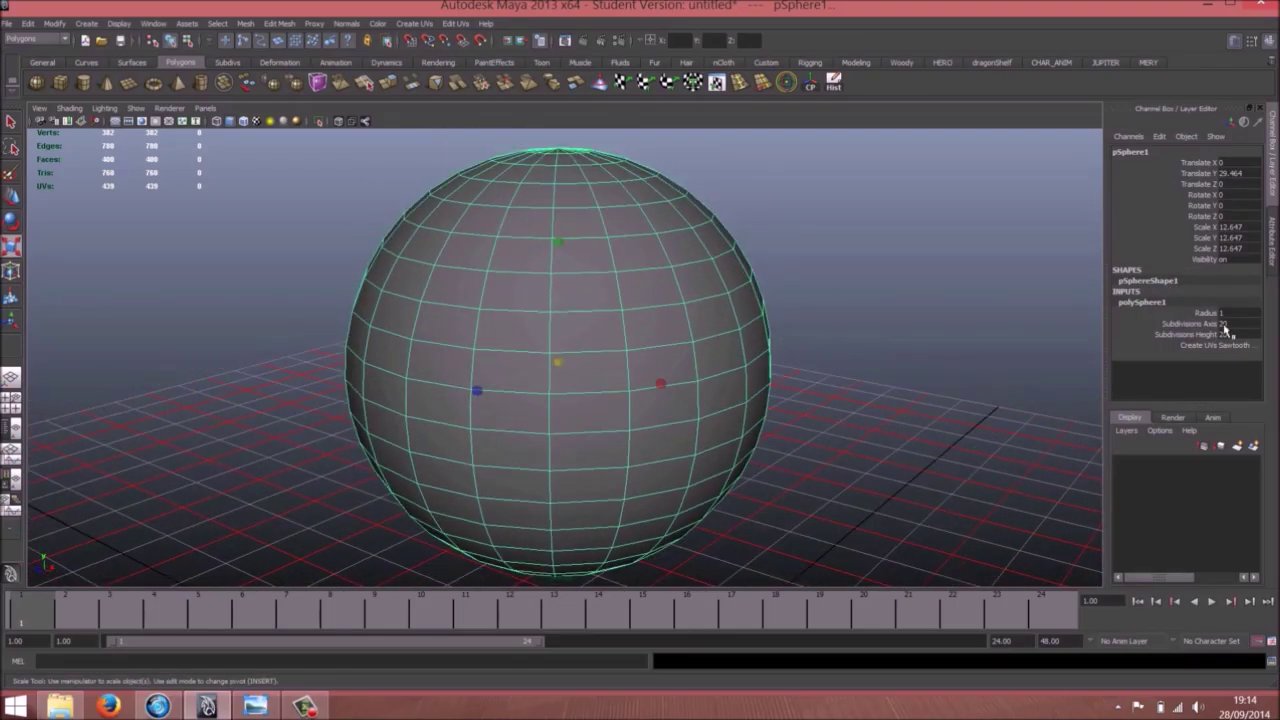
pyautogui.click(1223, 325)
pyautogui.write('12')
pyautogui.press('Tab')
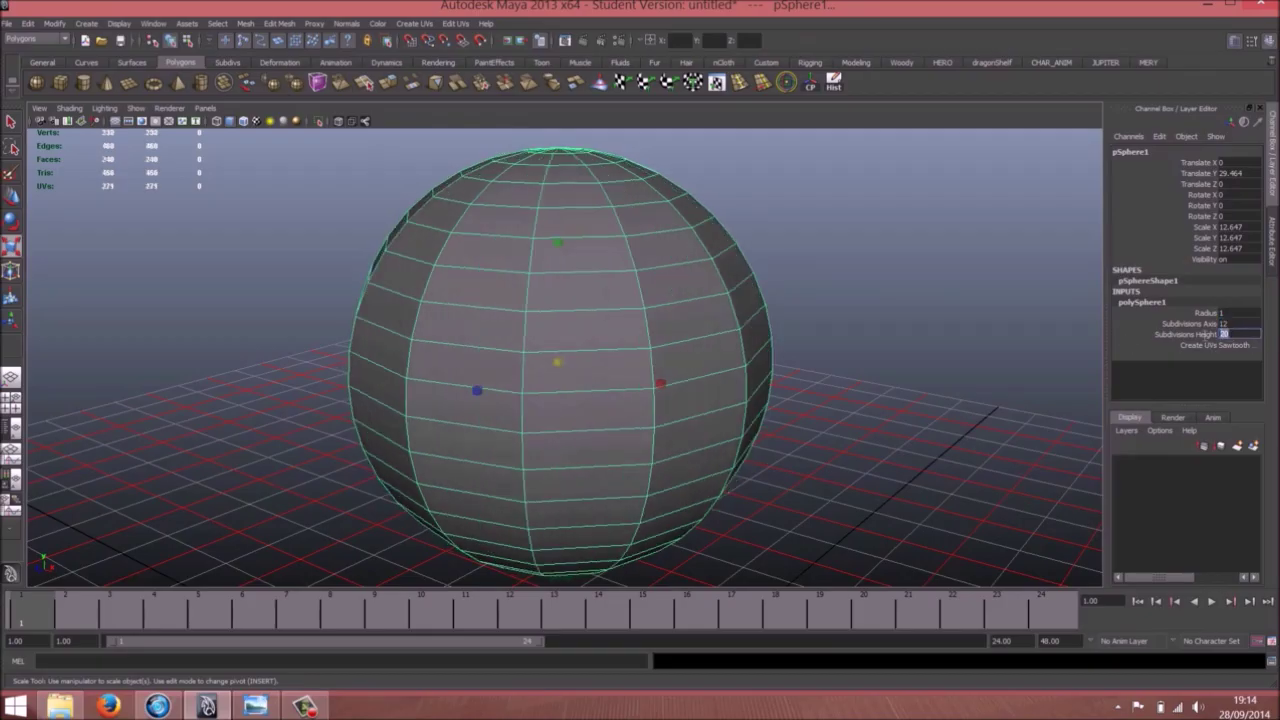
pyautogui.press('Return')
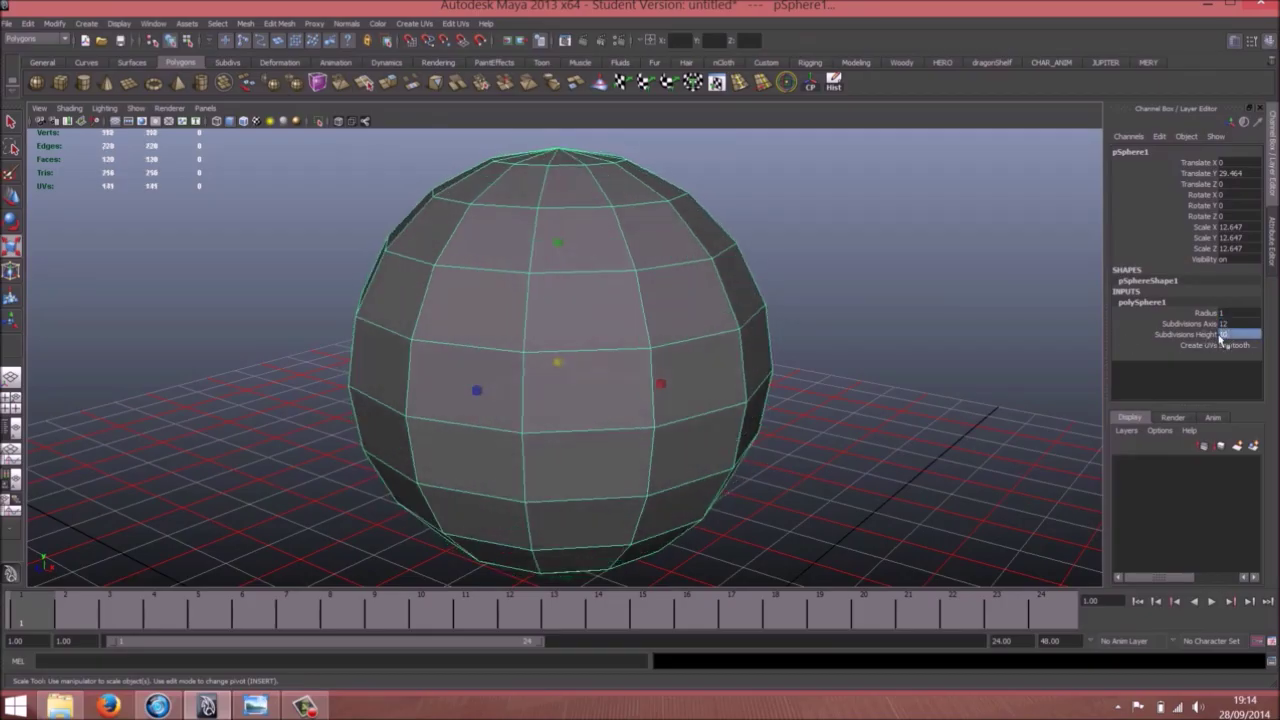
# Hide the grid in the perspective view
pyautogui.keyDown('alt'); pyautogui.moveTo(875, 365); pyautogui.dragTo(560, 326); pyautogui.keyUp('alt')
pyautogui.keyDown('alt'); pyautogui.moveTo(526, 303); pyautogui.dragTo(511, 262, button='middle'); pyautogui.keyUp('alt')
pyautogui.click(117, 123)
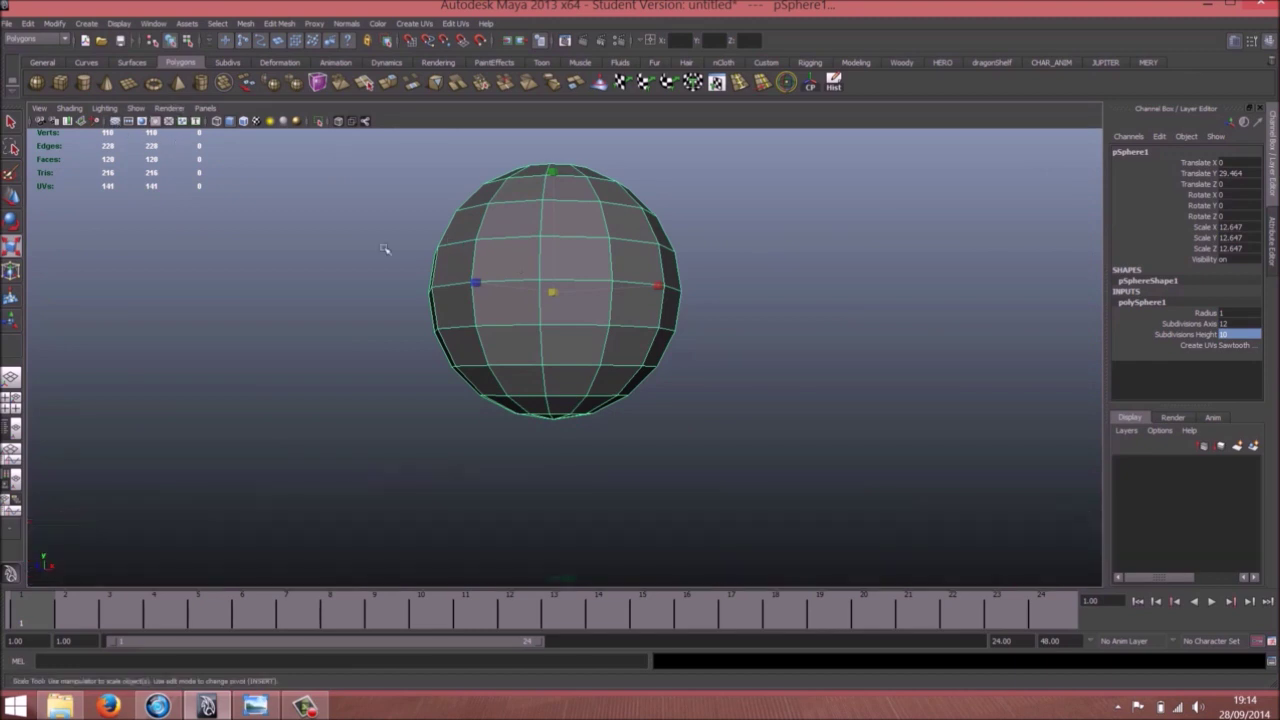
# Delete all faces in the lower half of the sphere to leave an open dome
pyautogui.moveTo(580, 334)
pyautogui.keyDown('alt'); pyautogui.mouseDown()
pyautogui.moveTo(584, 365)
pyautogui.moveTo(599, 318)
pyautogui.mouseUp(); pyautogui.keyUp('alt')
pyautogui.rightClick(591, 333)
pyautogui.moveTo(599, 318); pyautogui.dragTo(599, 342, button='right')
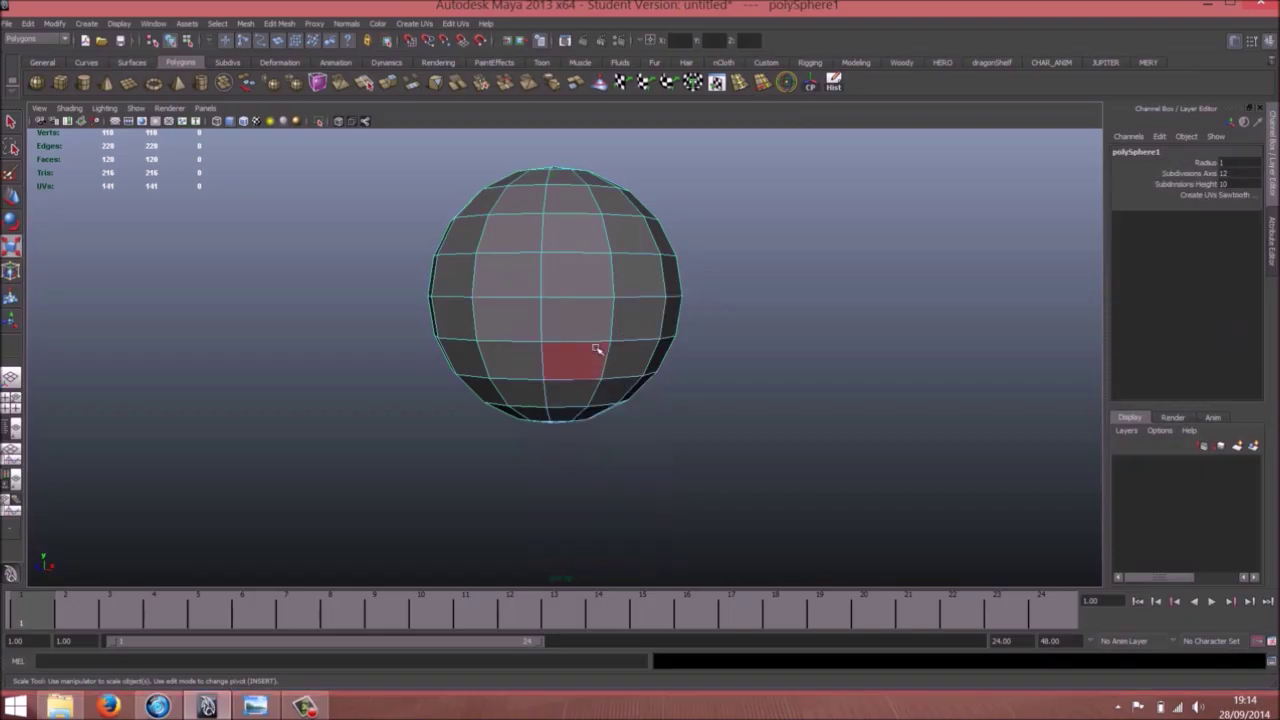
pyautogui.moveTo(397, 313); pyautogui.dragTo(767, 475)
pyautogui.keyDown('alt'); pyautogui.moveTo(665, 360); pyautogui.dragTo(604, 357); pyautogui.keyUp('alt')
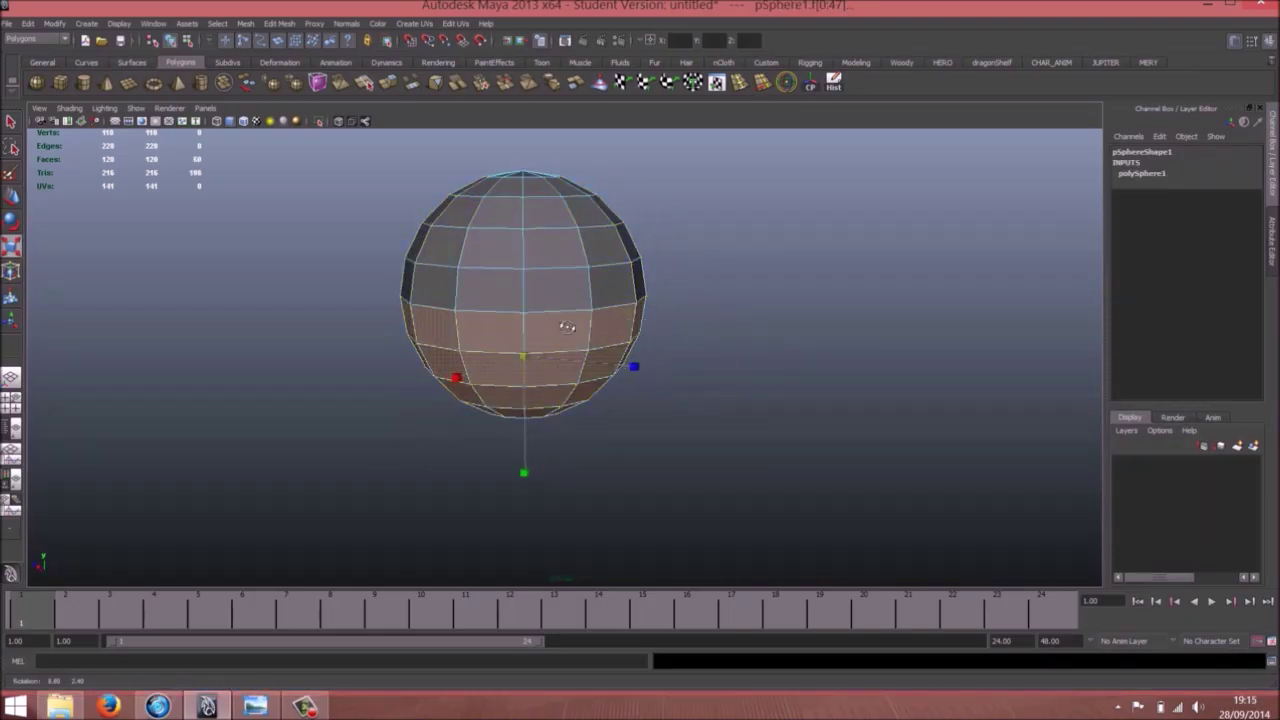
pyautogui.press('Delete')
# Extrude the dome's open bottom edge loop and pull it straight down to form the head's cylindrical wall
pyautogui.keyDown('alt'); pyautogui.moveTo(606, 323); pyautogui.dragTo(563, 298); pyautogui.keyUp('alt')
pyautogui.moveTo(563, 298); pyautogui.dragTo(565, 262, button='right')
pyautogui.keyDown('alt'); pyautogui.moveTo(566, 337); pyautogui.dragTo(562, 315); pyautogui.keyUp('alt')
pyautogui.click(529, 324)
pyautogui.doubleClick(529, 323)
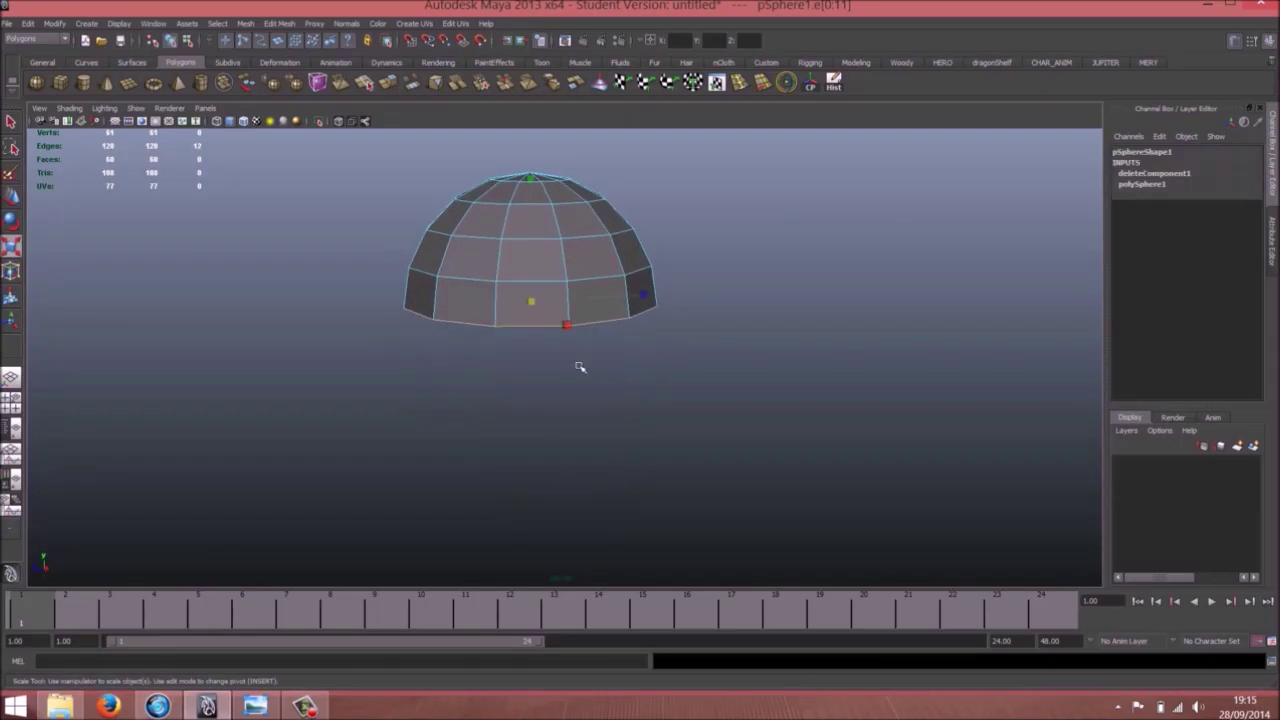
pyautogui.keyDown('alt'); pyautogui.moveTo(577, 363); pyautogui.dragTo(535, 197); pyautogui.keyUp('alt')
pyautogui.keyDown('alt'); pyautogui.moveTo(527, 252); pyautogui.dragTo(534, 289); pyautogui.keyUp('alt')
pyautogui.press('w')
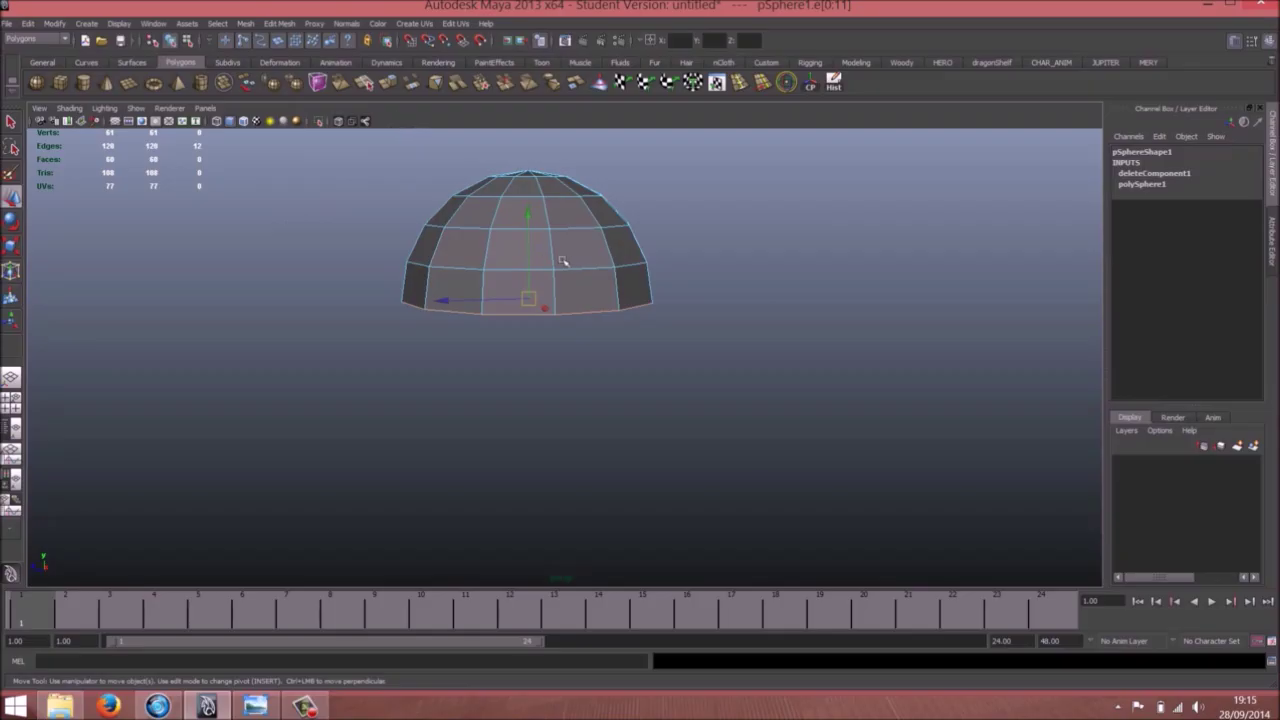
pyautogui.keyDown('shift'); pyautogui.moveTo(567, 261); pyautogui.dragTo(568, 287, button='right'); pyautogui.keyUp('shift')
pyautogui.press('w')
pyautogui.keyDown('alt'); pyautogui.moveTo(593, 284); pyautogui.dragTo(597, 261, button='middle'); pyautogui.keyUp('alt')
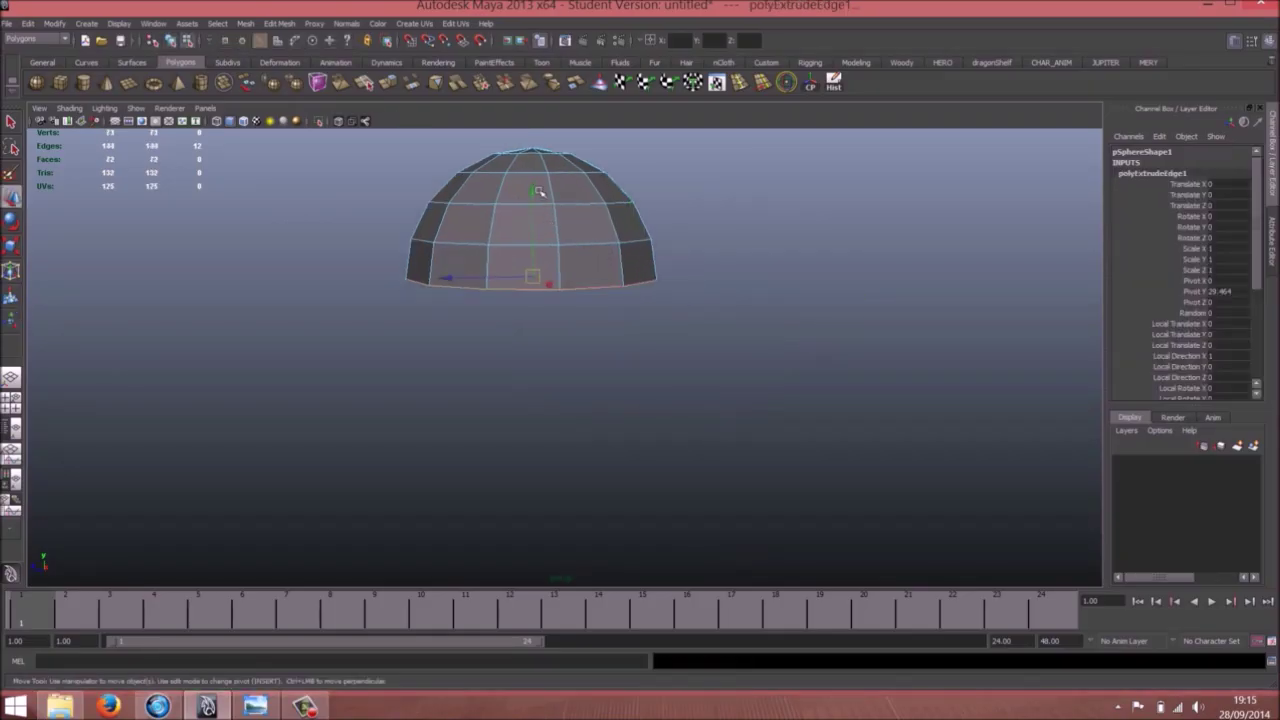
pyautogui.moveTo(538, 192); pyautogui.dragTo(538, 448)
# Lower the extruded bottom edge loop slightly further and return to object mode
pyautogui.keyDown('alt'); pyautogui.moveTo(612, 362); pyautogui.dragTo(634, 224, button='middle'); pyautogui.keyUp('alt')
pyautogui.keyDown('alt'); pyautogui.moveTo(634, 232); pyautogui.dragTo(570, 298, button='right'); pyautogui.keyUp('alt')
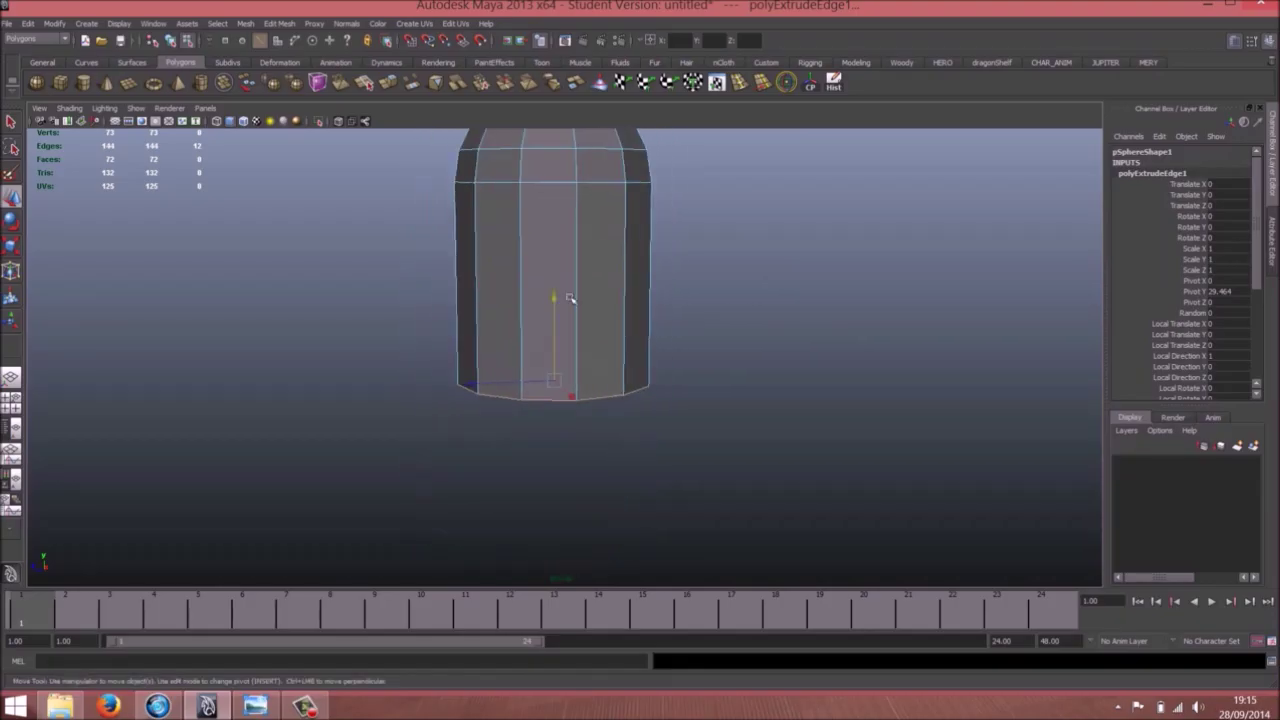
pyautogui.moveTo(553, 297); pyautogui.dragTo(558, 330)
pyautogui.moveTo(571, 275); pyautogui.dragTo(557, 234, button='right')
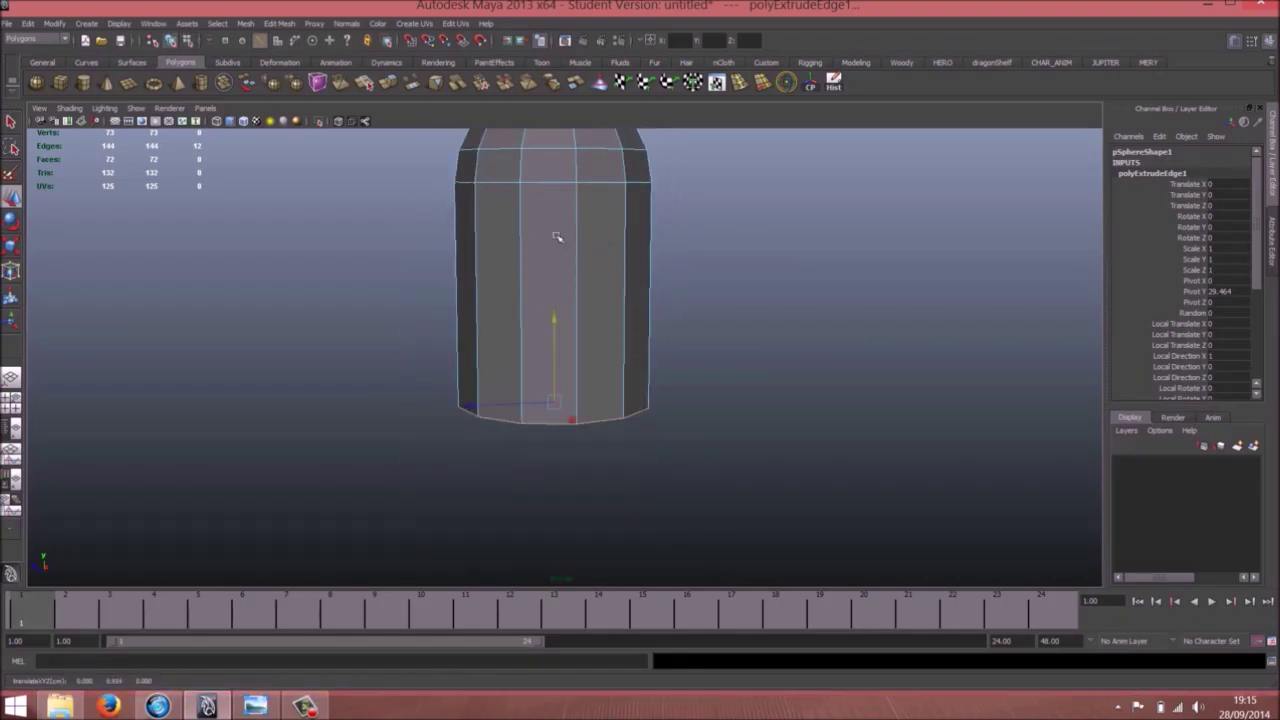
# Compare the head's proportions with the reference images 05.jpg and bender.jpg in Windows Photo Viewer, and return to Maya
pyautogui.keyDown('alt'); pyautogui.moveTo(607, 254); pyautogui.dragTo(527, 264); pyautogui.keyUp('alt')
pyautogui.click(258, 702)
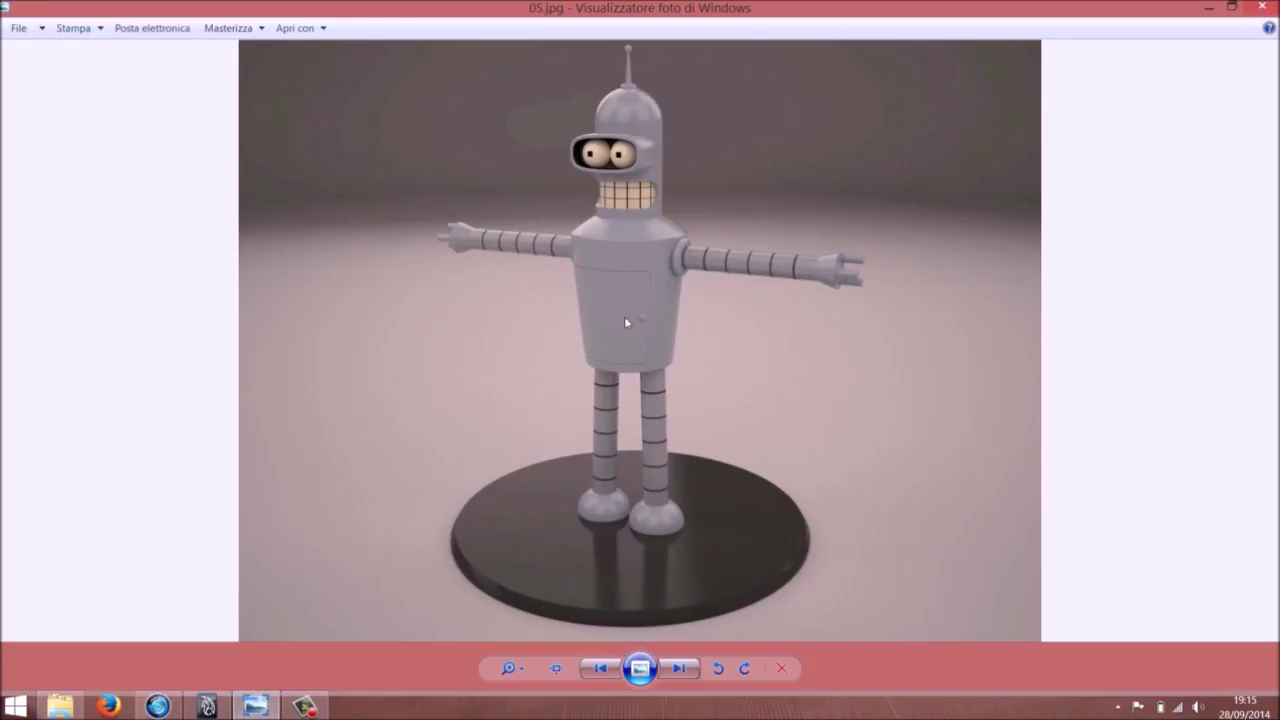
pyautogui.click(679, 668)
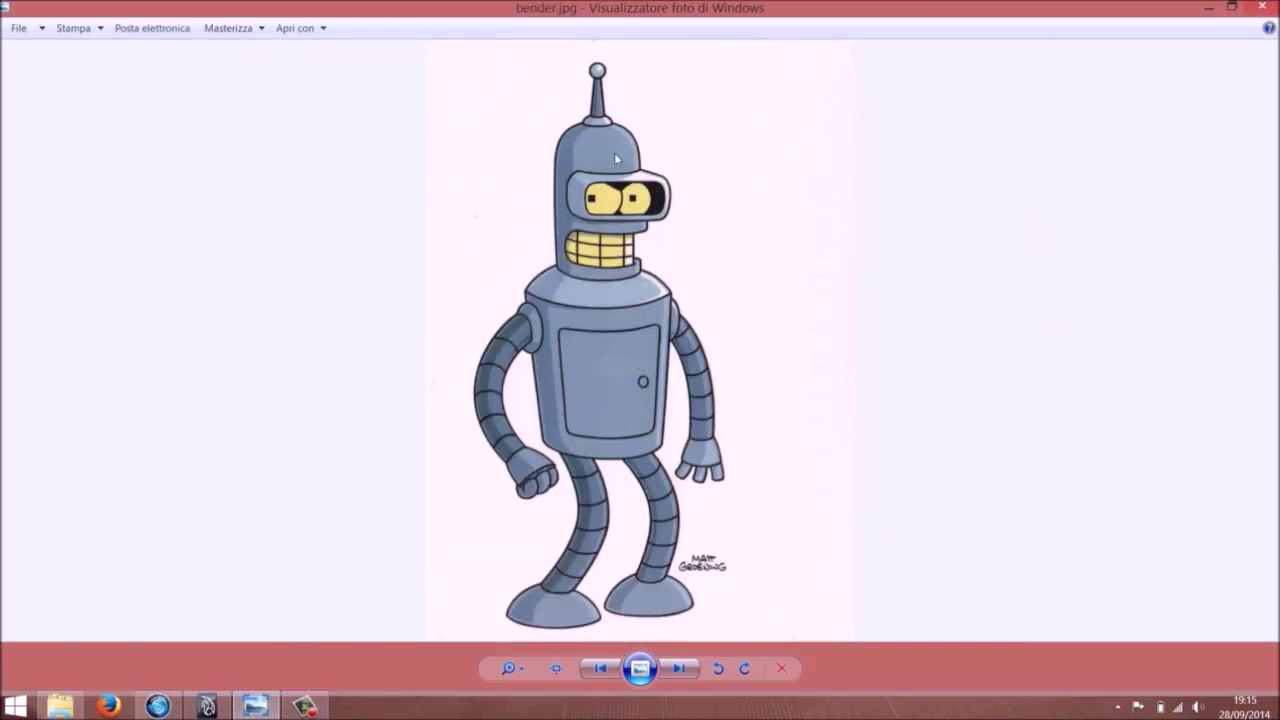
pyautogui.click(206, 706)
# Lengthen the head by moving its open bottom edge loop further down, and return to object mode
pyautogui.scroll(-5, 608, 357)
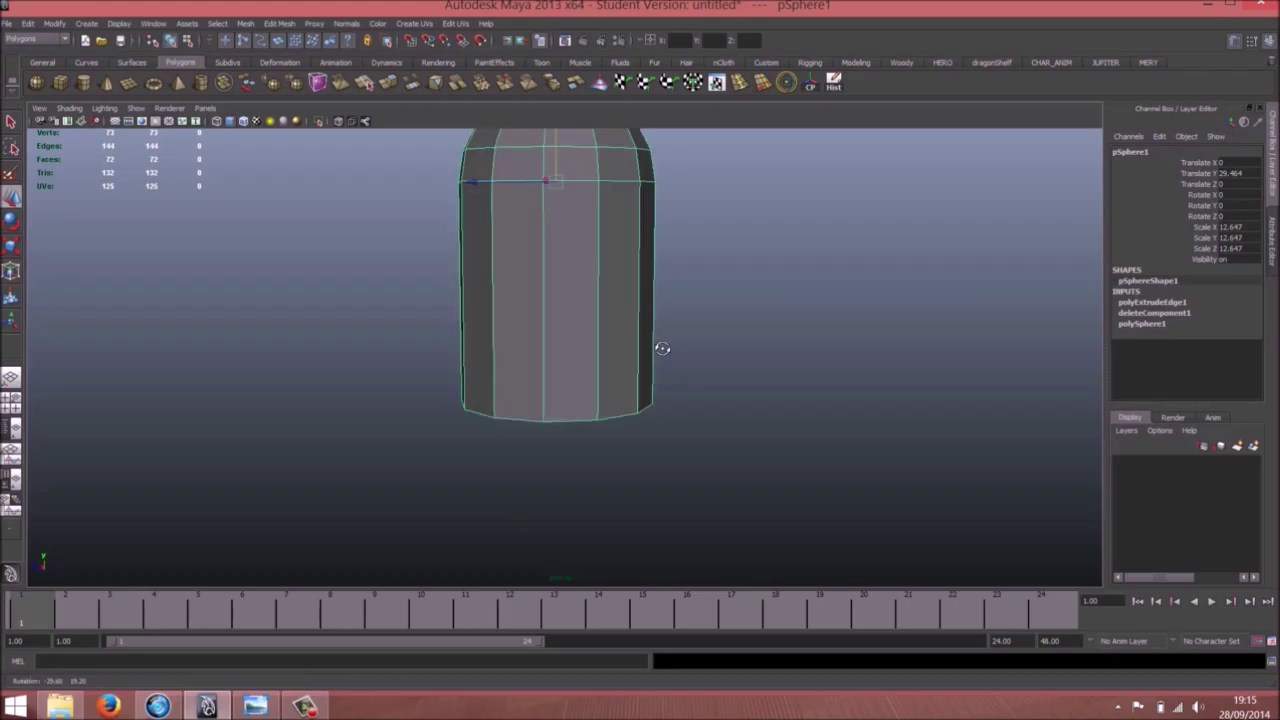
pyautogui.keyDown('alt'); pyautogui.moveTo(619, 347); pyautogui.dragTo(584, 311); pyautogui.keyUp('alt')
pyautogui.moveTo(600, 349); pyautogui.dragTo(600, 314, button='right')
pyautogui.click(597, 374)
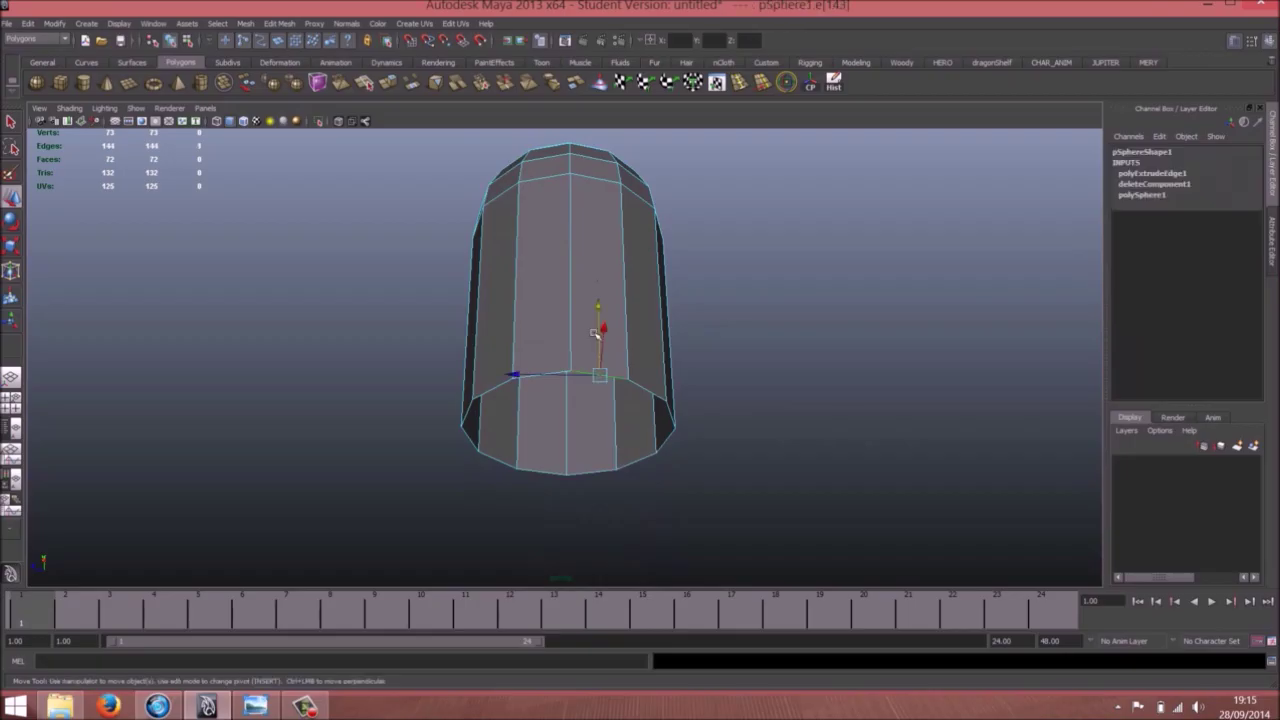
pyautogui.doubleClick(488, 390)
pyautogui.moveTo(591, 304); pyautogui.dragTo(589, 355, button='middle')
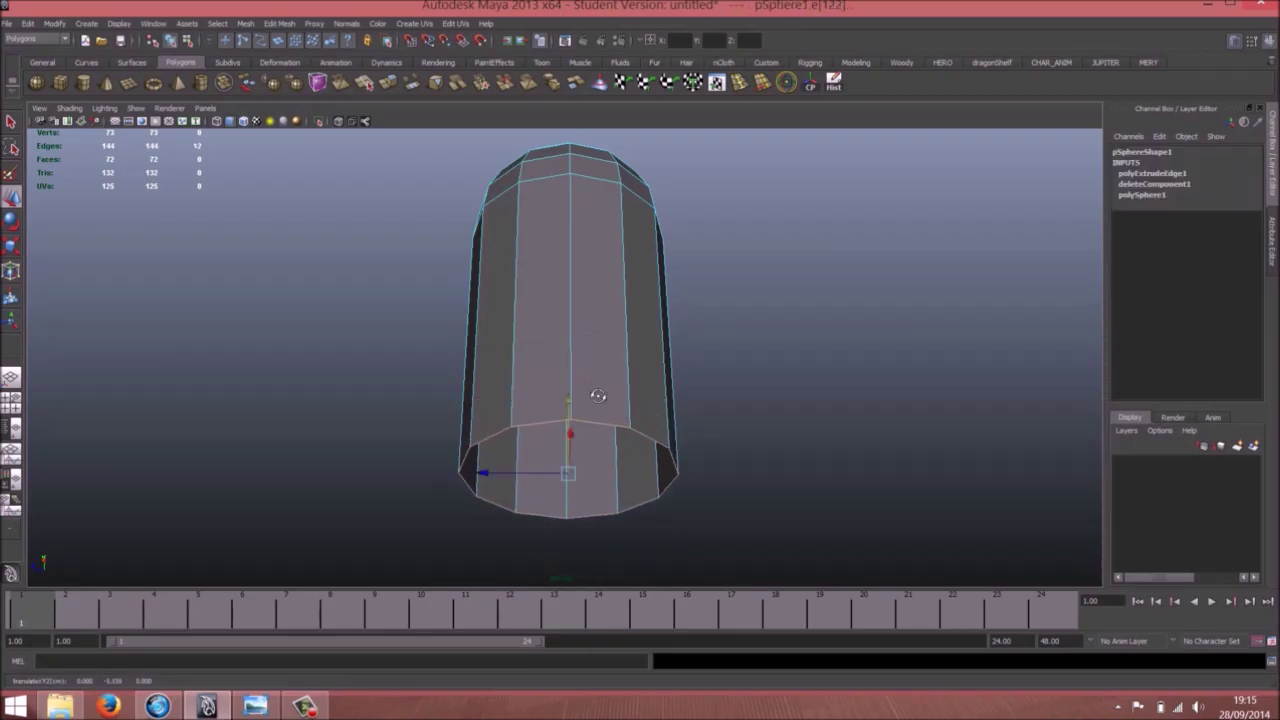
pyautogui.keyDown('alt'); pyautogui.moveTo(597, 396); pyautogui.dragTo(625, 335); pyautogui.keyUp('alt')
pyautogui.keyDown('alt'); pyautogui.moveTo(625, 336); pyautogui.dragTo(626, 364, button='middle'); pyautogui.keyUp('alt')
pyautogui.keyDown('alt'); pyautogui.moveTo(610, 275); pyautogui.dragTo(568, 332); pyautogui.keyUp('alt')
pyautogui.moveTo(573, 272); pyautogui.dragTo(611, 250, button='right')
pyautogui.click(604, 260)
pyautogui.keyDown('alt'); pyautogui.moveTo(616, 314); pyautogui.dragTo(574, 265); pyautogui.keyUp('alt')
pyautogui.click(643, 277)
pyautogui.click(552, 250)
pyautogui.press('1')
pyautogui.keyDown('alt'); pyautogui.moveTo(524, 318); pyautogui.dragTo(552, 303); pyautogui.keyUp('alt')
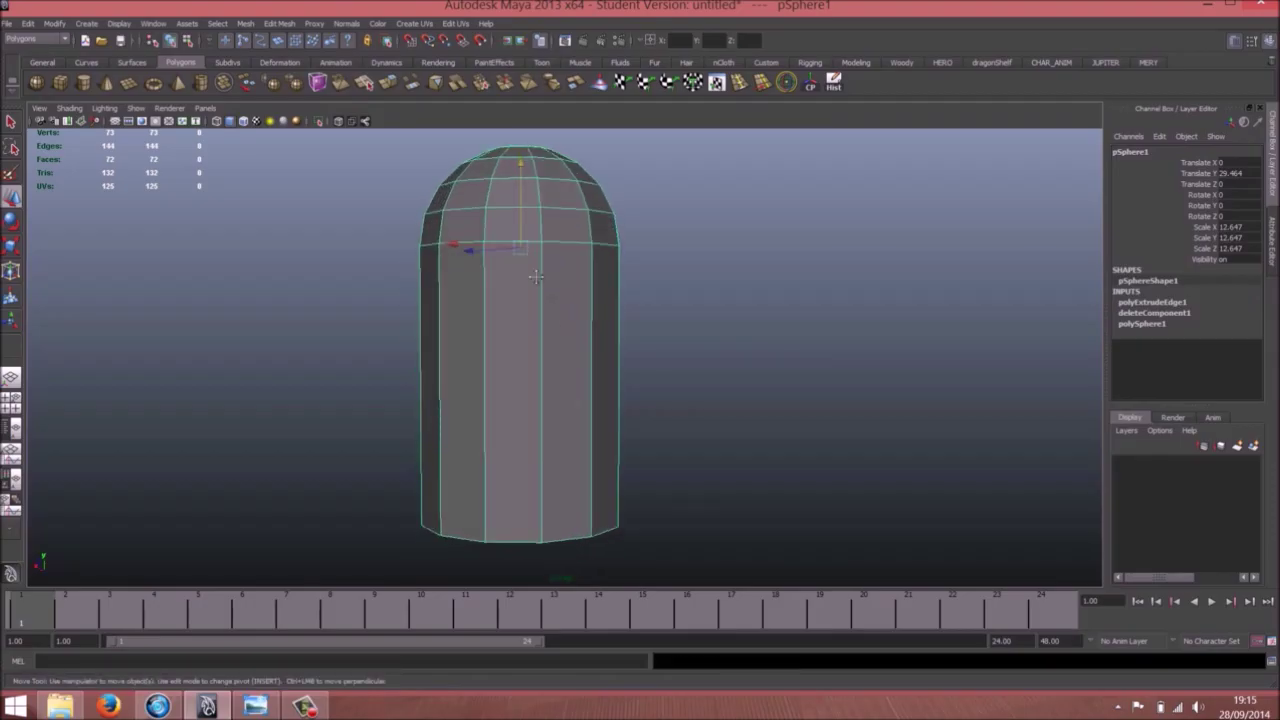
pyautogui.keyDown('alt'); pyautogui.moveTo(535, 277); pyautogui.dragTo(536, 316, button='middle'); pyautogui.keyUp('alt')
pyautogui.keyDown('alt'); pyautogui.moveTo(536, 316); pyautogui.dragTo(500, 351); pyautogui.keyUp('alt')
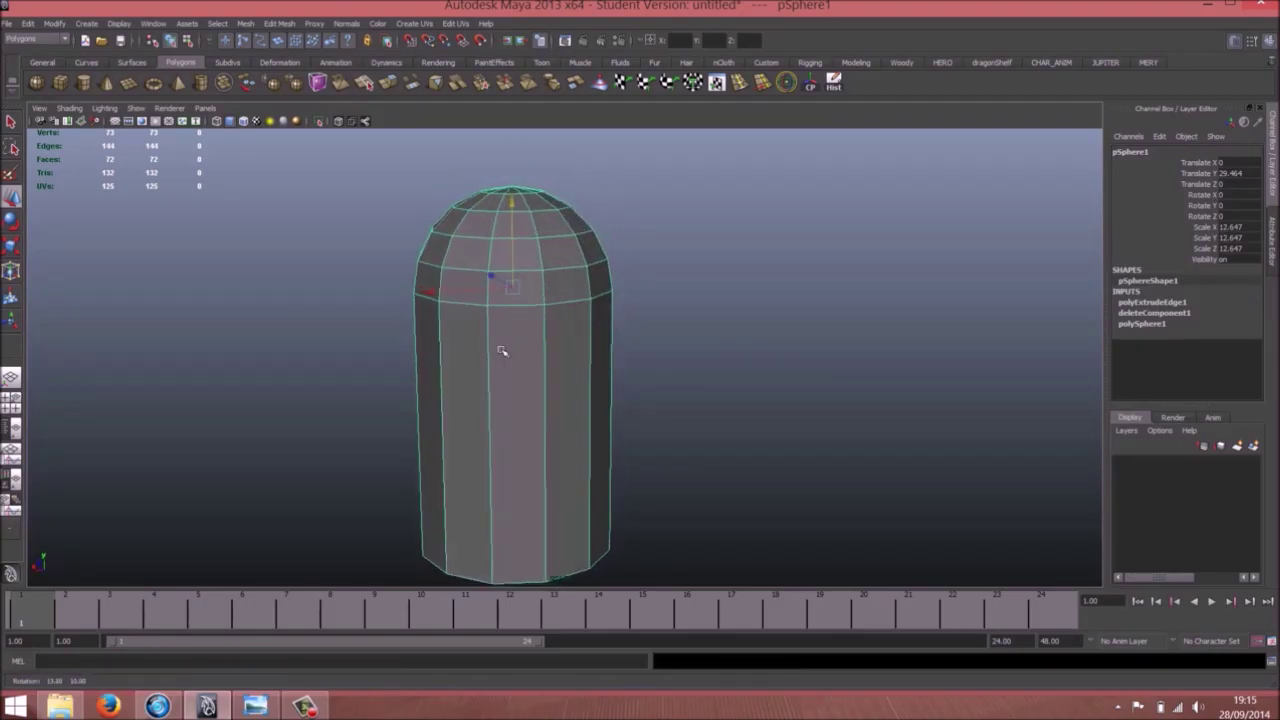
# Compare the lengthened head with the reference image bender.jpg in Windows Photo Viewer, and return to Maya
pyautogui.click(256, 706)
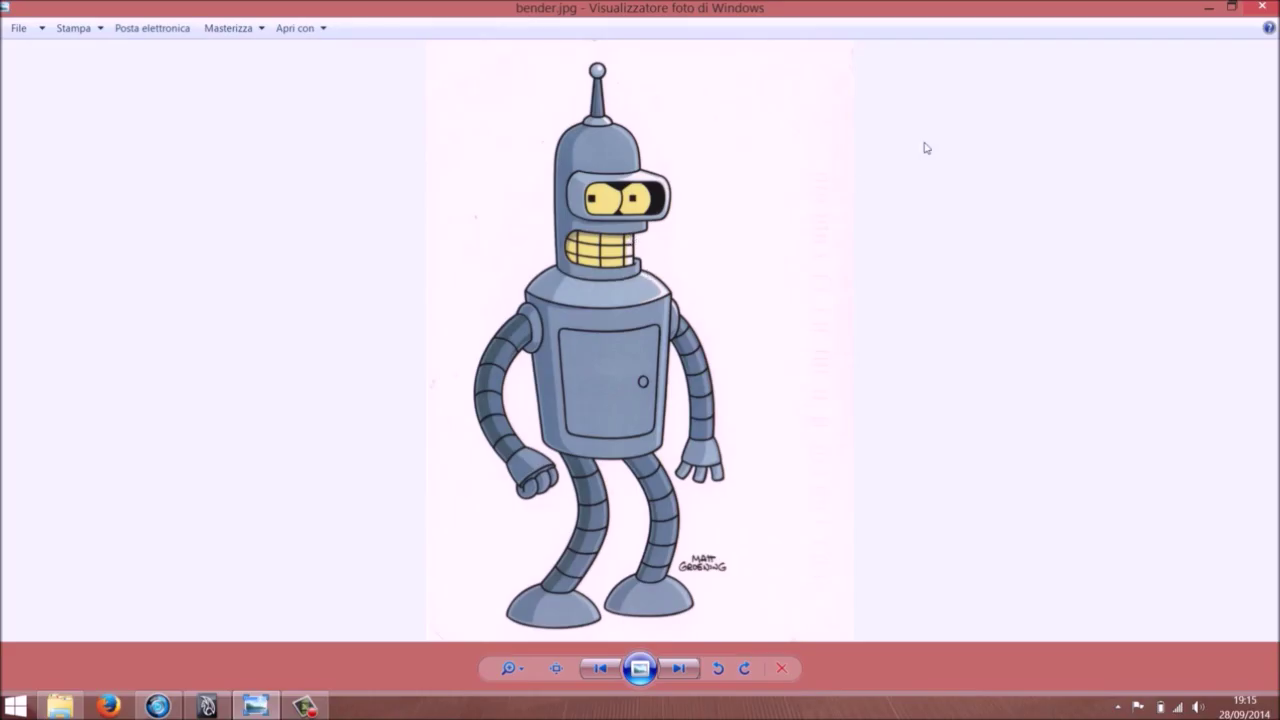
pyautogui.click(1205, 8)
pyautogui.keyDown('alt'); pyautogui.moveTo(584, 346); pyautogui.dragTo(566, 364); pyautogui.keyUp('alt')
pyautogui.keyDown('alt'); pyautogui.moveTo(566, 364); pyautogui.dragTo(566, 341, button='middle'); pyautogui.keyUp('alt')
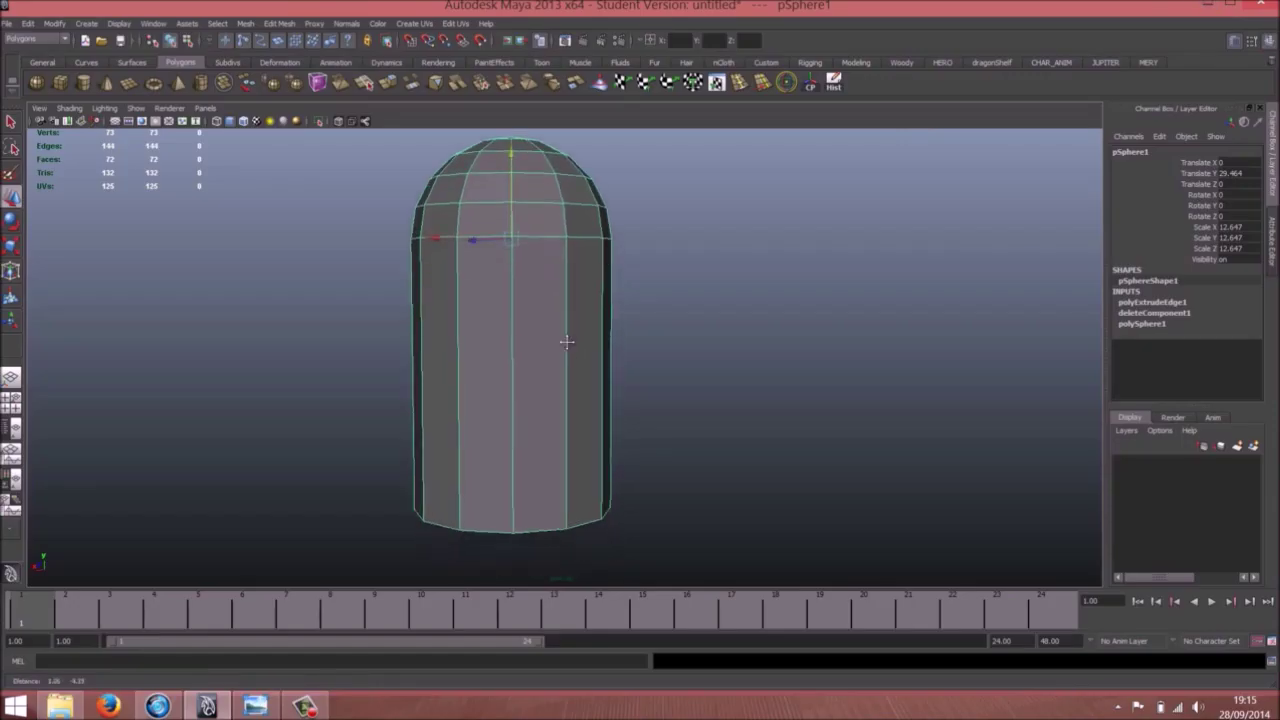
# Insert two edge loops around the head's wall using relative distance from edge, one near the bottom and one around mid-height
pyautogui.moveTo(508, 340)
pyautogui.keyDown('shift'); pyautogui.mouseDown(button='right')
pyautogui.moveTo(470, 324)
pyautogui.moveTo(447, 345)
pyautogui.moveTo(486, 351)
pyautogui.mouseUp(button='right'); pyautogui.keyUp('shift')
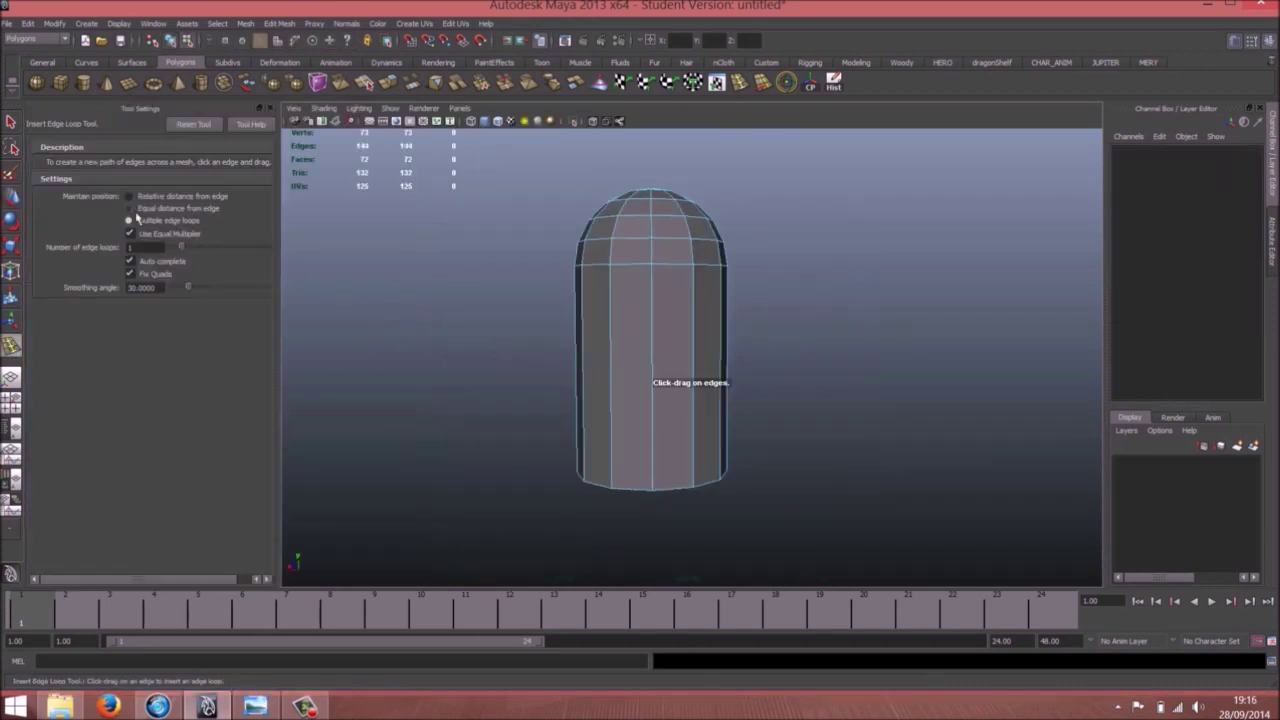
pyautogui.click(130, 197)
pyautogui.moveTo(661, 440)
pyautogui.keyDown('alt'); pyautogui.mouseDown()
pyautogui.moveTo(609, 425)
pyautogui.moveTo(641, 444)
pyautogui.mouseUp(); pyautogui.keyUp('alt')
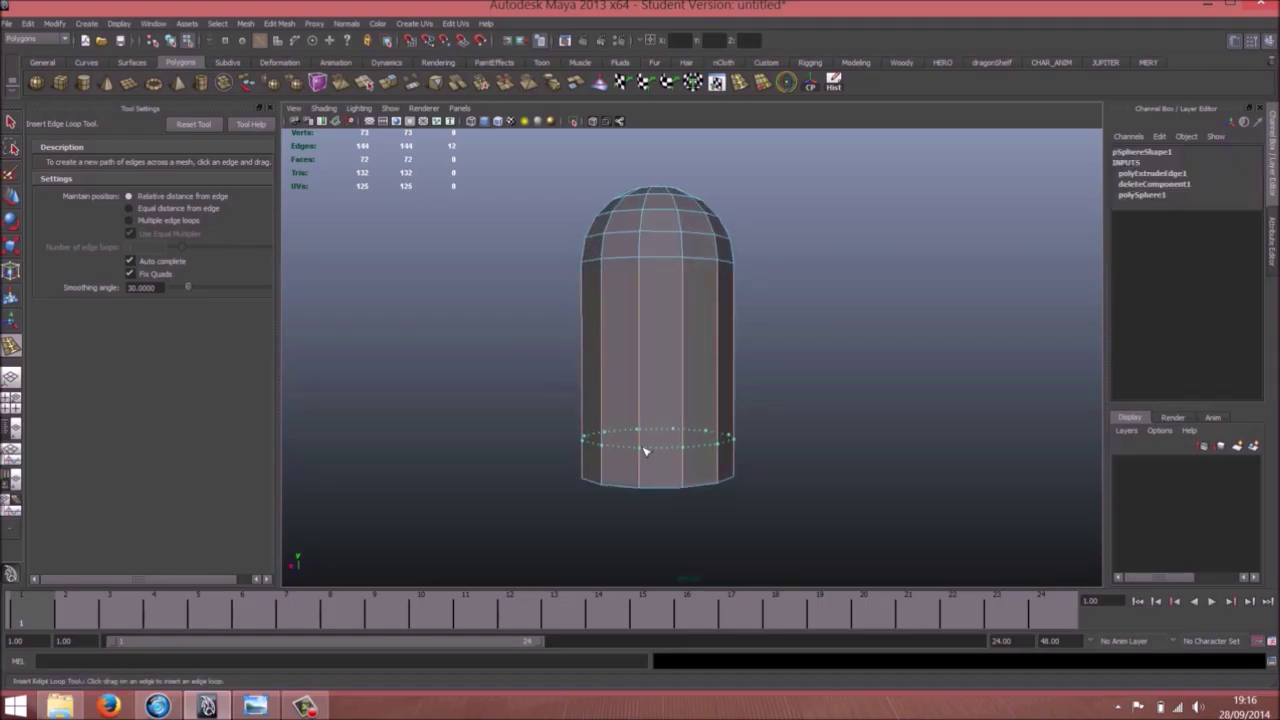
pyautogui.moveTo(648, 447); pyautogui.dragTo(649, 436)
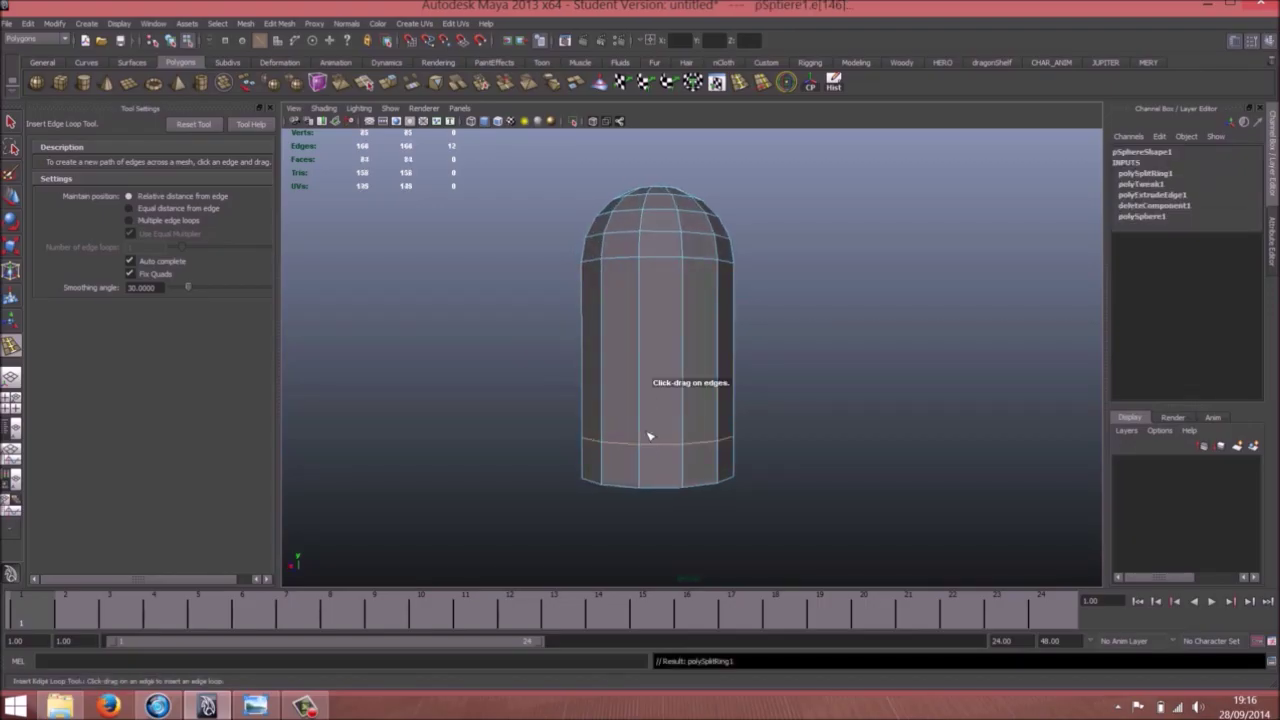
pyautogui.moveTo(642, 388); pyautogui.dragTo(648, 370)
# Insert one centred edge loop midway between the two new loops using the multiple edge loops setting
pyautogui.click(160, 221)
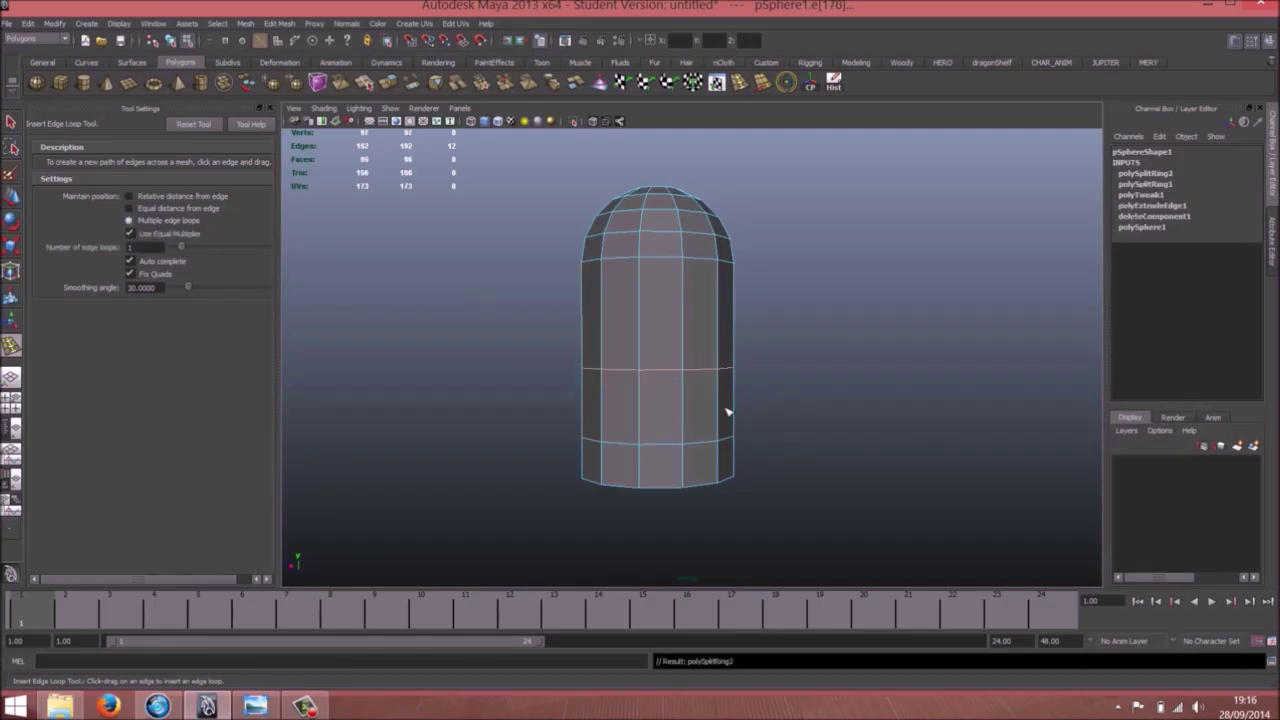
pyautogui.click(642, 417)
pyautogui.press('w')
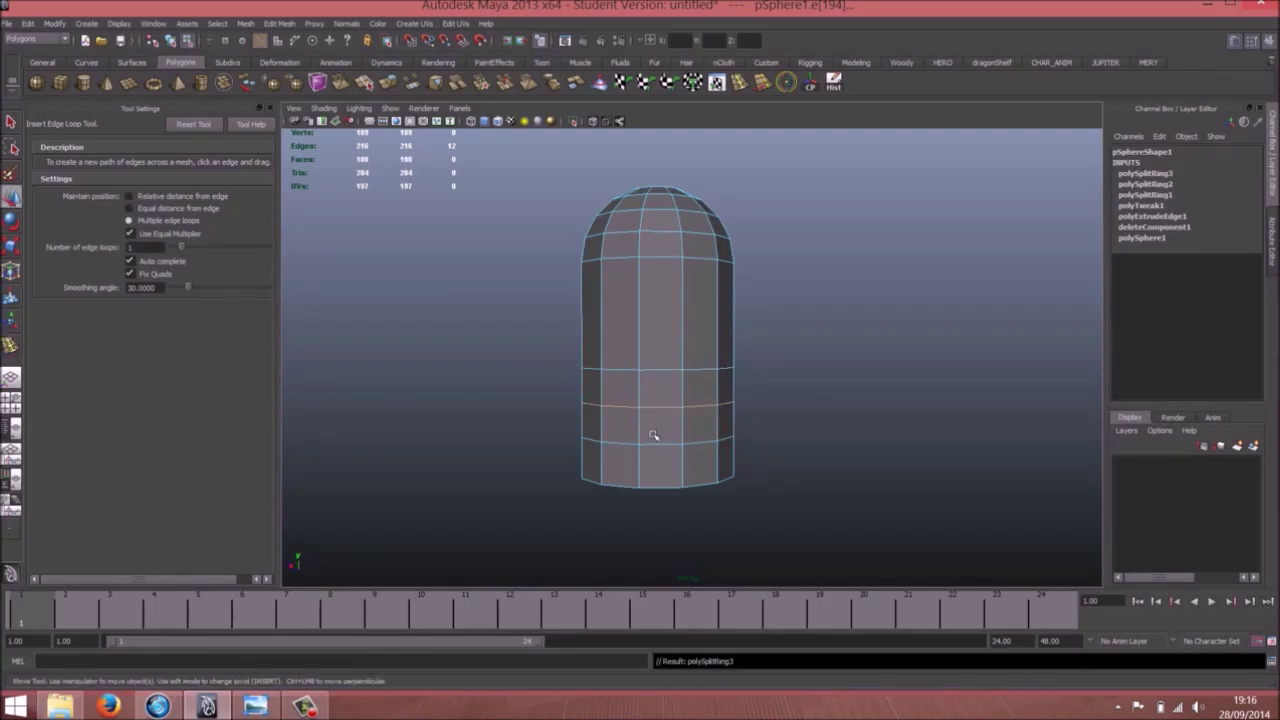
# Select the two opposite side vertices of the middle loop and move them towards the back of the head in top view
pyautogui.keyDown('alt'); pyautogui.moveTo(652, 435); pyautogui.dragTo(738, 376); pyautogui.keyUp('alt')
pyautogui.moveTo(681, 427); pyautogui.dragTo(640, 427, button='right')
pyautogui.keyDown('alt'); pyautogui.moveTo(697, 390); pyautogui.dragTo(462, 344); pyautogui.keyUp('alt')
pyautogui.click(679, 427)
pyautogui.click(665, 460)
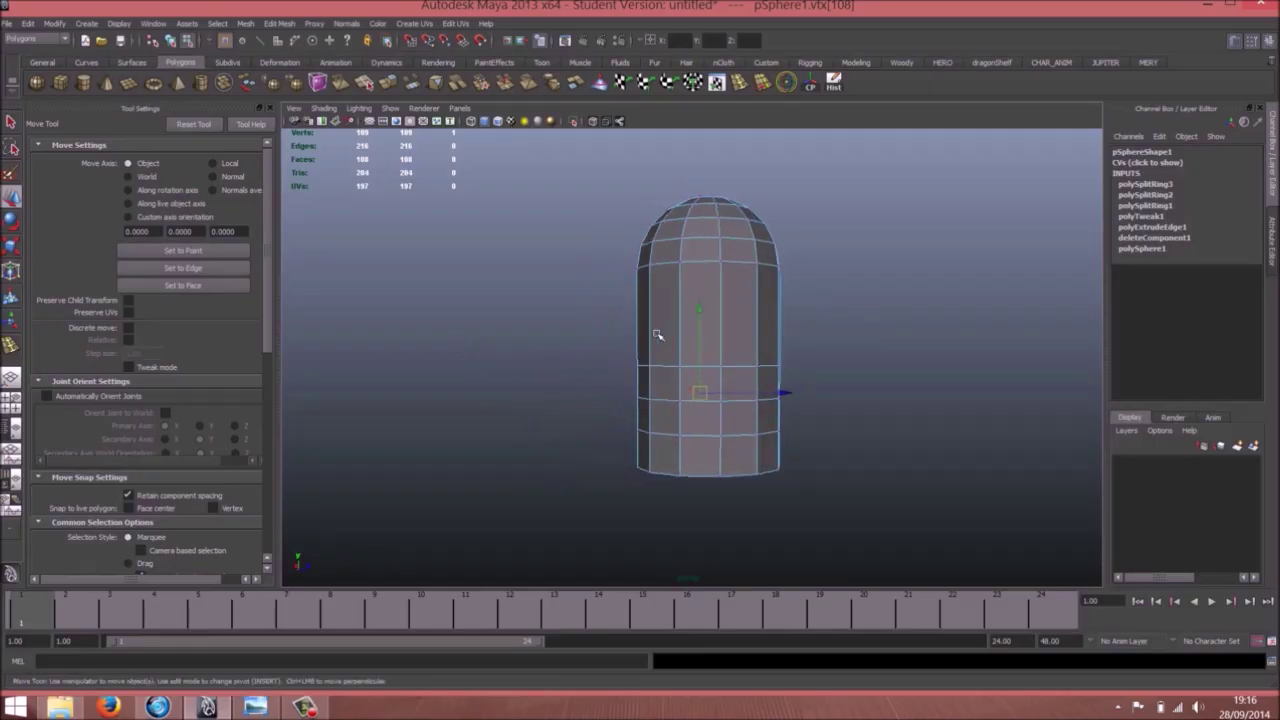
pyautogui.press('4')
pyautogui.moveTo(657, 335)
pyautogui.keyDown('alt'); pyautogui.mouseDown()
pyautogui.moveTo(721, 427)
pyautogui.moveTo(737, 389)
pyautogui.moveTo(675, 358)
pyautogui.mouseUp(); pyautogui.keyUp('alt')
pyautogui.click(717, 418)
pyautogui.press('space')
pyautogui.keyDown('alt'); pyautogui.moveTo(740, 345); pyautogui.dragTo(657, 334, button='right'); pyautogui.keyUp('alt')
pyautogui.keyDown('alt'); pyautogui.moveTo(860, 350); pyautogui.dragTo(560, 324, button='right'); pyautogui.keyUp('alt')
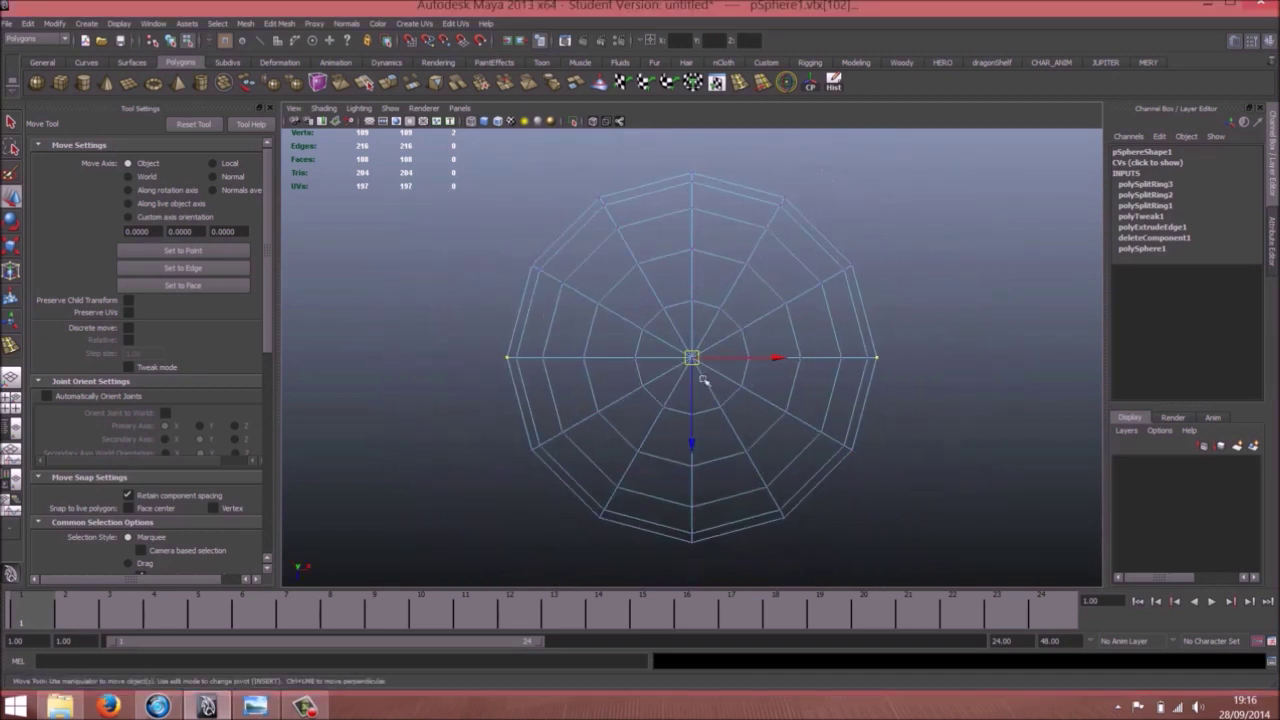
pyautogui.moveTo(693, 444); pyautogui.dragTo(695, 436)
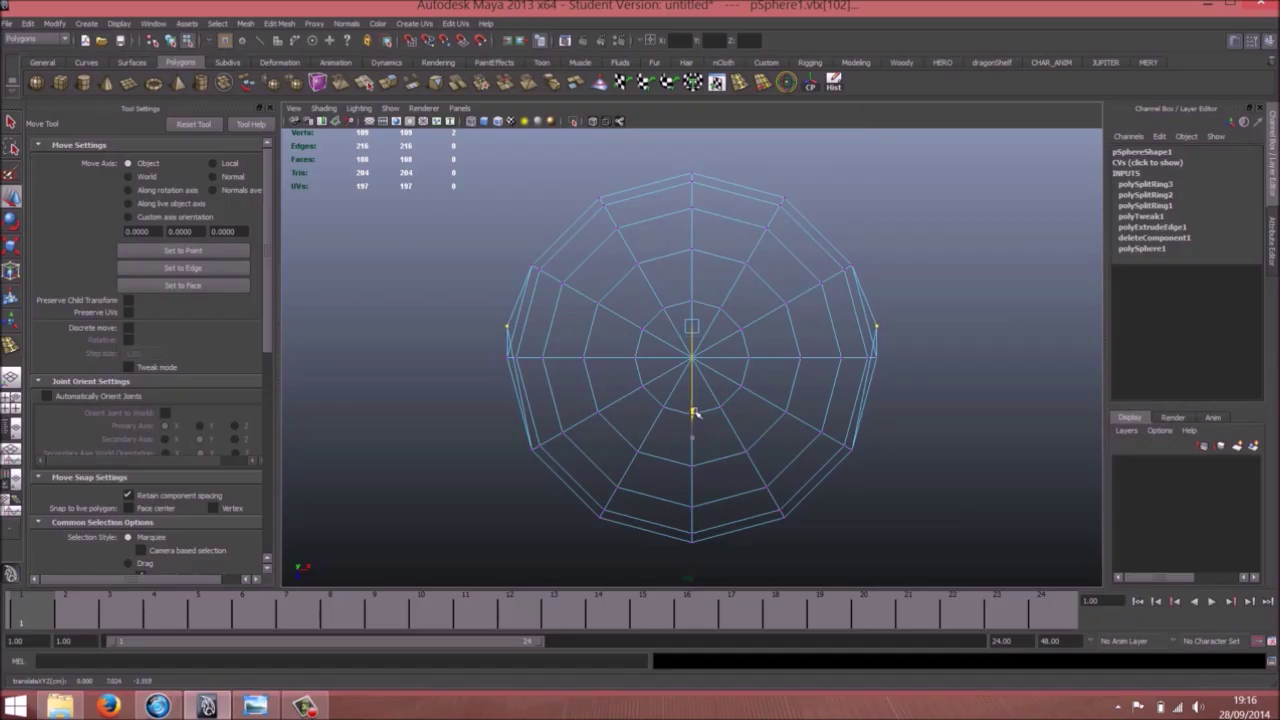
pyautogui.press('5')
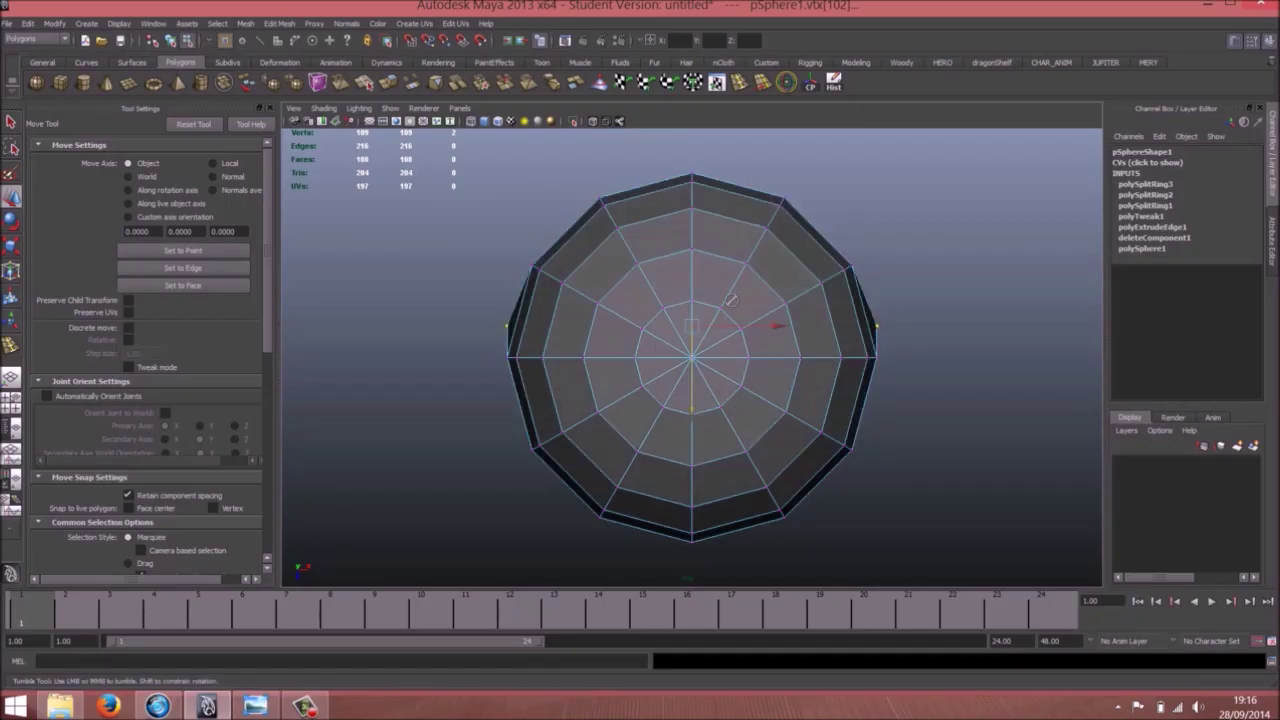
# Fine-tune the two side vertices' position along Z in the perspective view to shape the mouth's back corners
pyautogui.press('space')
pyautogui.moveTo(652, 366); pyautogui.dragTo(740, 321)
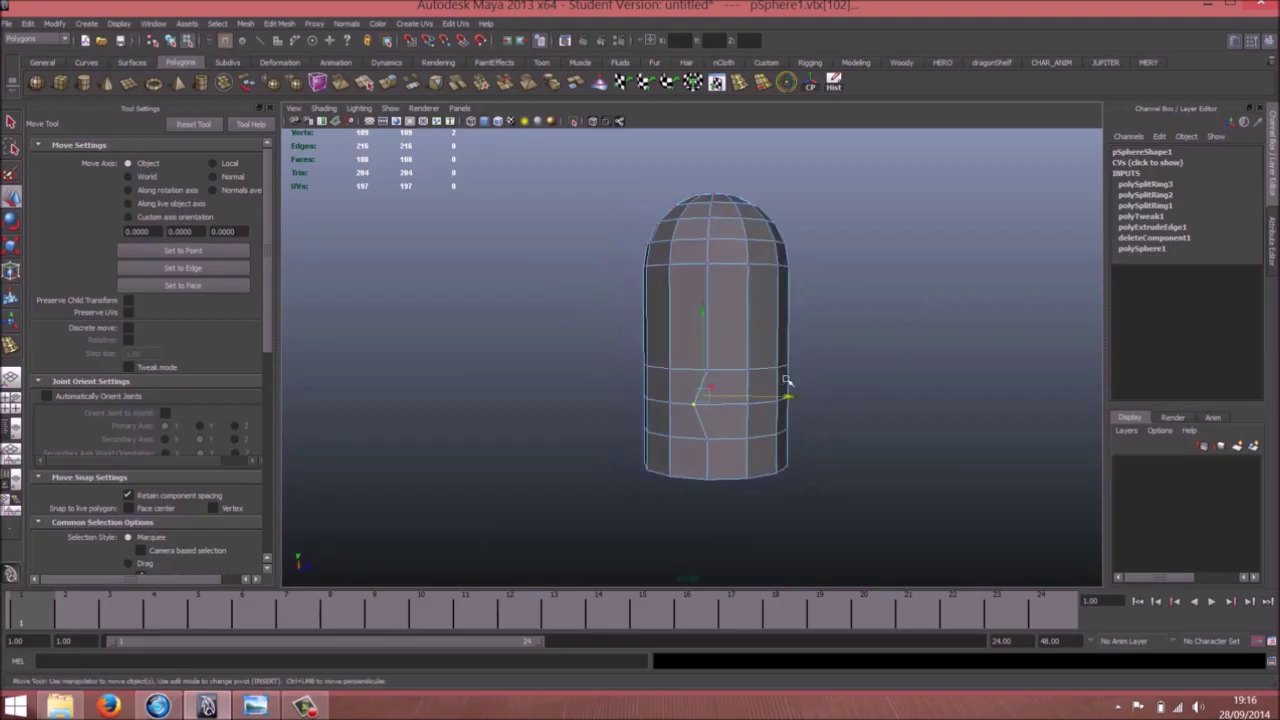
pyautogui.moveTo(790, 400)
pyautogui.mouseDown()
pyautogui.moveTo(715, 409)
pyautogui.moveTo(785, 398)
pyautogui.mouseUp()
pyautogui.moveTo(718, 432)
pyautogui.keyDown('alt'); pyautogui.mouseDown()
pyautogui.moveTo(697, 432)
pyautogui.moveTo(721, 435)
pyautogui.mouseUp(); pyautogui.keyUp('alt')
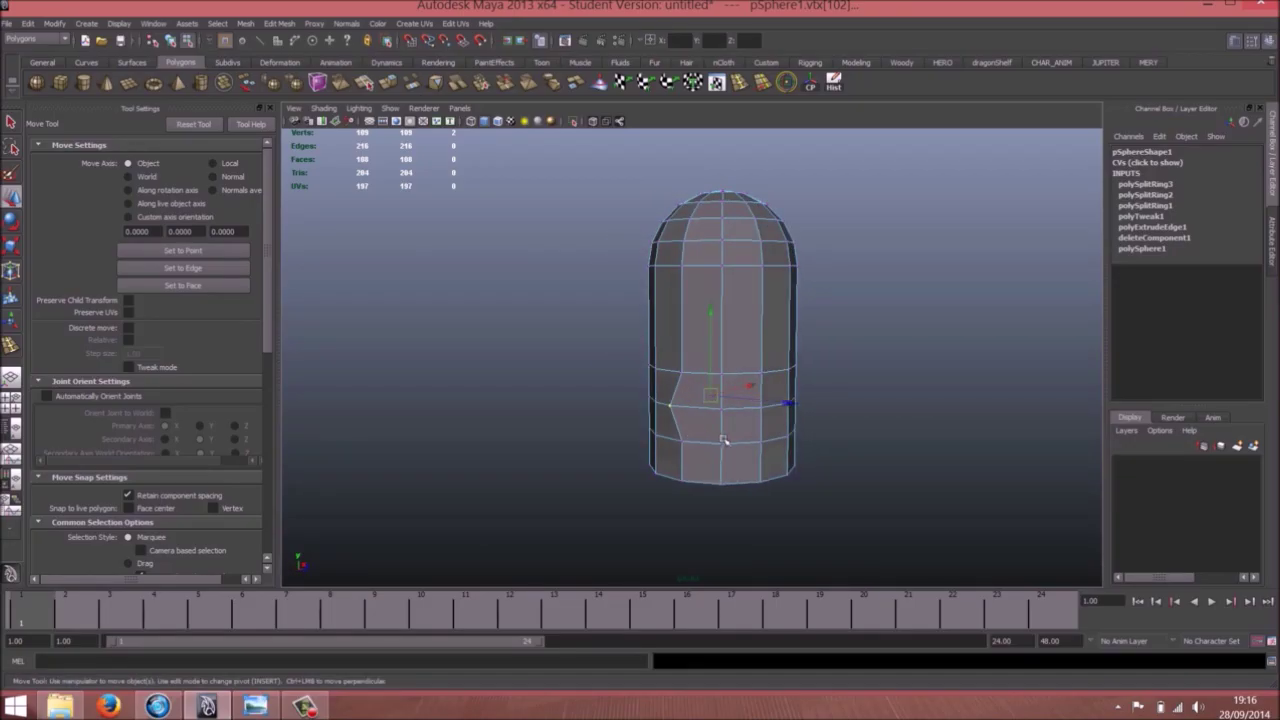
pyautogui.keyDown('alt'); pyautogui.moveTo(723, 439); pyautogui.dragTo(721, 411, button='middle'); pyautogui.keyUp('alt')
# Select the two rows of faces across the front between the upper and lower inserted loops, and extrude them together
pyautogui.moveTo(731, 393); pyautogui.dragTo(731, 421, button='right')
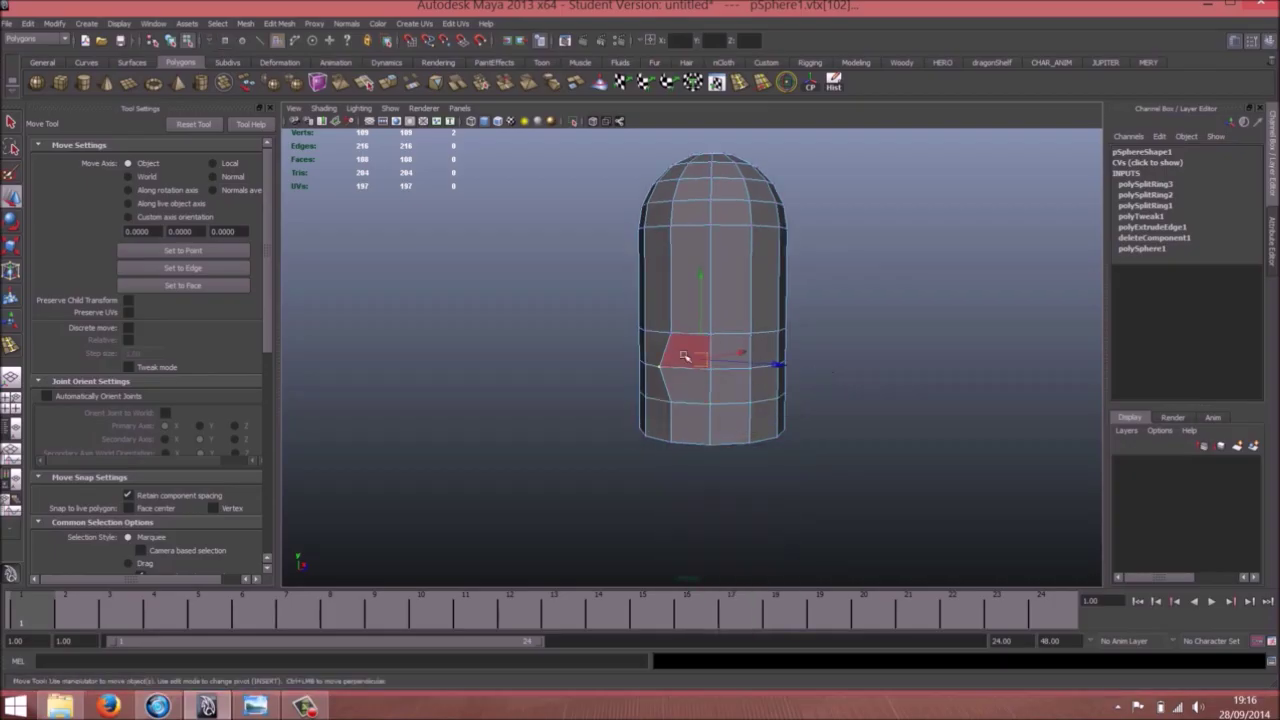
pyautogui.click(686, 357)
pyautogui.keyDown('alt'); pyautogui.moveTo(768, 375); pyautogui.dragTo(713, 314); pyautogui.keyUp('alt')
pyautogui.keyDown('shift'); pyautogui.doubleClick(715, 378); pyautogui.keyUp('shift')
pyautogui.keyDown('shift'); pyautogui.click(724, 405); pyautogui.keyUp('shift')
pyautogui.keyDown('shift'); pyautogui.click(687, 418); pyautogui.keyUp('shift')
pyautogui.keyDown('shift'); pyautogui.doubleClick(744, 386); pyautogui.keyUp('shift')
pyautogui.keyDown('shift'); pyautogui.rightClick(698, 397); pyautogui.keyUp('shift')
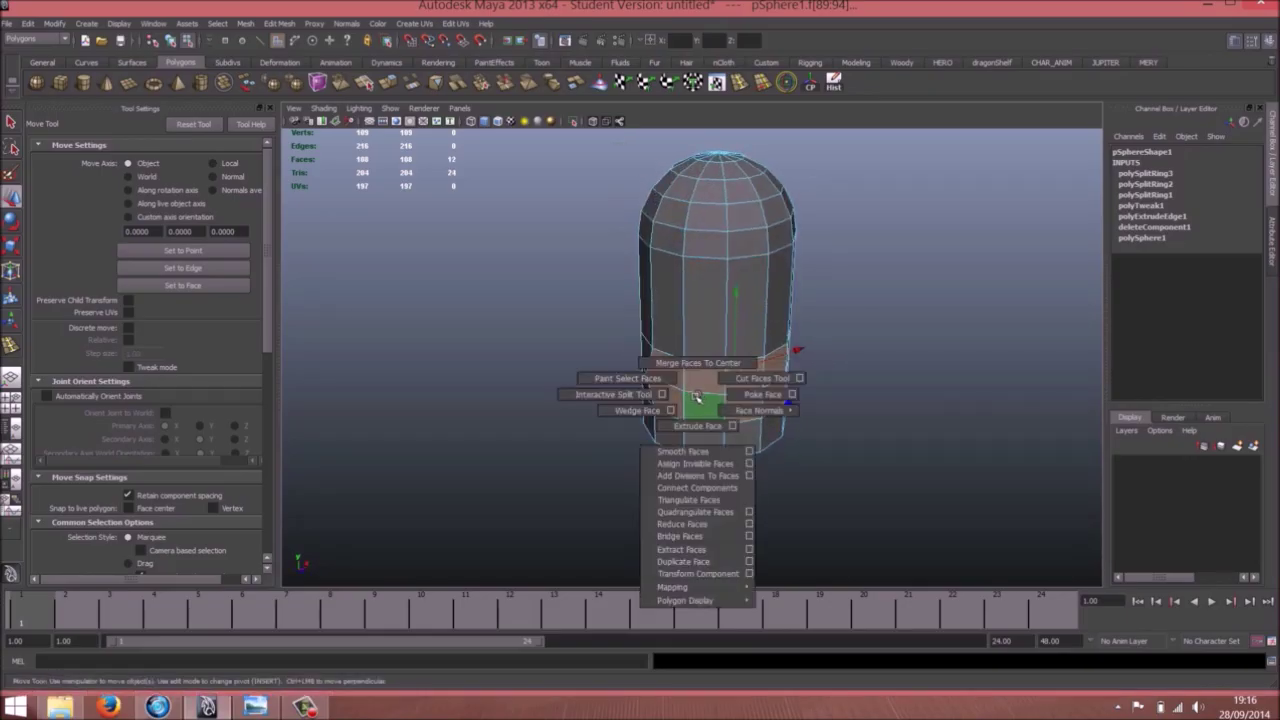
pyautogui.keyDown('shift'); pyautogui.moveTo(696, 425); pyautogui.dragTo(697, 427, button='right'); pyautogui.keyUp('shift')
# Scale the extruded mouth faces uniformly inward to leave a thin rim around the mouth area
pyautogui.keyDown('alt'); pyautogui.moveTo(672, 397); pyautogui.dragTo(720, 383); pyautogui.keyUp('alt')
pyautogui.keyDown('alt'); pyautogui.moveTo(745, 358); pyautogui.dragTo(851, 198, button='right'); pyautogui.keyUp('alt')
pyautogui.click(711, 242)
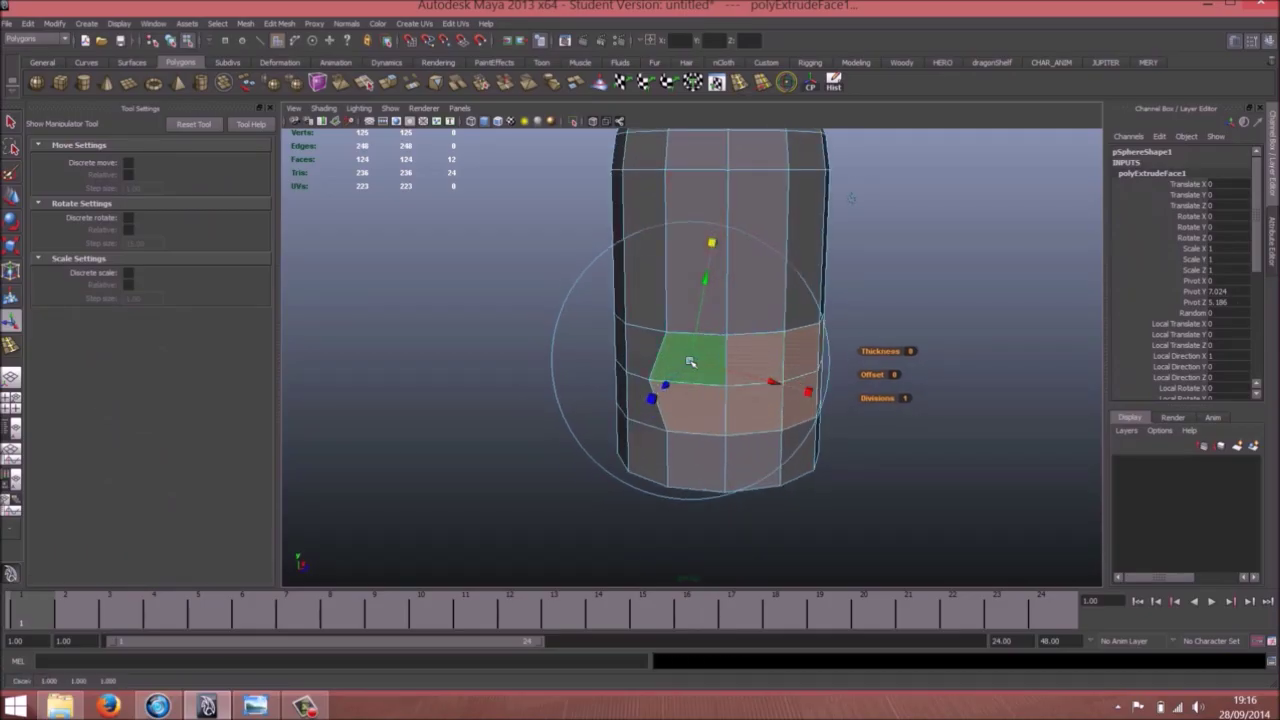
pyautogui.moveTo(690, 362); pyautogui.dragTo(681, 362)
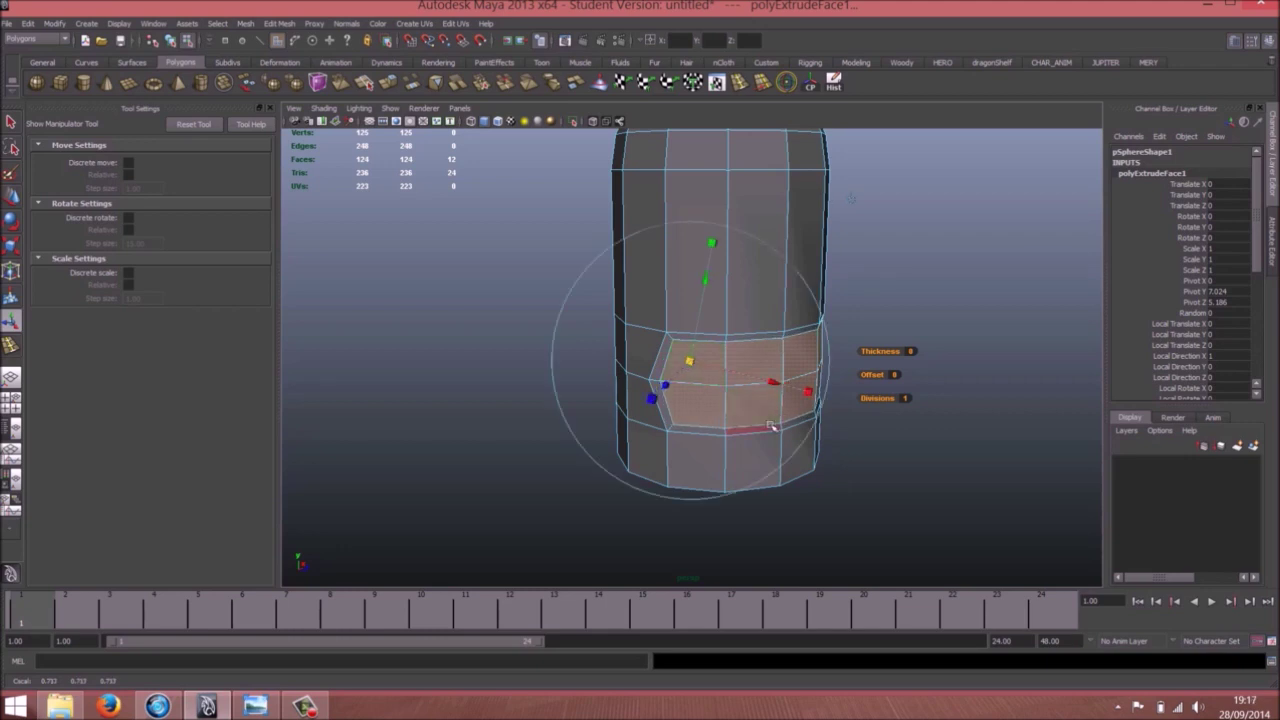
# Extrude the mouth faces again and push them about 4.19 units into the head along local Z to form the recess
pyautogui.press('g')
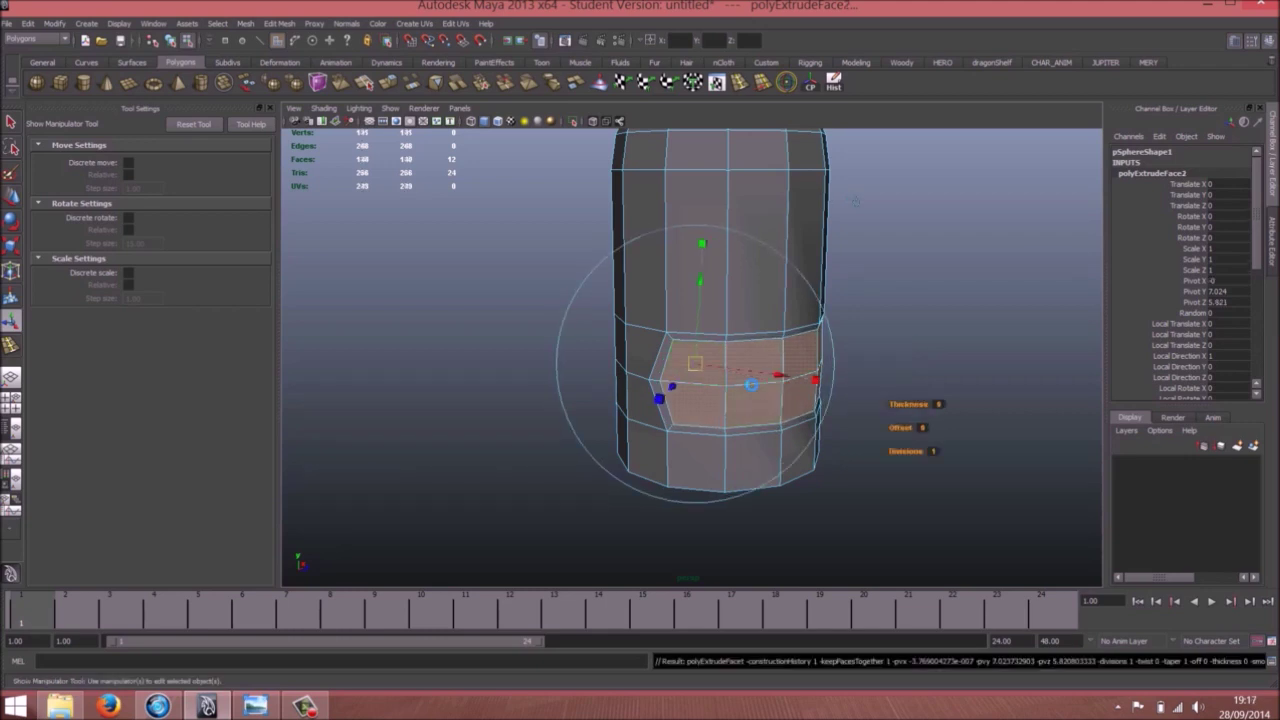
pyautogui.keyDown('alt'); pyautogui.moveTo(751, 382); pyautogui.dragTo(652, 424); pyautogui.keyUp('alt')
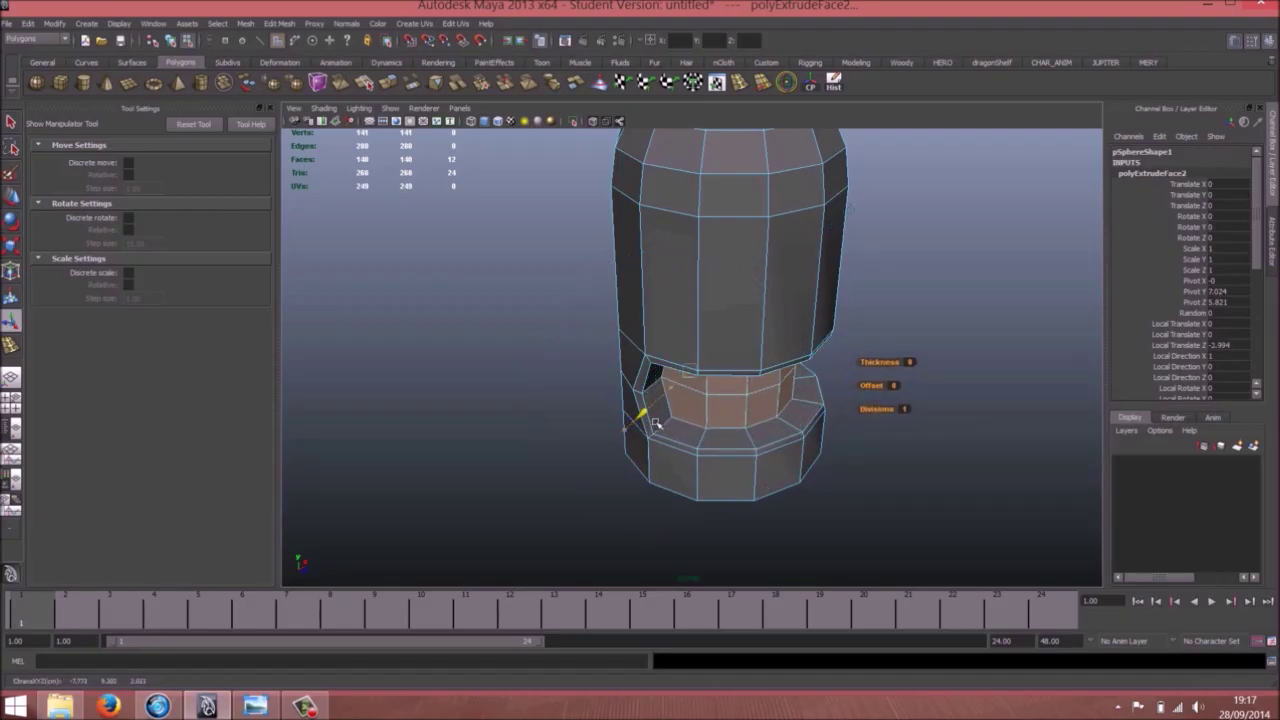
pyautogui.moveTo(652, 423); pyautogui.dragTo(763, 400)
pyautogui.press('w')
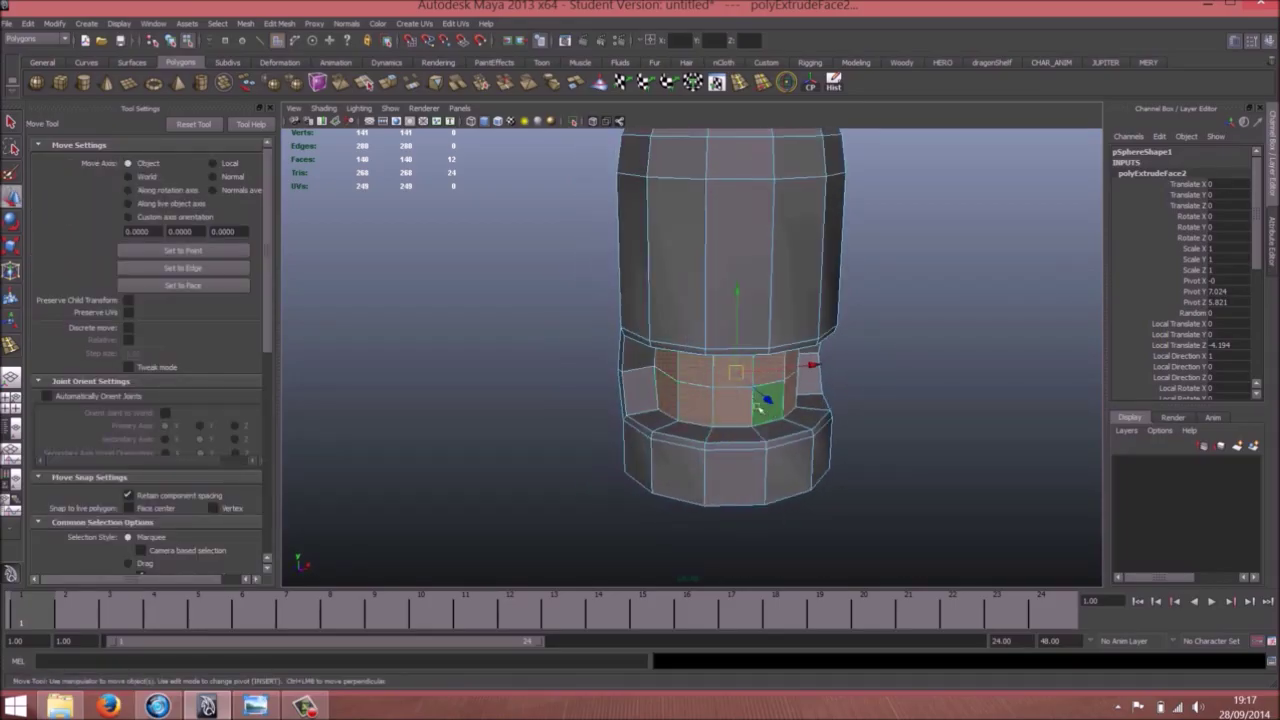
# Extract the recessed mouth faces as a separate mesh, return to object mode, and select the extracted piece
pyautogui.click(245, 23)
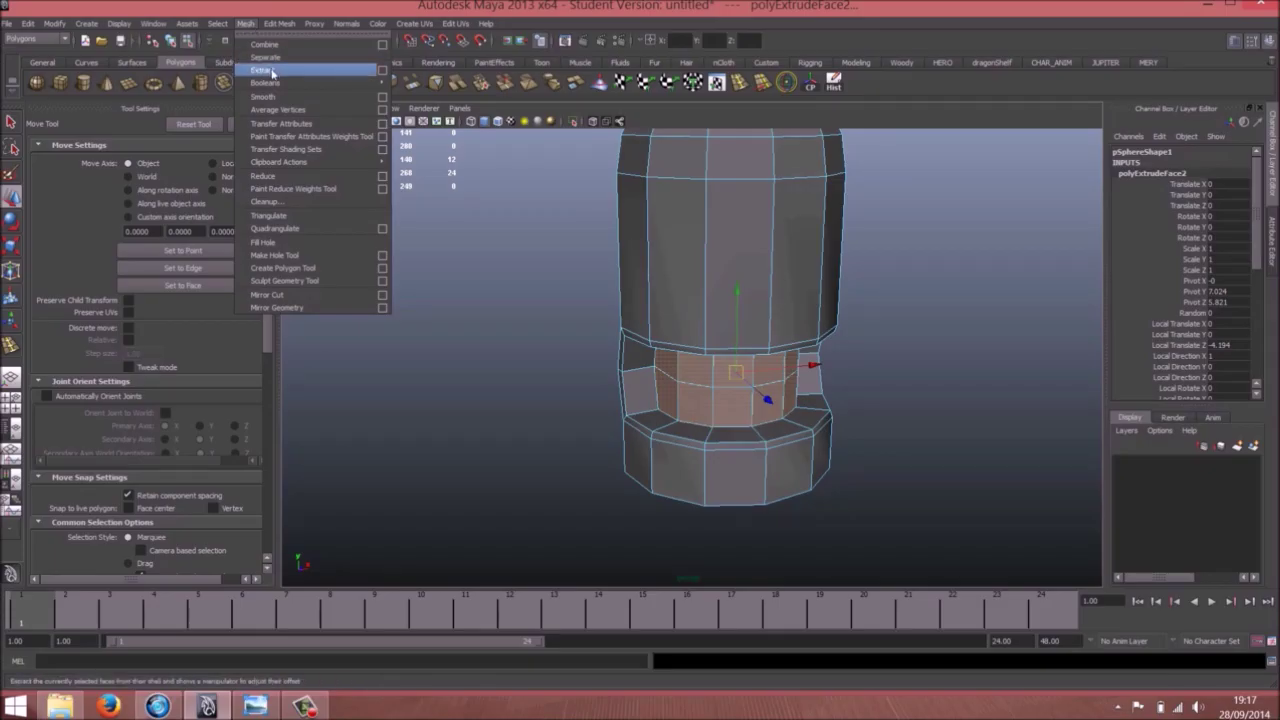
pyautogui.click(265, 70)
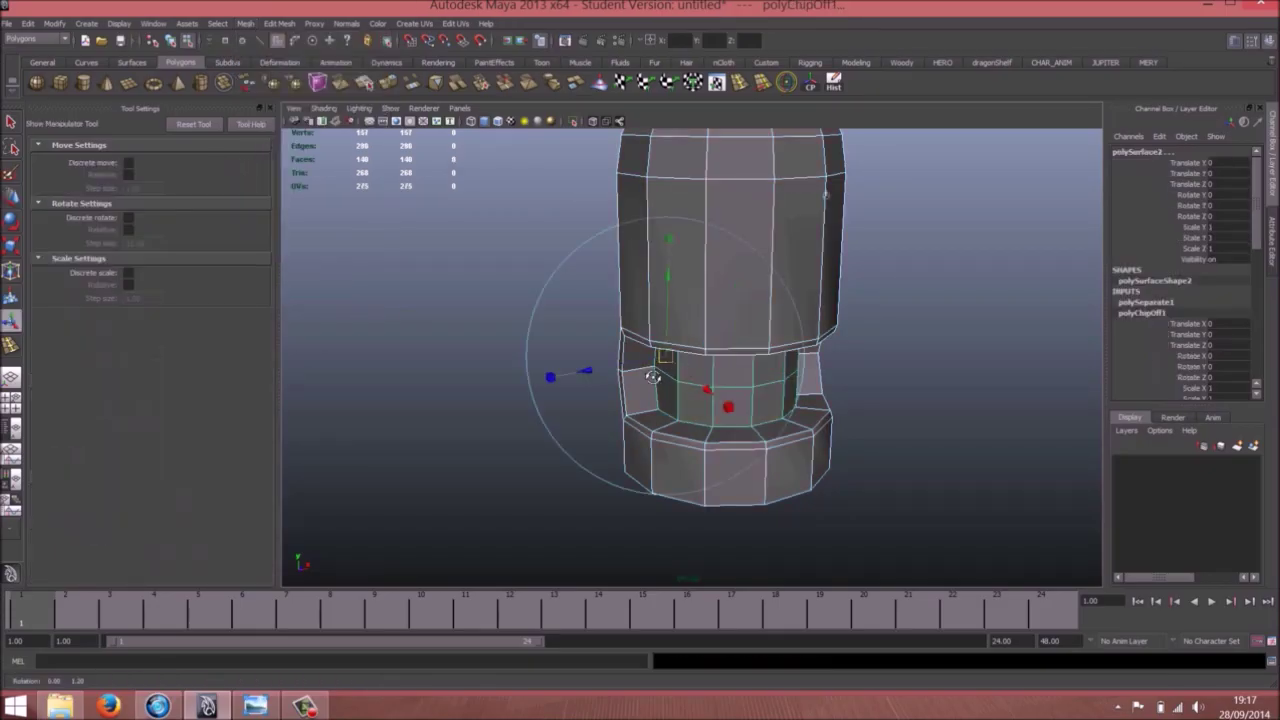
pyautogui.moveTo(775, 276); pyautogui.dragTo(830, 262, button='right')
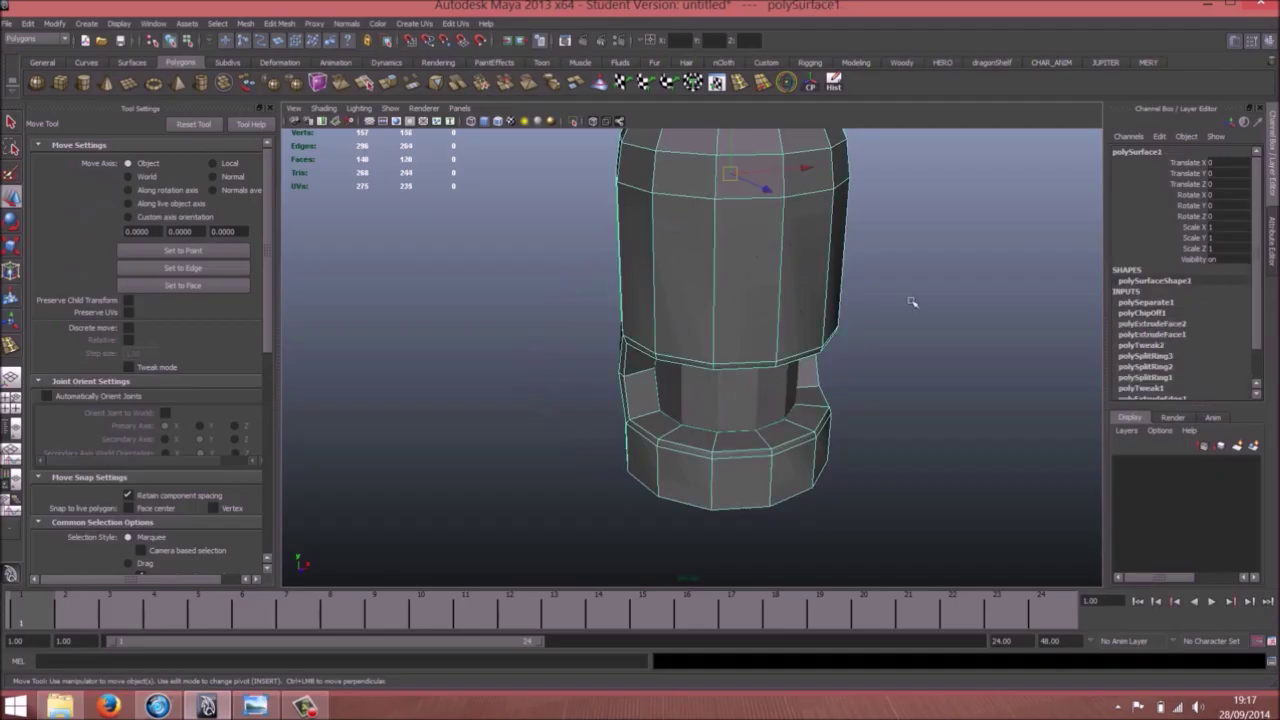
pyautogui.click(914, 300)
pyautogui.click(747, 382)
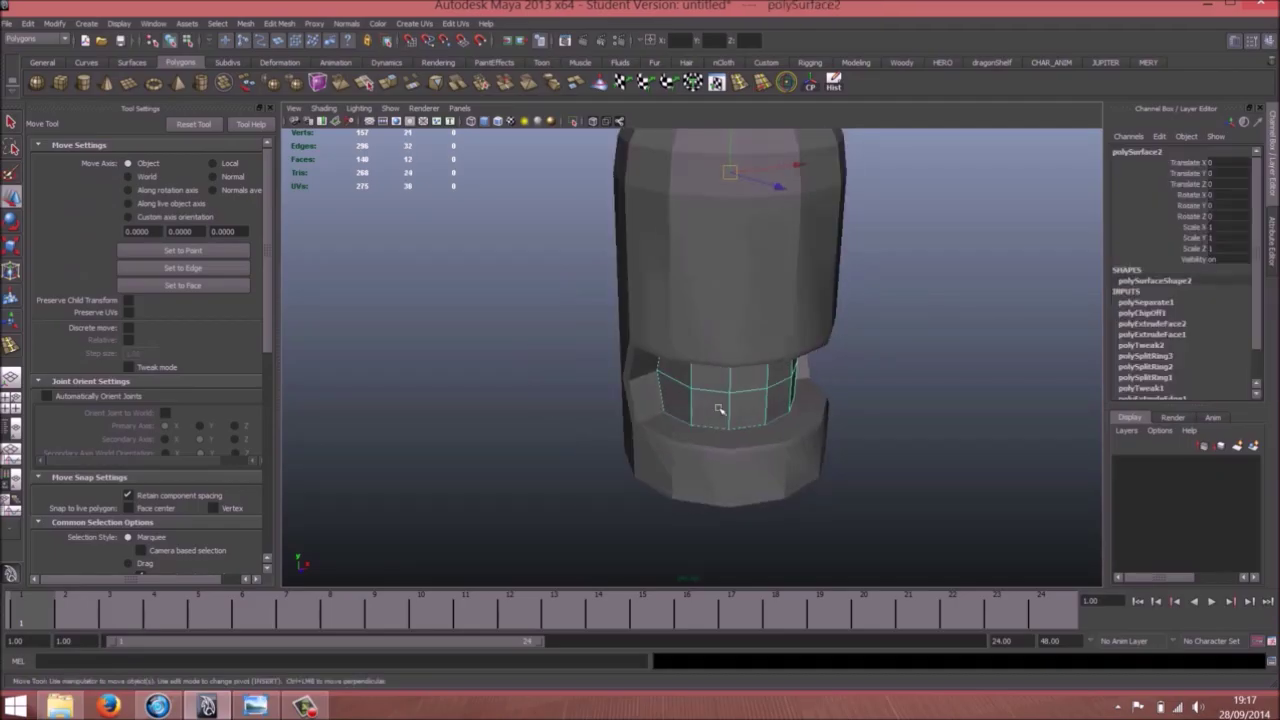
# Try to enlarge the extracted mouth piece uniformly about its current pivot, and undo the scaling
pyautogui.press('r')
pyautogui.moveTo(731, 173); pyautogui.dragTo(753, 174)
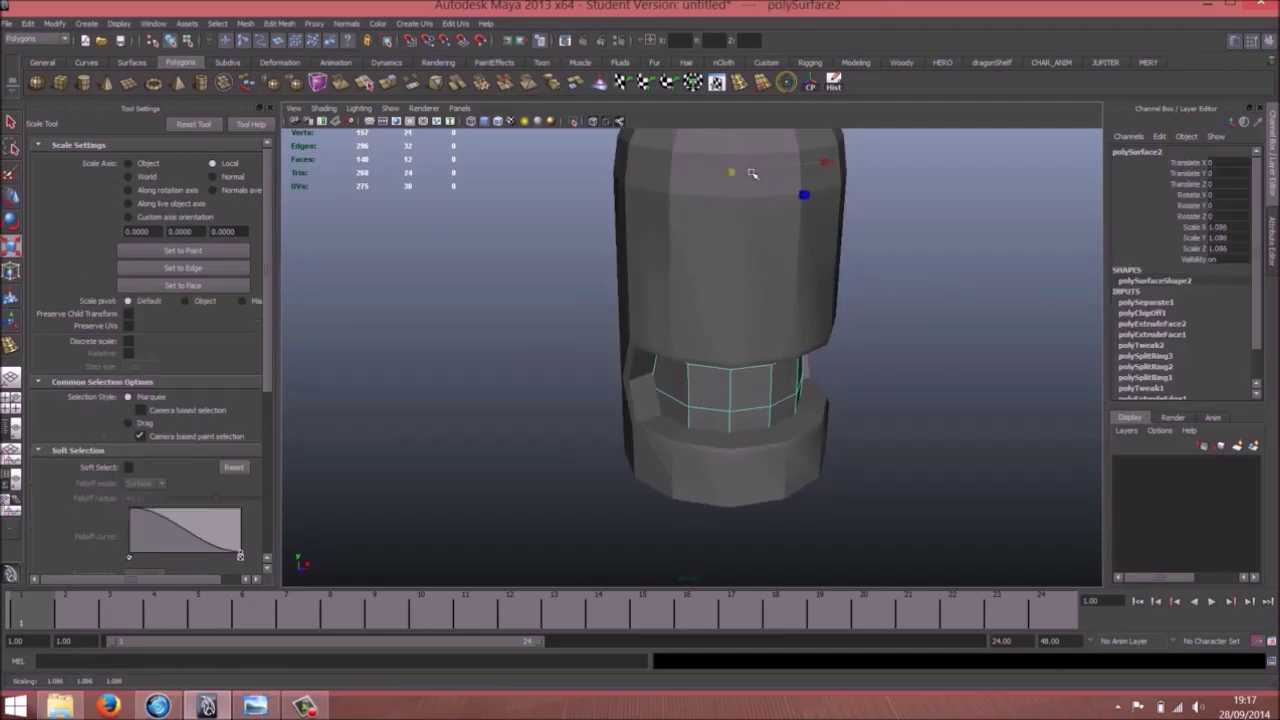
pyautogui.hotkey('ctrl', 'z')
# Center the pivot of the extracted mouth piece
pyautogui.click(53, 26)
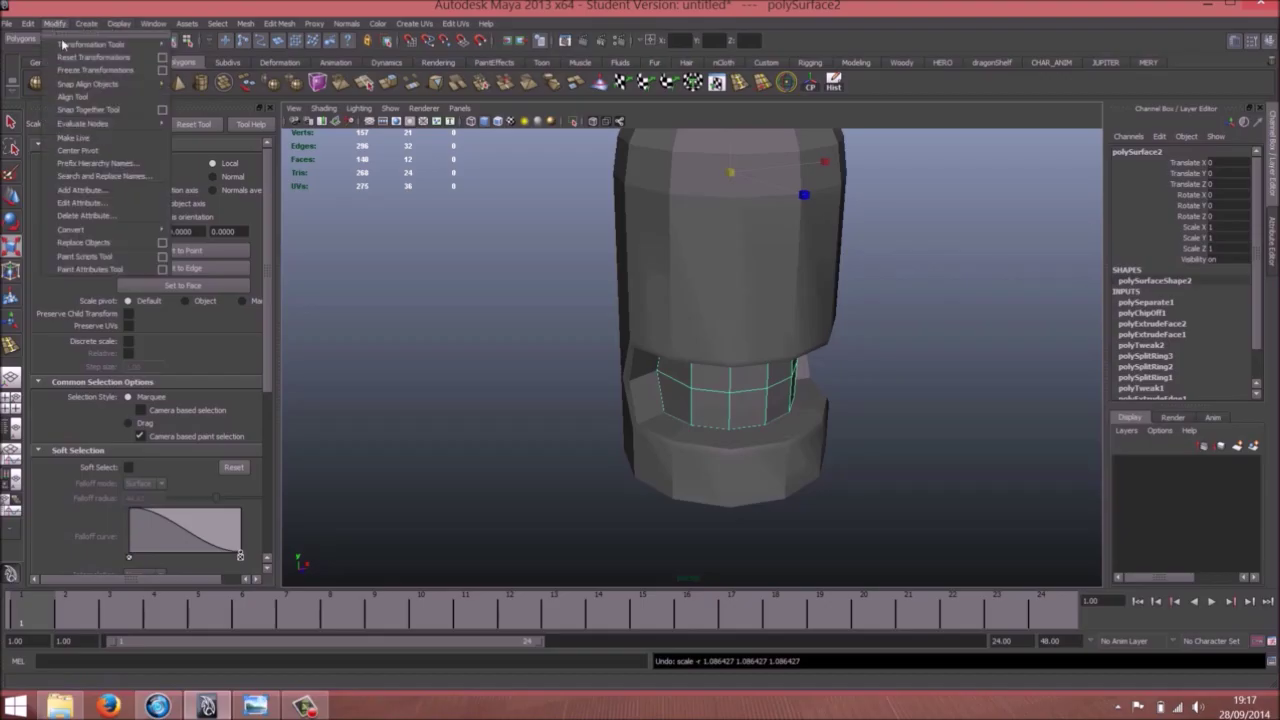
pyautogui.click(72, 33)
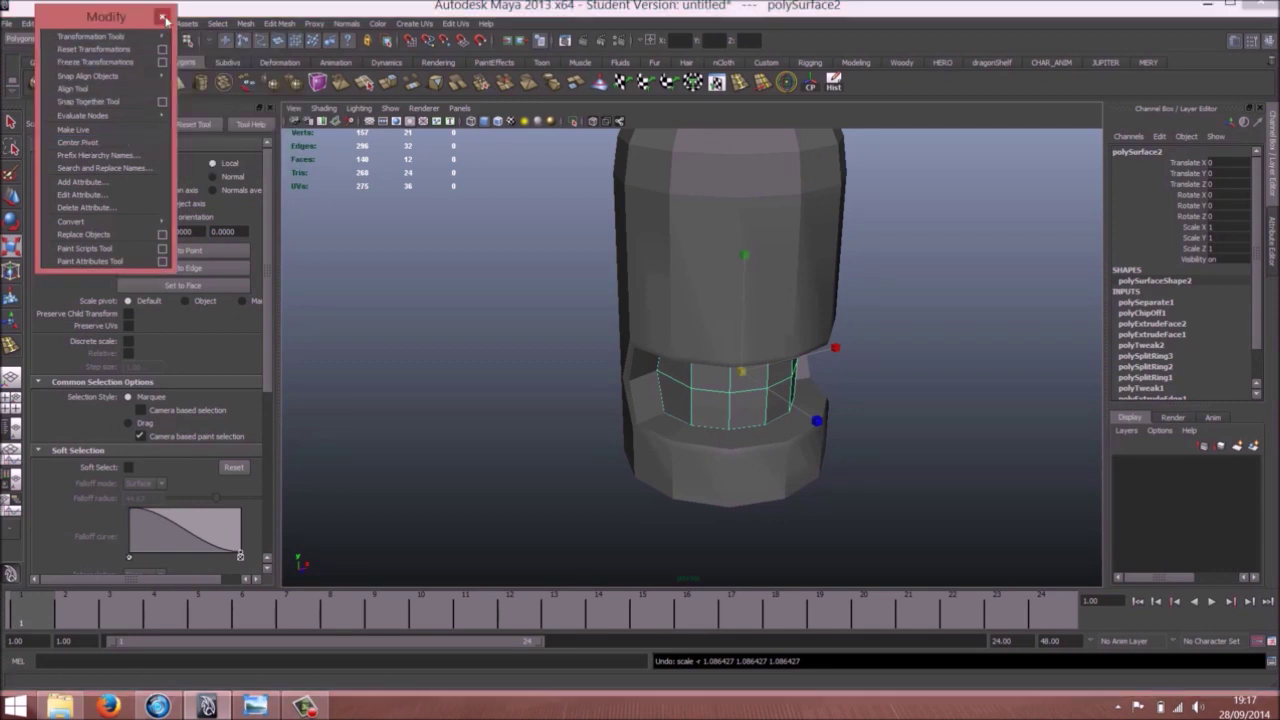
pyautogui.click(163, 18)
# Turn on smooth mesh preview for the mouth piece and the head, and clear the selection
pyautogui.keyDown('alt'); pyautogui.moveTo(606, 334); pyautogui.dragTo(766, 372); pyautogui.keyUp('alt')
pyautogui.keyDown('alt'); pyautogui.moveTo(590, 406); pyautogui.dragTo(636, 415); pyautogui.keyUp('alt')
pyautogui.press('3')
pyautogui.click(725, 482)
pyautogui.press('3')
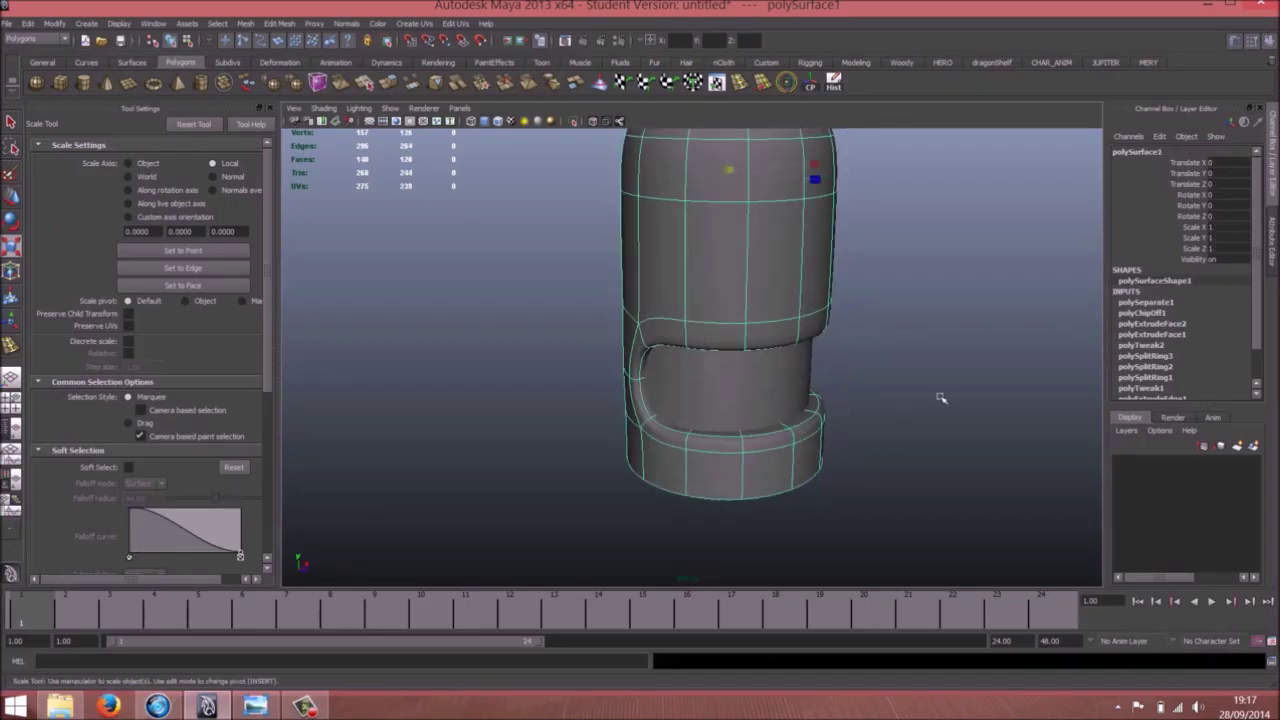
pyautogui.click(941, 397)
pyautogui.keyDown('alt'); pyautogui.moveTo(852, 405); pyautogui.dragTo(787, 406); pyautogui.keyUp('alt')
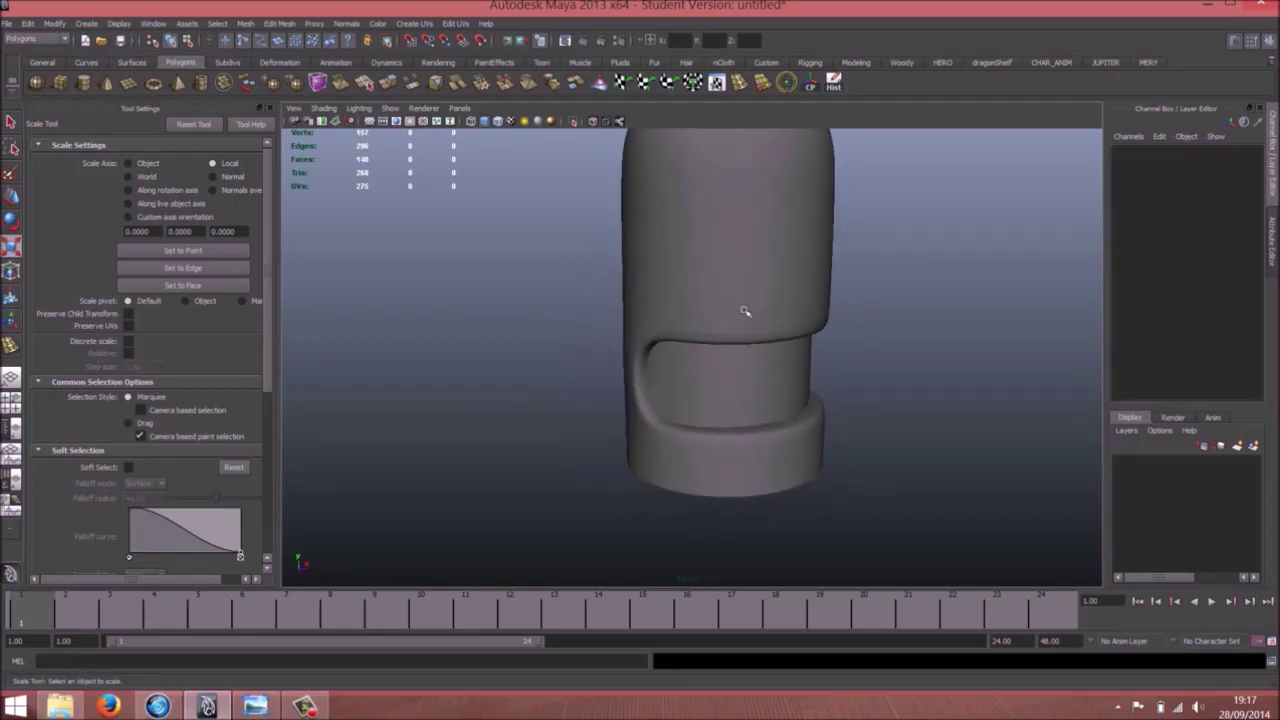
# Show the head unsmoothed and insert an edge loop around the mouth recess close to its outer rim using relative distance
pyautogui.click(746, 311)
pyautogui.keyDown('alt'); pyautogui.moveTo(694, 418); pyautogui.dragTo(606, 406); pyautogui.keyUp('alt')
pyautogui.press('1')
pyautogui.scroll(3, 656, 421)
pyautogui.scroll(2, 664, 320)
pyautogui.keyDown('shift'); pyautogui.moveTo(675, 272); pyautogui.dragTo(590, 285, button='right'); pyautogui.keyUp('shift')
pyautogui.click(589, 430)
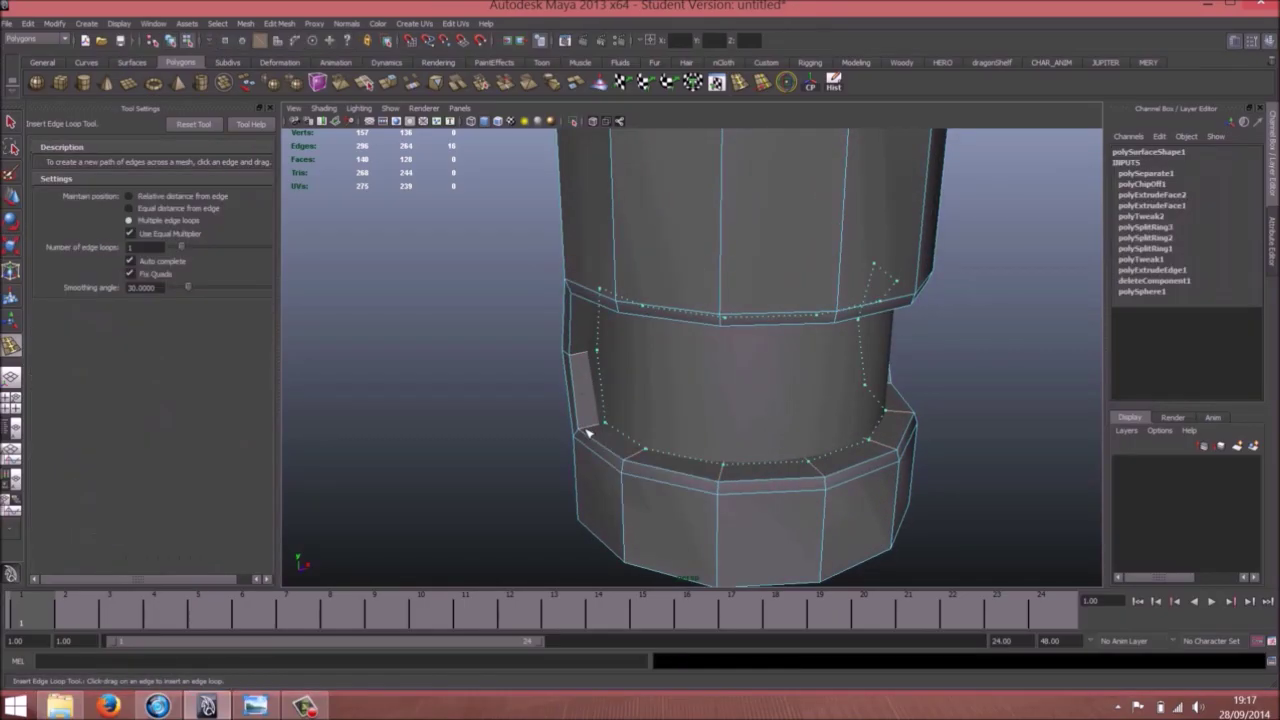
pyautogui.hotkey('ctrl', 'z')
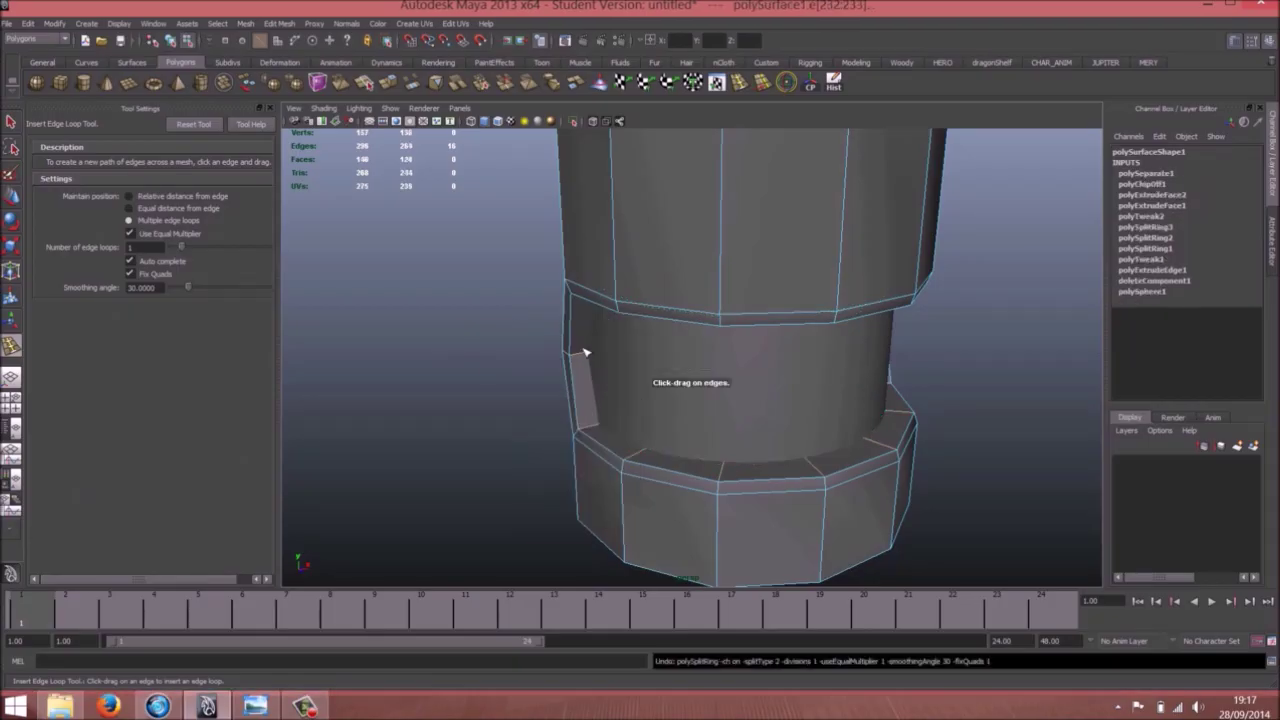
pyautogui.keyDown('alt'); pyautogui.moveTo(544, 348); pyautogui.dragTo(518, 346); pyautogui.keyUp('alt')
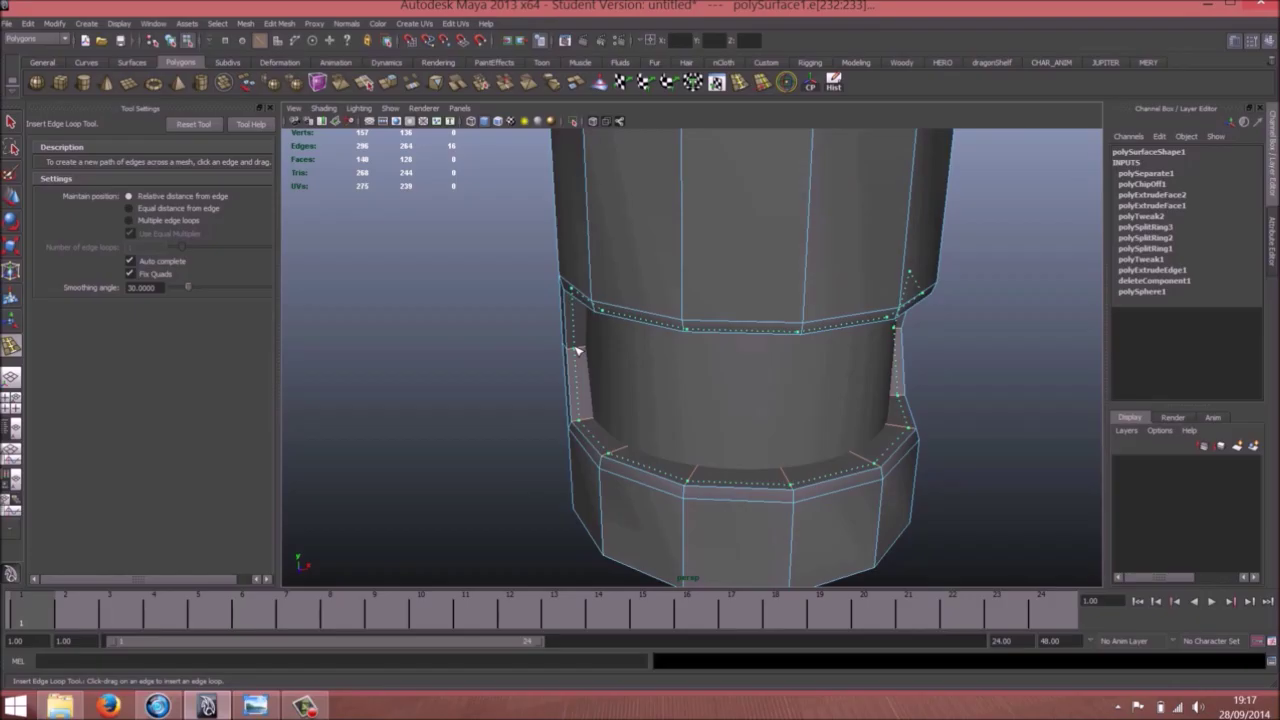
pyautogui.moveTo(577, 351); pyautogui.dragTo(583, 352)
# Return the head to object mode, turn its smooth mesh preview back on, and clear the selection
pyautogui.press('w')
pyautogui.moveTo(600, 411)
pyautogui.keyDown('alt'); pyautogui.mouseDown()
pyautogui.moveTo(594, 386)
pyautogui.moveTo(618, 410)
pyautogui.mouseUp(); pyautogui.keyUp('alt')
pyautogui.press('3')
pyautogui.moveTo(612, 432); pyautogui.dragTo(688, 450, button='right')
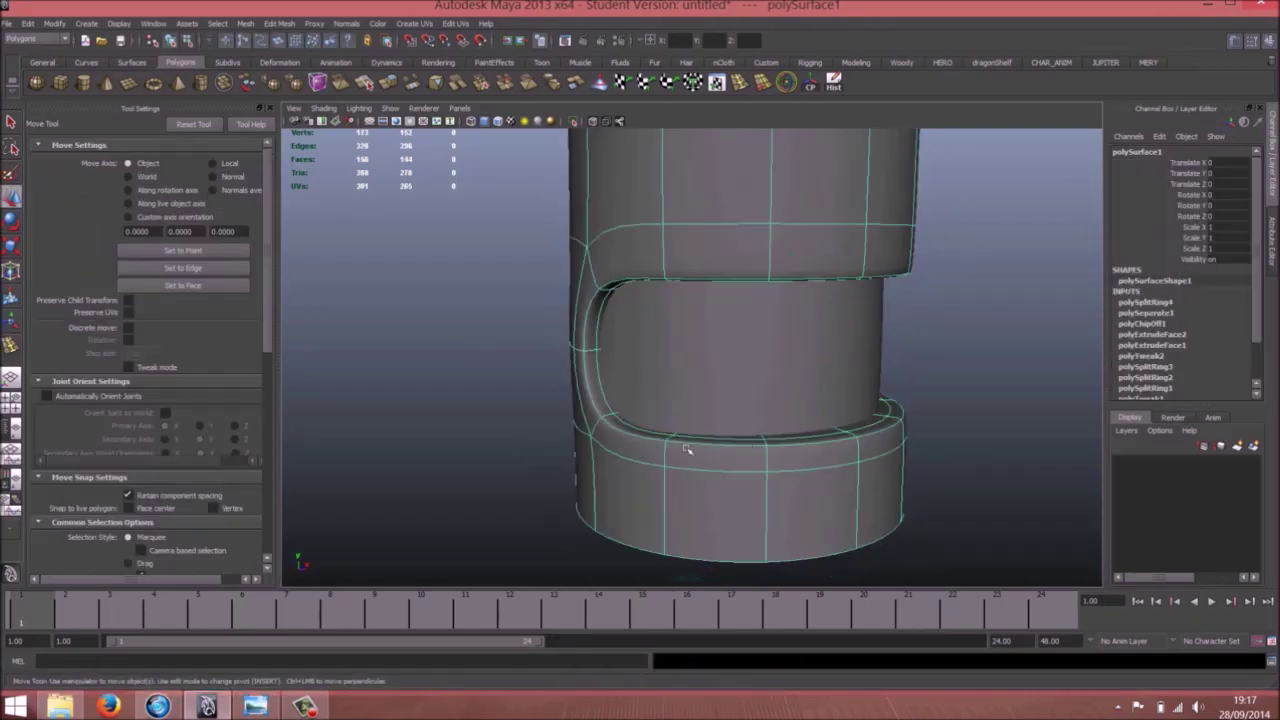
pyautogui.keyDown('alt'); pyautogui.moveTo(688, 450); pyautogui.dragTo(880, 390); pyautogui.keyUp('alt')
pyautogui.press('2')
pyautogui.press('1')
pyautogui.press('3')
pyautogui.click(891, 386)
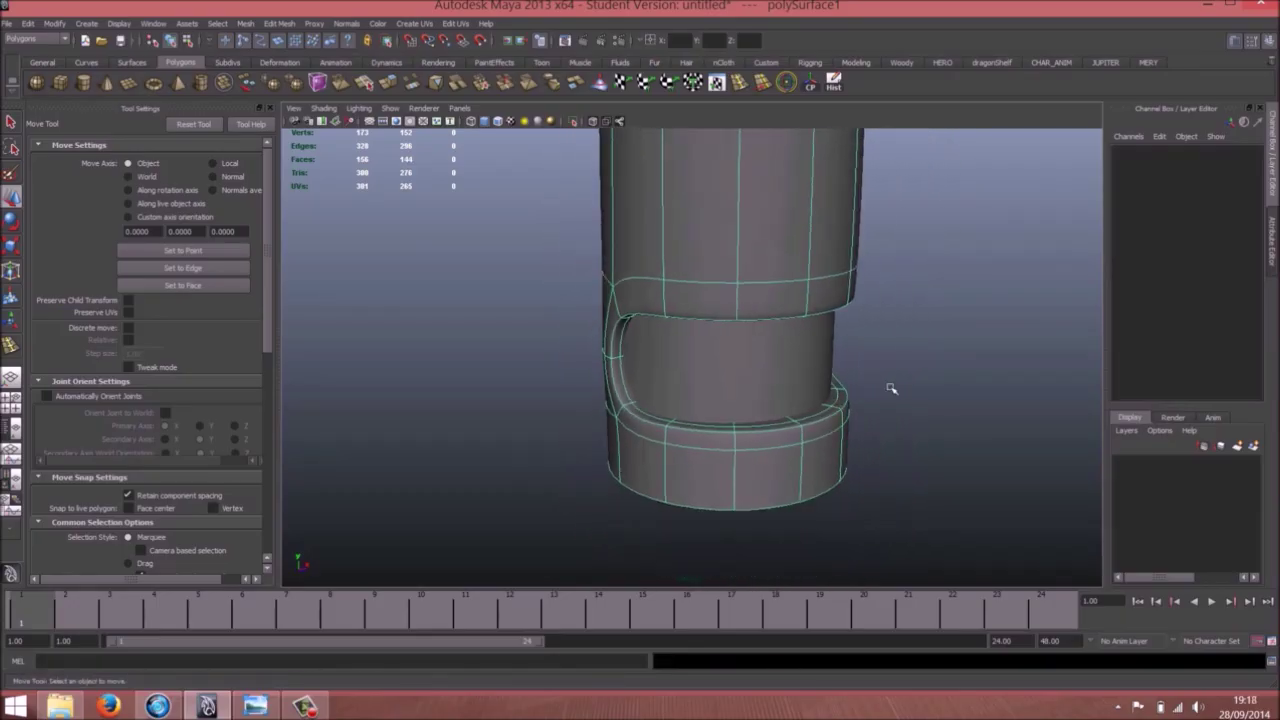
# Examine the smoothed head, the mouth recess and the separate mouth piece from several angles
pyautogui.keyDown('alt'); pyautogui.moveTo(759, 432); pyautogui.dragTo(815, 412); pyautogui.keyUp('alt')
pyautogui.click(787, 366)
pyautogui.keyDown('alt'); pyautogui.moveTo(766, 354); pyautogui.dragTo(700, 345, button='right'); pyautogui.keyUp('alt')
pyautogui.keyDown('alt'); pyautogui.moveTo(700, 345); pyautogui.dragTo(780, 337); pyautogui.keyUp('alt')
pyautogui.keyDown('alt'); pyautogui.moveTo(780, 337); pyautogui.dragTo(758, 430, button='middle'); pyautogui.keyUp('alt')
pyautogui.keyDown('alt'); pyautogui.moveTo(750, 406); pyautogui.dragTo(666, 401); pyautogui.keyUp('alt')
pyautogui.click(748, 395)
pyautogui.click(896, 361)
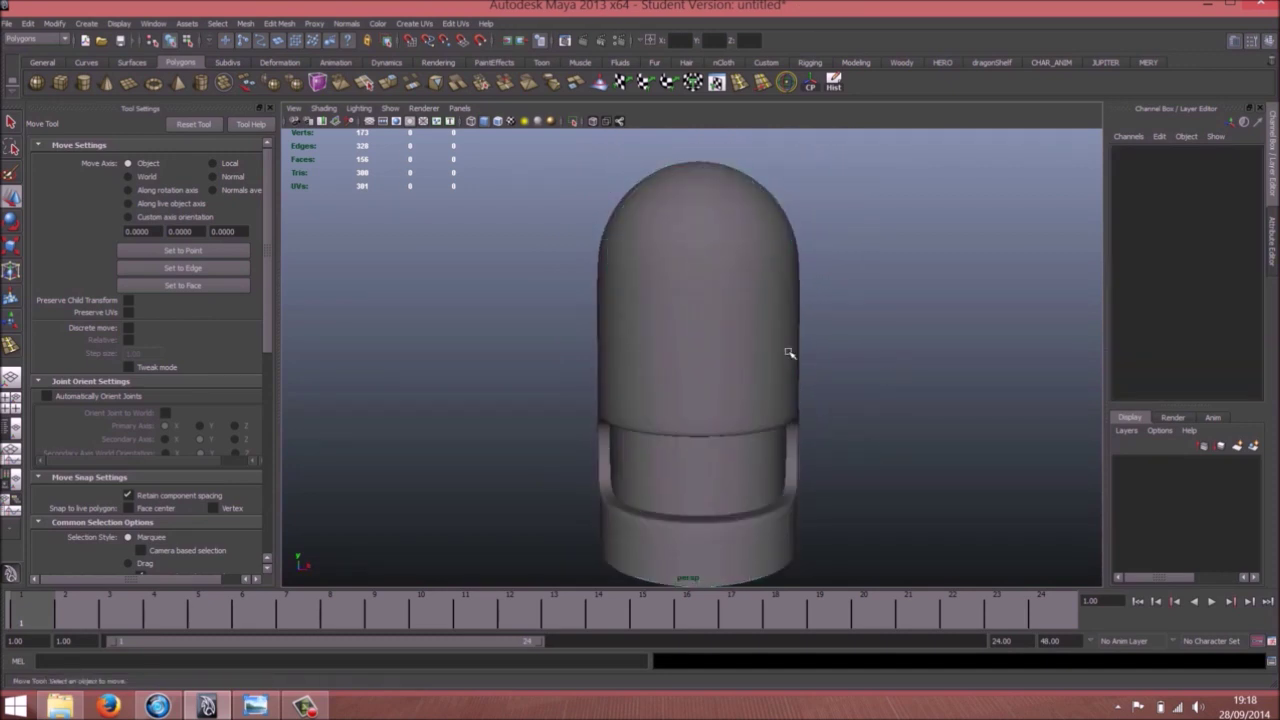
# Check the Bender reference image in the photo viewer and return to the head model in Maya
pyautogui.click(257, 706)
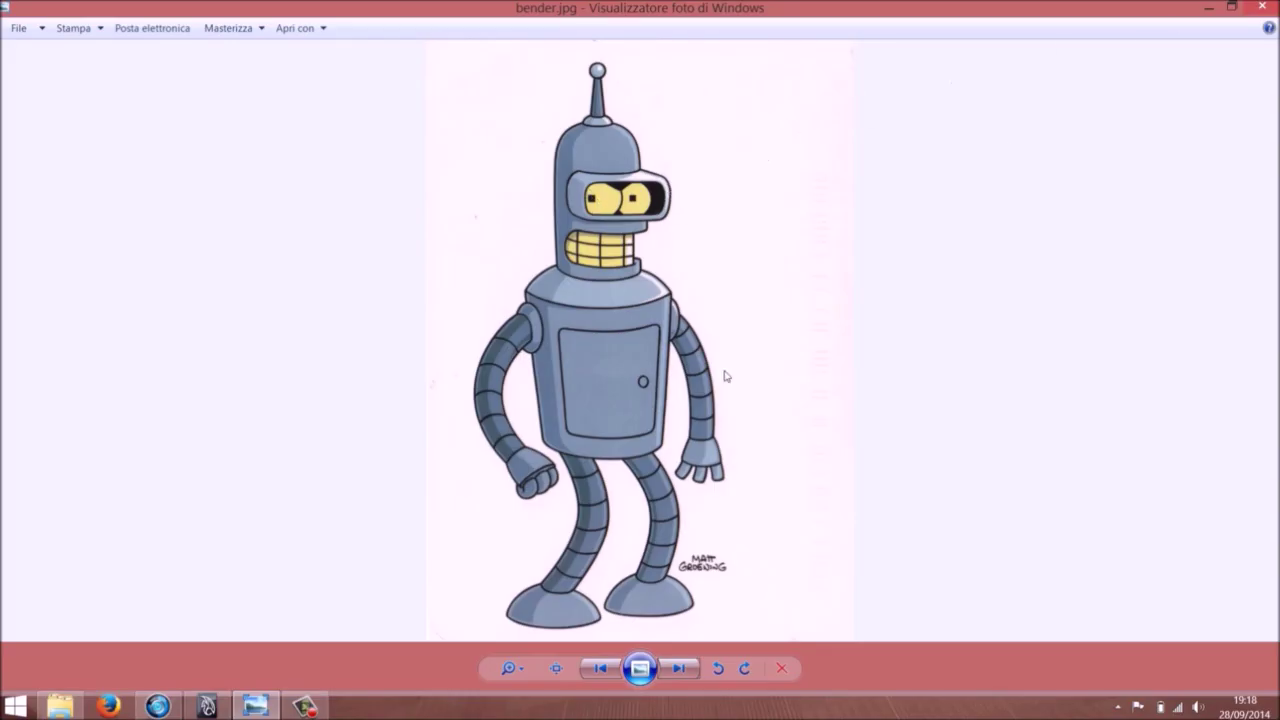
pyautogui.click(263, 706)
pyautogui.keyDown('alt'); pyautogui.moveTo(530, 394); pyautogui.dragTo(556, 394); pyautogui.keyUp('alt')
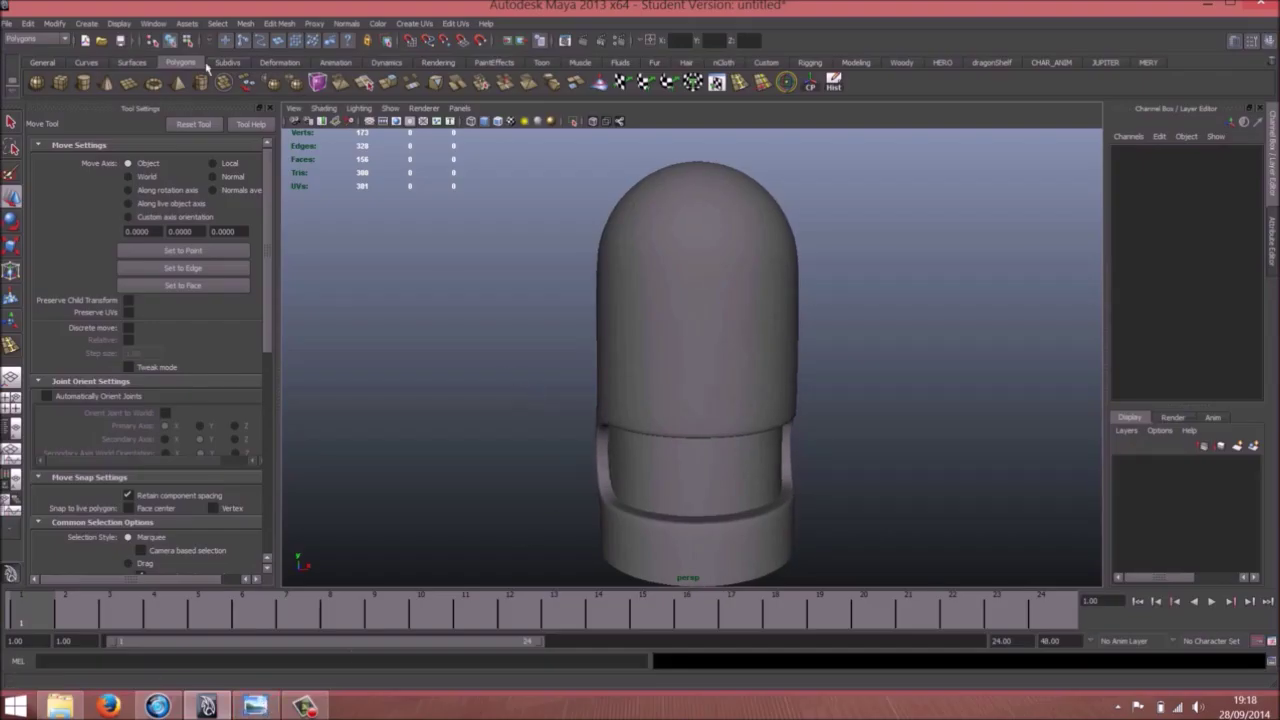
# Create a polygon cube for the eye visor and scale it uniformly to about 26.4
pyautogui.keyDown('shift'); pyautogui.moveTo(553, 337); pyautogui.dragTo(572, 415, button='right'); pyautogui.keyUp('shift')
pyautogui.keyDown('alt'); pyautogui.moveTo(578, 422); pyautogui.dragTo(583, 331, button='middle'); pyautogui.keyUp('alt')
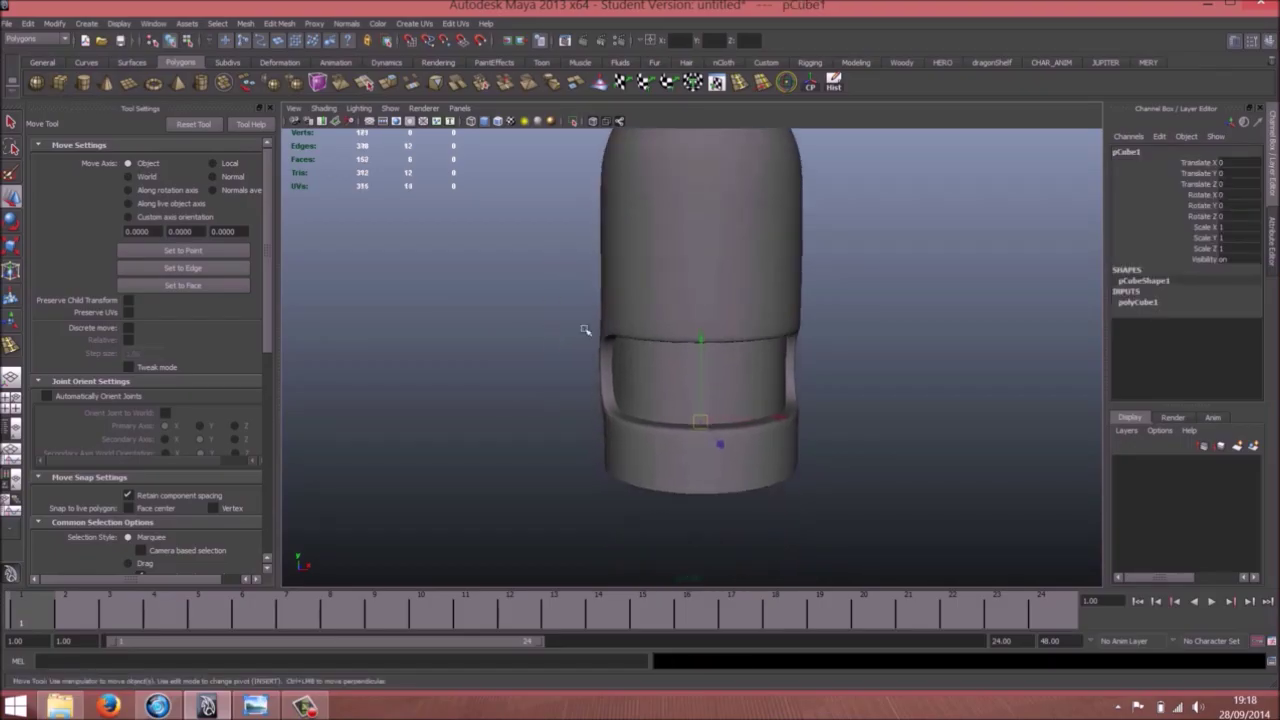
pyautogui.keyDown('alt'); pyautogui.moveTo(583, 331); pyautogui.dragTo(587, 350); pyautogui.keyUp('alt')
pyautogui.press('r')
pyautogui.moveTo(698, 414); pyautogui.dragTo(742, 420)
pyautogui.keyDown('alt'); pyautogui.moveTo(742, 420); pyautogui.dragTo(729, 353, button='middle'); pyautogui.keyUp('alt')
pyautogui.keyDown('alt'); pyautogui.moveTo(729, 353); pyautogui.dragTo(748, 340); pyautogui.keyUp('alt')
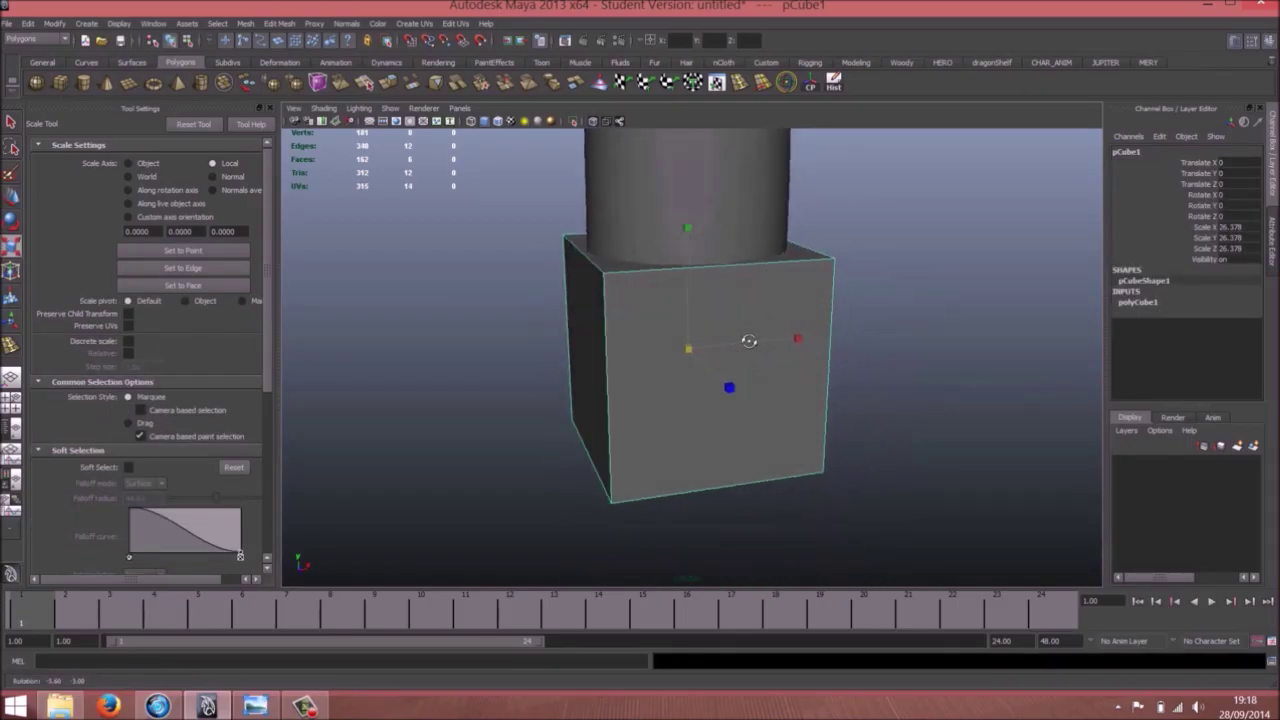
# Flatten the cube's height, then position it at eye level on the head's front, about Y 24.3 and Z 8.8
pyautogui.moveTo(689, 227); pyautogui.dragTo(691, 143)
pyautogui.press('w')
pyautogui.keyDown('alt'); pyautogui.moveTo(710, 222); pyautogui.dragTo(708, 391, button='middle'); pyautogui.keyUp('alt')
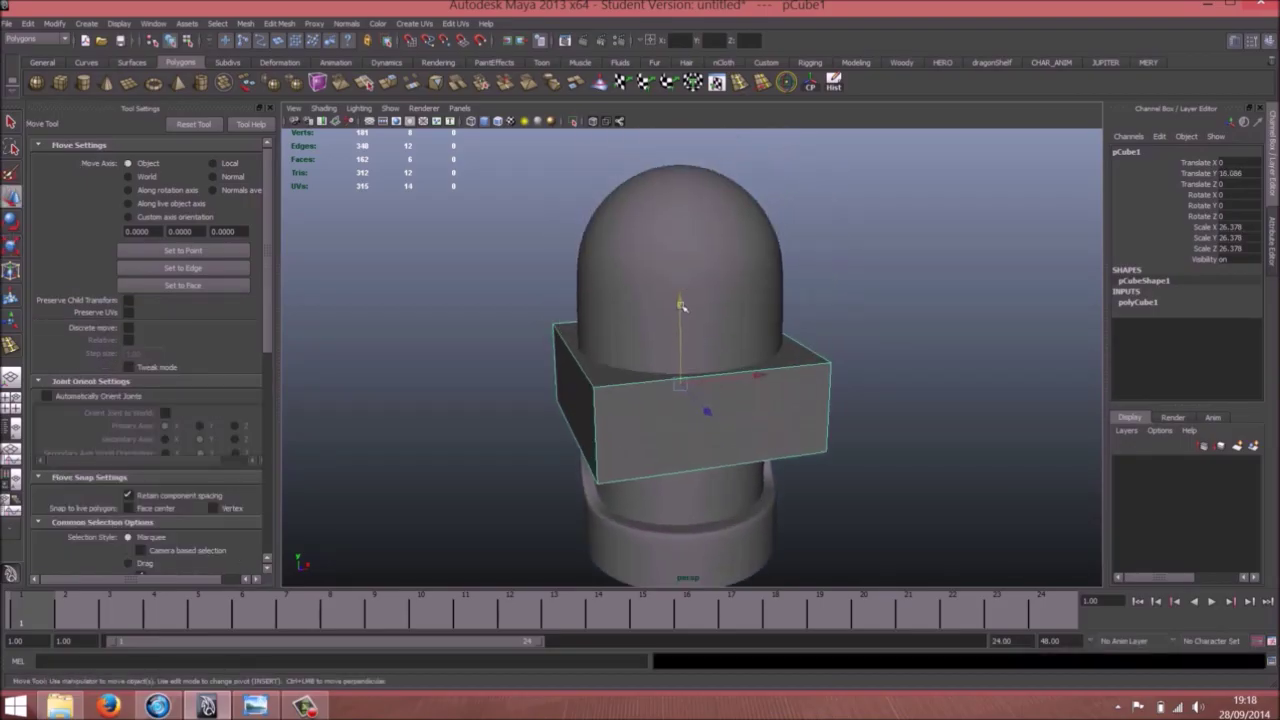
pyautogui.moveTo(683, 301); pyautogui.dragTo(683, 236)
pyautogui.keyDown('alt'); pyautogui.moveTo(712, 328); pyautogui.dragTo(844, 321); pyautogui.keyUp('alt')
pyautogui.press('r')
pyautogui.press('w')
pyautogui.keyDown('alt'); pyautogui.moveTo(844, 321); pyautogui.dragTo(694, 374); pyautogui.keyUp('alt')
# Scale the visor box narrower along X to roughly match the head's width
pyautogui.press('r')
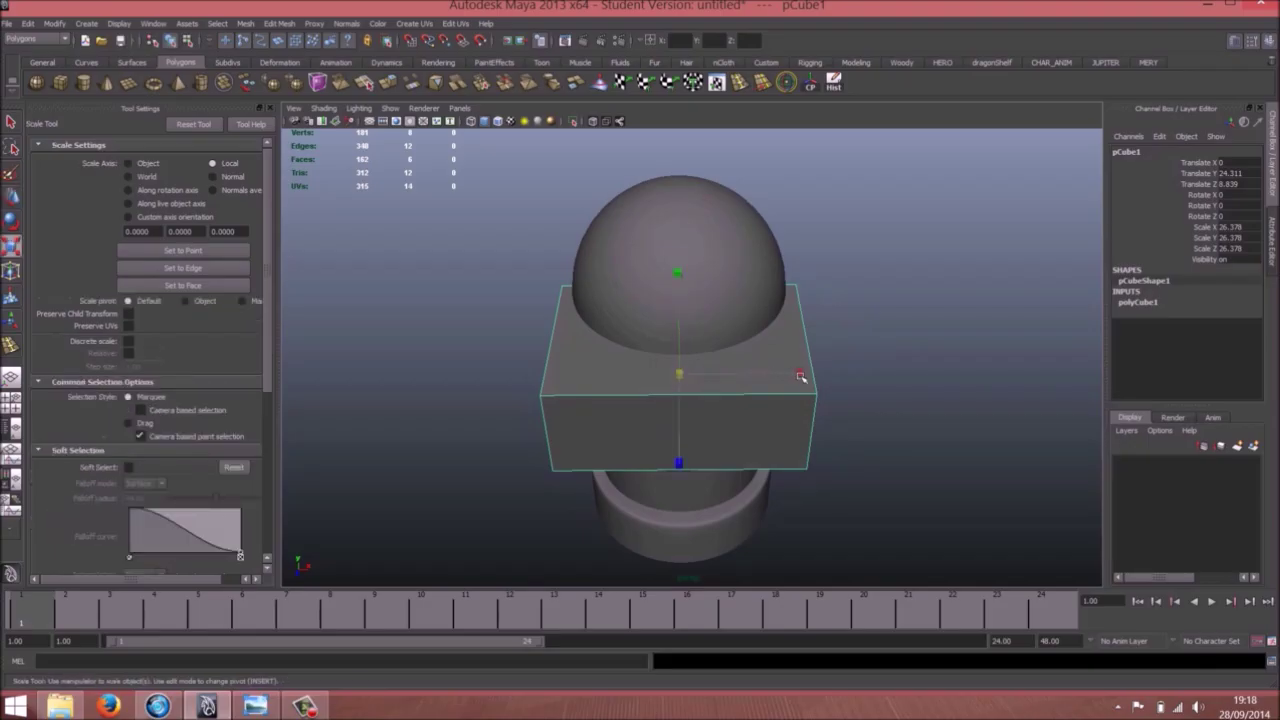
pyautogui.moveTo(800, 376); pyautogui.dragTo(786, 373)
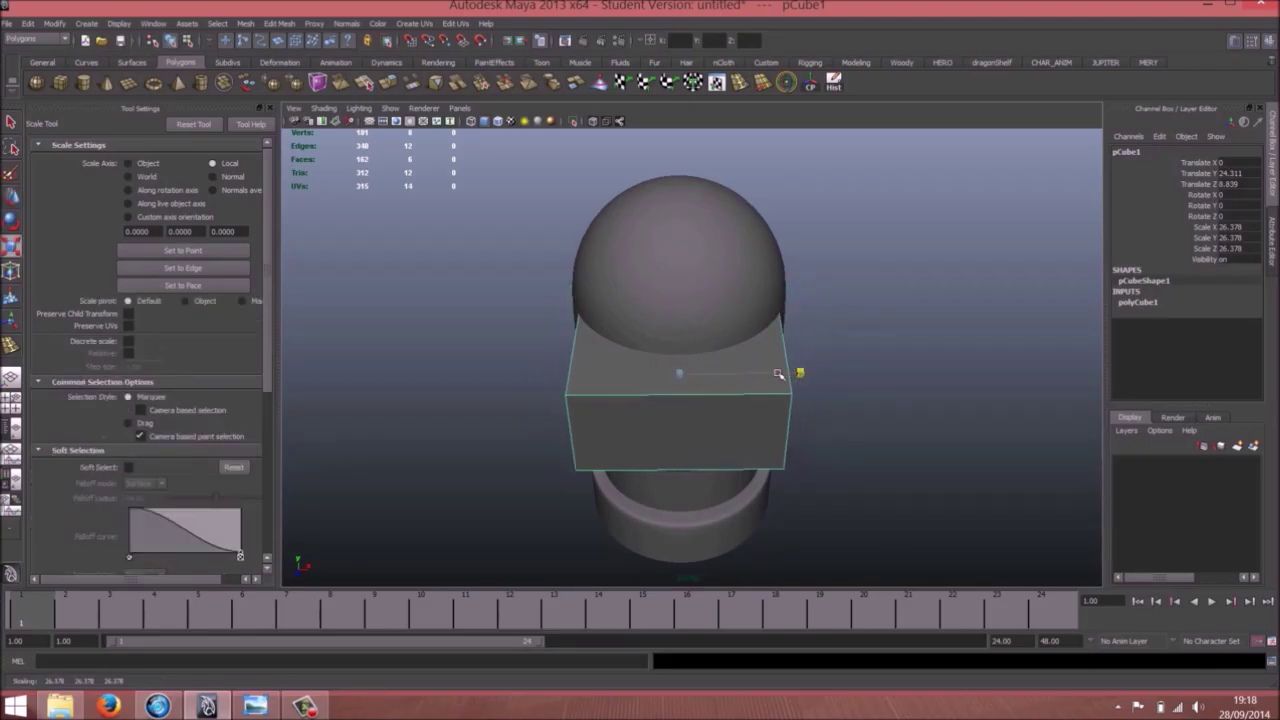
pyautogui.keyDown('alt'); pyautogui.moveTo(766, 394); pyautogui.dragTo(726, 379); pyautogui.keyUp('alt')
pyautogui.press('w')
# Widen only the front face of the visor box along X so the box flares forward, and return it to object mode
pyautogui.moveTo(760, 370); pyautogui.dragTo(761, 403, button='right')
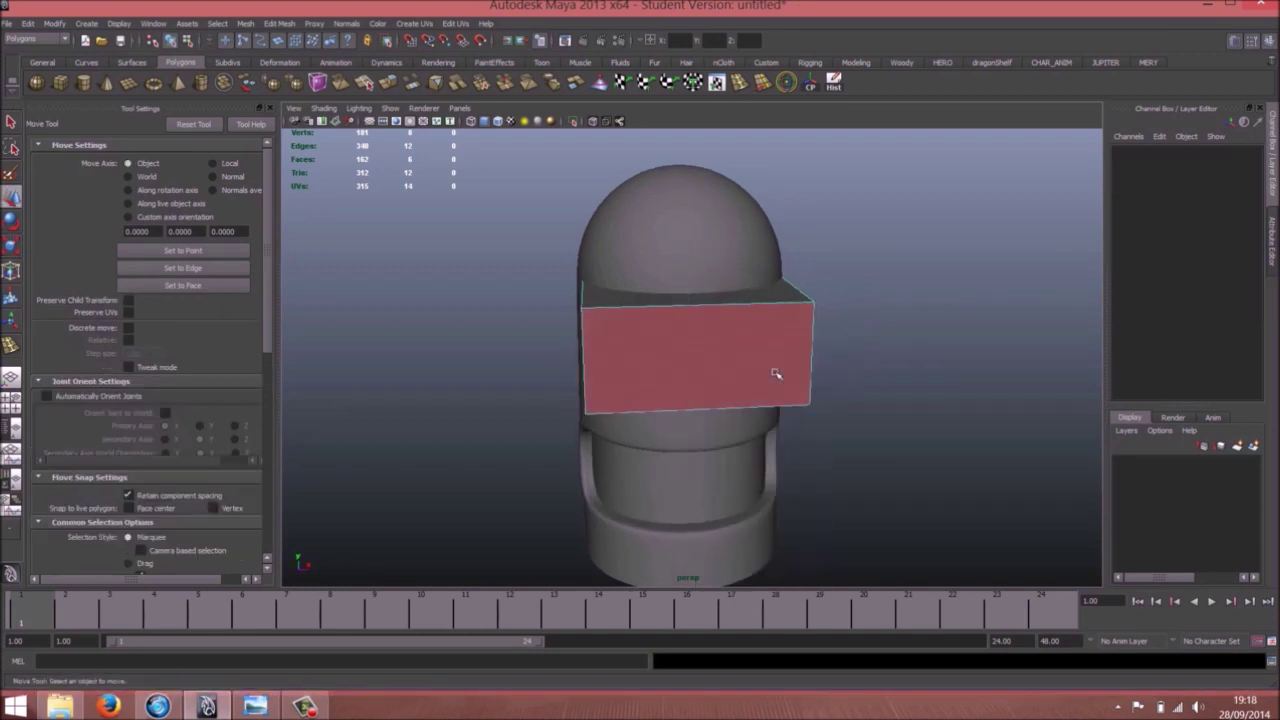
pyautogui.click(775, 373)
pyautogui.press('r')
pyautogui.moveTo(578, 363); pyautogui.dragTo(567, 362)
pyautogui.keyDown('alt'); pyautogui.moveTo(567, 362); pyautogui.dragTo(771, 349); pyautogui.keyUp('alt')
pyautogui.press('w')
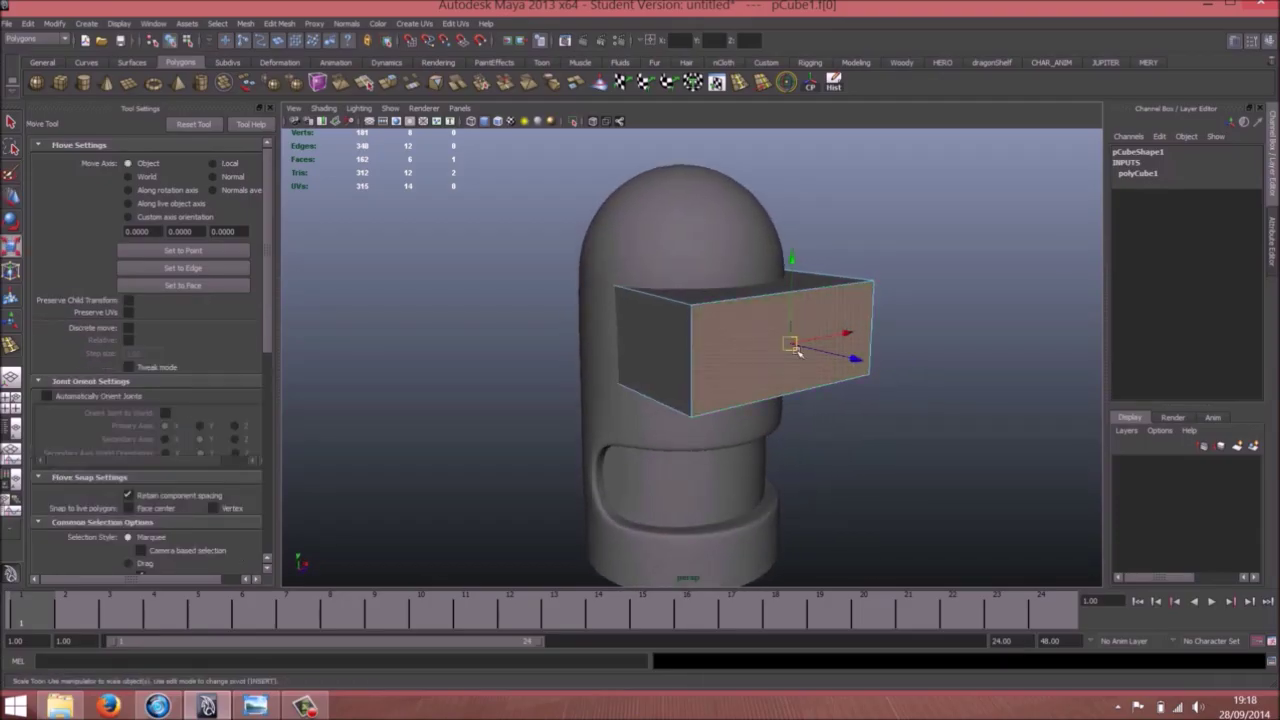
pyautogui.press('r')
pyautogui.moveTo(651, 385); pyautogui.dragTo(646, 385)
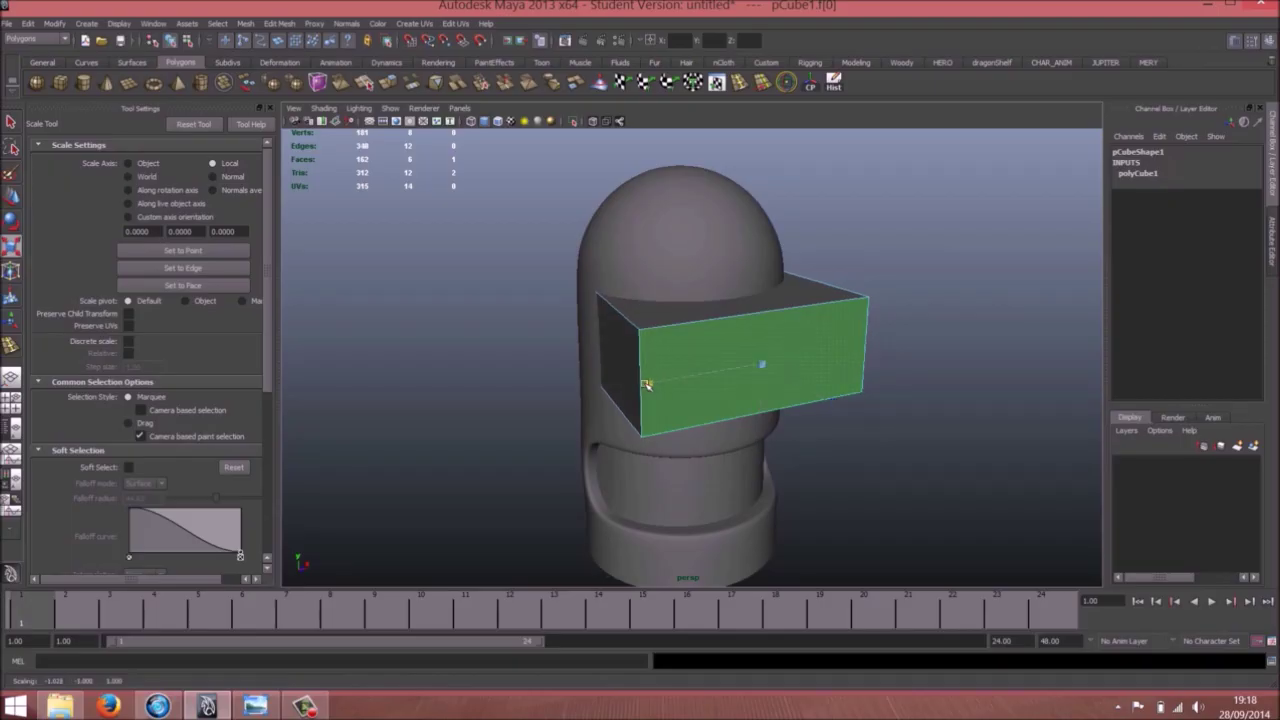
pyautogui.press('w')
pyautogui.keyDown('alt'); pyautogui.moveTo(677, 333); pyautogui.dragTo(689, 370); pyautogui.keyUp('alt')
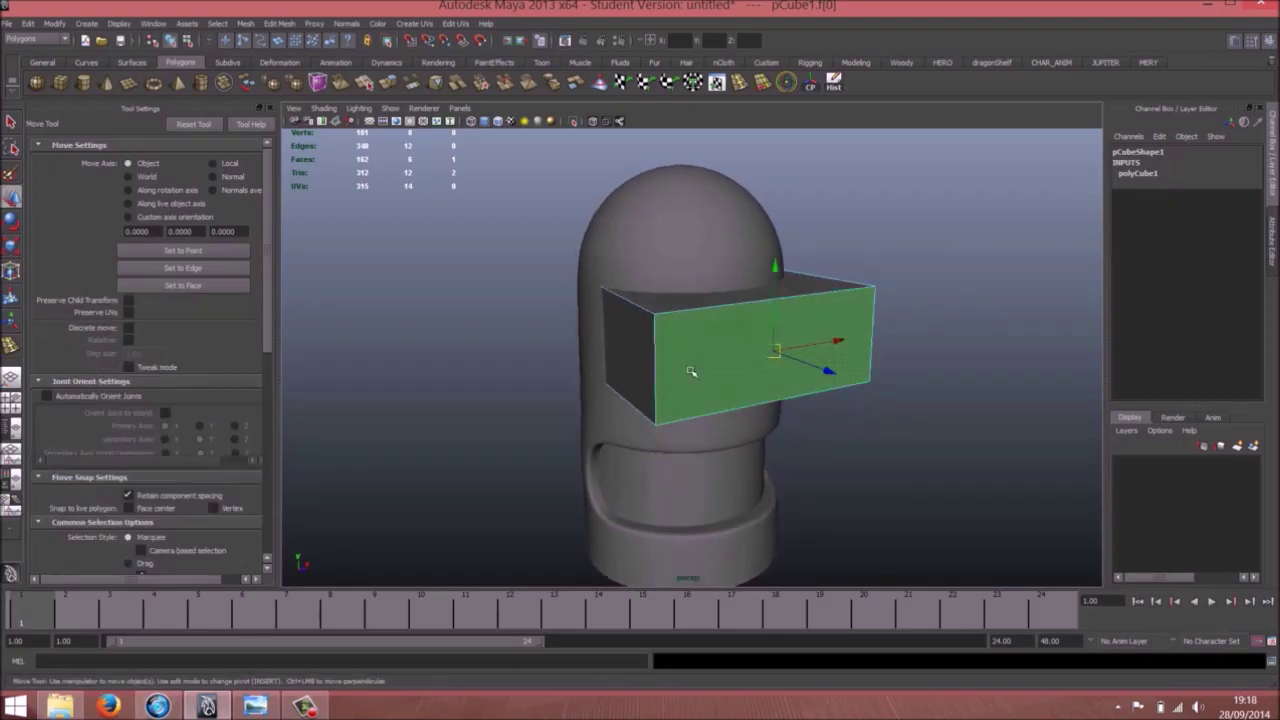
pyautogui.moveTo(695, 355); pyautogui.dragTo(752, 340, button='right')
pyautogui.keyDown('alt'); pyautogui.moveTo(752, 340); pyautogui.dragTo(670, 364); pyautogui.keyUp('alt')
pyautogui.moveTo(670, 364); pyautogui.dragTo(686, 371, button='right')
pyautogui.keyDown('alt'); pyautogui.moveTo(686, 371); pyautogui.dragTo(578, 372); pyautogui.keyUp('alt')
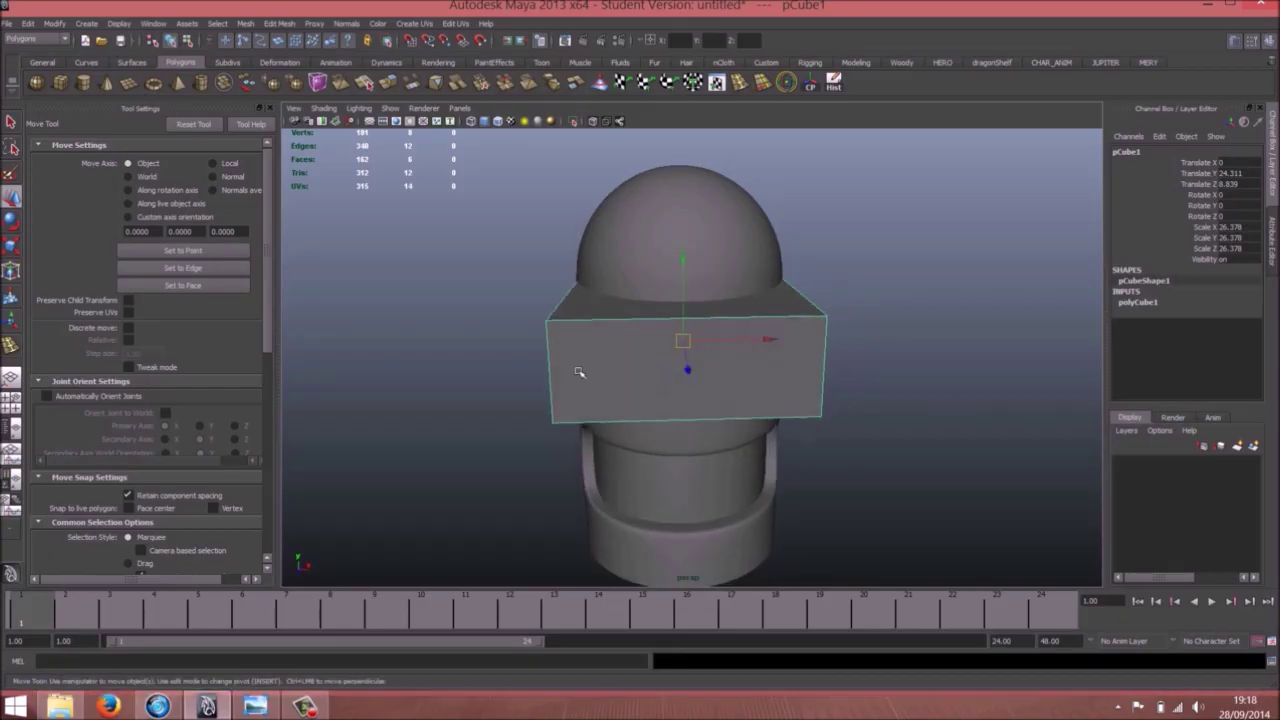
# Extrude the visor's front face, scale it inward to leave a thin even rim, and set the extrusion to 2 divisions
pyautogui.moveTo(619, 353); pyautogui.dragTo(614, 375, button='right')
pyautogui.keyDown('shift'); pyautogui.moveTo(694, 366); pyautogui.dragTo(686, 391, button='right'); pyautogui.keyUp('shift')
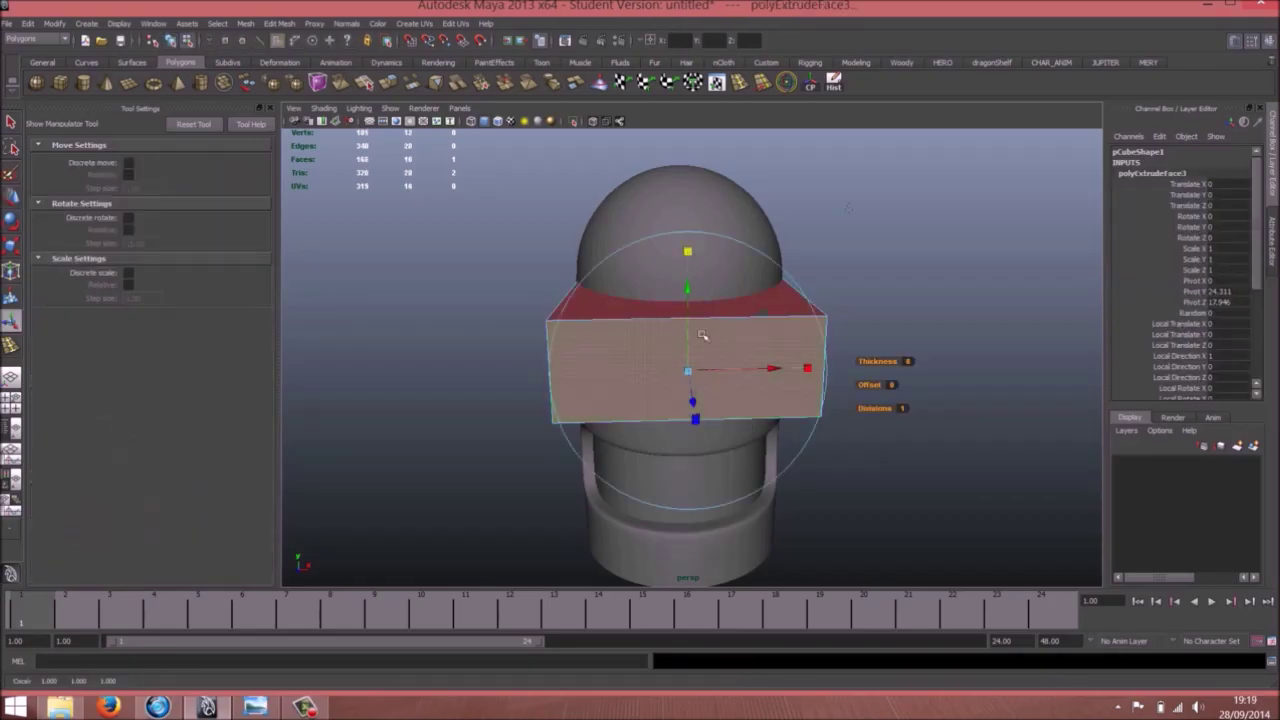
pyautogui.click(686, 371)
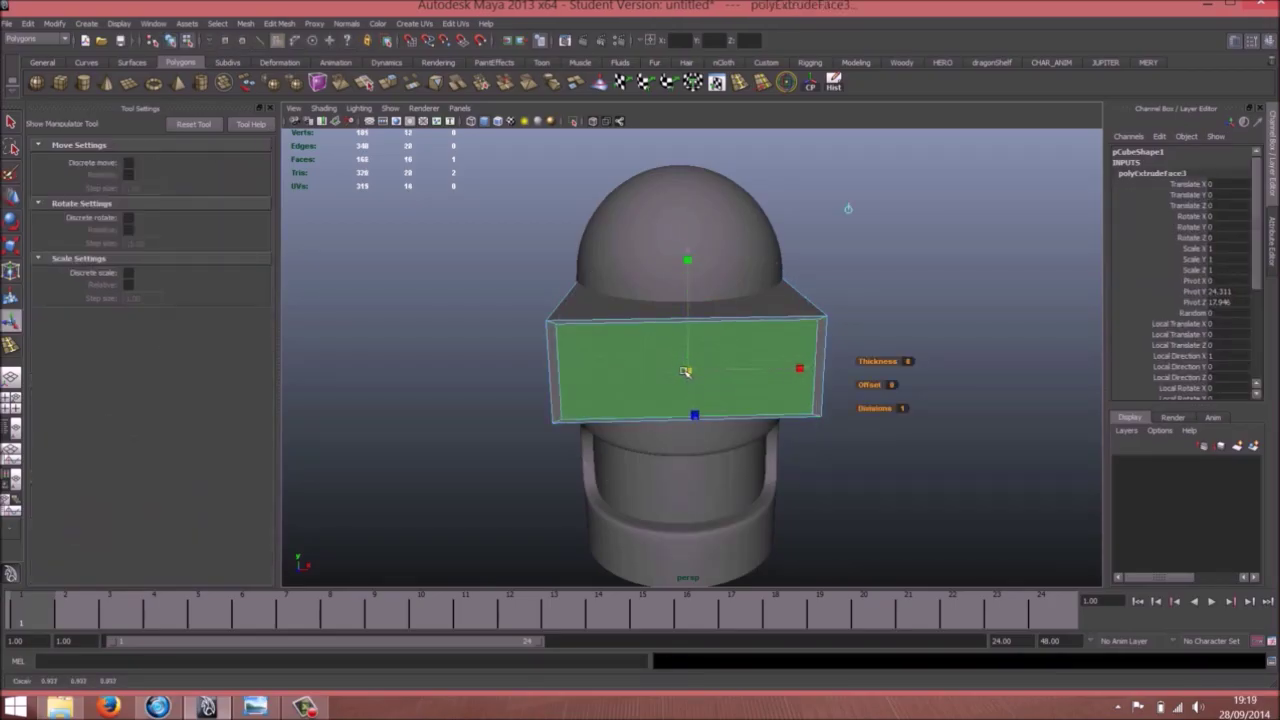
pyautogui.click(686, 371)
pyautogui.moveTo(808, 369); pyautogui.dragTo(810, 369)
pyautogui.moveTo(690, 373); pyautogui.dragTo(688, 371)
pyautogui.moveTo(808, 369); pyautogui.dragTo(814, 369)
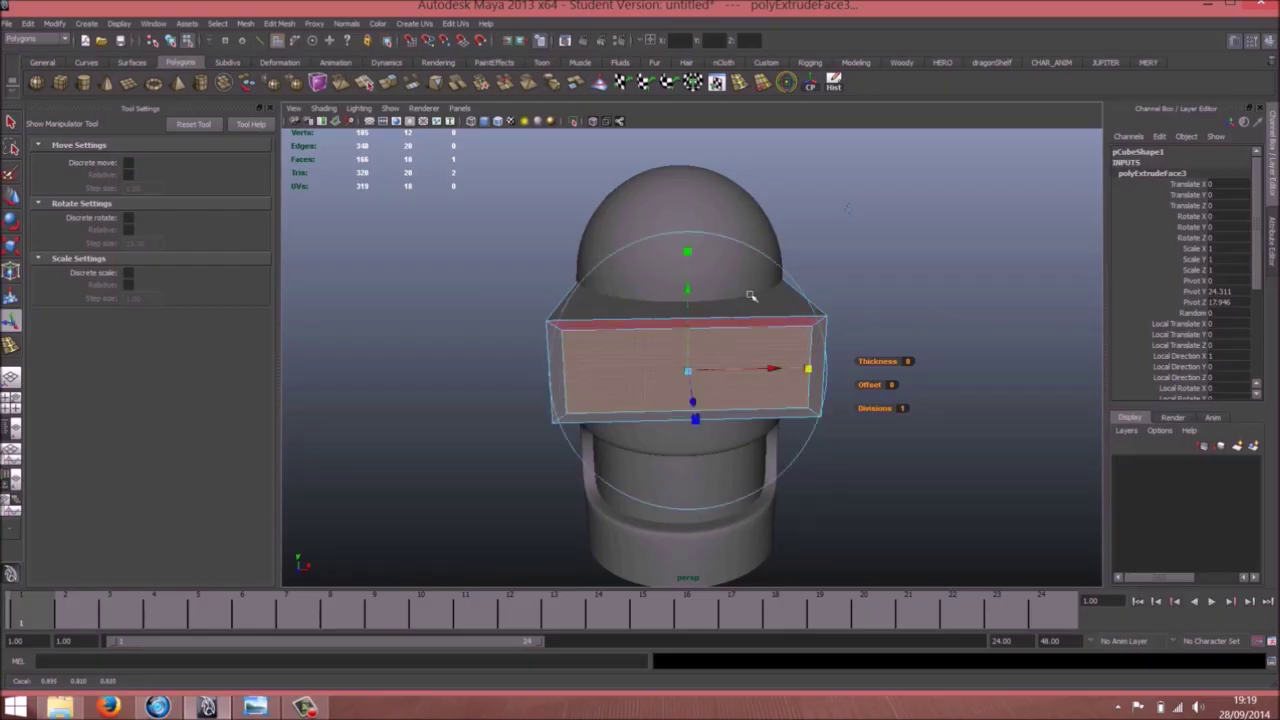
pyautogui.moveTo(687, 253); pyautogui.dragTo(688, 245)
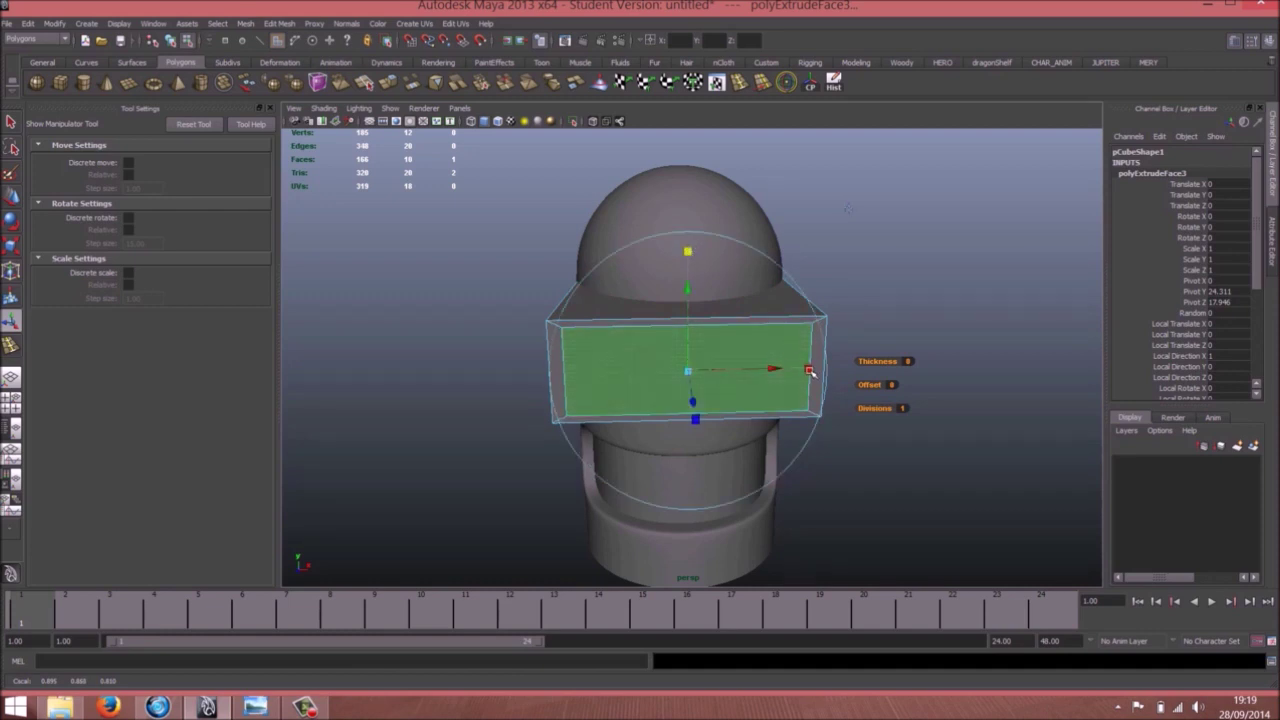
pyautogui.moveTo(808, 368); pyautogui.dragTo(811, 367)
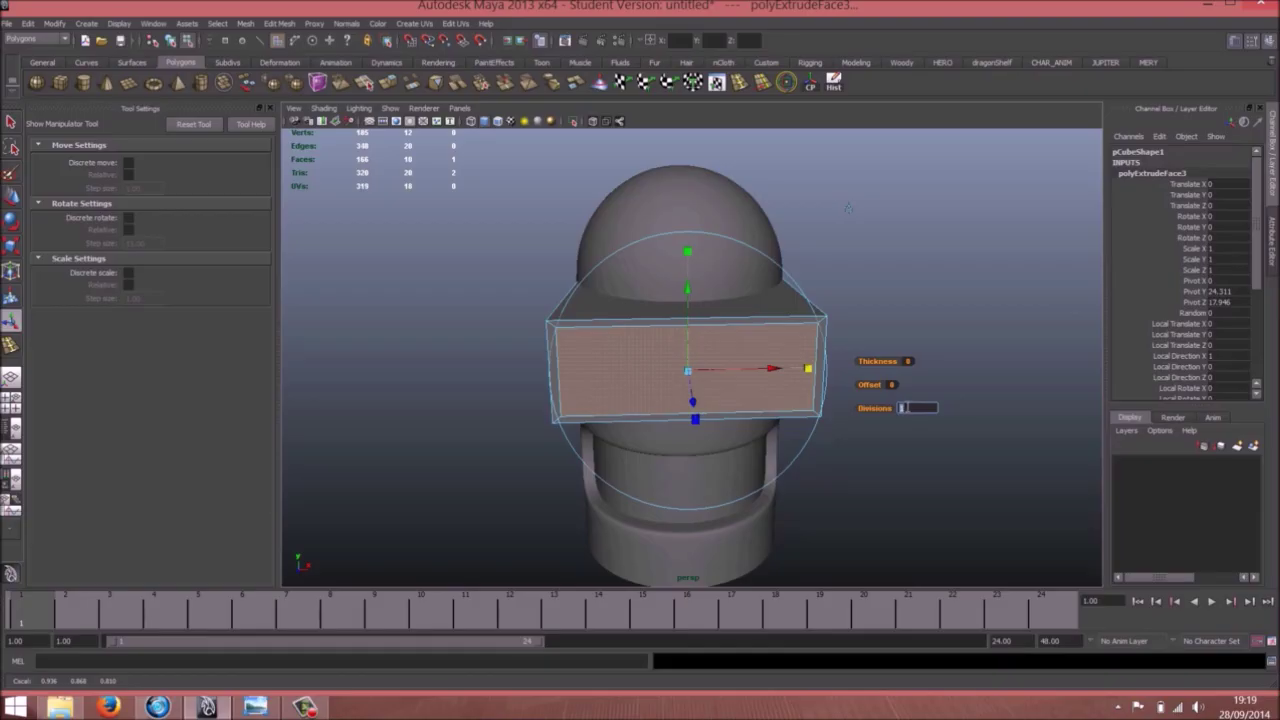
pyautogui.press('Return')
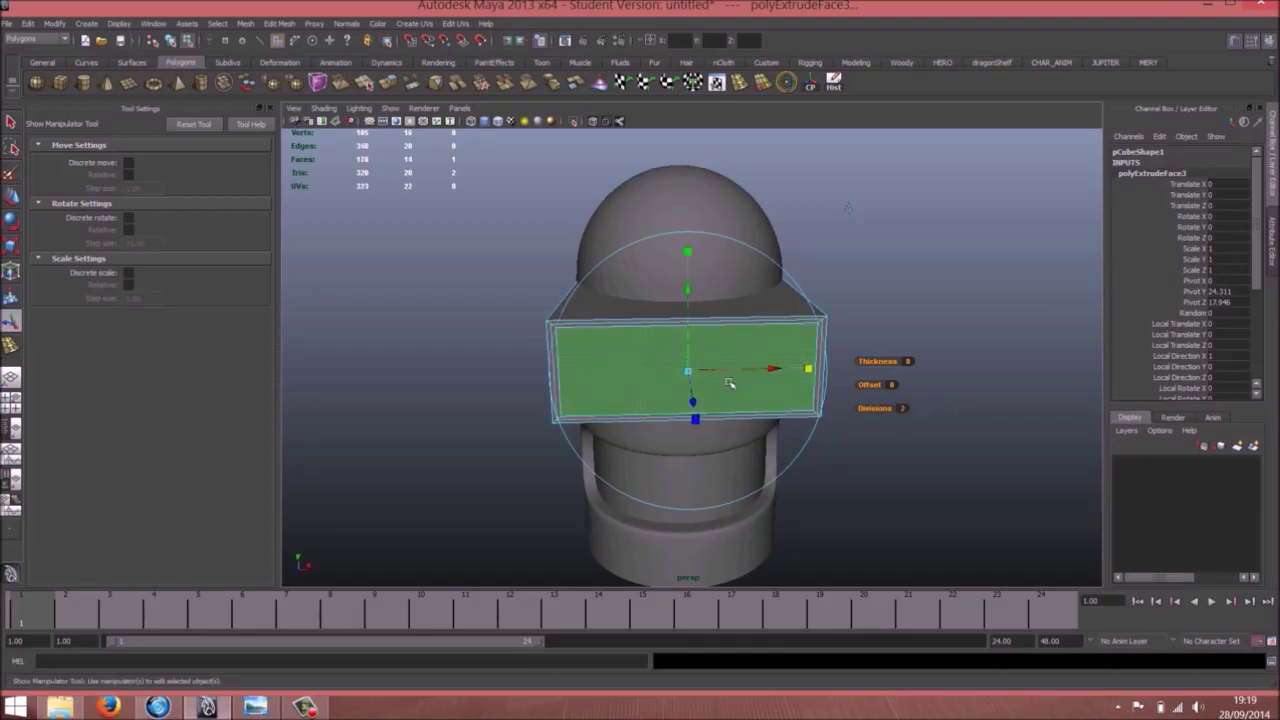
# Extrude the inner front face again, push it back into the box to hollow out the visor, and return to object mode
pyautogui.press('g')
pyautogui.keyDown('alt'); pyautogui.moveTo(723, 382); pyautogui.dragTo(753, 351); pyautogui.keyUp('alt')
pyautogui.keyDown('alt'); pyautogui.moveTo(724, 390); pyautogui.dragTo(660, 356); pyautogui.keyUp('alt')
pyautogui.moveTo(806, 319); pyautogui.dragTo(799, 321)
pyautogui.keyDown('alt'); pyautogui.moveTo(715, 332); pyautogui.dragTo(668, 402); pyautogui.keyUp('alt')
pyautogui.moveTo(710, 353); pyautogui.dragTo(656, 348)
pyautogui.press('w')
pyautogui.moveTo(652, 340); pyautogui.dragTo(688, 323, button='right')
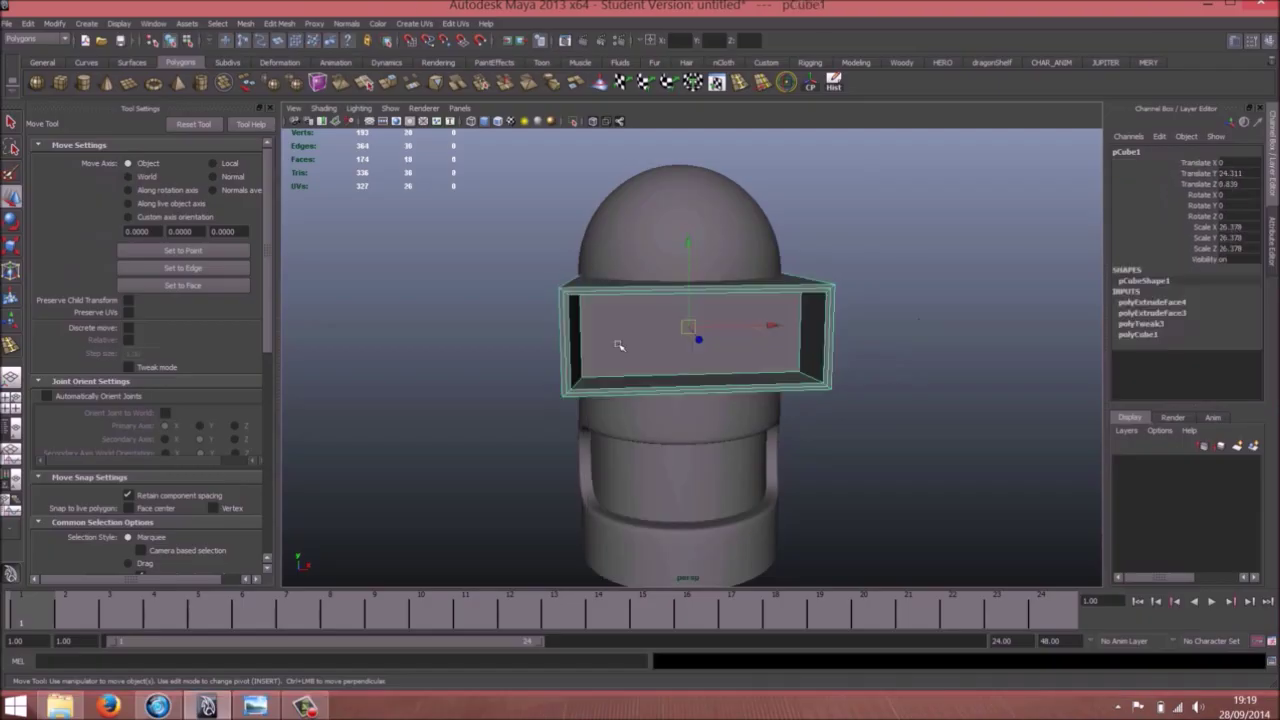
# Insert three evenly spaced vertical edge loops across the visor using the multiple edge loops option
pyautogui.keyDown('alt'); pyautogui.moveTo(620, 346); pyautogui.dragTo(528, 326); pyautogui.keyUp('alt')
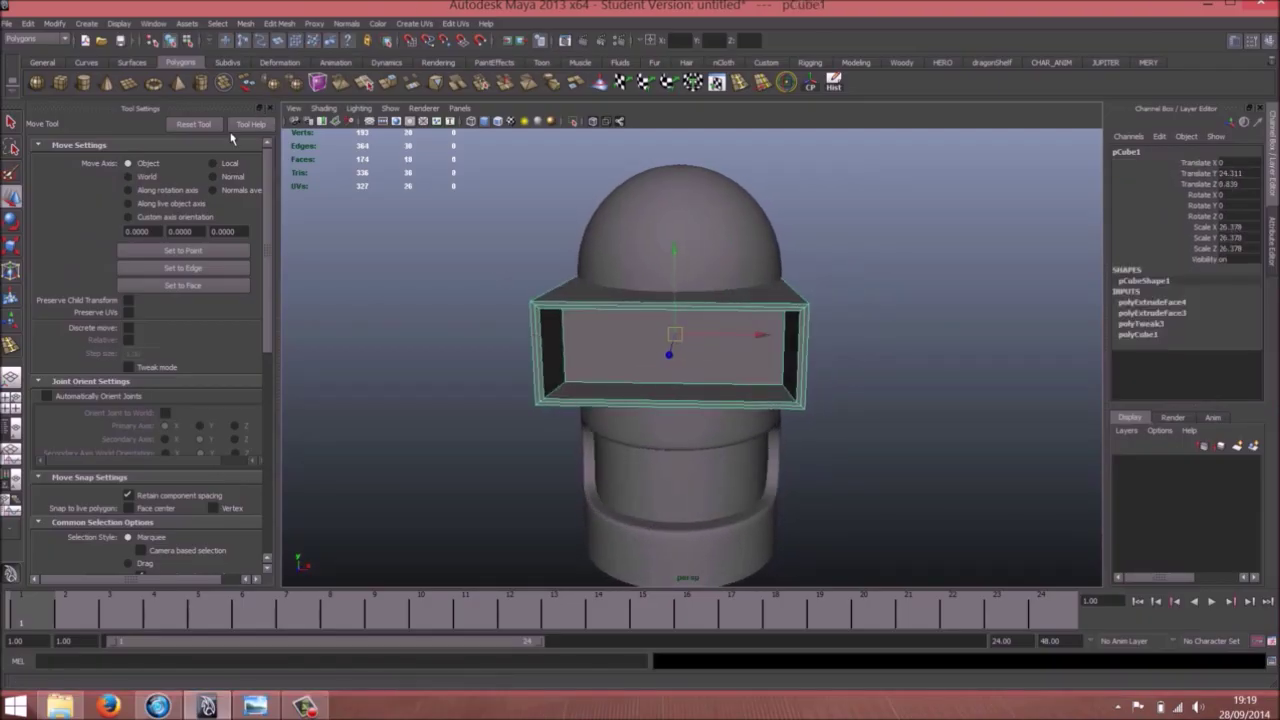
pyautogui.keyDown('shift'); pyautogui.moveTo(584, 322); pyautogui.dragTo(518, 334, button='right'); pyautogui.keyUp('shift')
pyautogui.click(175, 222)
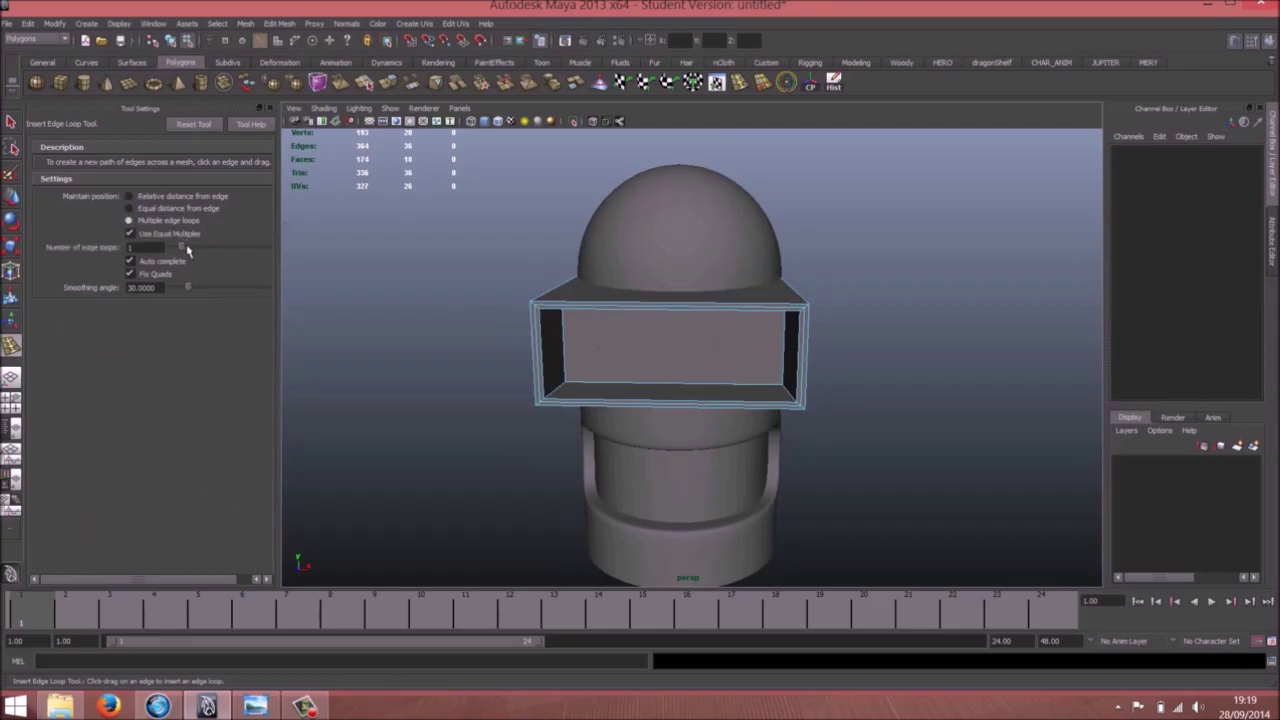
pyautogui.click(641, 309)
pyautogui.keyDown('alt'); pyautogui.moveTo(643, 306); pyautogui.dragTo(677, 338); pyautogui.keyUp('alt')
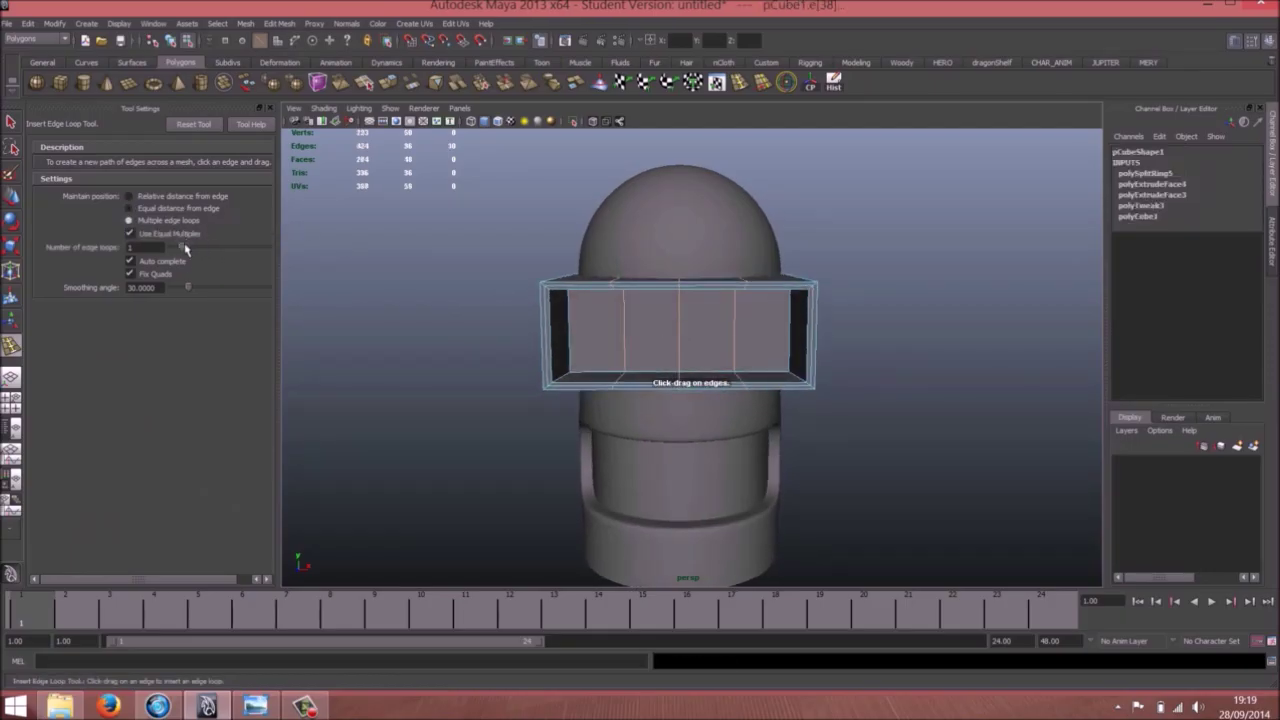
# Insert one horizontal edge loop at the visor's mid-height and scale it slightly outward along X to bulge the sides
pyautogui.click(622, 330)
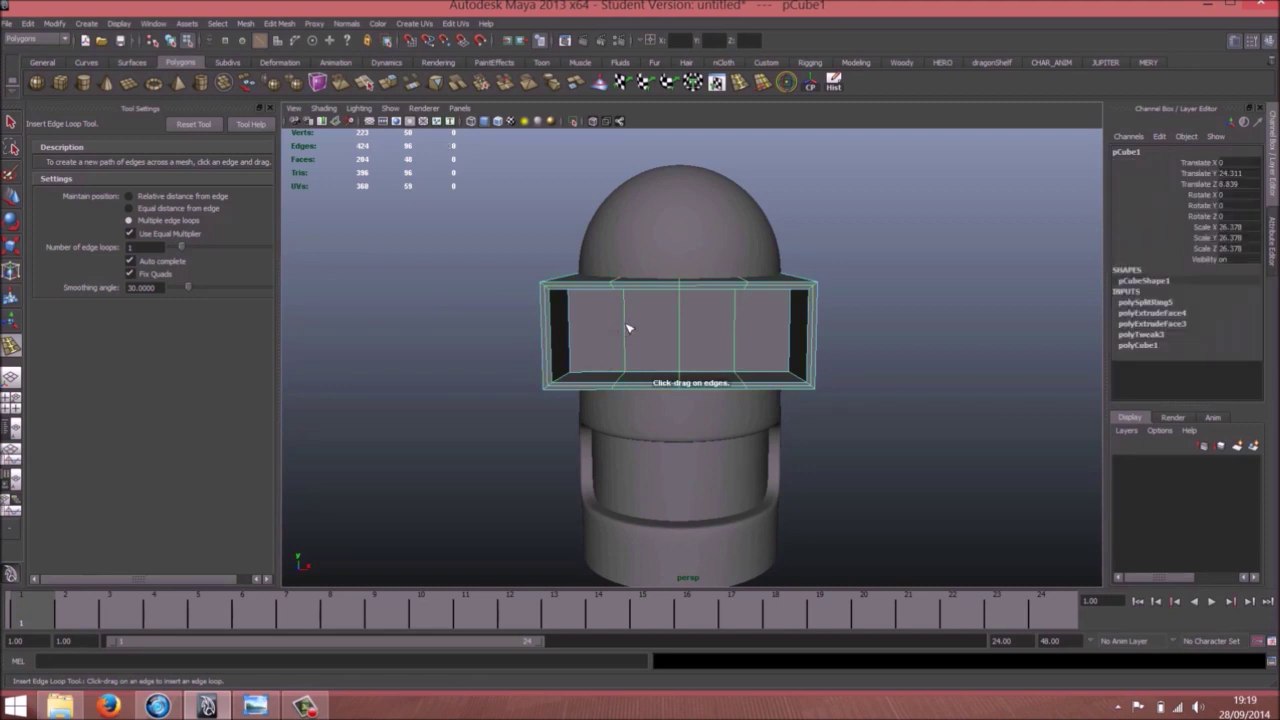
pyautogui.moveTo(626, 371)
pyautogui.keyDown('alt'); pyautogui.mouseDown()
pyautogui.moveTo(669, 362)
pyautogui.moveTo(648, 372)
pyautogui.mouseUp(); pyautogui.keyUp('alt')
pyautogui.press('w')
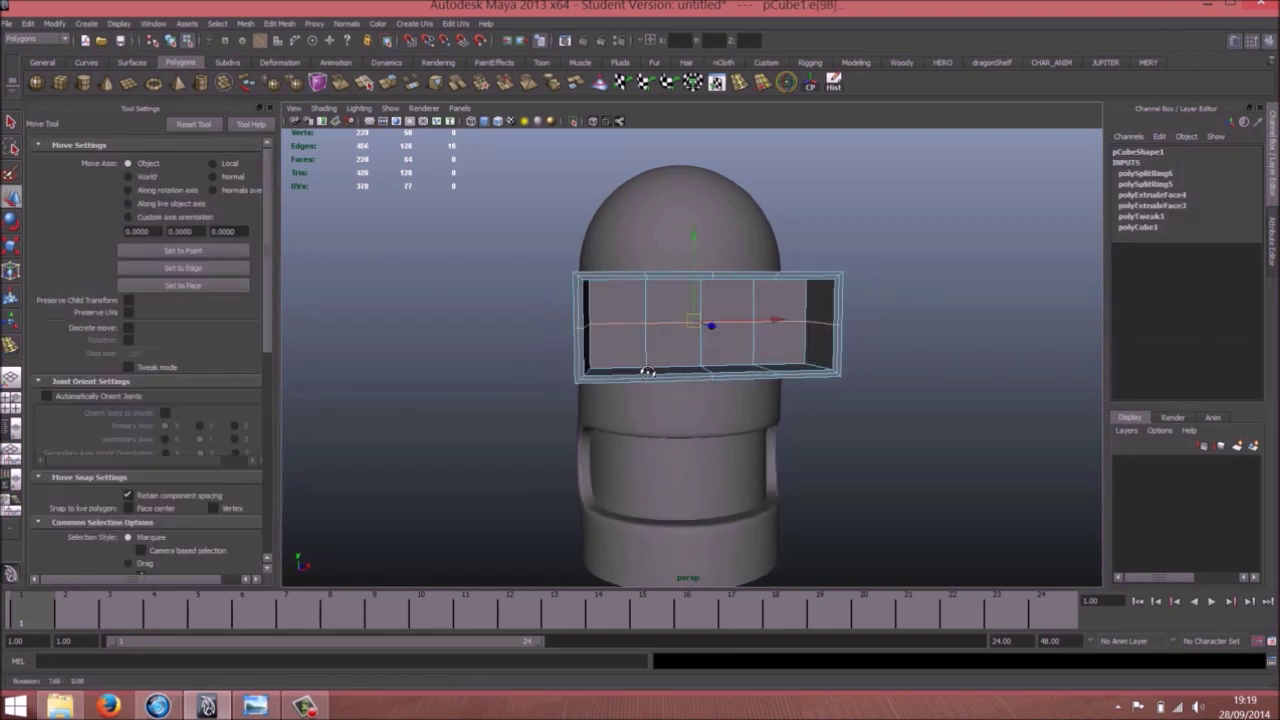
pyautogui.press('r')
pyautogui.moveTo(570, 322); pyautogui.dragTo(563, 321)
pyautogui.keyDown('alt'); pyautogui.moveTo(680, 325); pyautogui.dragTo(426, 306); pyautogui.keyUp('alt')
# Scale the visor's central vertical edge loop taller using soft selection with a falloff radius of 22.34
pyautogui.press('b')
pyautogui.moveTo(678, 193); pyautogui.dragTo(668, 164)
pyautogui.hotkey('ctrl', 'z')
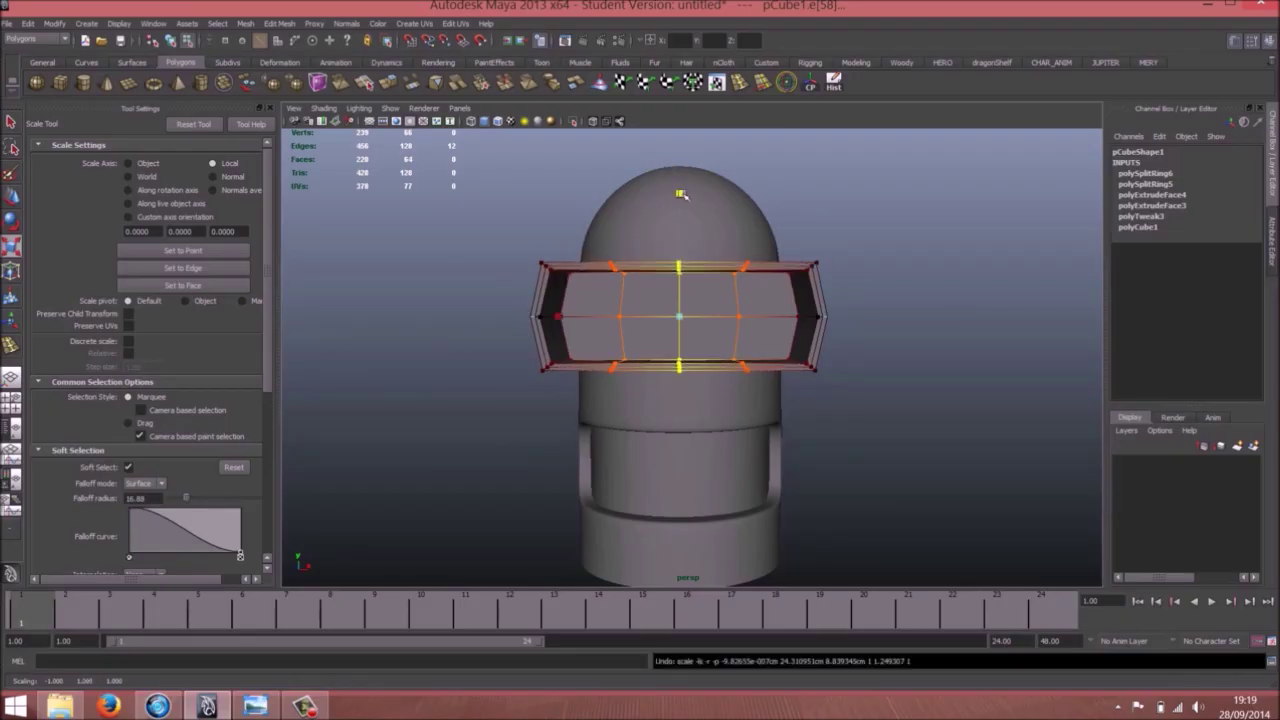
pyautogui.moveTo(713, 303); pyautogui.dragTo(756, 300)
pyautogui.moveTo(679, 198); pyautogui.dragTo(679, 165)
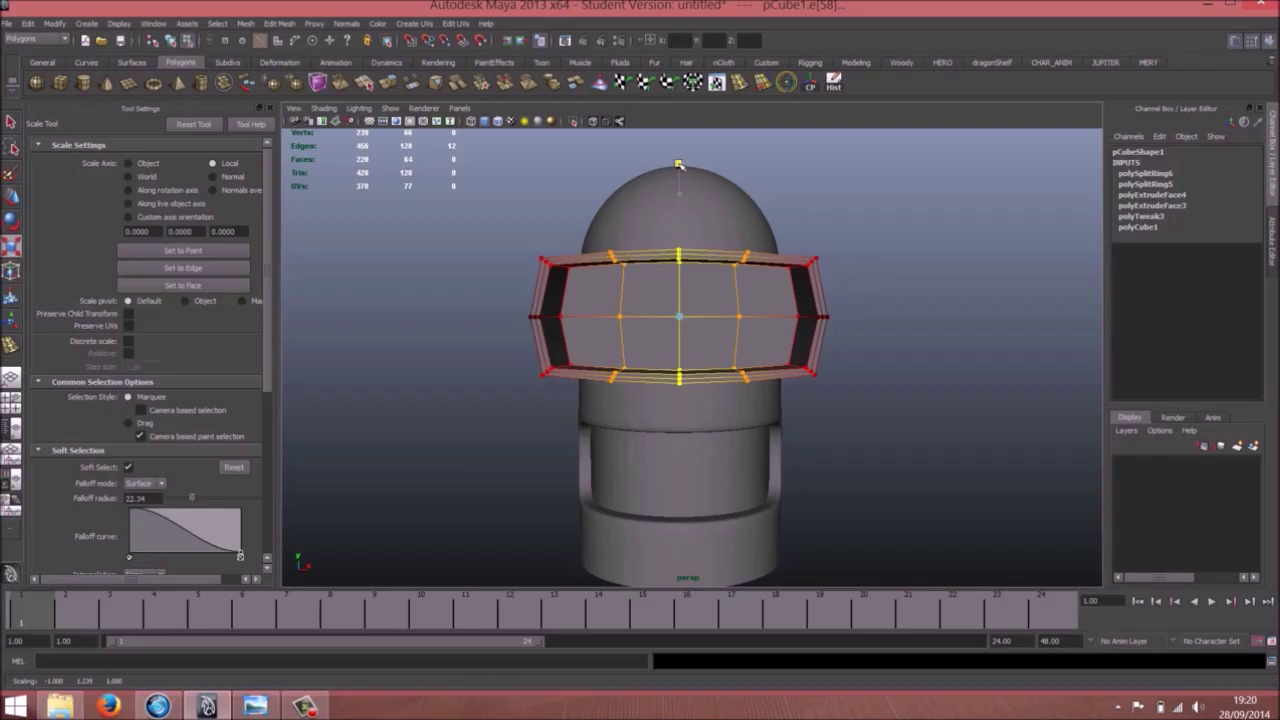
# Return the visor to object mode, turn on its smooth mesh preview, and clear the selection
pyautogui.press('w')
pyautogui.moveTo(646, 297); pyautogui.dragTo(684, 274, button='right')
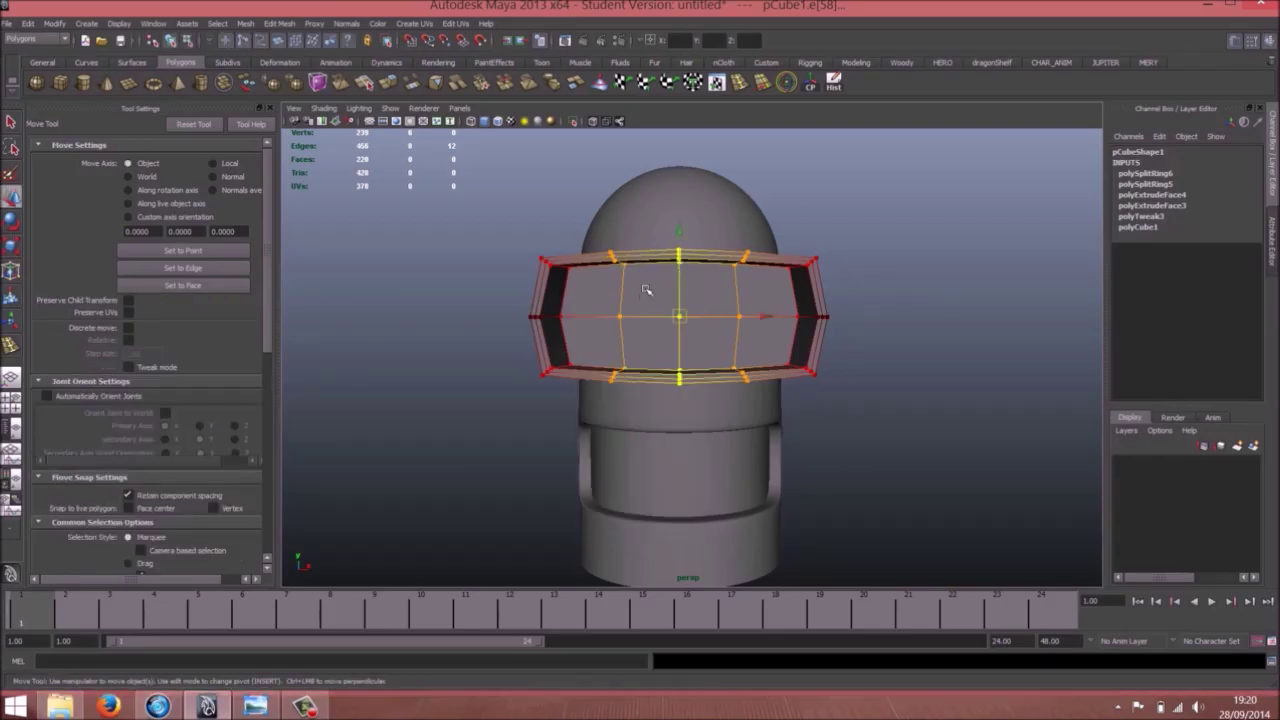
pyautogui.keyDown('alt'); pyautogui.moveTo(593, 320); pyautogui.dragTo(648, 334); pyautogui.keyUp('alt')
pyautogui.press('3')
pyautogui.click(928, 447)
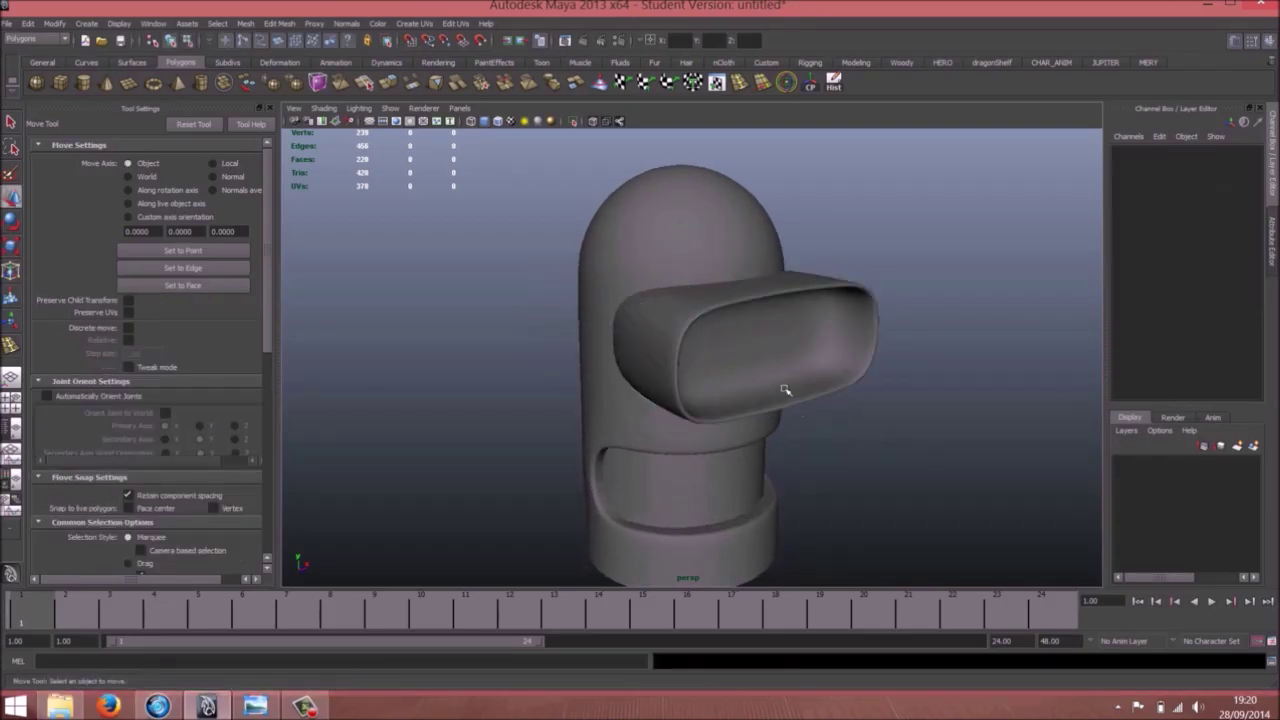
pyautogui.keyDown('alt'); pyautogui.moveTo(755, 390); pyautogui.dragTo(714, 349); pyautogui.keyUp('alt')
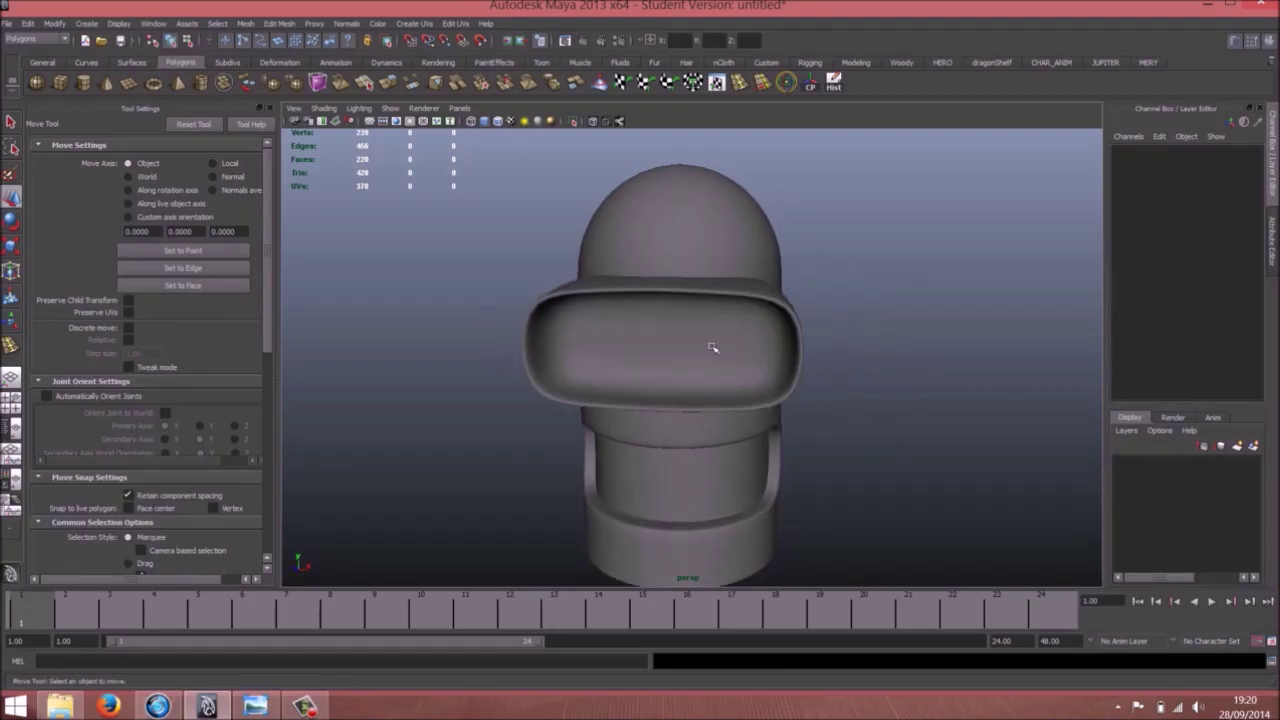
# Show the visor unsmoothed and insert an edge loop around the recess close to its back face using relative distance
pyautogui.click(768, 388)
pyautogui.press('1')
pyautogui.keyDown('alt'); pyautogui.moveTo(697, 392); pyautogui.dragTo(555, 364); pyautogui.keyUp('alt')
pyautogui.scroll(5, 556, 352)
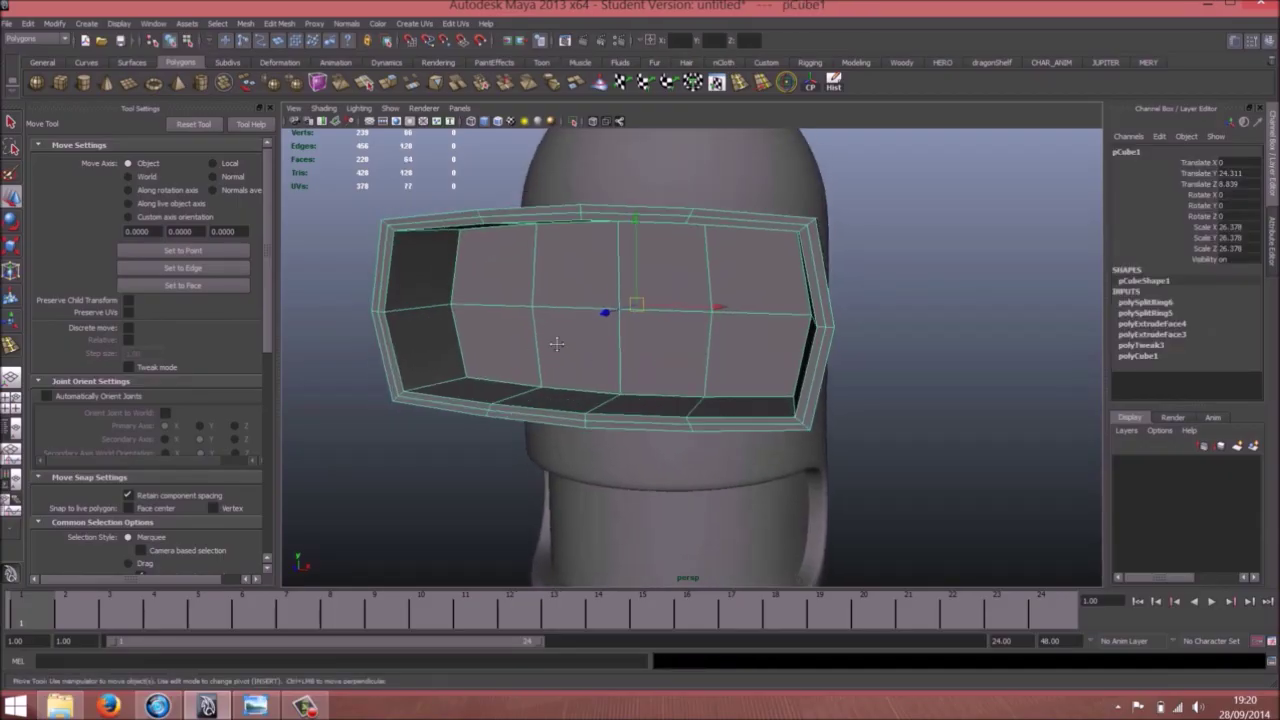
pyautogui.keyDown('alt'); pyautogui.moveTo(557, 344); pyautogui.dragTo(635, 349, button='middle'); pyautogui.keyUp('alt')
pyautogui.moveTo(536, 312)
pyautogui.keyDown('alt'); pyautogui.mouseDown()
pyautogui.moveTo(514, 314)
pyautogui.moveTo(531, 305)
pyautogui.mouseUp(); pyautogui.keyUp('alt')
pyautogui.click(11, 345)
pyautogui.click(140, 197)
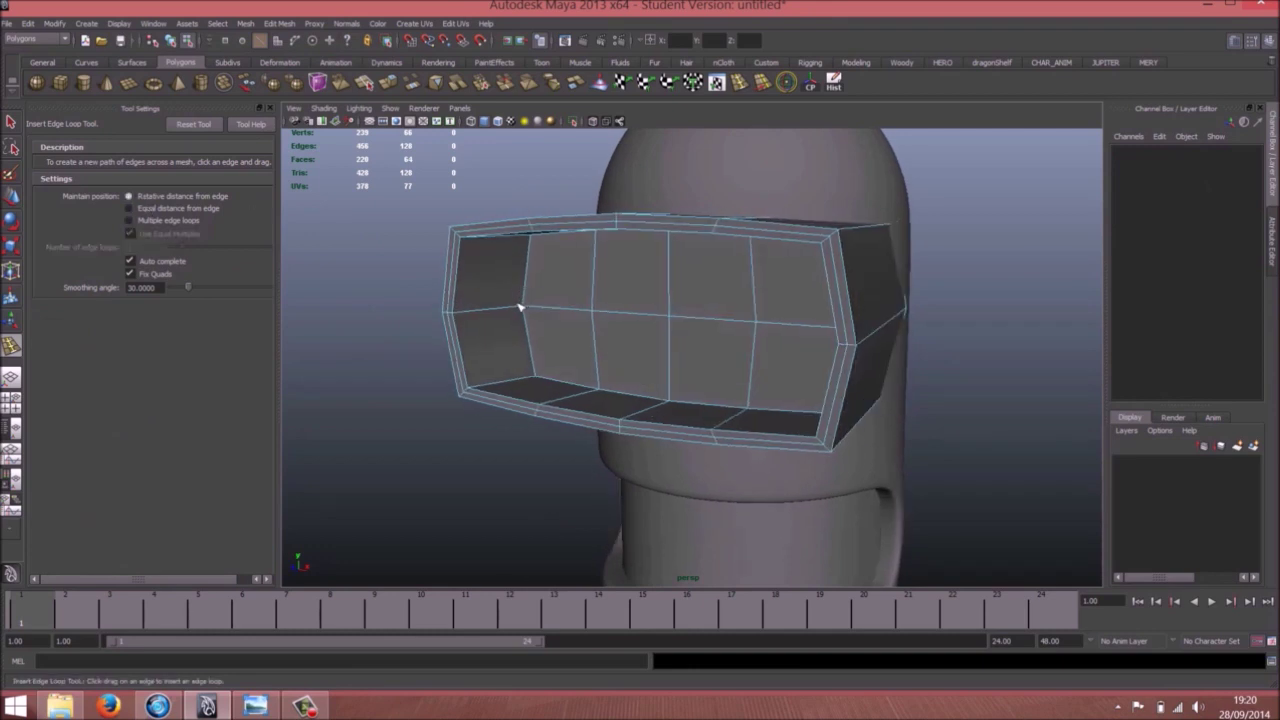
pyautogui.click(520, 307)
pyautogui.click(518, 307)
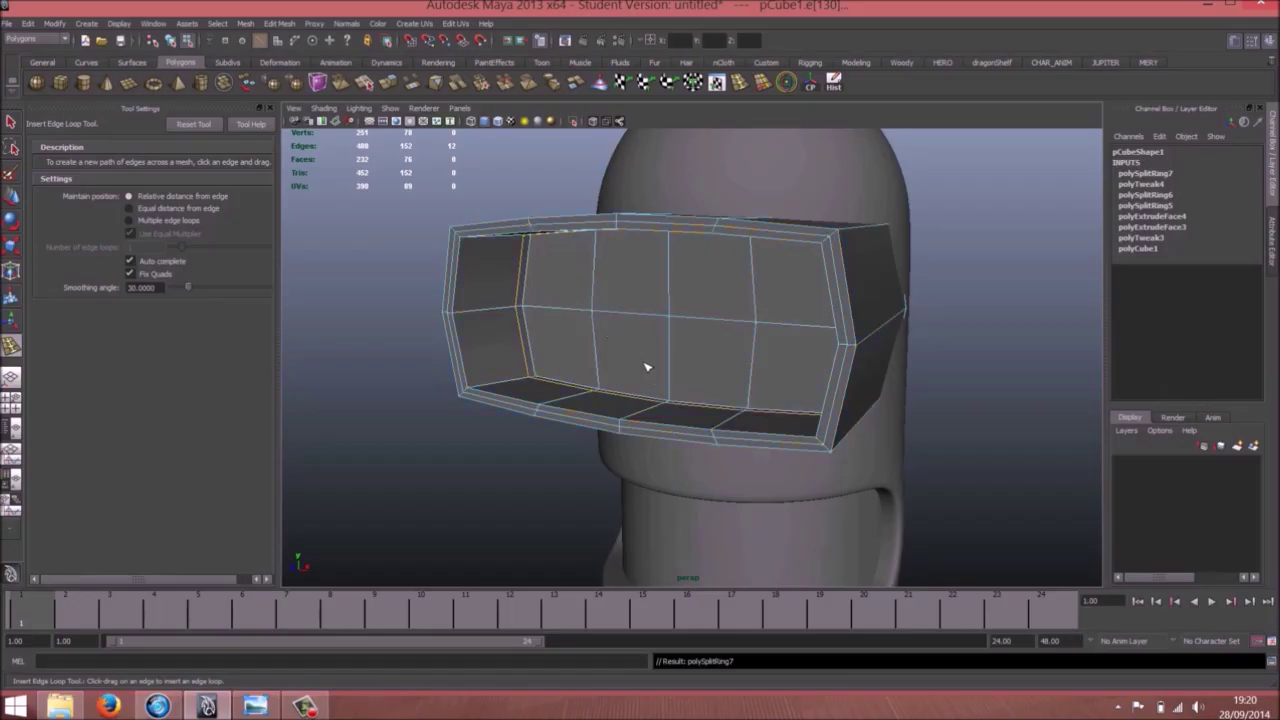
# Select the eight faces of the visor recess's back wall, extrude them, and scale the extrusion slightly inward
pyautogui.keyDown('alt'); pyautogui.moveTo(651, 366); pyautogui.dragTo(612, 286); pyautogui.keyUp('alt')
pyautogui.rightClick(612, 285)
pyautogui.moveTo(645, 264); pyautogui.dragTo(655, 294, button='right')
pyautogui.press('w')
pyautogui.click(640, 274)
pyautogui.click(600, 331)
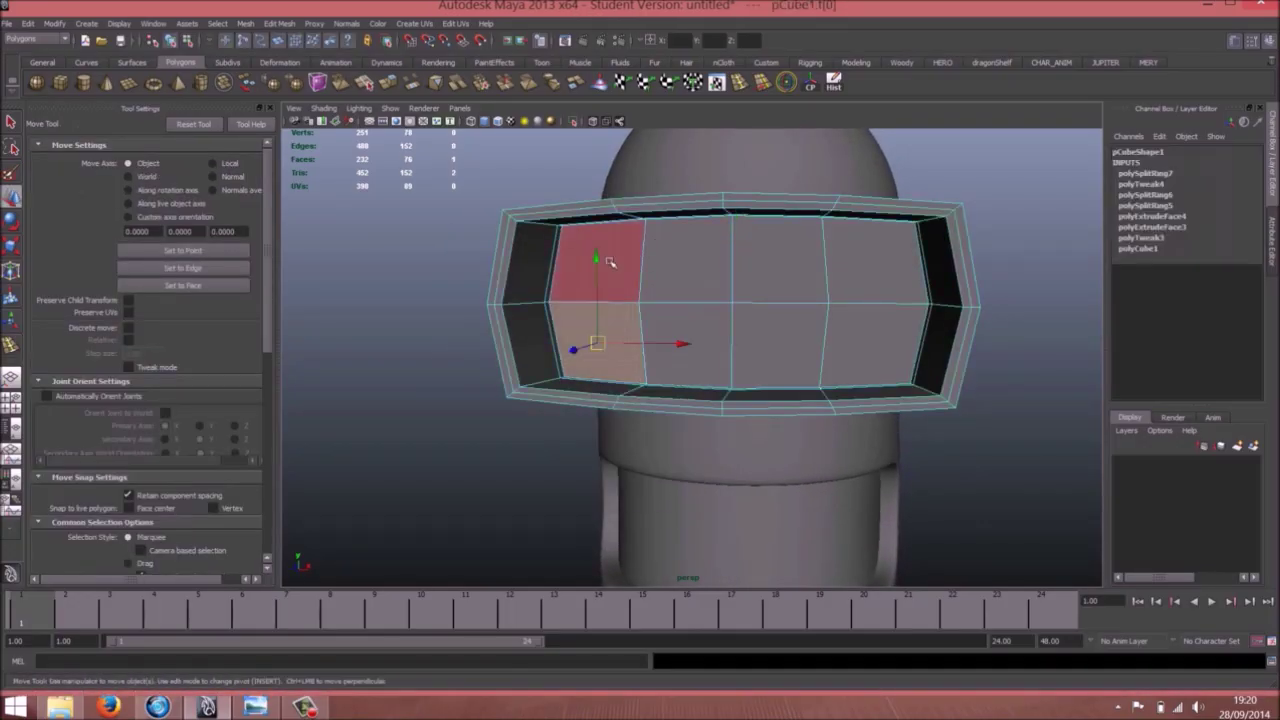
pyautogui.keyDown('shift'); pyautogui.click(608, 262); pyautogui.keyUp('shift')
pyautogui.keyDown('shift'); pyautogui.click(688, 265); pyautogui.keyUp('shift')
pyautogui.keyDown('shift'); pyautogui.click(700, 329); pyautogui.keyUp('shift')
pyautogui.keyDown('shift'); pyautogui.click(767, 330); pyautogui.keyUp('shift')
pyautogui.keyDown('shift'); pyautogui.click(782, 282); pyautogui.keyUp('shift')
pyautogui.keyDown('shift'); pyautogui.click(878, 284); pyautogui.keyUp('shift')
pyautogui.keyDown('shift'); pyautogui.click(871, 322); pyautogui.keyUp('shift')
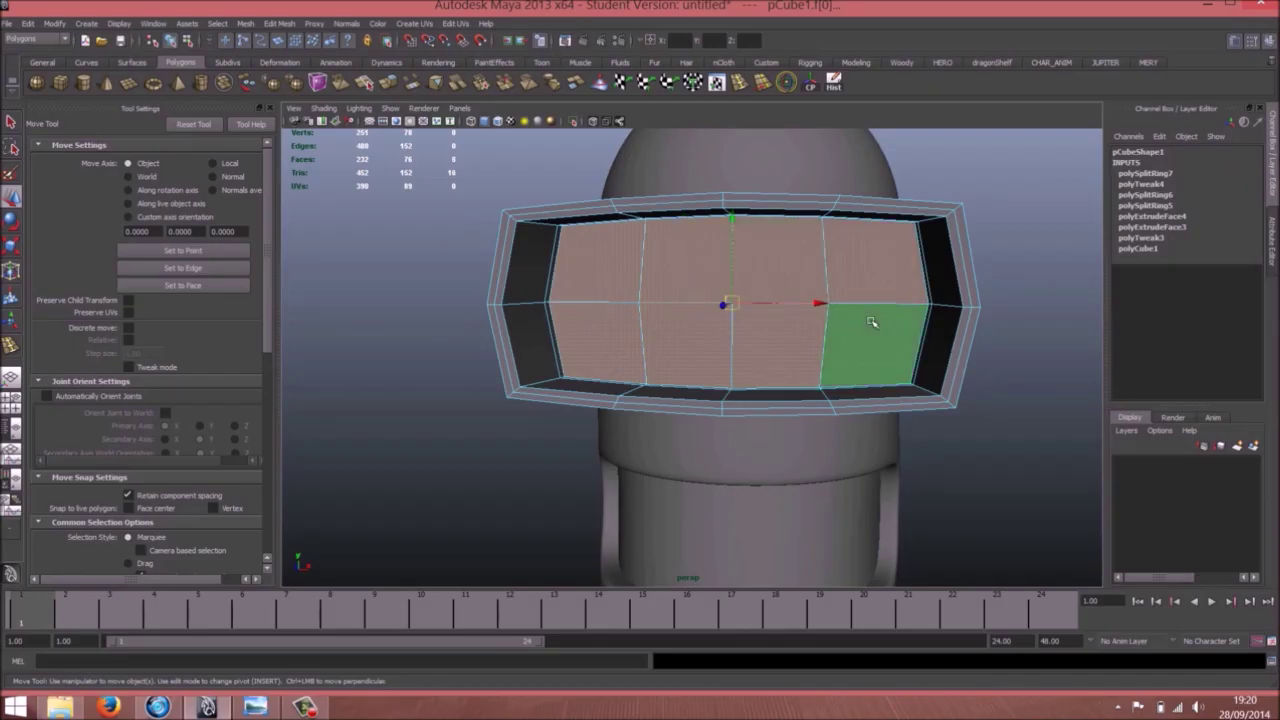
pyautogui.keyDown('alt'); pyautogui.moveTo(772, 321); pyautogui.dragTo(794, 320); pyautogui.keyUp('alt')
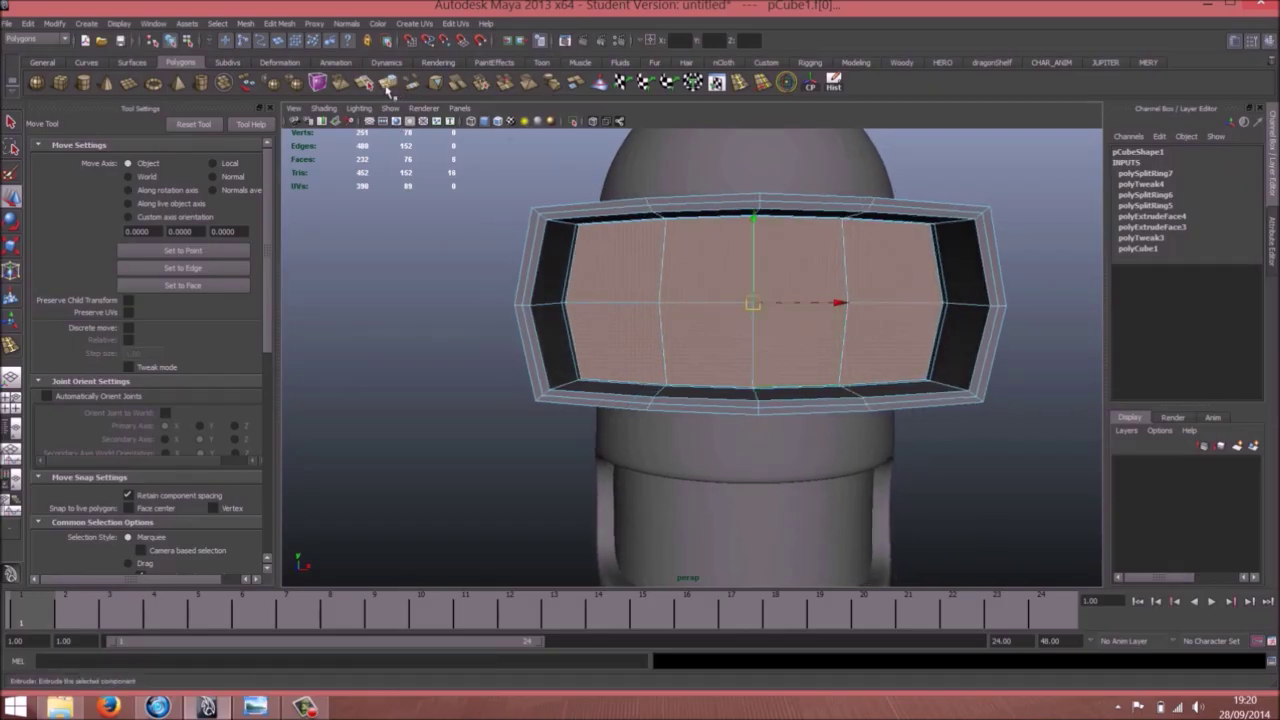
pyautogui.hotkey('ctrl', 'e')
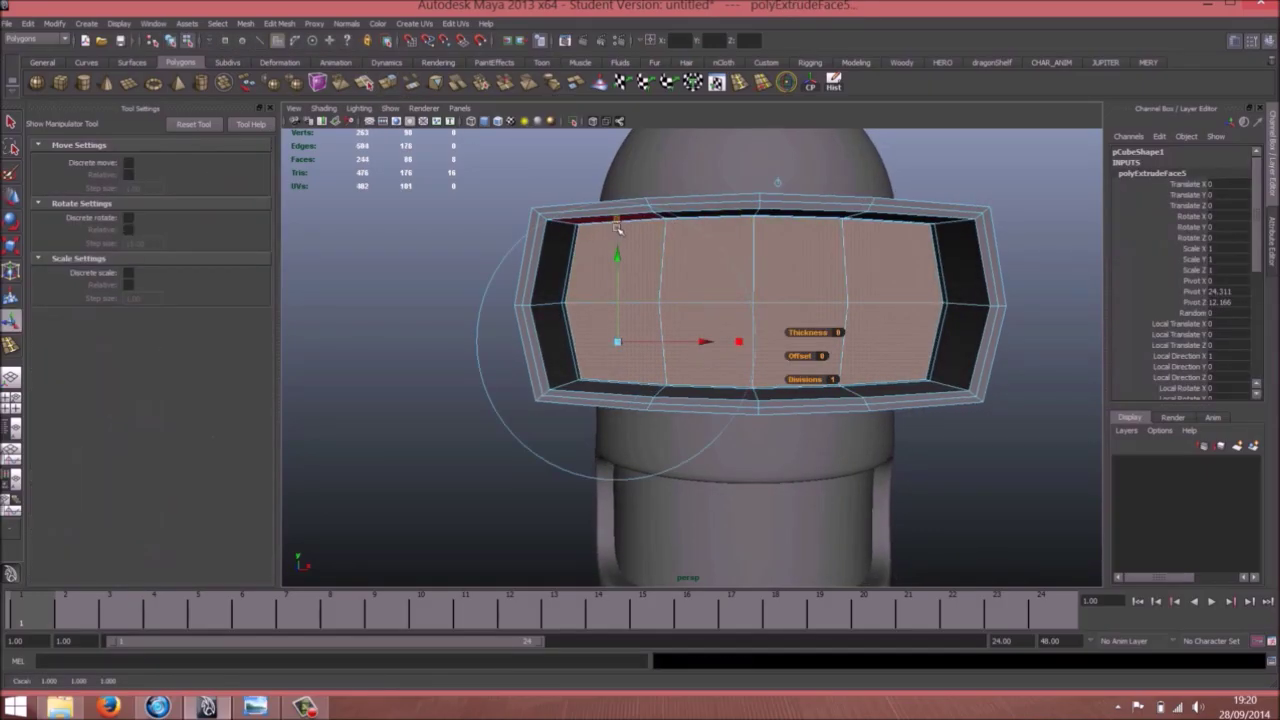
pyautogui.moveTo(616, 342); pyautogui.dragTo(614, 342)
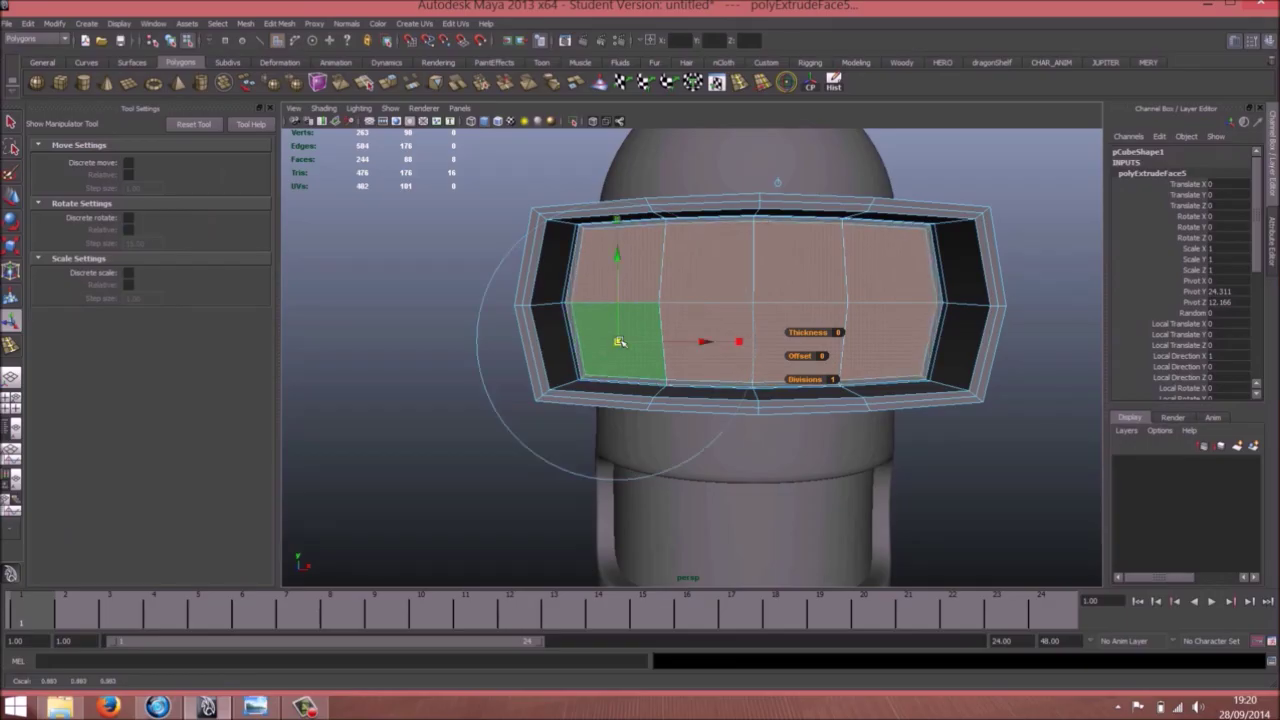
pyautogui.press('w')
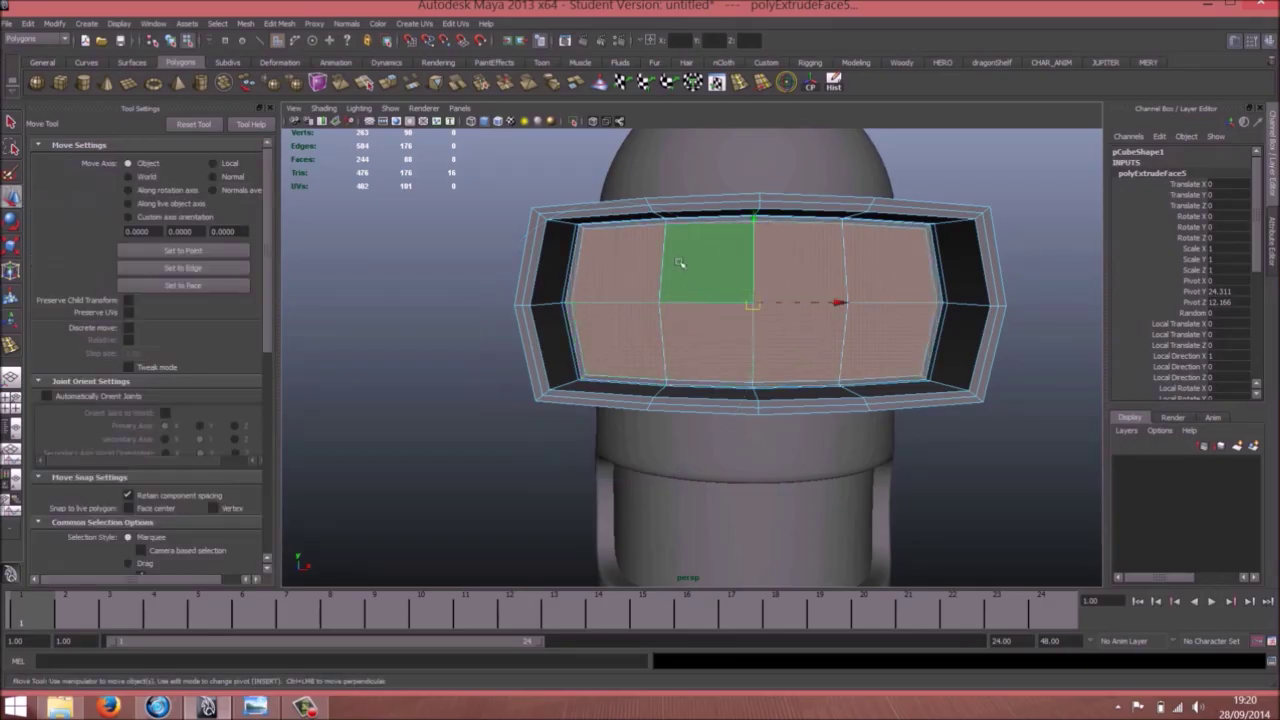
# Grow the face selection to include the narrow border ring and extract those faces from the visor as a separate panel
pyautogui.rightClick(679, 262)
pyautogui.keyDown('ctrl'); pyautogui.moveTo(690, 266); pyautogui.dragTo(730, 252, button='right'); pyautogui.keyUp('ctrl')
pyautogui.moveTo(682, 288)
pyautogui.keyDown('alt'); pyautogui.mouseDown()
pyautogui.moveTo(620, 280)
pyautogui.moveTo(586, 306)
pyautogui.moveTo(646, 309)
pyautogui.moveTo(686, 289)
pyautogui.mouseUp(); pyautogui.keyUp('alt')
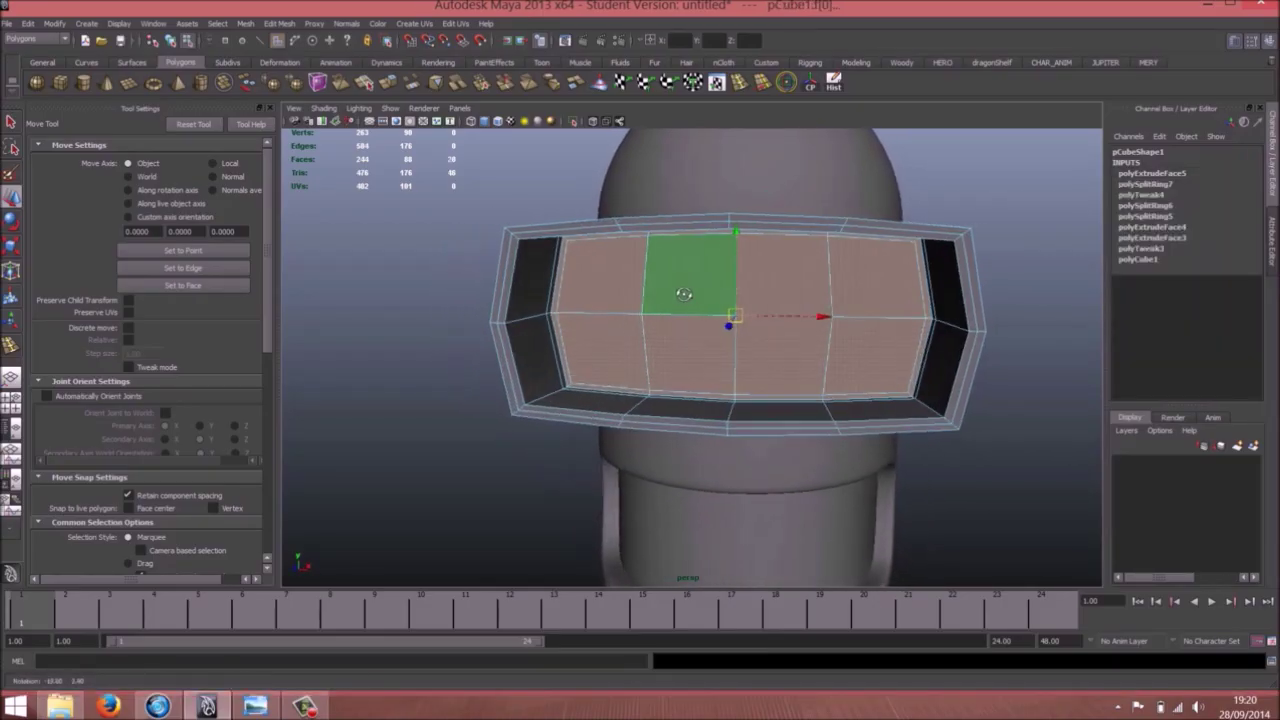
pyautogui.click(245, 23)
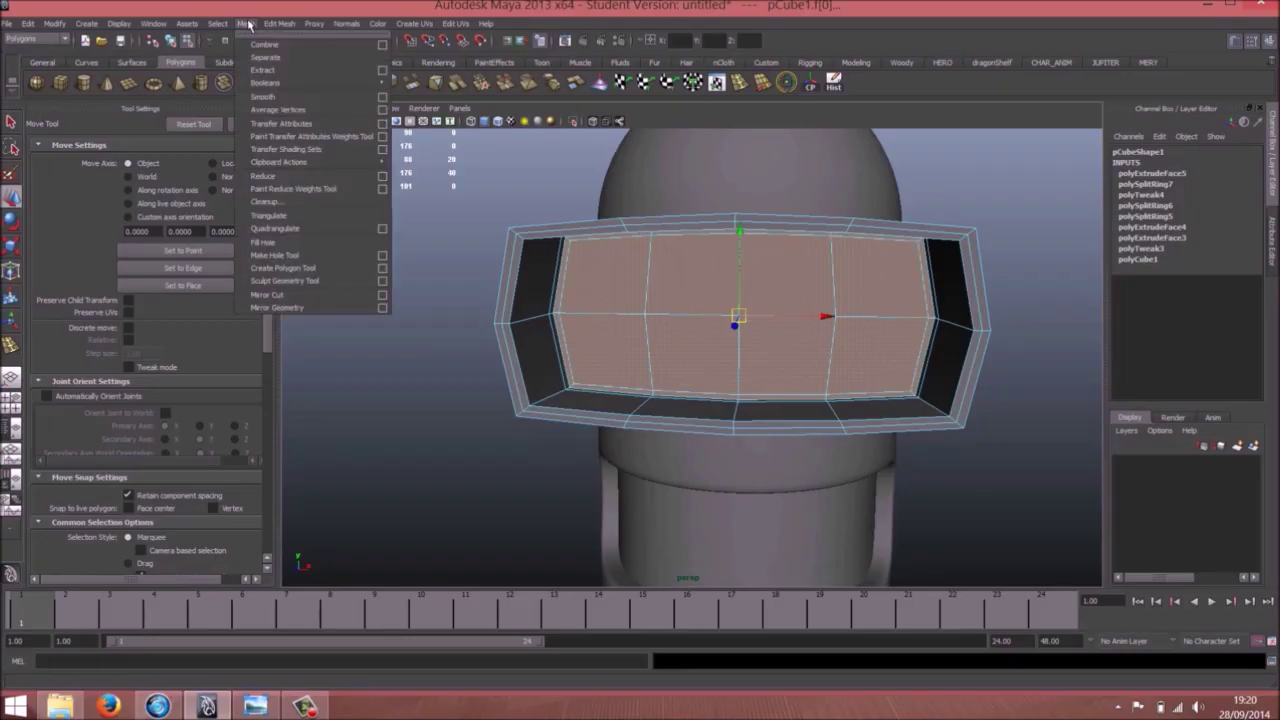
pyautogui.click(285, 70)
pyautogui.press('w')
pyautogui.keyDown('alt'); pyautogui.moveTo(597, 334); pyautogui.dragTo(677, 326); pyautogui.keyUp('alt')
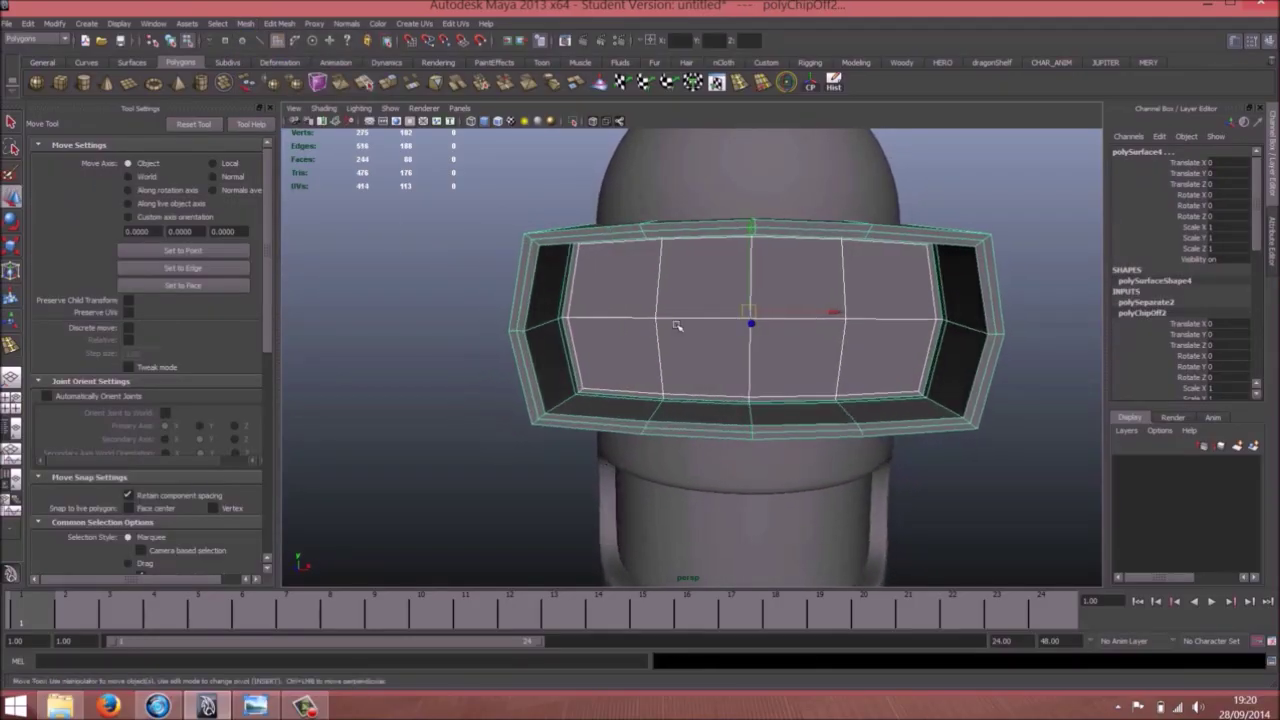
# Return to object mode, turn on the smooth mesh preview for both the visor frame and its back panel, and clear the selection
pyautogui.moveTo(634, 306); pyautogui.dragTo(588, 230, button='right')
pyautogui.click(589, 232)
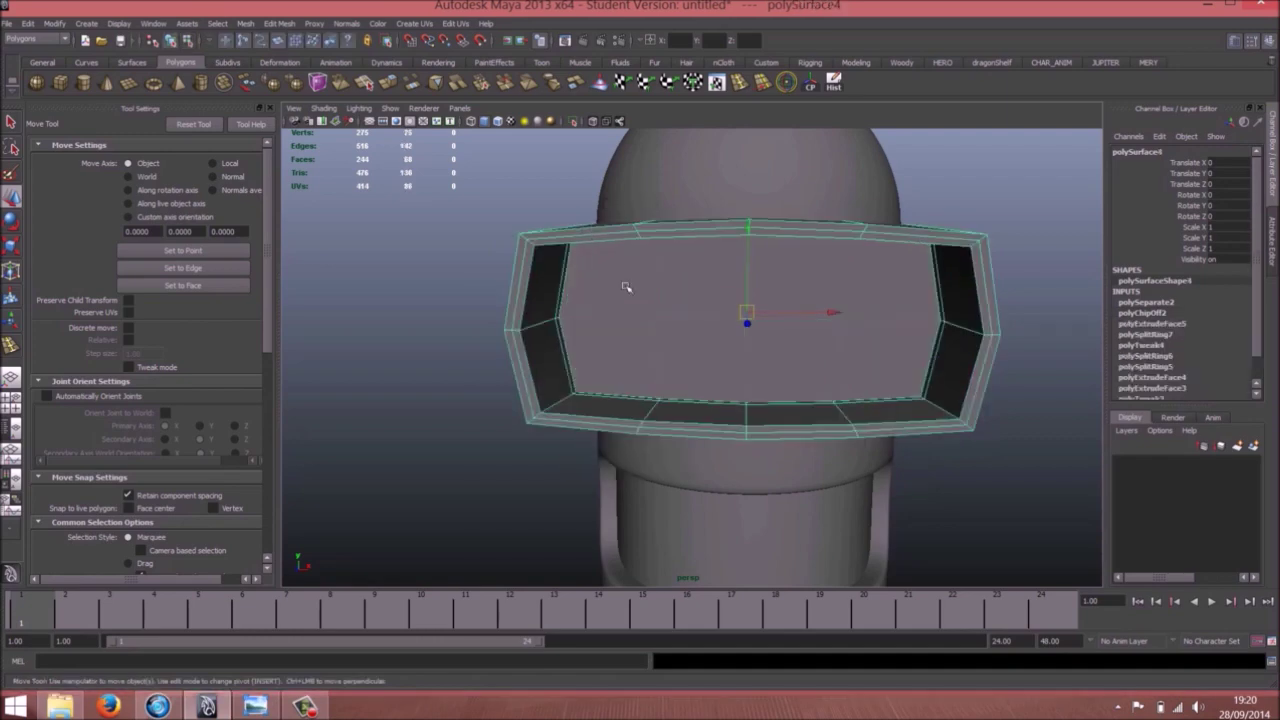
pyautogui.click(640, 309)
pyautogui.moveTo(623, 323)
pyautogui.keyDown('alt'); pyautogui.mouseDown()
pyautogui.moveTo(723, 329)
pyautogui.moveTo(603, 327)
pyautogui.mouseUp(); pyautogui.keyUp('alt')
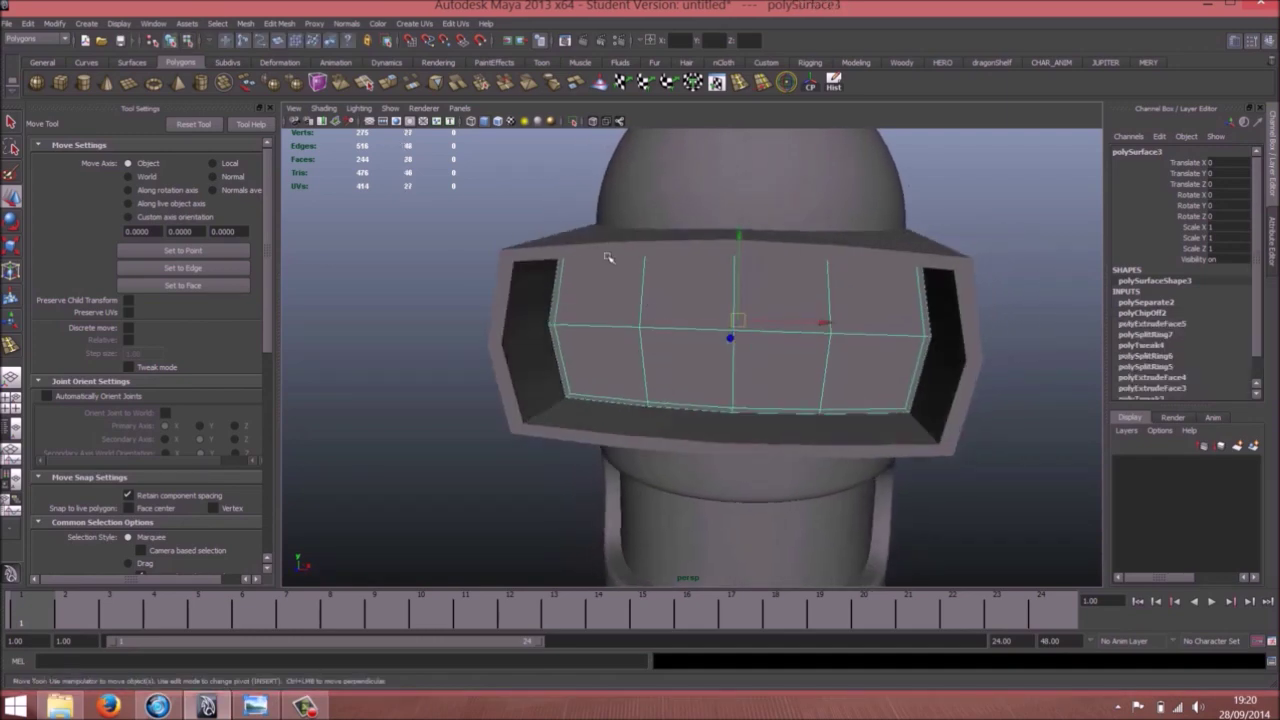
pyautogui.click(553, 243)
pyautogui.press('3')
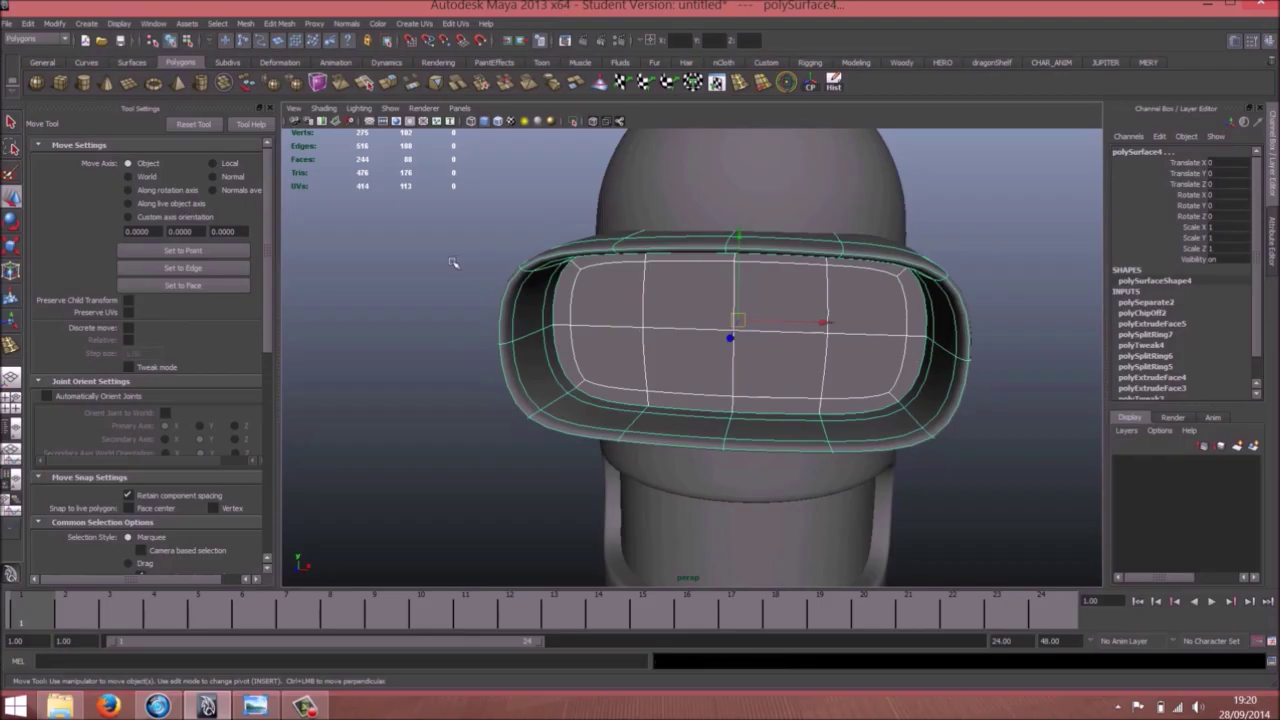
pyautogui.keyDown('alt'); pyautogui.moveTo(453, 263); pyautogui.dragTo(651, 309); pyautogui.keyUp('alt')
pyautogui.click(673, 369)
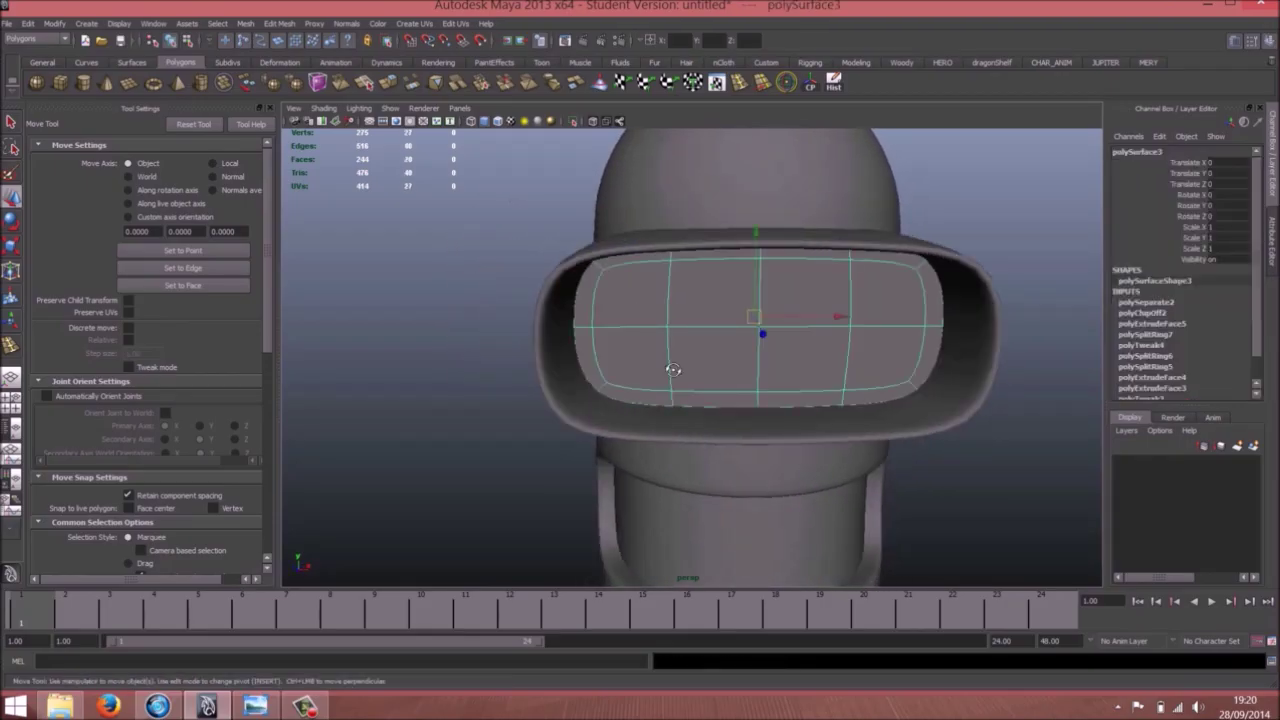
pyautogui.keyDown('alt'); pyautogui.moveTo(673, 369); pyautogui.dragTo(633, 362); pyautogui.keyUp('alt')
pyautogui.click(453, 289)
pyautogui.keyDown('alt'); pyautogui.moveTo(453, 289); pyautogui.dragTo(736, 366); pyautogui.keyUp('alt')
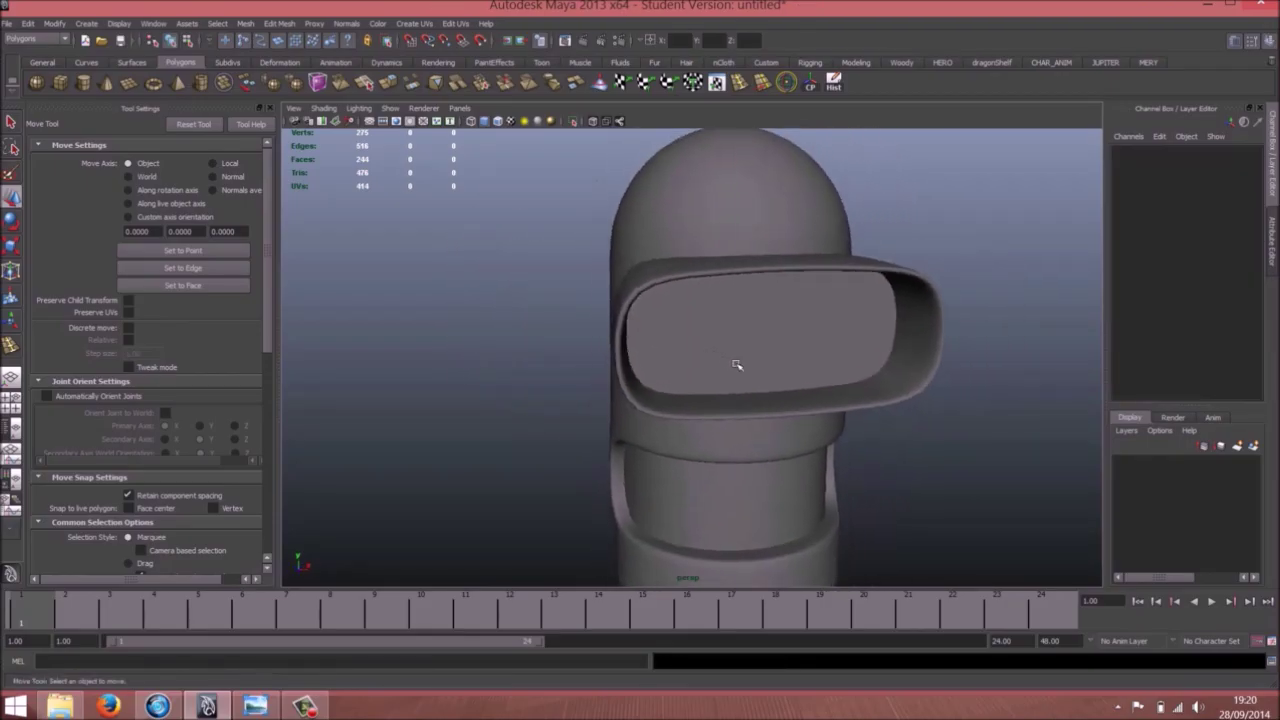
# Show the visor frame unsmoothed and insert edge loops close to its front rim, one inside and one outside, using relative distance
pyautogui.click(907, 379)
pyautogui.press('q')
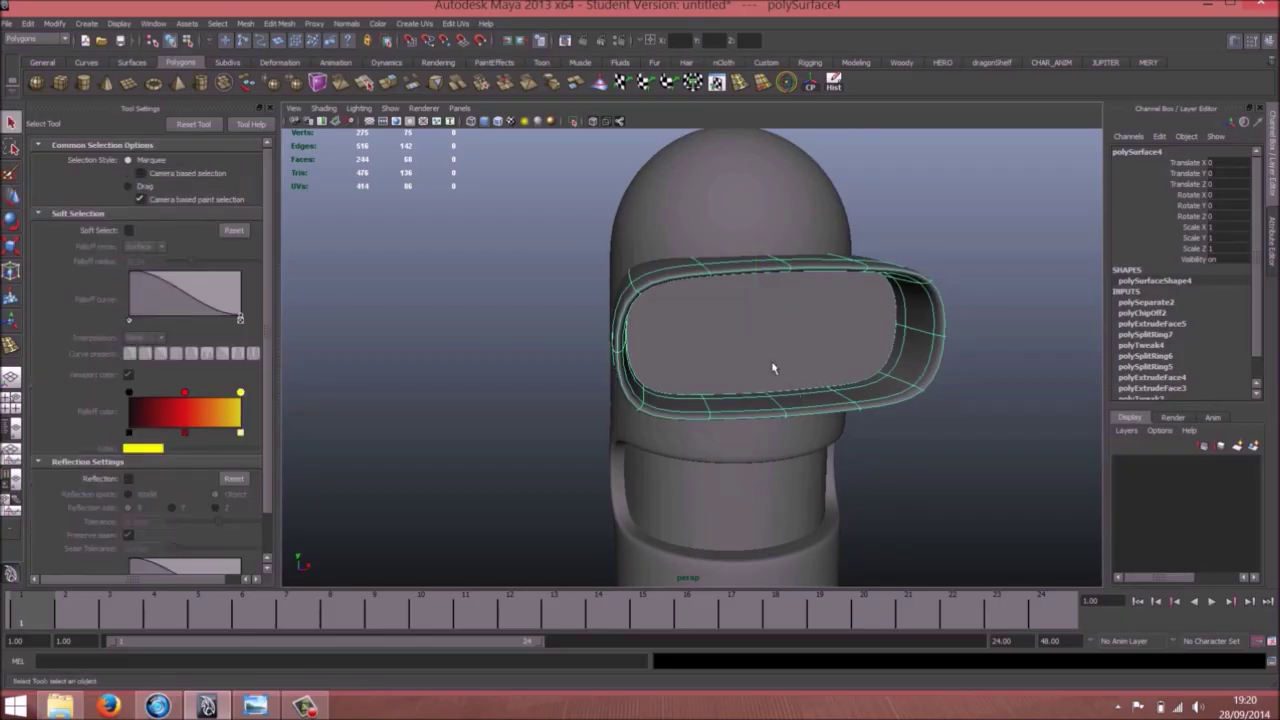
pyautogui.keyDown('alt'); pyautogui.moveTo(876, 410); pyautogui.dragTo(309, 152); pyautogui.keyUp('alt')
pyautogui.click(12, 346)
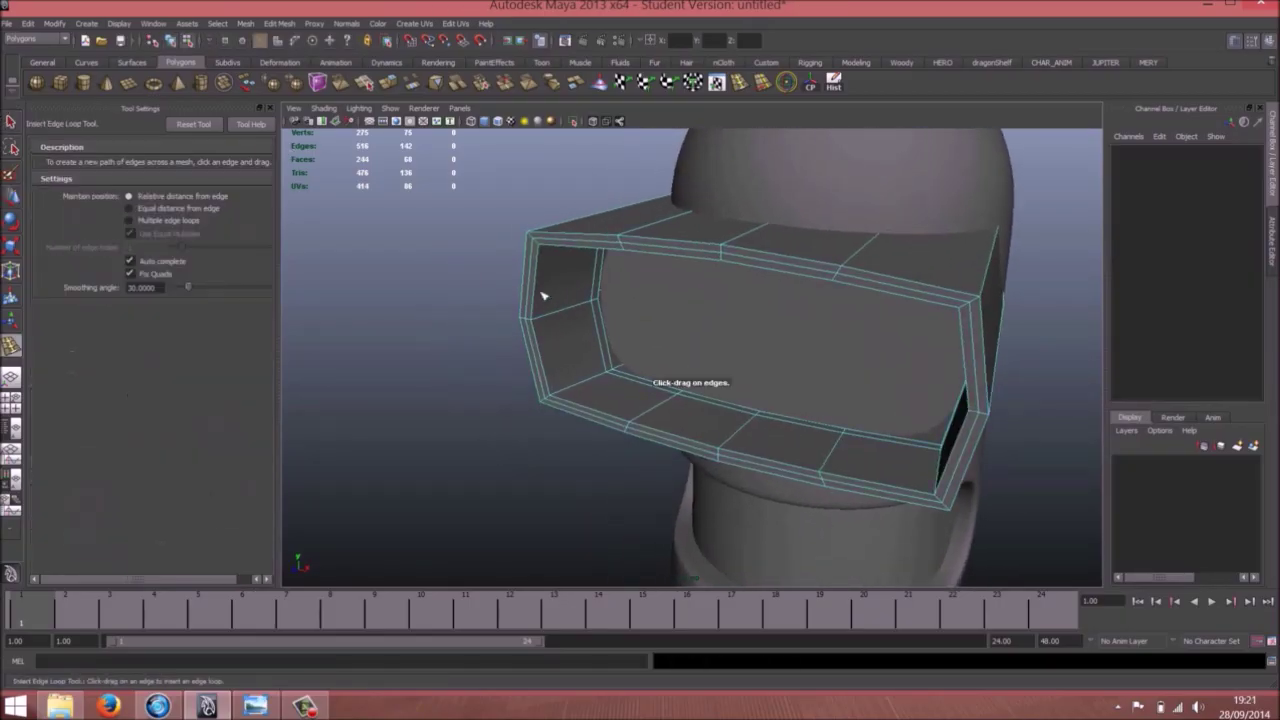
pyautogui.keyDown('alt'); pyautogui.moveTo(561, 302); pyautogui.dragTo(337, 215); pyautogui.keyUp('alt')
pyautogui.moveTo(545, 299); pyautogui.dragTo(529, 297)
pyautogui.keyDown('alt'); pyautogui.moveTo(529, 297); pyautogui.dragTo(758, 320); pyautogui.keyUp('alt')
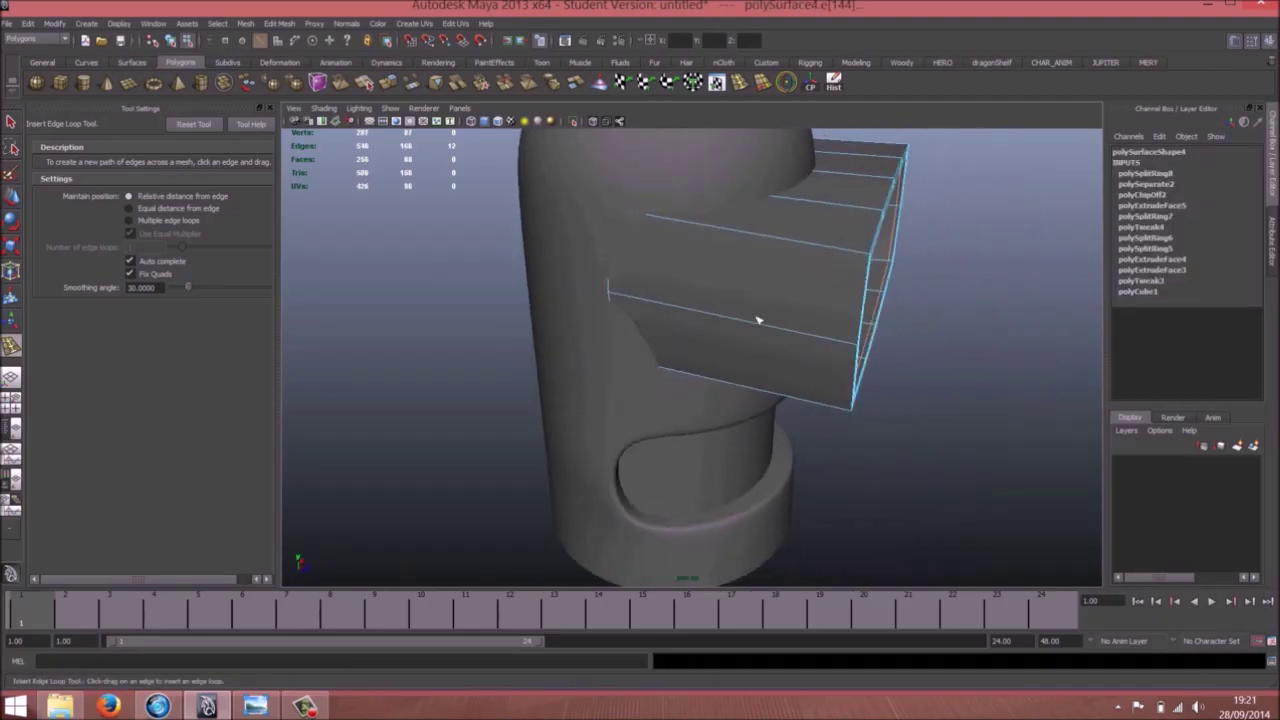
pyautogui.moveTo(852, 345); pyautogui.dragTo(851, 344)
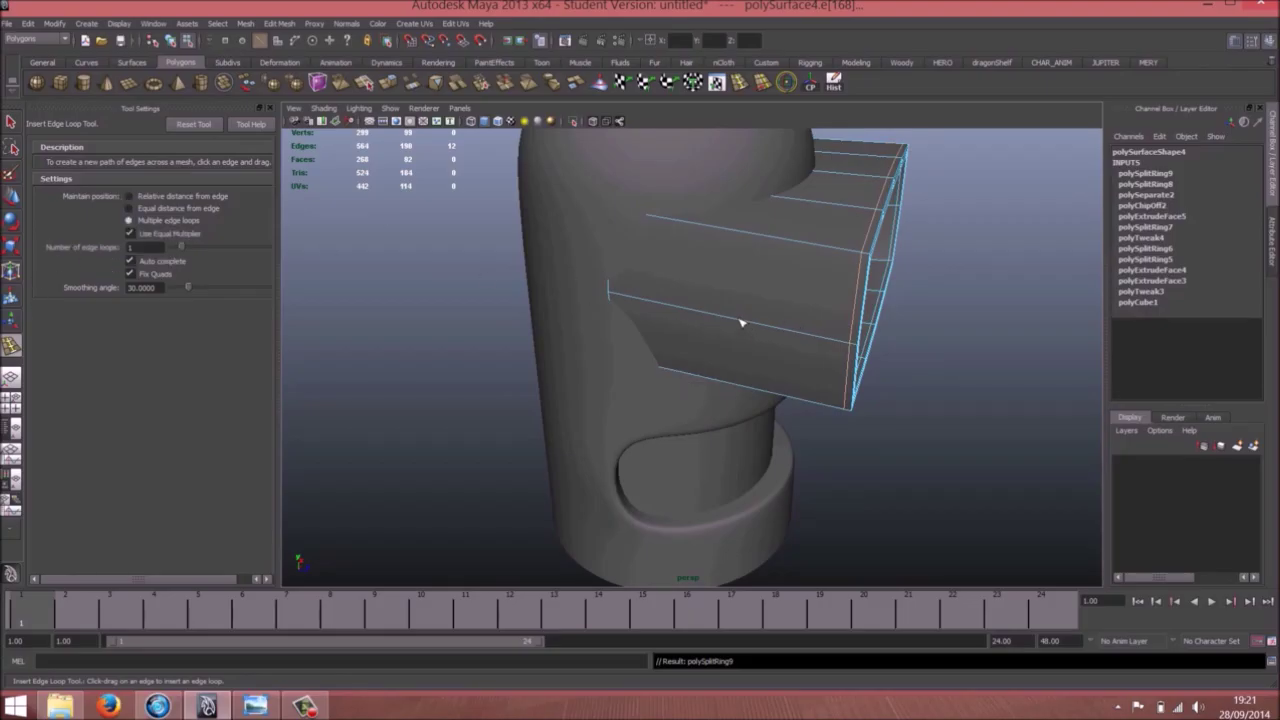
# Insert one centred edge loop halfway along the visor frame's outer depth and scale it slightly outward along X
pyautogui.click(742, 323)
pyautogui.keyDown('alt'); pyautogui.moveTo(765, 355); pyautogui.dragTo(734, 369); pyautogui.keyUp('alt')
pyautogui.press('r')
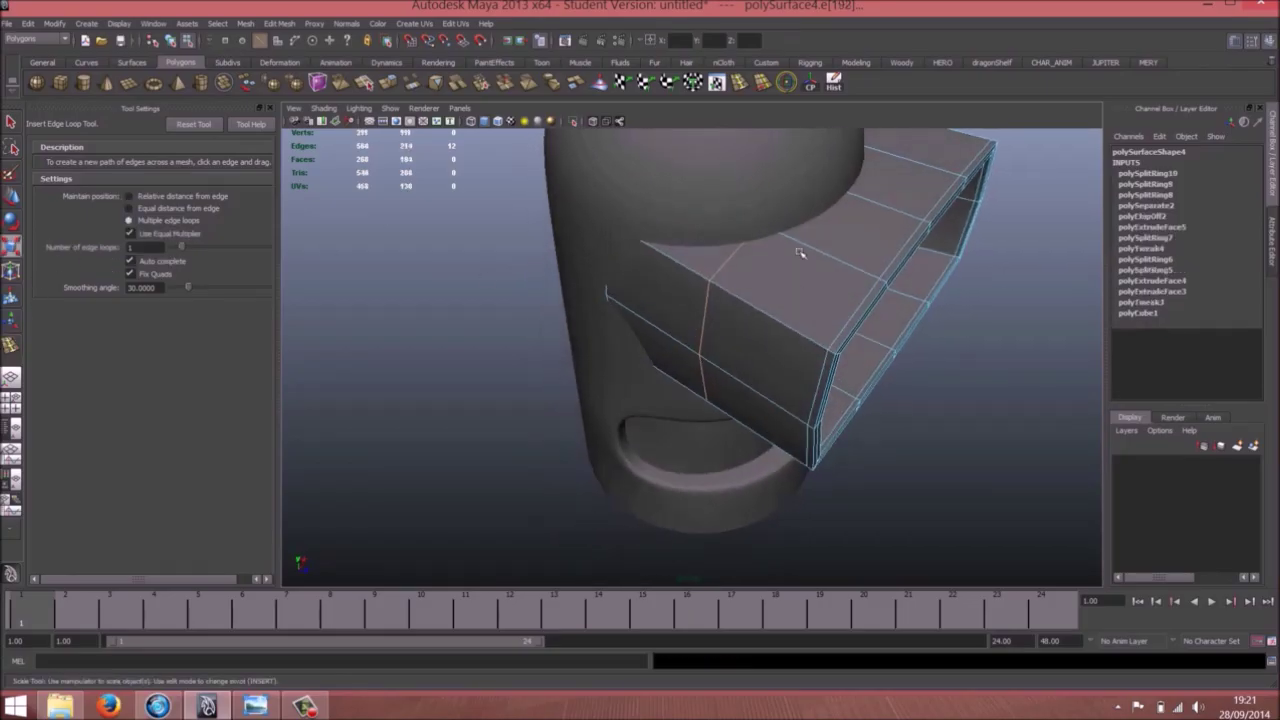
pyautogui.moveTo(729, 321); pyautogui.dragTo(727, 322)
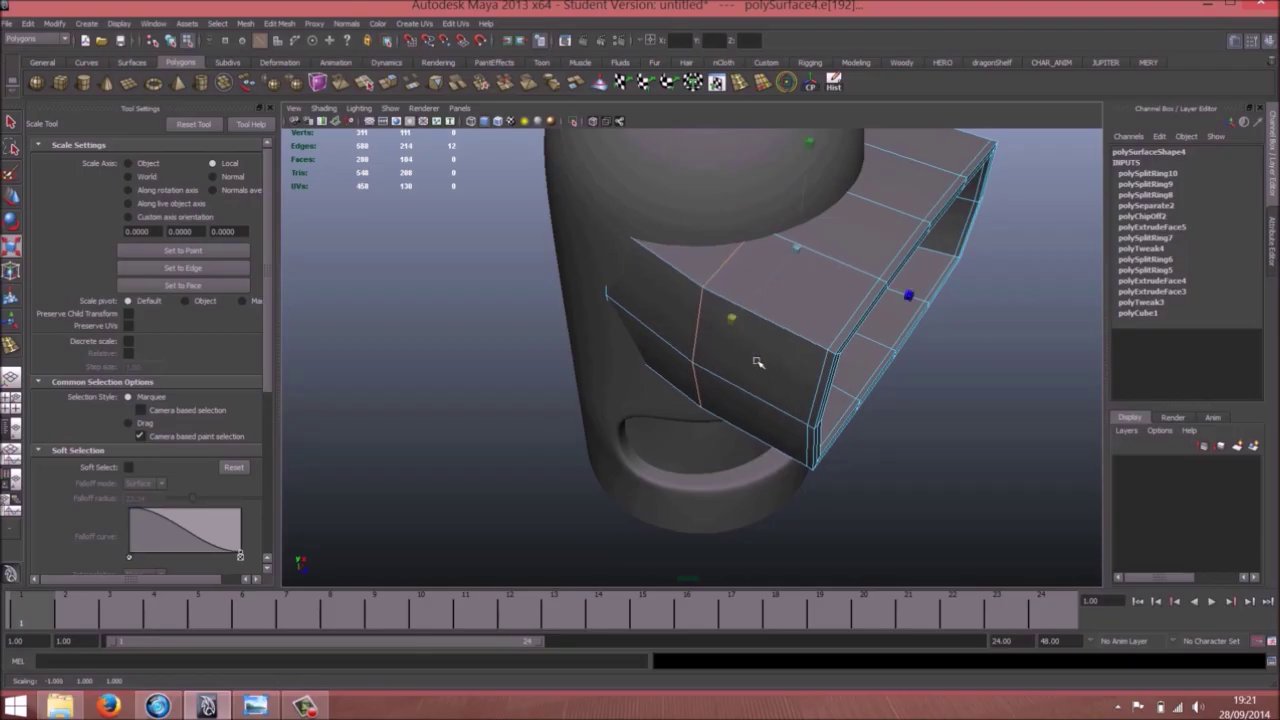
pyautogui.press('w')
# Return the visor frame to object mode with smooth mesh preview on, and compare it with the bender.jpg reference
pyautogui.keyDown('alt'); pyautogui.moveTo(745, 378); pyautogui.dragTo(746, 354); pyautogui.keyUp('alt')
pyautogui.moveTo(760, 303); pyautogui.dragTo(815, 283, button='right')
pyautogui.click(793, 314)
pyautogui.keyDown('alt'); pyautogui.moveTo(822, 312); pyautogui.dragTo(764, 293); pyautogui.keyUp('alt')
pyautogui.press('3')
pyautogui.keyDown('alt'); pyautogui.moveTo(808, 298); pyautogui.dragTo(743, 297, button='right'); pyautogui.keyUp('alt')
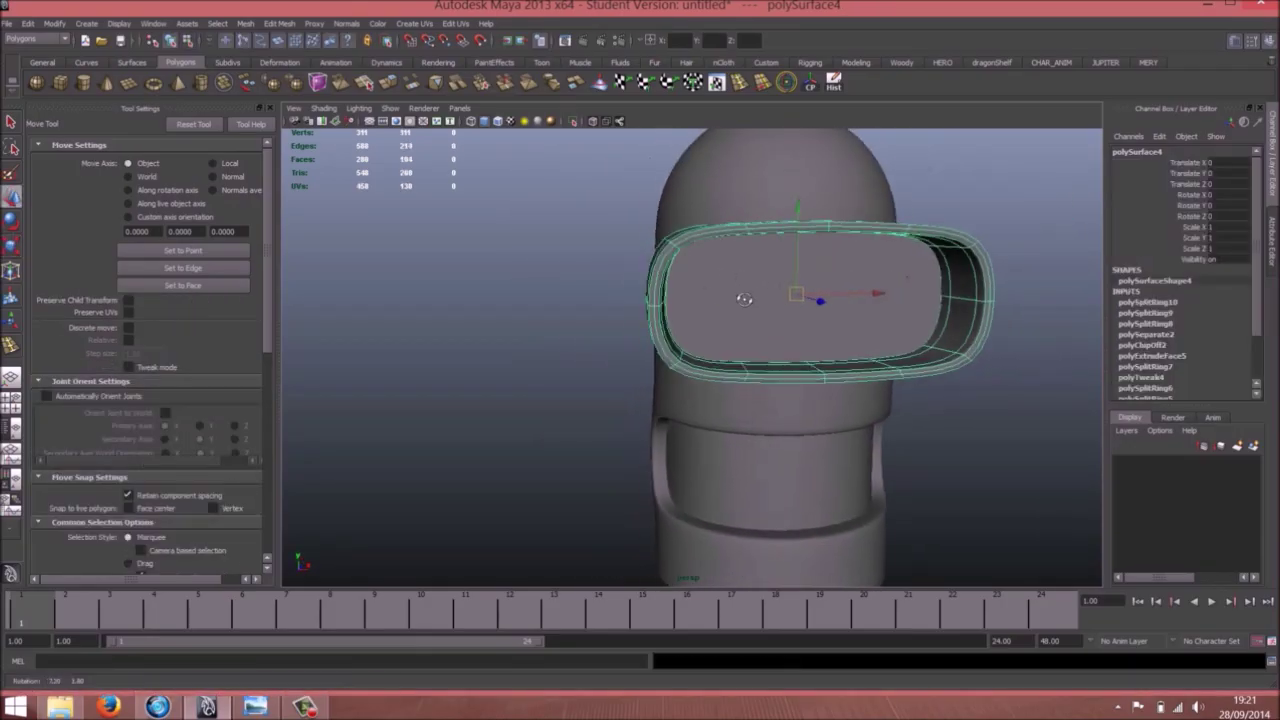
pyautogui.keyDown('alt'); pyautogui.moveTo(743, 297); pyautogui.dragTo(718, 295); pyautogui.keyUp('alt')
pyautogui.click(605, 254)
pyautogui.keyDown('alt'); pyautogui.moveTo(837, 303); pyautogui.dragTo(782, 296, button='right'); pyautogui.keyUp('alt')
pyautogui.keyDown('alt'); pyautogui.moveTo(782, 296); pyautogui.dragTo(745, 352); pyautogui.keyUp('alt')
pyautogui.click(258, 706)
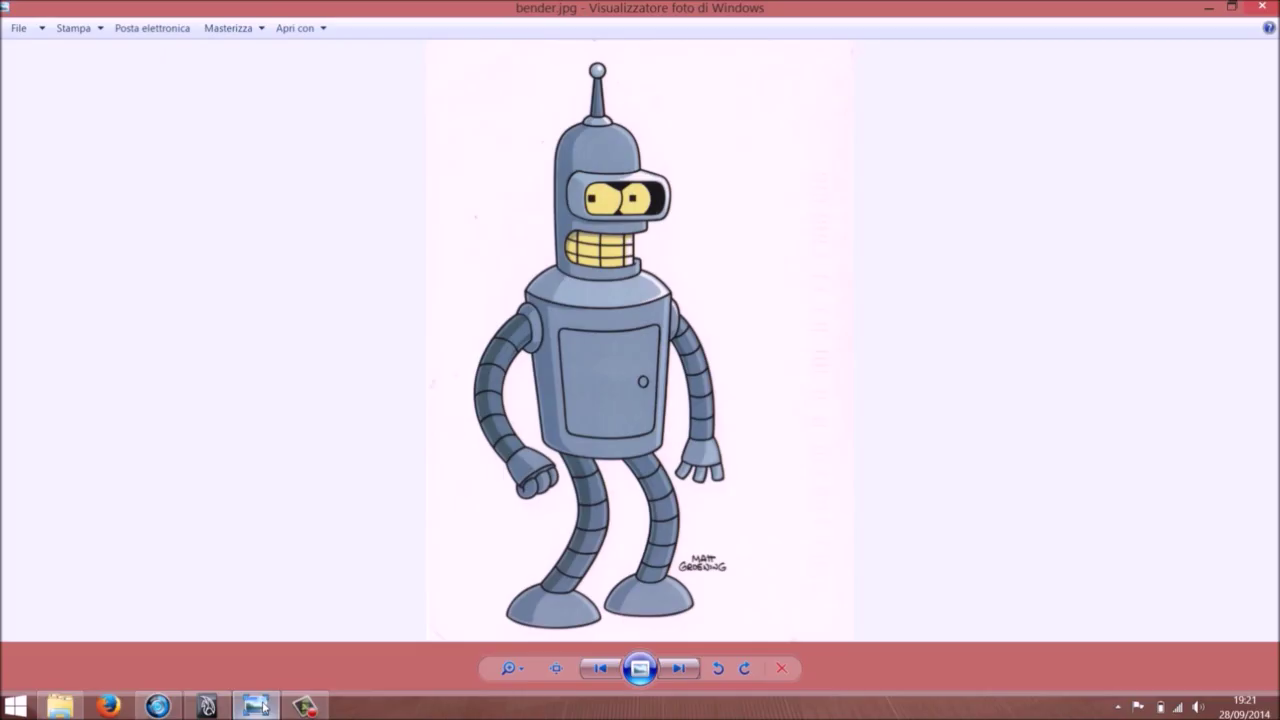
pyautogui.click(258, 706)
# Select the visor frame and back panel together, try scaling them along X, and move them to Translate Z 0.01
pyautogui.keyDown('alt'); pyautogui.moveTo(623, 334); pyautogui.dragTo(791, 349); pyautogui.keyUp('alt')
pyautogui.click(772, 387)
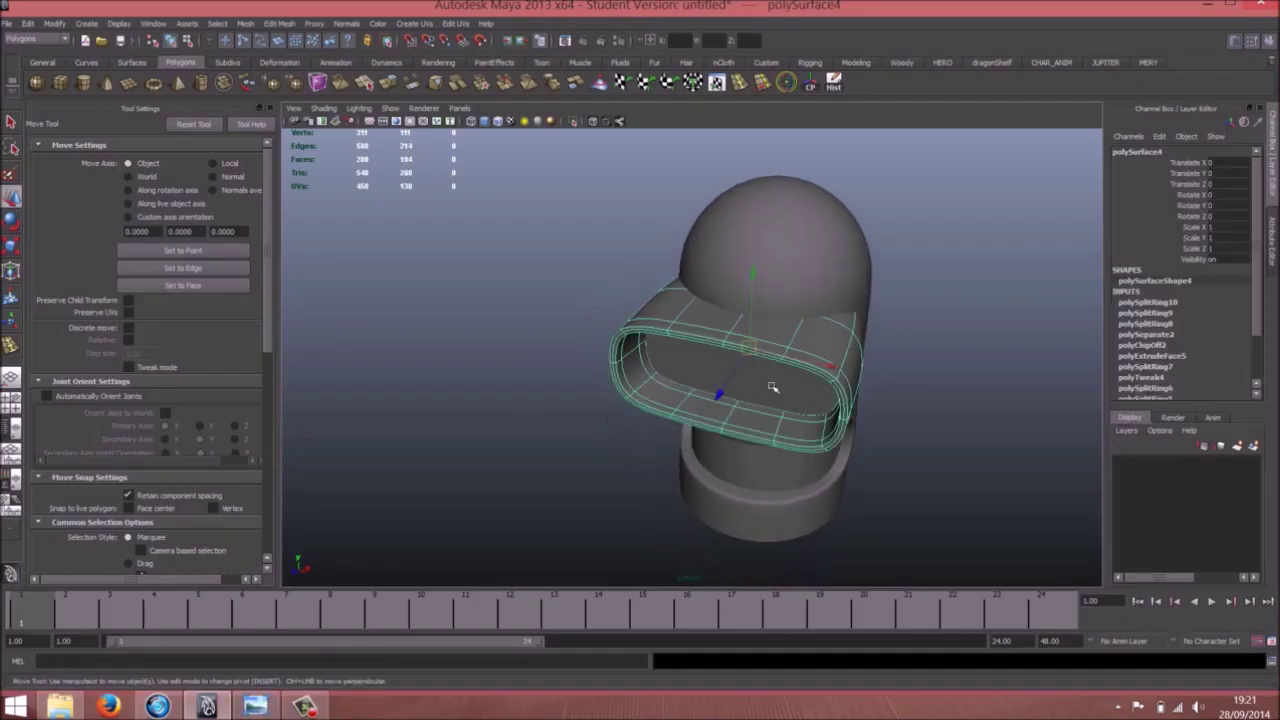
pyautogui.click(829, 395)
pyautogui.press('r')
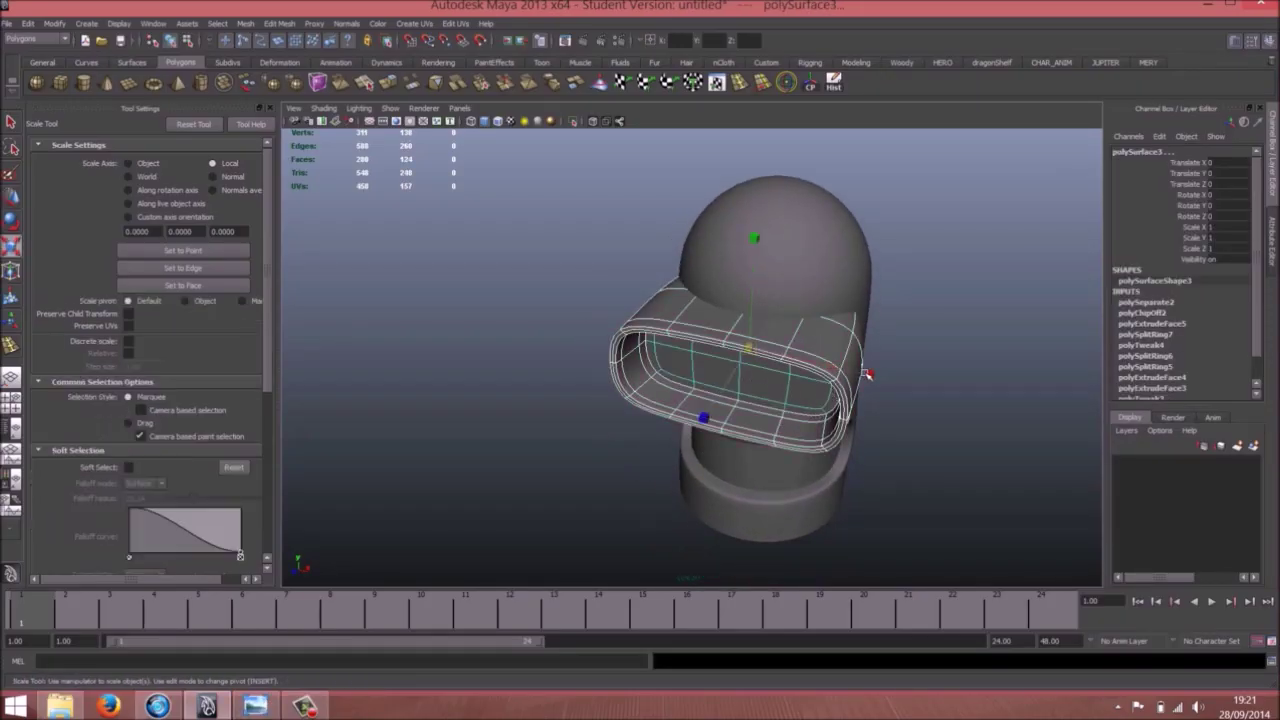
pyautogui.moveTo(867, 374); pyautogui.dragTo(845, 388)
pyautogui.press('w')
pyautogui.moveTo(818, 301); pyautogui.dragTo(686, 339)
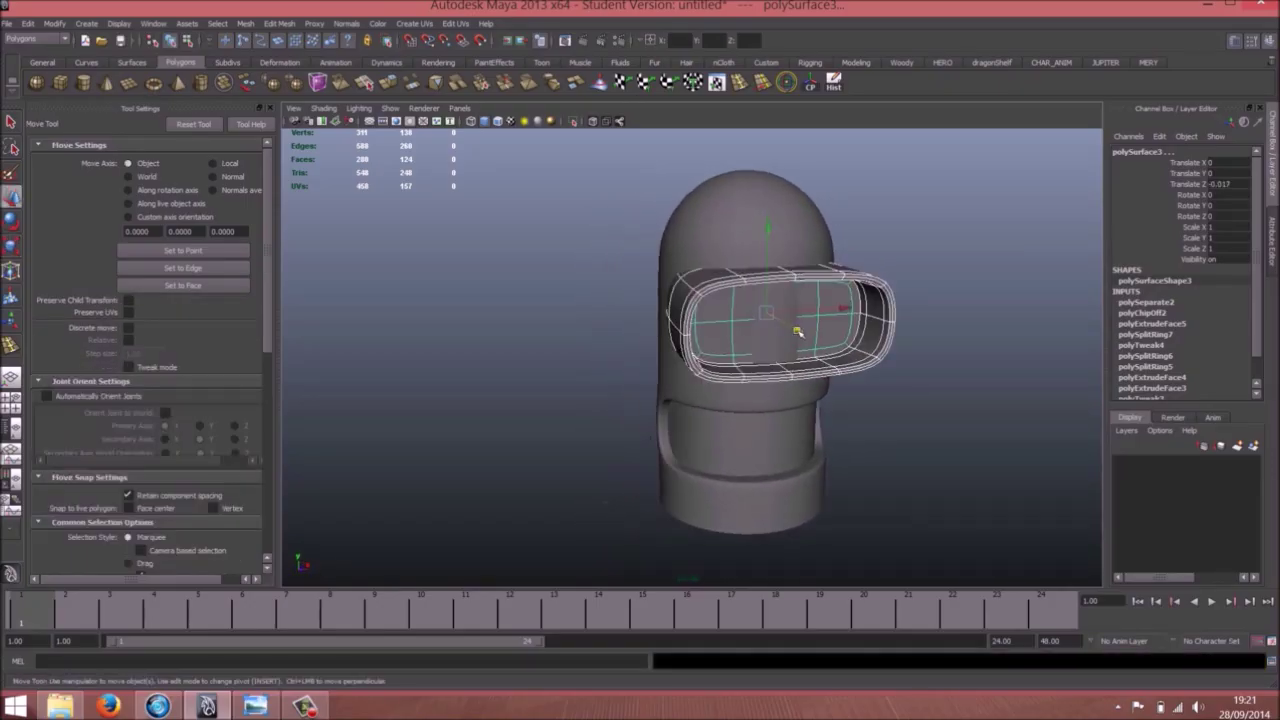
pyautogui.moveTo(797, 331); pyautogui.dragTo(755, 359)
pyautogui.click(905, 255)
# Assign a new Lambert material to the visor's back panel and set its color to black
pyautogui.click(831, 319)
pyautogui.rightClick(771, 352)
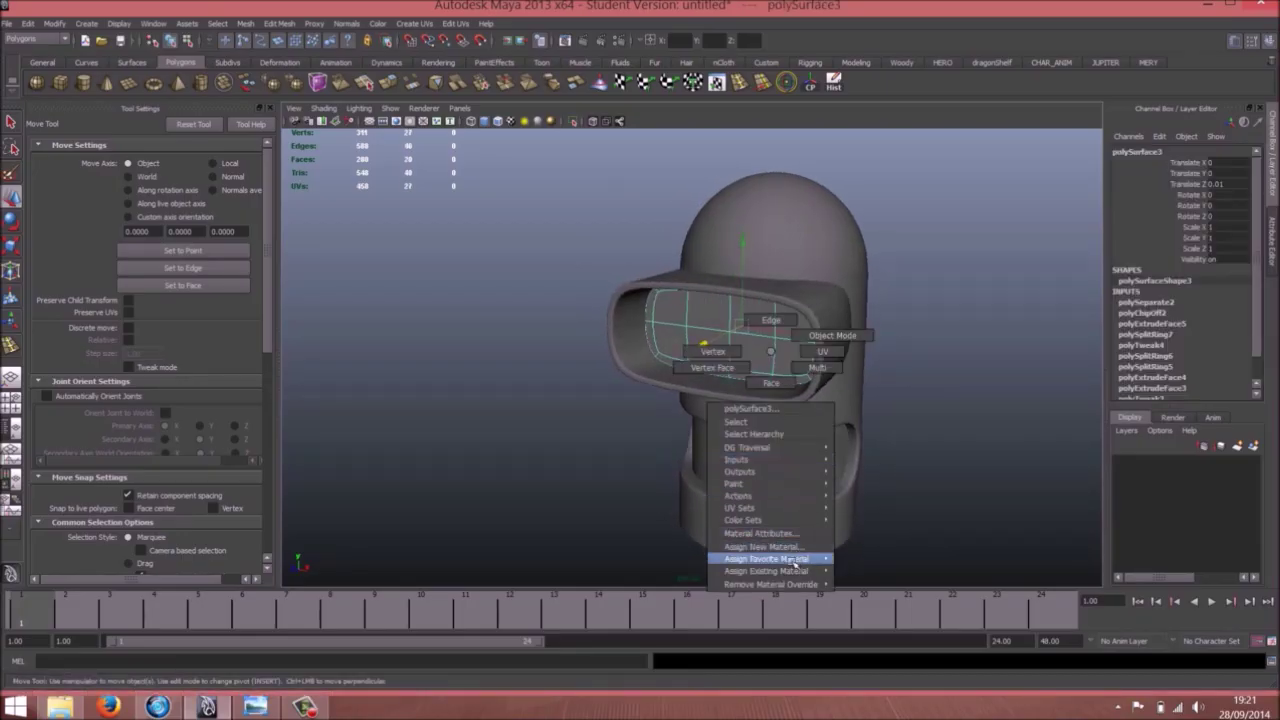
pyautogui.moveTo(790, 568)
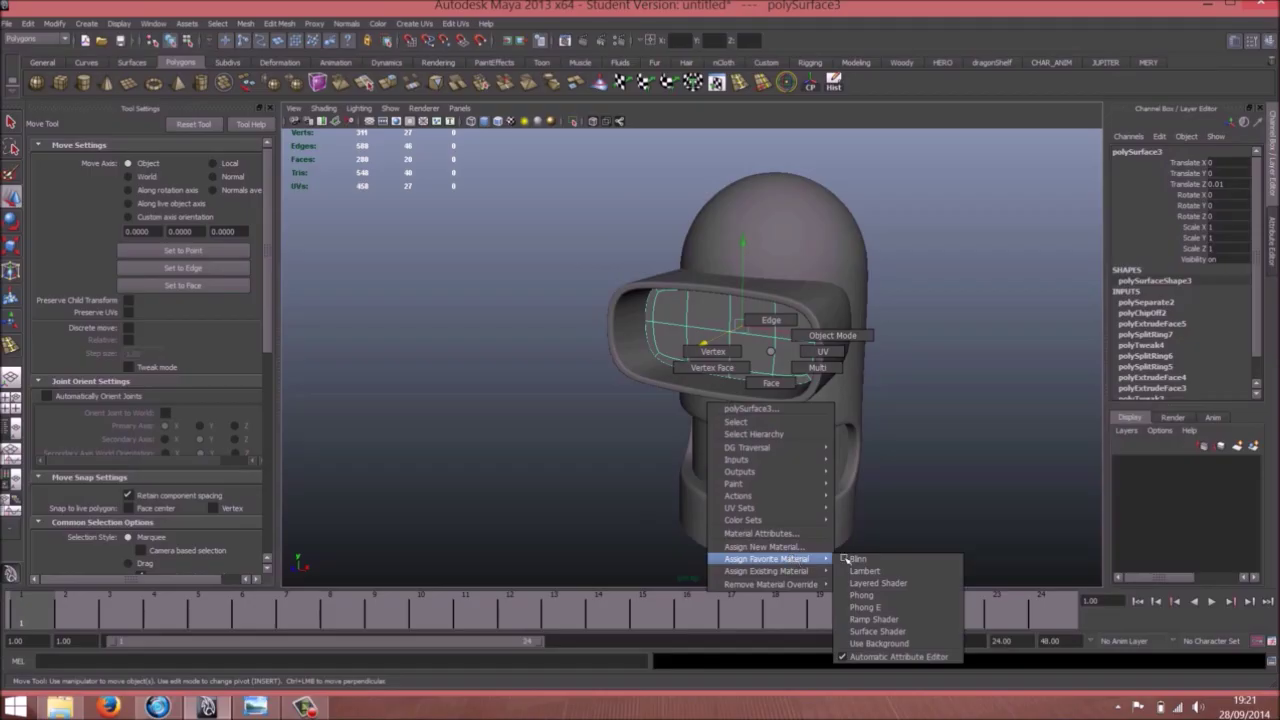
pyautogui.click(858, 565)
pyautogui.keyDown('alt'); pyautogui.moveTo(814, 421); pyautogui.dragTo(847, 417); pyautogui.keyUp('alt')
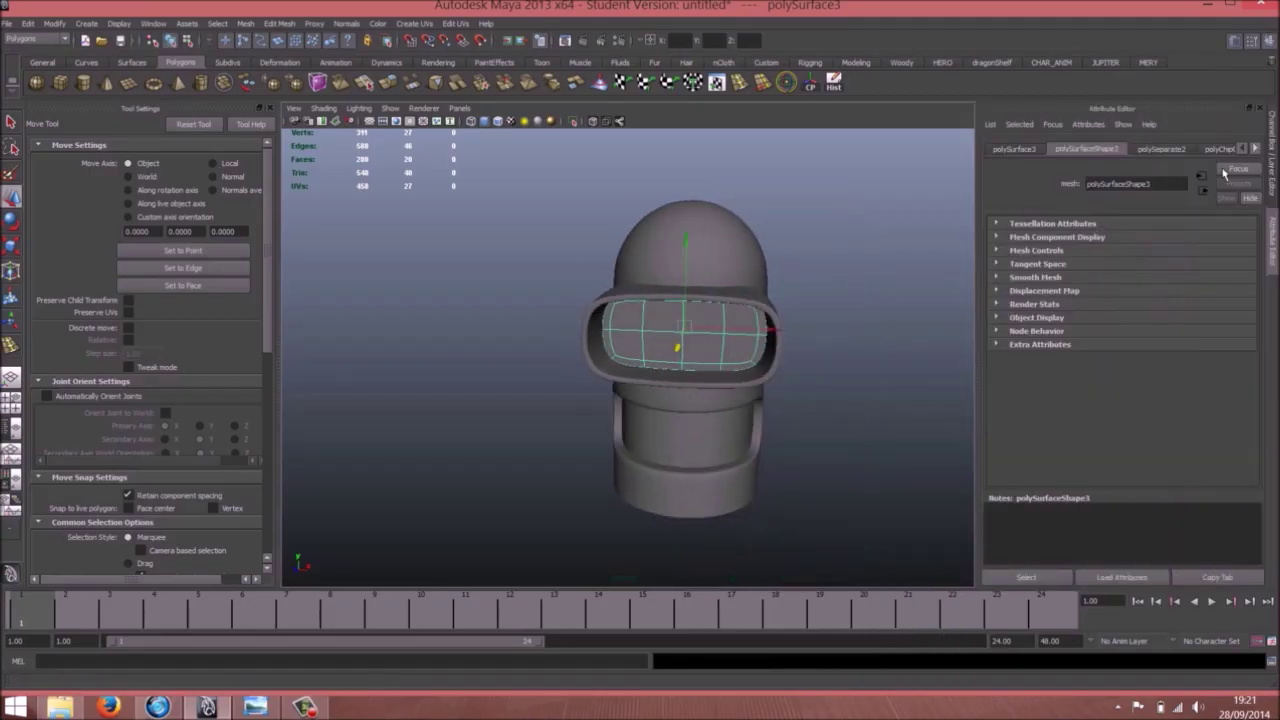
pyautogui.moveTo(738, 347); pyautogui.dragTo(715, 528, button='right')
pyautogui.moveTo(1180, 306); pyautogui.dragTo(1140, 306)
pyautogui.keyDown('alt'); pyautogui.moveTo(860, 380); pyautogui.dragTo(646, 275); pyautogui.keyUp('alt')
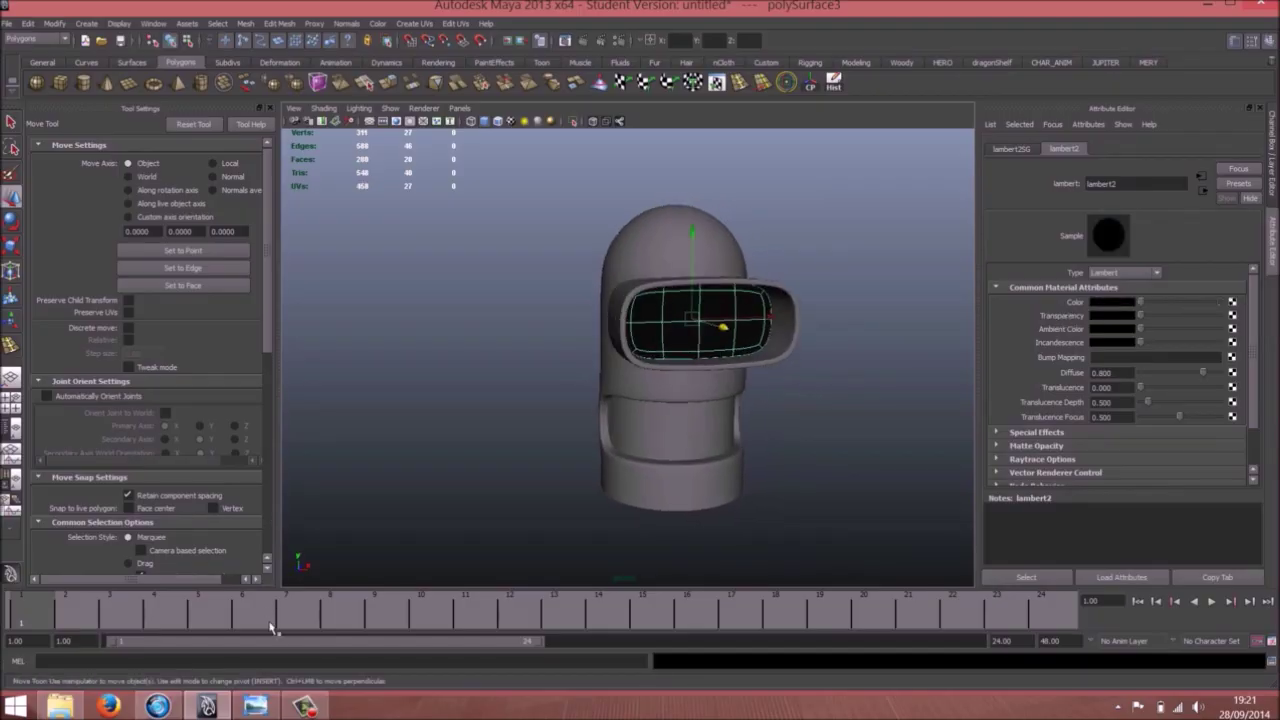
# Check the bender.jpg reference, clear the selection, and inspect the visor and head from several angles
pyautogui.click(252, 706)
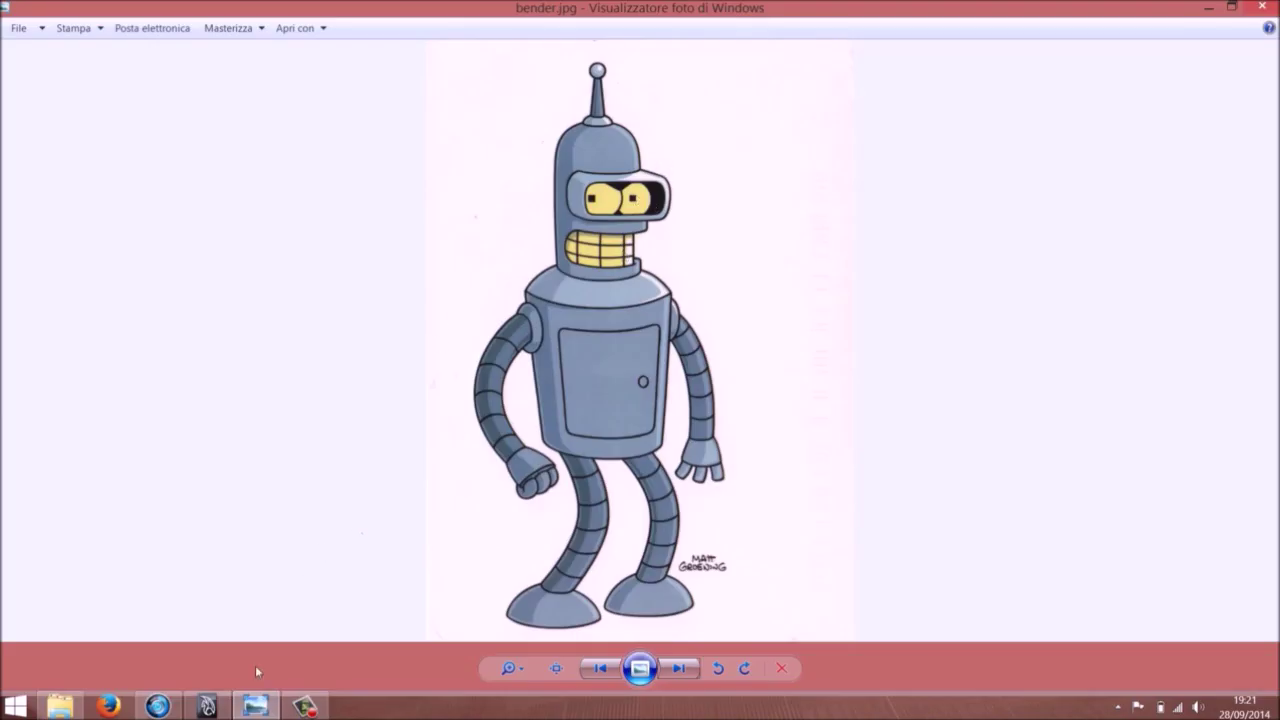
pyautogui.click(256, 706)
pyautogui.keyDown('alt'); pyautogui.moveTo(680, 410); pyautogui.dragTo(652, 354); pyautogui.keyUp('alt')
pyautogui.keyDown('alt'); pyautogui.moveTo(652, 354); pyautogui.dragTo(769, 354, button='right'); pyautogui.keyUp('alt')
pyautogui.keyDown('alt'); pyautogui.moveTo(628, 345); pyautogui.dragTo(732, 373); pyautogui.keyUp('alt')
pyautogui.keyDown('alt'); pyautogui.moveTo(732, 373); pyautogui.dragTo(628, 396, button='middle'); pyautogui.keyUp('alt')
pyautogui.keyDown('alt'); pyautogui.moveTo(743, 403); pyautogui.dragTo(698, 399); pyautogui.keyUp('alt')
pyautogui.click(860, 289)
pyautogui.keyDown('alt'); pyautogui.moveTo(712, 349); pyautogui.dragTo(640, 370, button='right'); pyautogui.keyUp('alt')
pyautogui.keyDown('alt'); pyautogui.moveTo(640, 431); pyautogui.dragTo(618, 337, button='middle'); pyautogui.keyUp('alt')
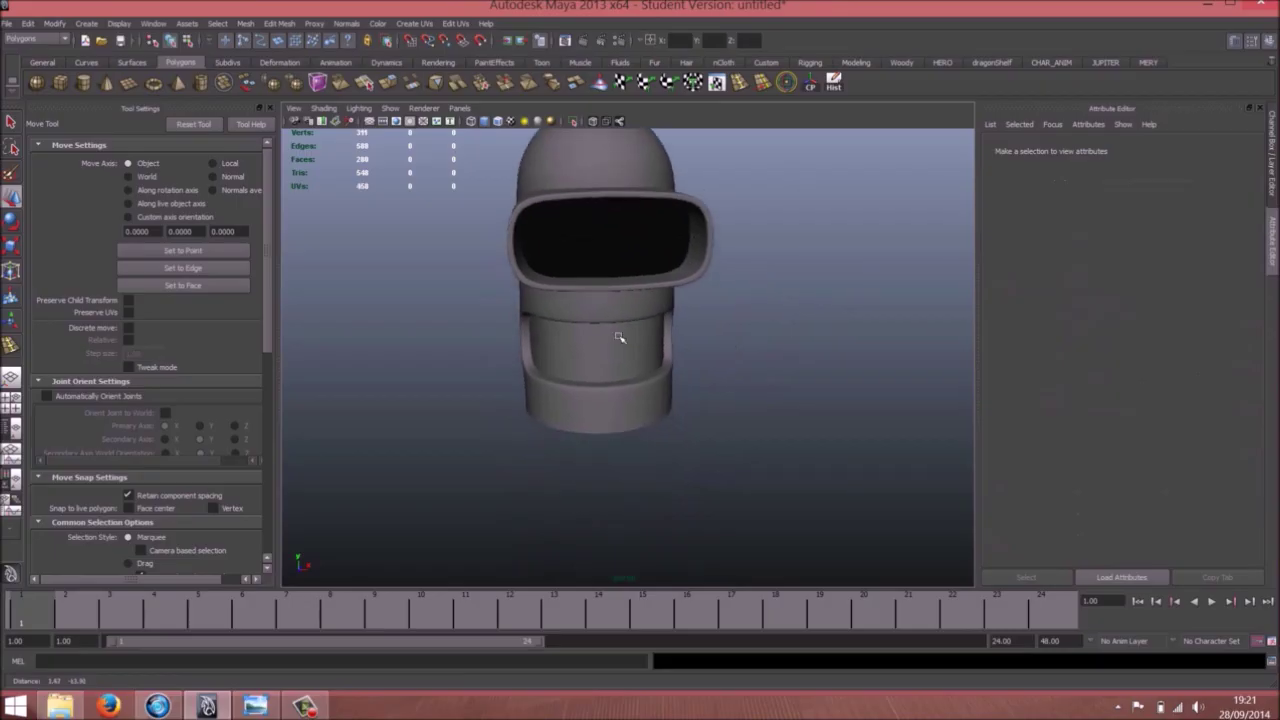
pyautogui.keyDown('alt'); pyautogui.moveTo(570, 325); pyautogui.dragTo(626, 303); pyautogui.keyUp('alt')
pyautogui.keyDown('alt'); pyautogui.moveTo(600, 182); pyautogui.dragTo(597, 314, button='middle'); pyautogui.keyUp('alt')
# Select the head and turn off its smooth mesh preview
pyautogui.click(597, 289)
pyautogui.keyDown('alt'); pyautogui.moveTo(532, 248); pyautogui.dragTo(514, 339); pyautogui.keyUp('alt')
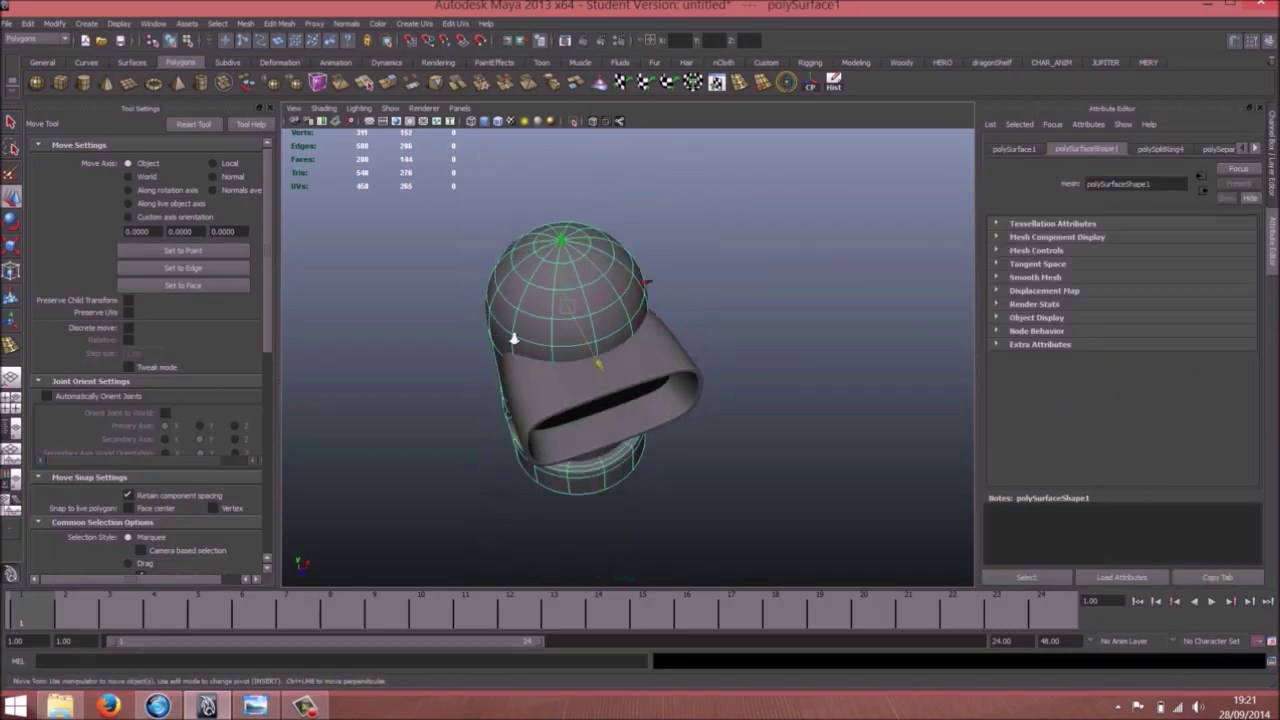
pyautogui.keyDown('alt'); pyautogui.moveTo(514, 339); pyautogui.dragTo(590, 341, button='right'); pyautogui.keyUp('alt')
pyautogui.keyDown('alt'); pyautogui.moveTo(482, 262); pyautogui.dragTo(561, 354, button='middle'); pyautogui.keyUp('alt')
pyautogui.keyDown('alt'); pyautogui.moveTo(561, 354); pyautogui.dragTo(645, 354, button='right'); pyautogui.keyUp('alt')
pyautogui.keyDown('alt'); pyautogui.moveTo(557, 307); pyautogui.dragTo(567, 355); pyautogui.keyUp('alt')
pyautogui.press('1')
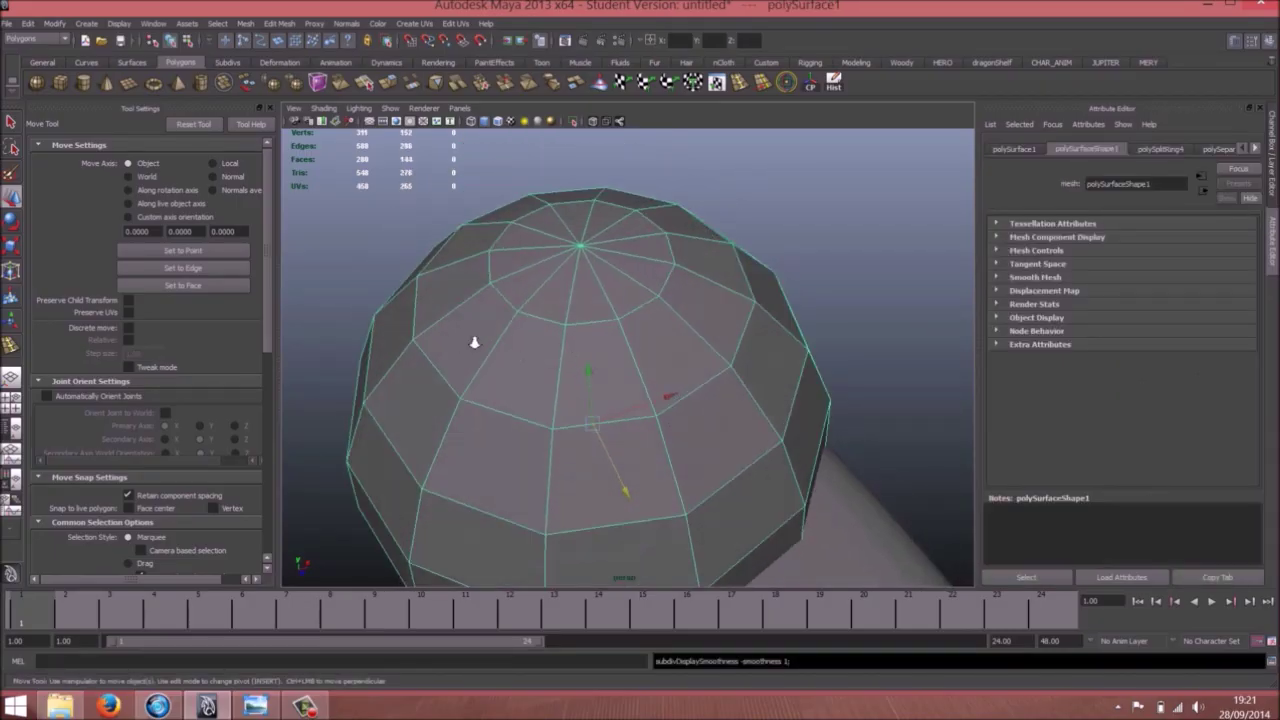
# Delete every other edge converging on the pole at the top of the head's dome
pyautogui.keyDown('alt'); pyautogui.moveTo(474, 342); pyautogui.dragTo(550, 300, button='right'); pyautogui.keyUp('alt')
pyautogui.keyDown('alt'); pyautogui.moveTo(550, 300); pyautogui.dragTo(563, 349, button='middle'); pyautogui.keyUp('alt')
pyautogui.moveTo(577, 346); pyautogui.dragTo(575, 323, button='right')
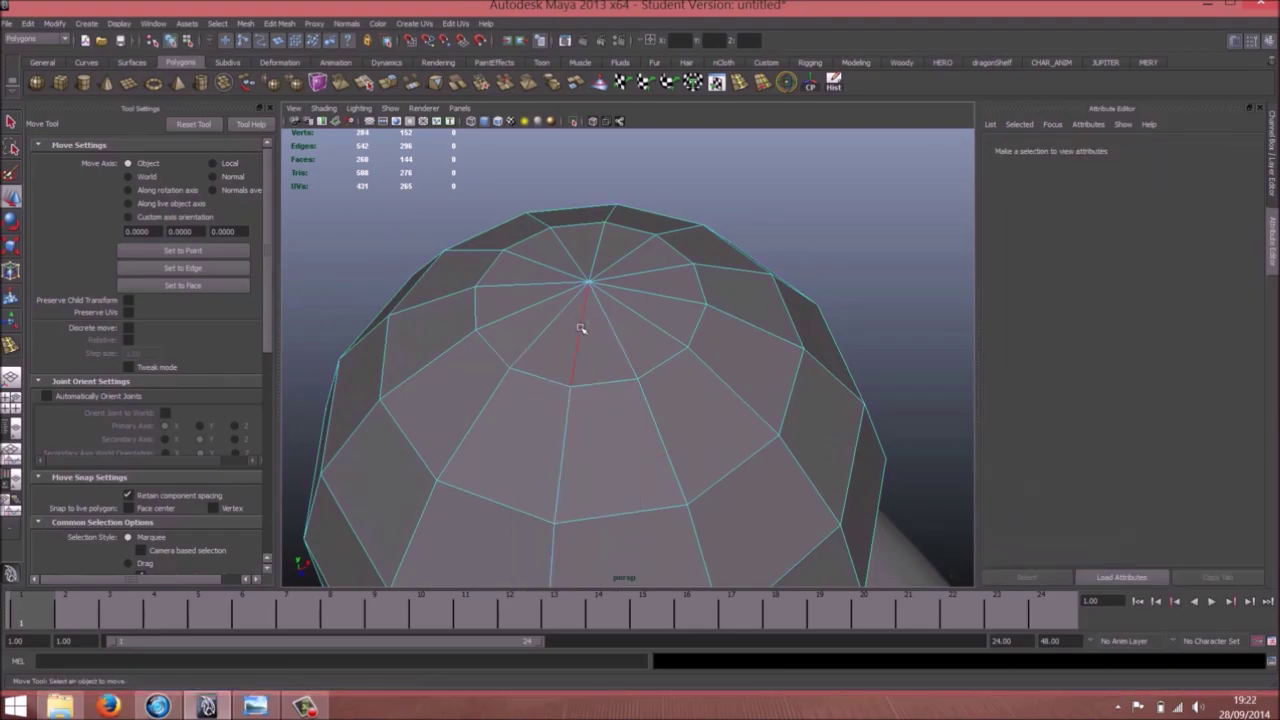
pyautogui.click(580, 328)
pyautogui.keyDown('shift'); pyautogui.click(670, 334); pyautogui.keyUp('shift')
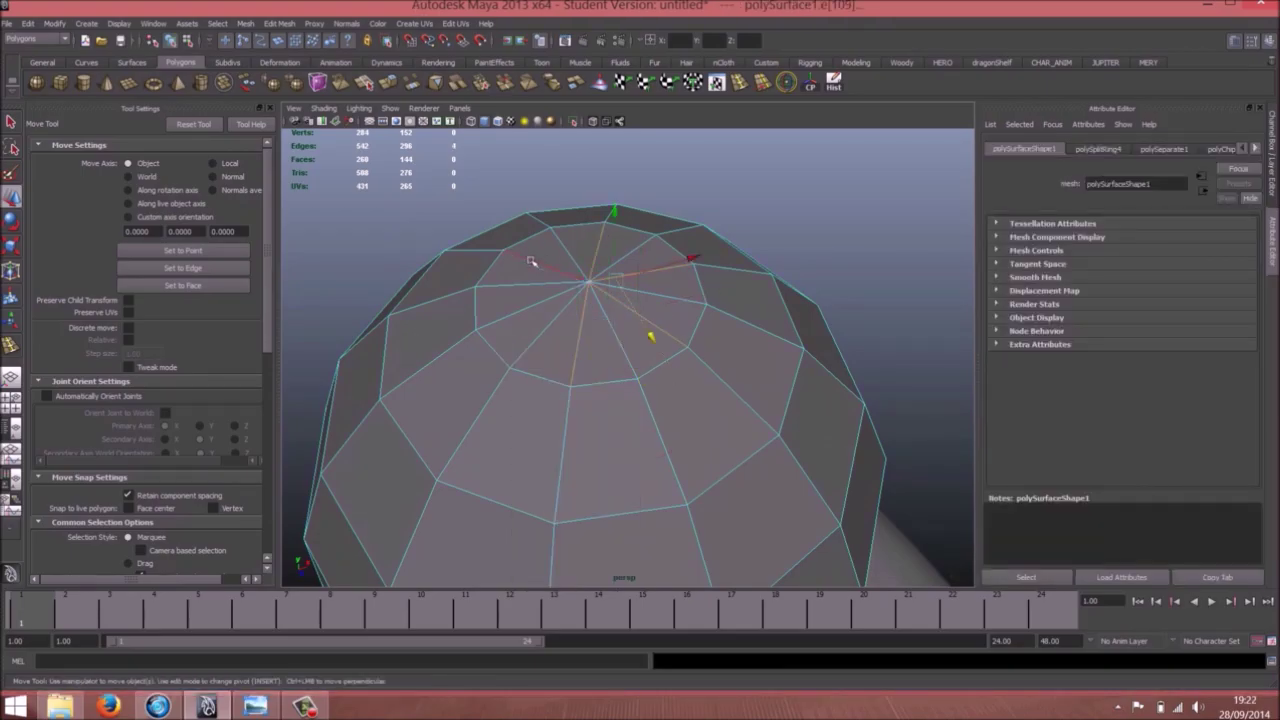
pyautogui.keyDown('shift'); pyautogui.moveTo(541, 304); pyautogui.dragTo(488, 319, button='right'); pyautogui.keyUp('shift')
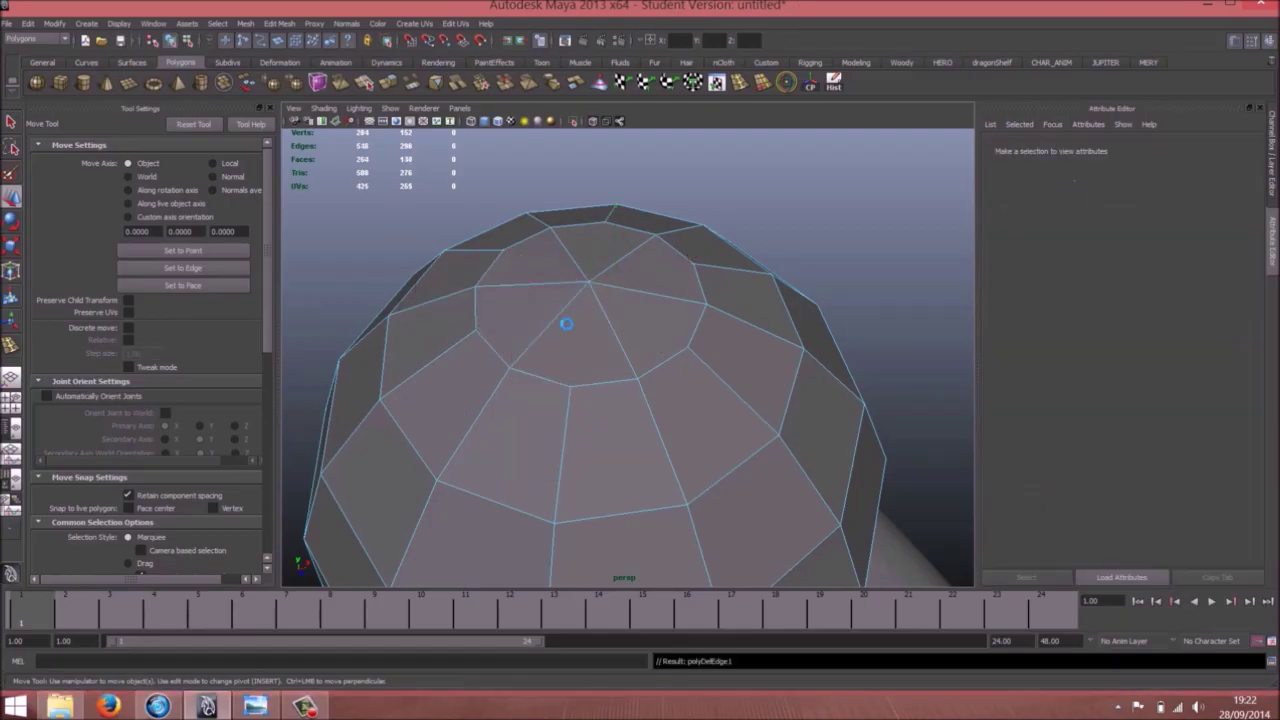
# Extrude the six faces around the dome's pole and scale them inward slightly to form a narrow rim
pyautogui.moveTo(581, 321)
pyautogui.keyDown('alt'); pyautogui.mouseDown()
pyautogui.moveTo(555, 312)
pyautogui.moveTo(592, 322)
pyautogui.mouseUp(); pyautogui.keyUp('alt')
pyautogui.moveTo(592, 322); pyautogui.dragTo(609, 337, button='right')
pyautogui.click(609, 337)
pyautogui.keyDown('shift'); pyautogui.click(642, 288); pyautogui.keyUp('shift')
pyautogui.keyDown('shift'); pyautogui.click(615, 272); pyautogui.keyUp('shift')
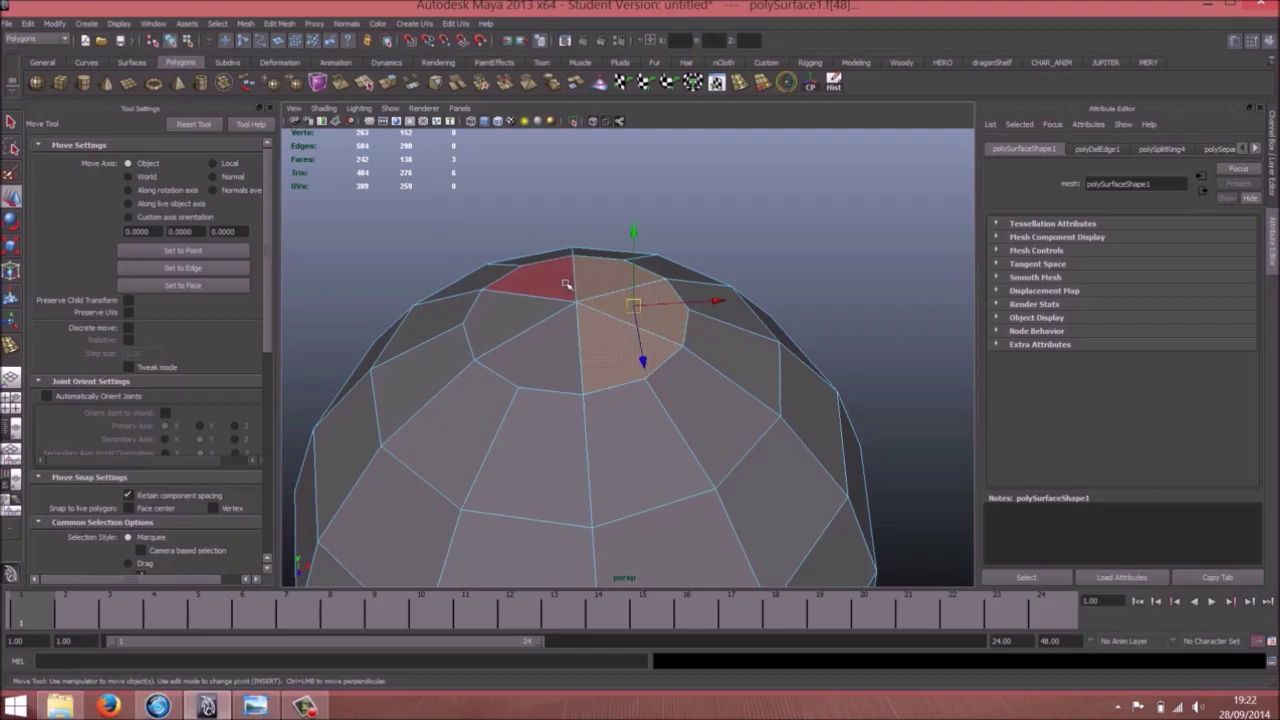
pyautogui.keyDown('shift'); pyautogui.click(528, 295); pyautogui.keyUp('shift')
pyautogui.keyDown('shift'); pyautogui.click(530, 345); pyautogui.keyUp('shift')
pyautogui.keyDown('shift'); pyautogui.click(541, 353); pyautogui.keyUp('shift')
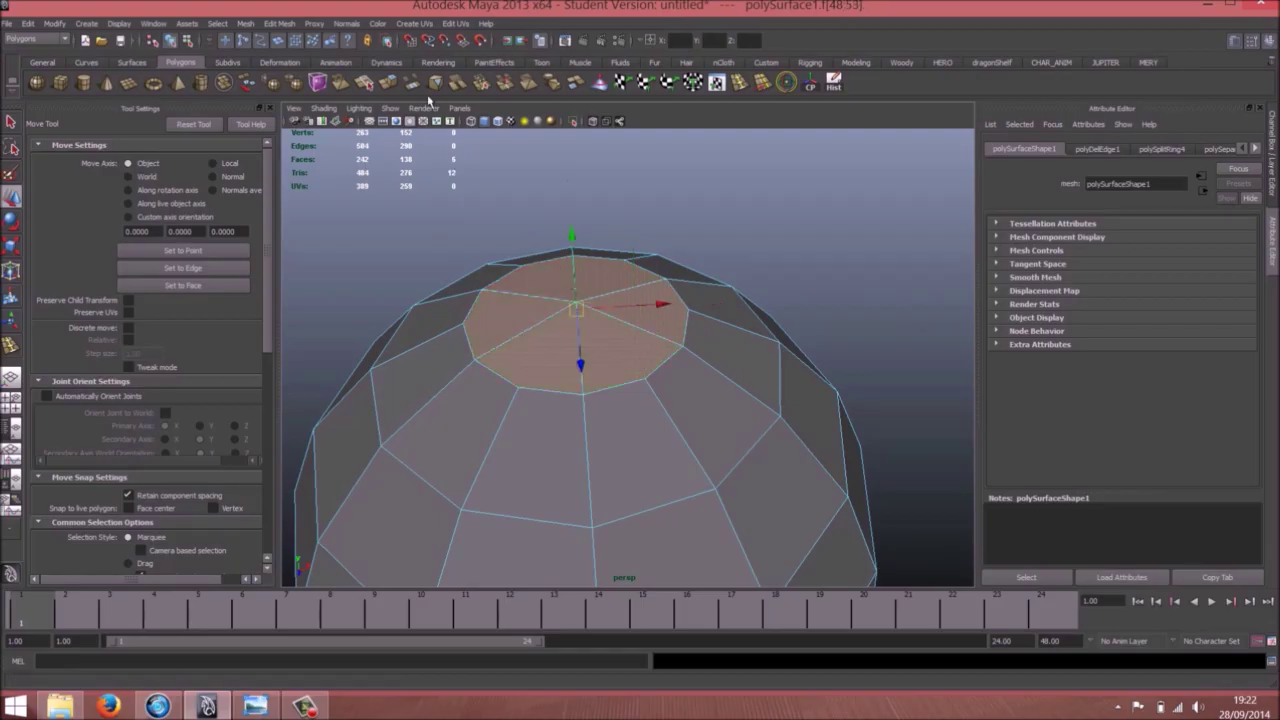
pyautogui.click(389, 85)
pyautogui.click(610, 157)
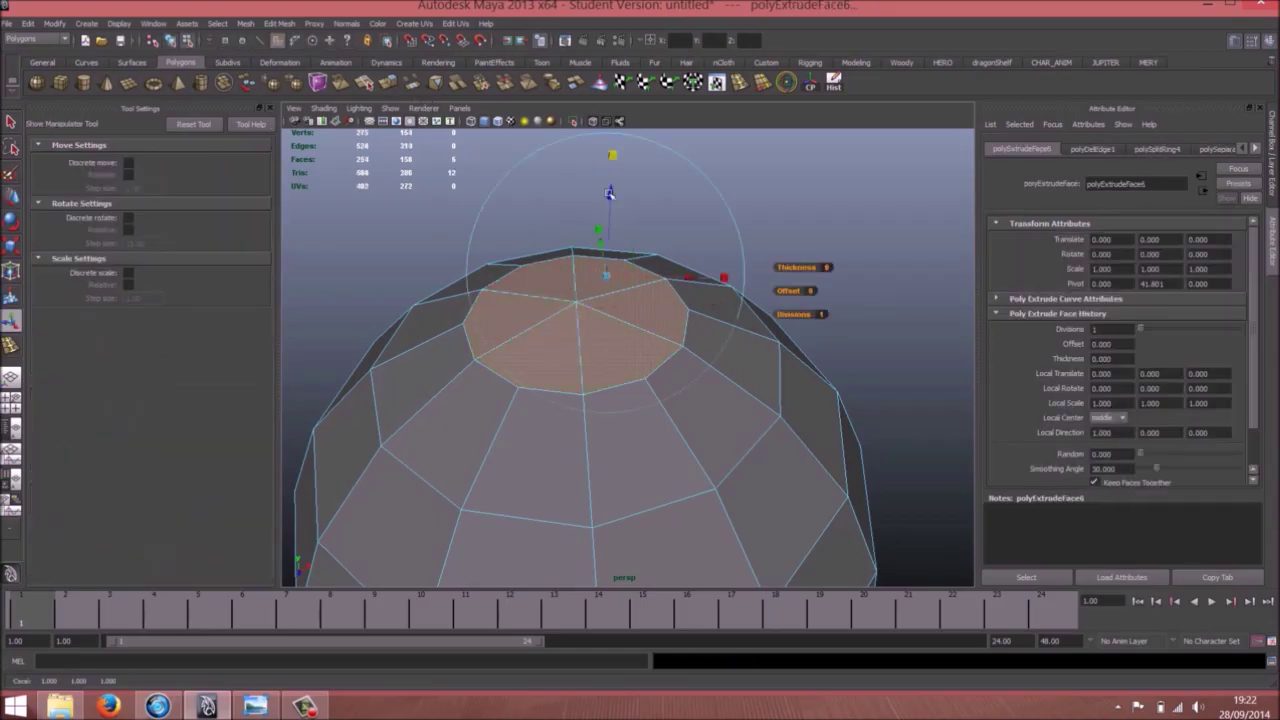
pyautogui.moveTo(607, 272); pyautogui.dragTo(594, 275)
pyautogui.keyDown('alt'); pyautogui.moveTo(533, 320); pyautogui.dragTo(614, 320); pyautogui.keyUp('alt')
# Extrude the six cap faces again and raise them along Y to form the antenna's base
pyautogui.hotkey('ctrl', 'e')
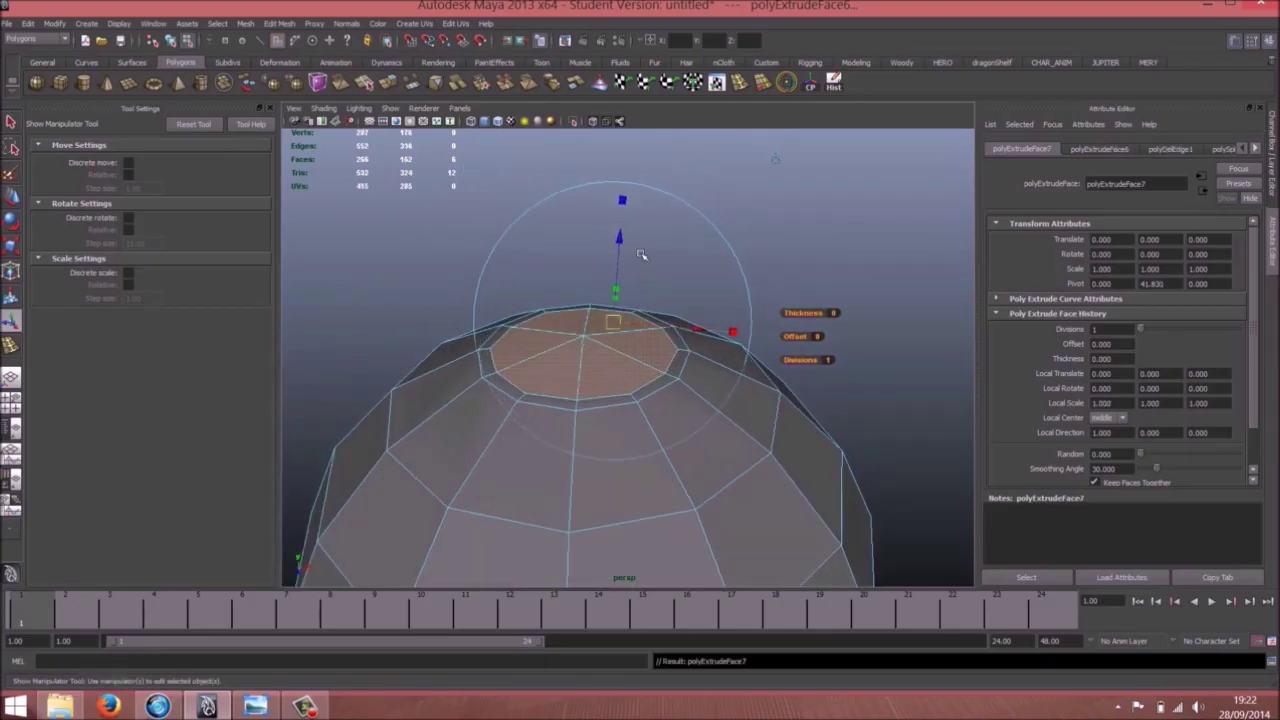
pyautogui.press('w')
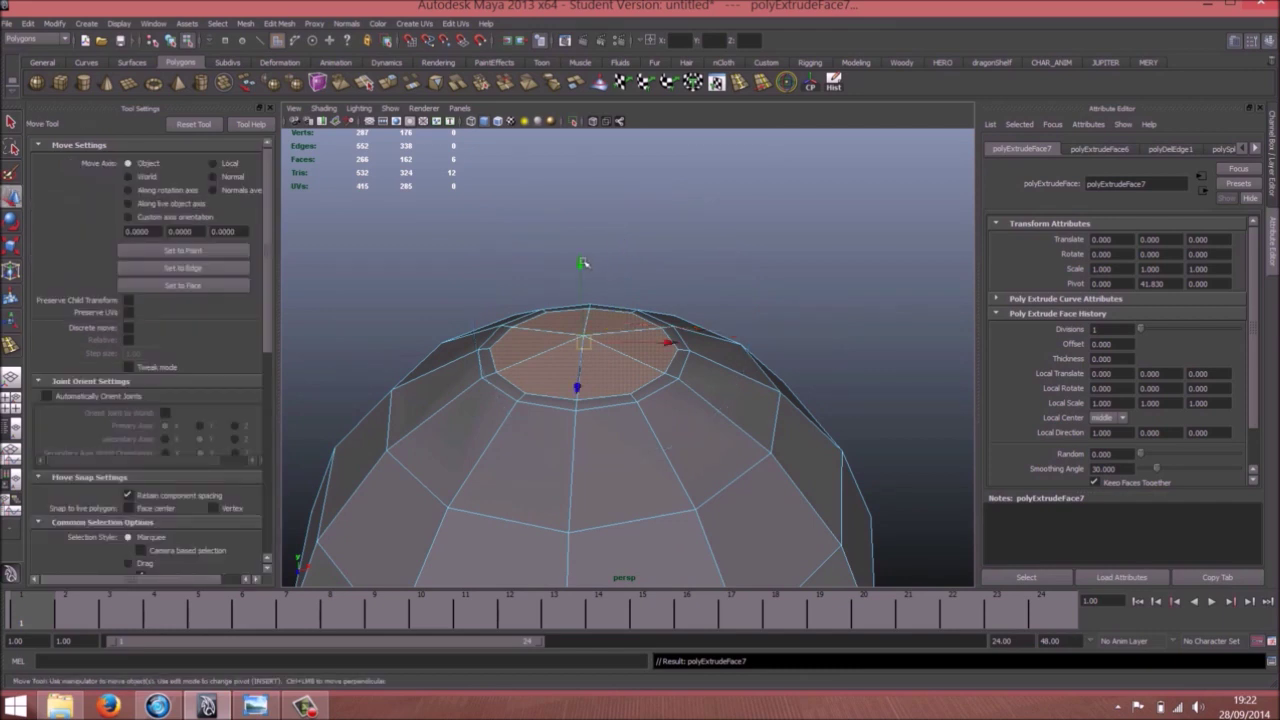
pyautogui.moveTo(583, 263); pyautogui.dragTo(576, 233)
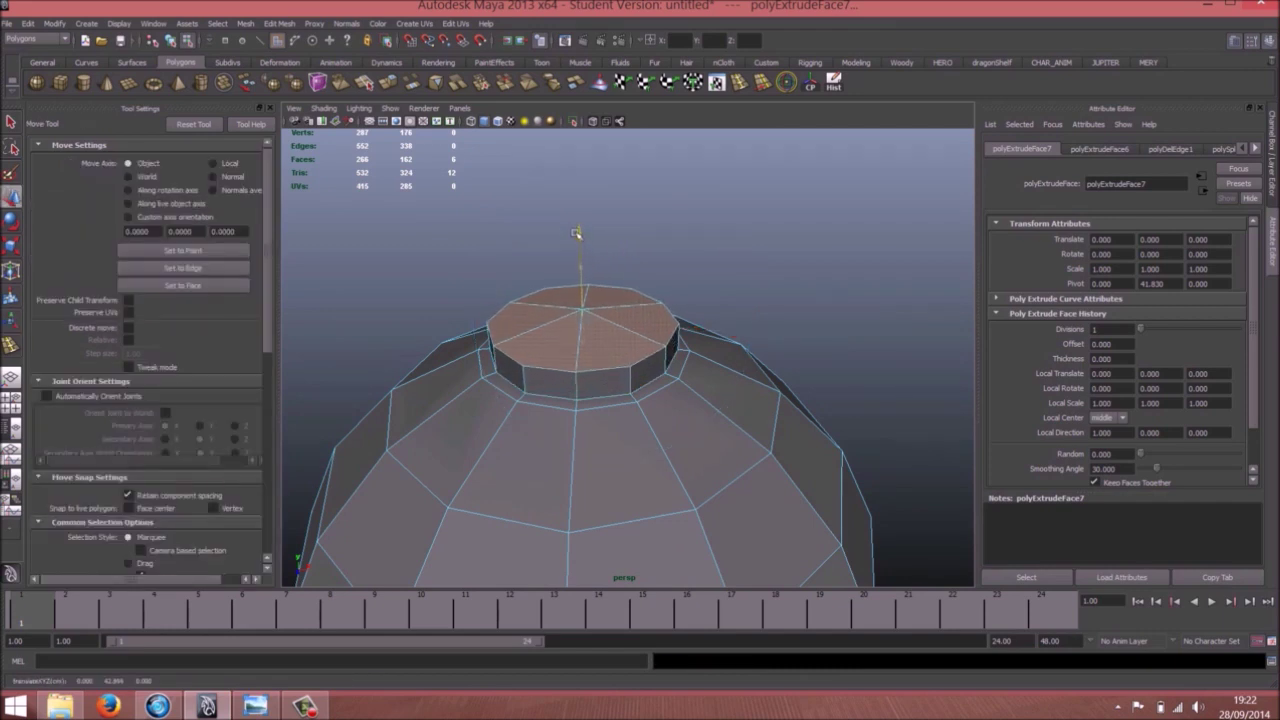
# Extrude the top of the antenna base once more, scale the faces inward, and raise them slightly into a bevel
pyautogui.hotkey('ctrl', 'e')
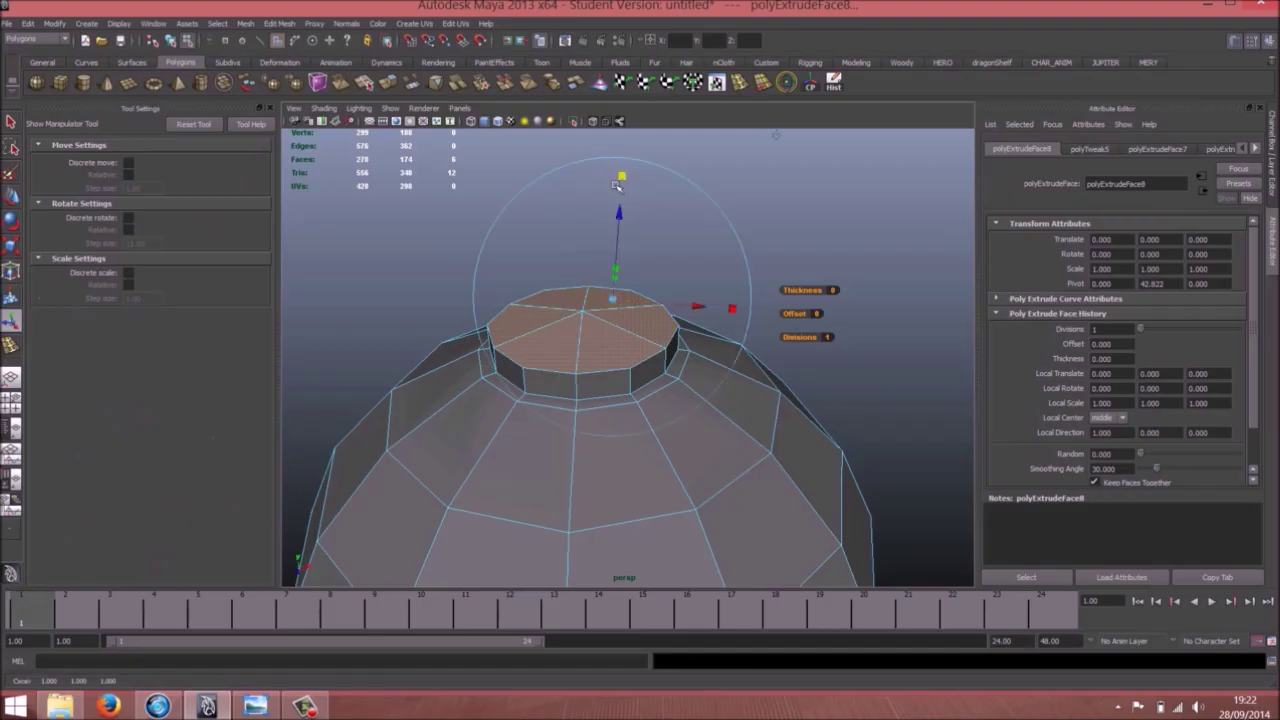
pyautogui.moveTo(617, 296); pyautogui.dragTo(592, 300)
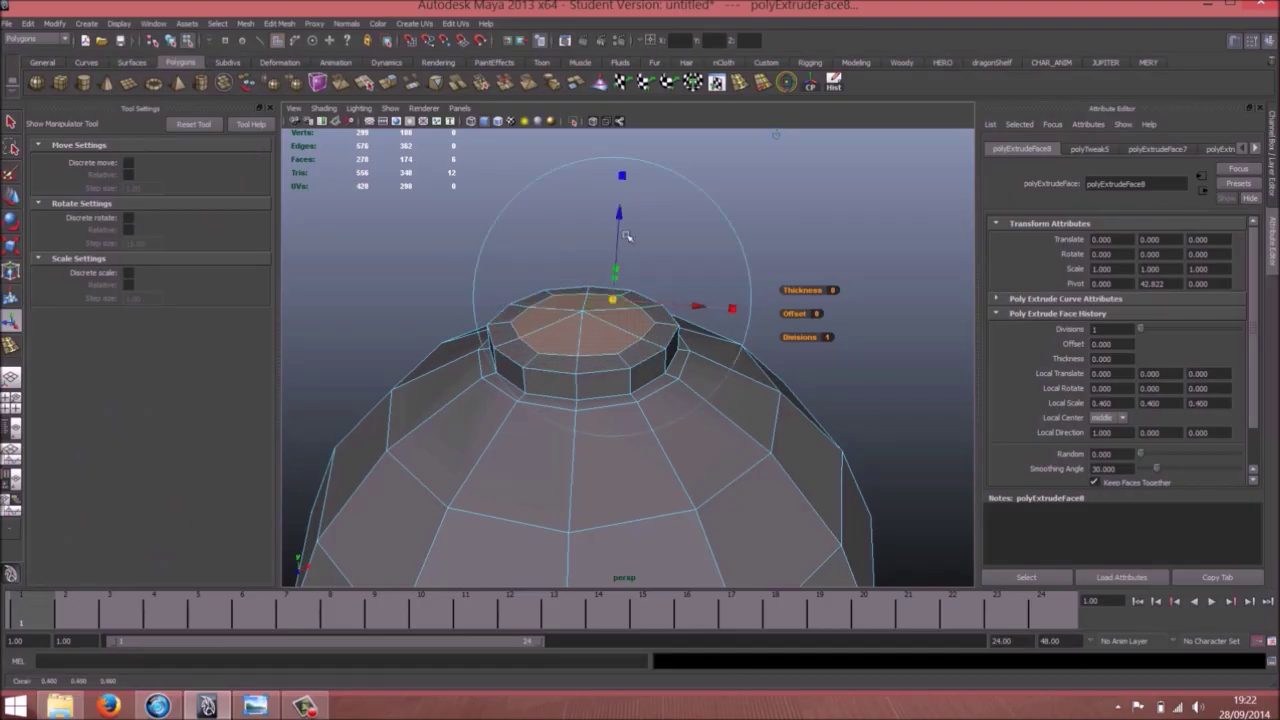
pyautogui.press('w')
pyautogui.moveTo(581, 232); pyautogui.dragTo(577, 225)
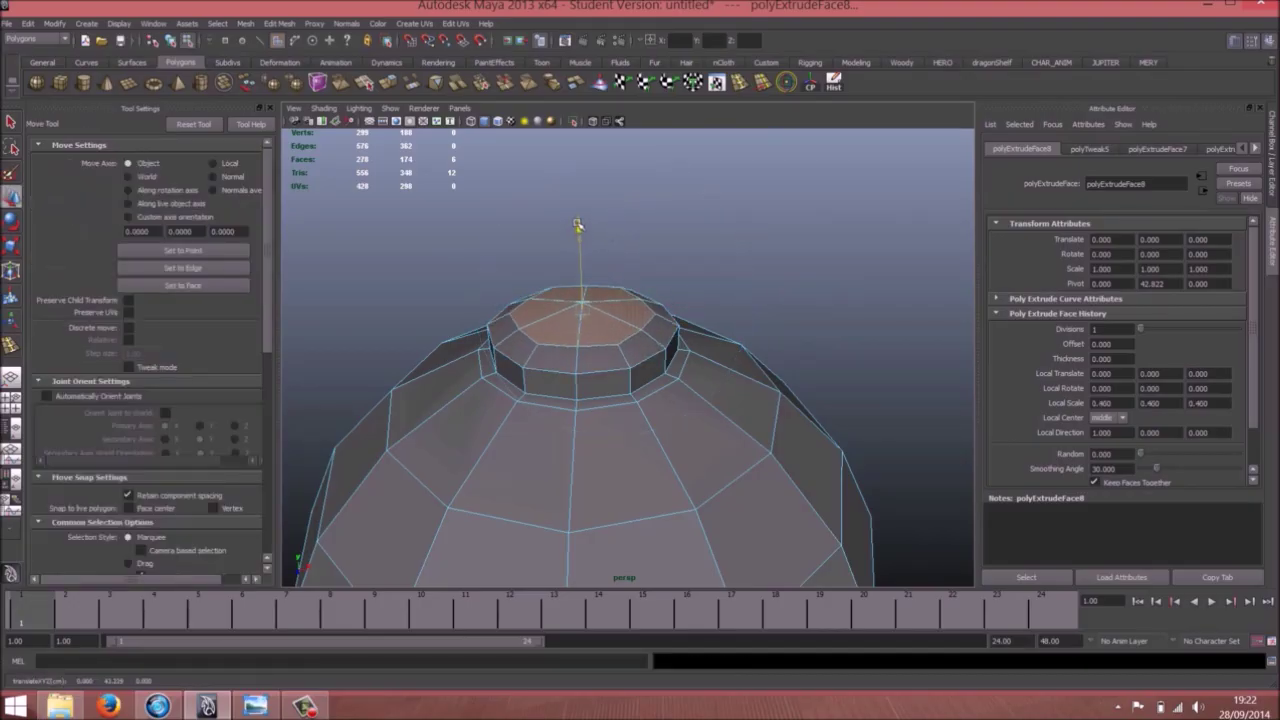
# Undo the additional extrusion and try scaling the antenna base's top faces inward slightly
pyautogui.hotkey('ctrl', 'e')
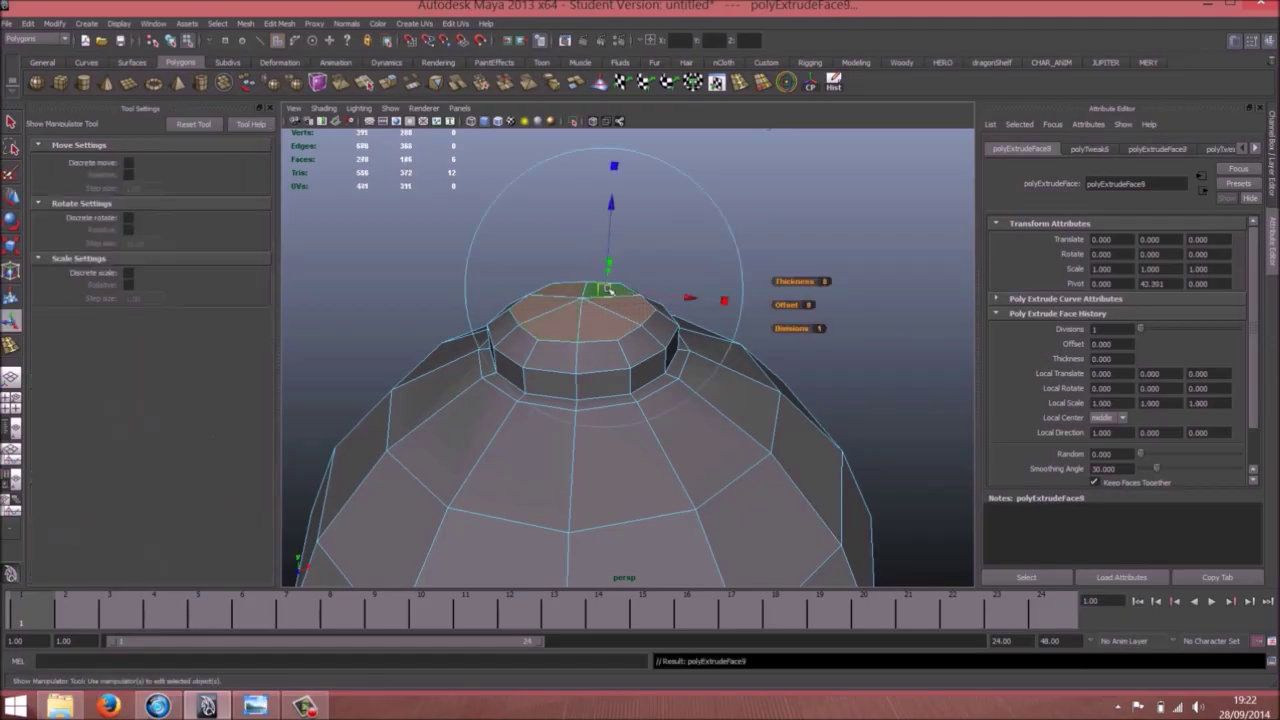
pyautogui.hotkey('ctrl', 'z')
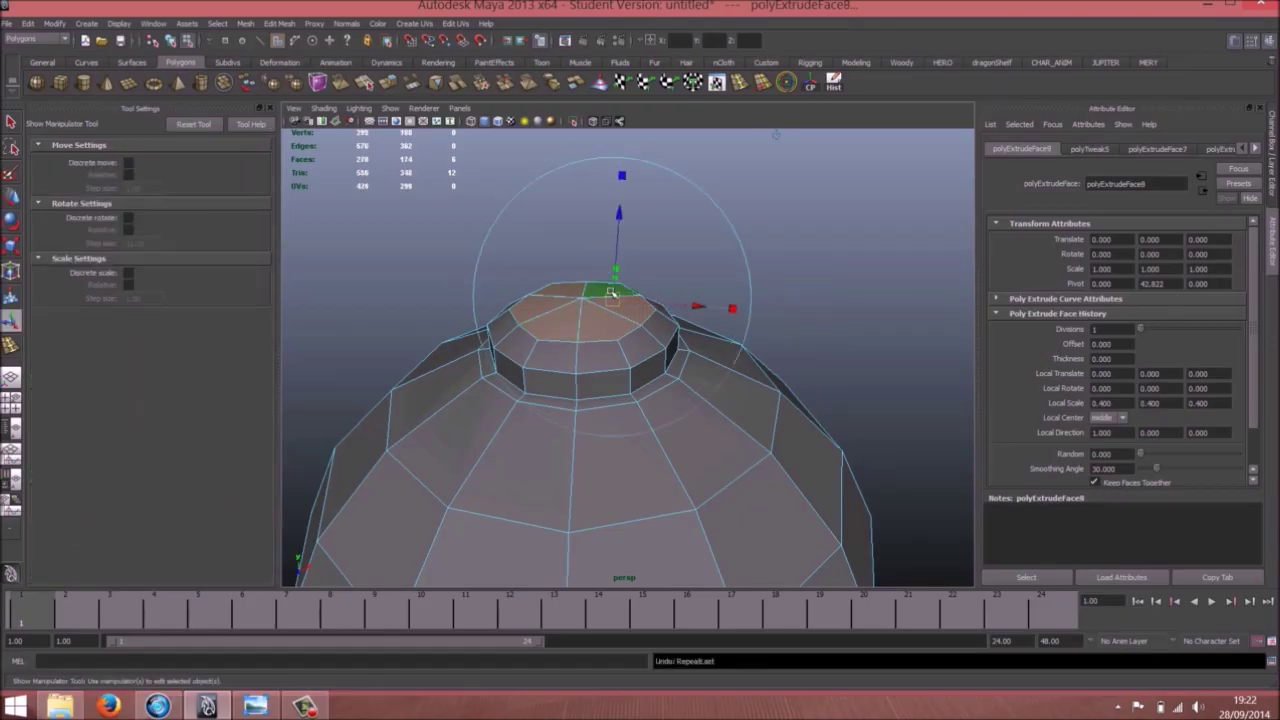
pyautogui.press('r')
pyautogui.moveTo(580, 300); pyautogui.dragTo(568, 300)
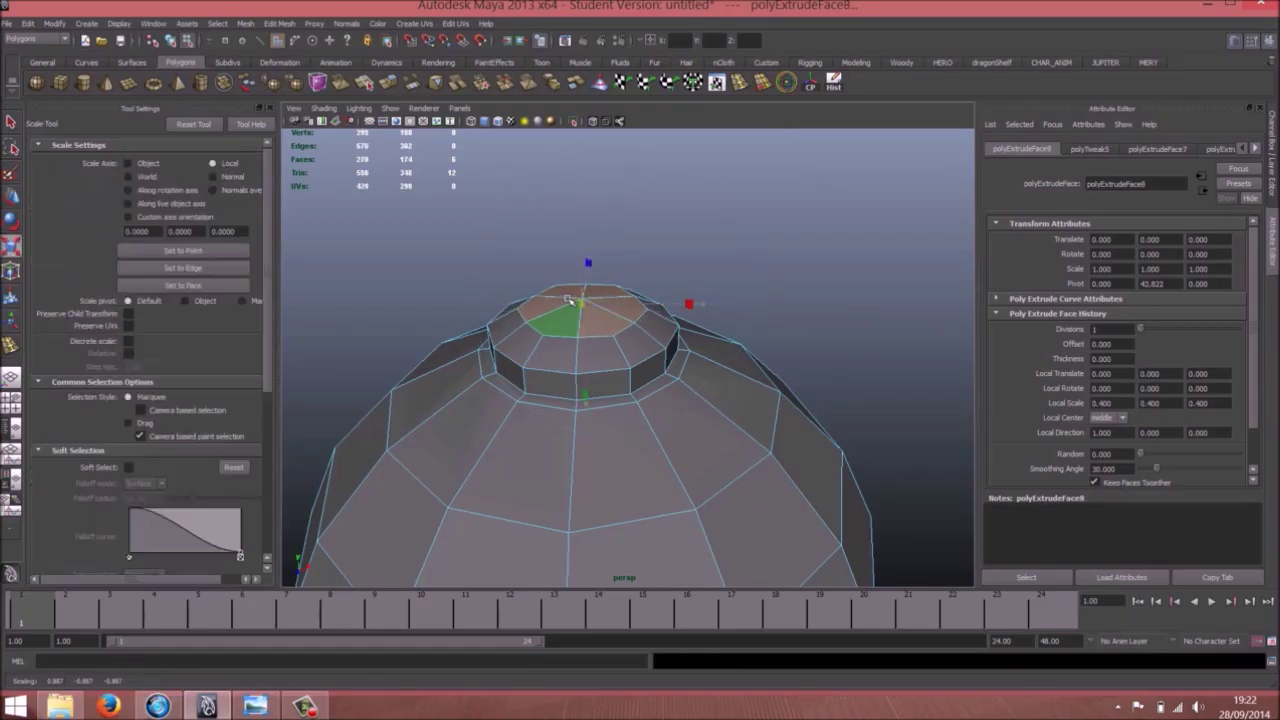
# Return to object mode, turn on the head's smooth mesh preview, and inspect the antenna base
pyautogui.moveTo(613, 377); pyautogui.dragTo(700, 365, button='right')
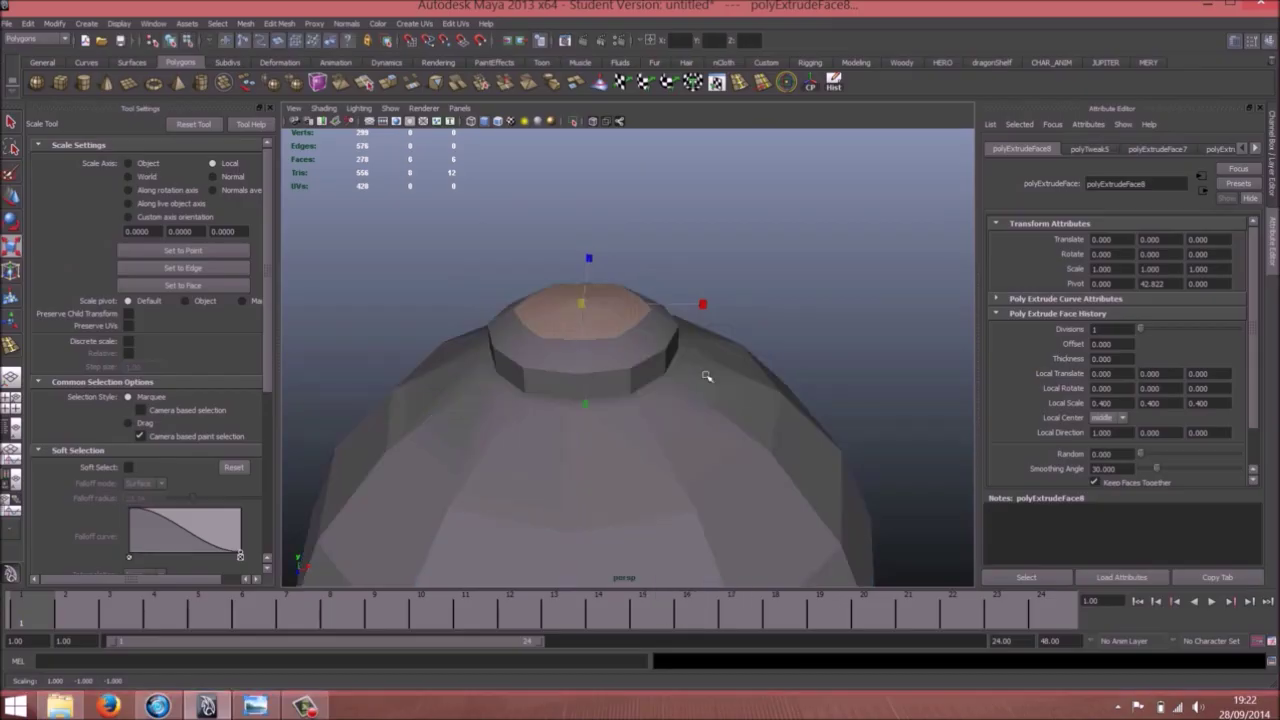
pyautogui.press('3')
pyautogui.keyDown('alt'); pyautogui.moveTo(638, 398); pyautogui.dragTo(634, 363); pyautogui.keyUp('alt')
pyautogui.click(717, 280)
pyautogui.scroll(-4, 612, 350)
pyautogui.click(583, 360)
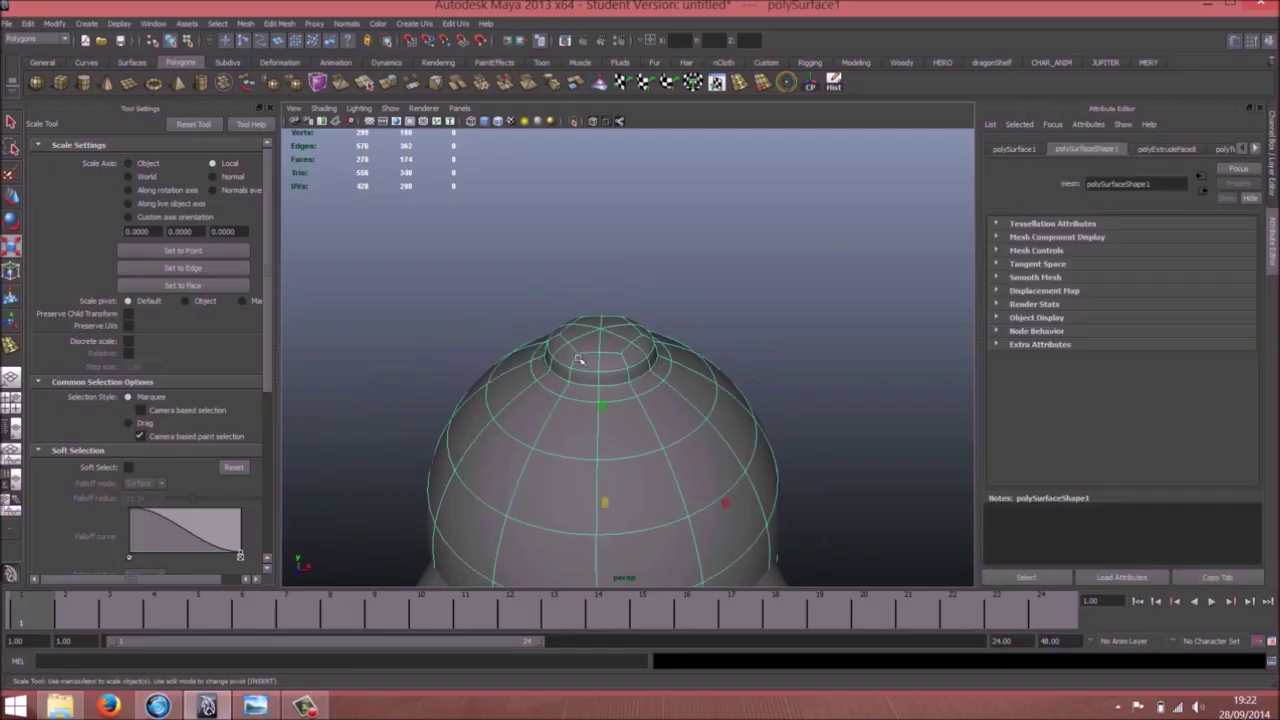
pyautogui.keyDown('alt'); pyautogui.moveTo(535, 364); pyautogui.dragTo(590, 373); pyautogui.keyUp('alt')
pyautogui.scroll(4, 603, 363)
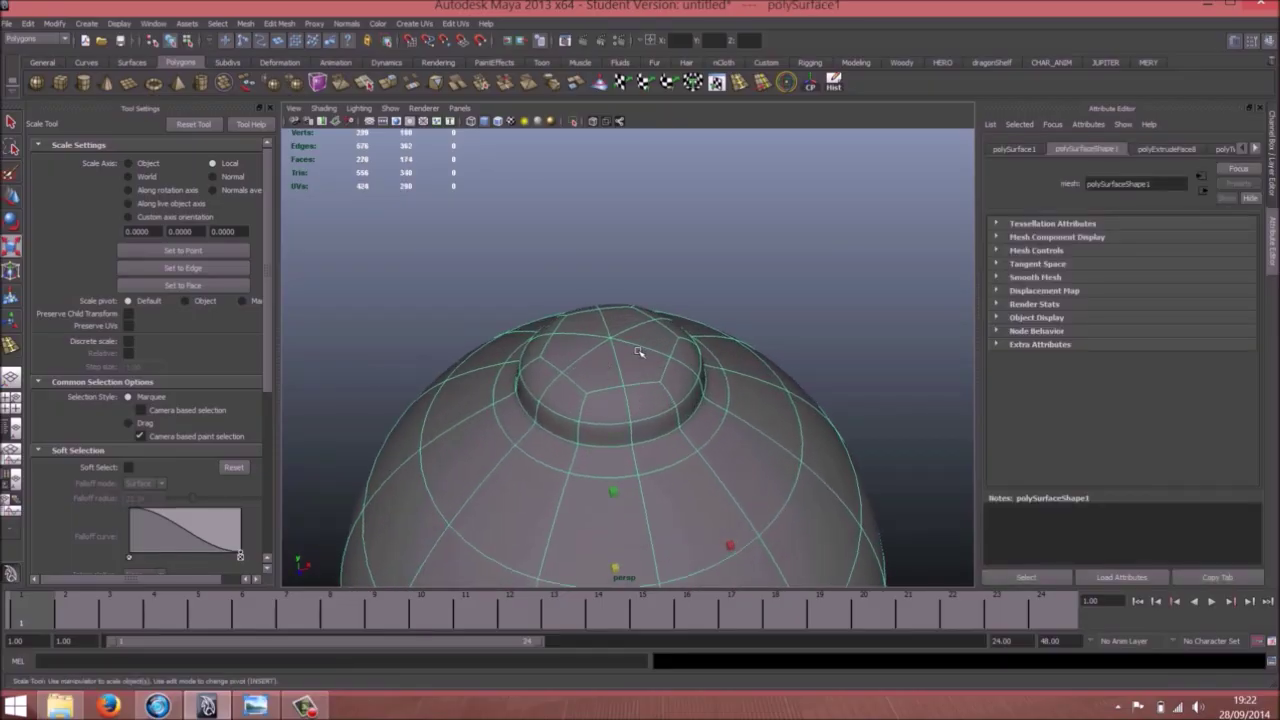
# Turn off the smooth preview, select the six top faces of the antenna base, and scale them inward
pyautogui.press('1')
pyautogui.rightClick(625, 372)
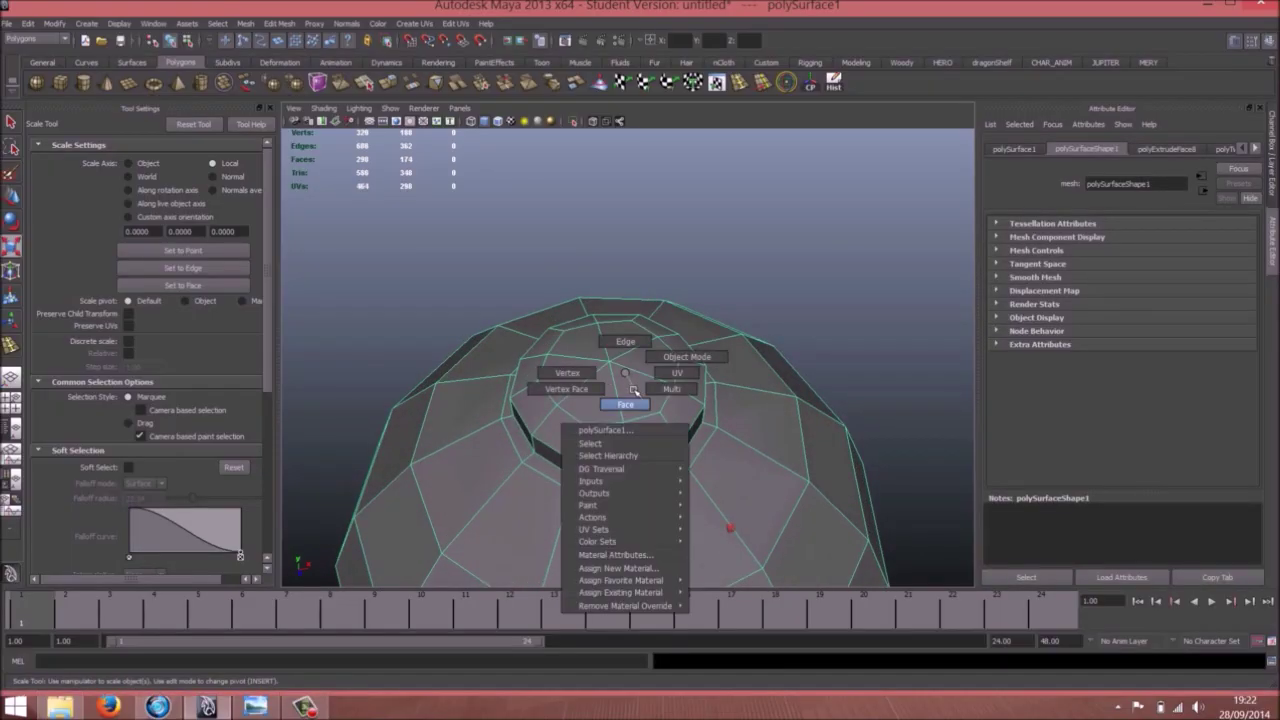
pyautogui.moveTo(633, 390); pyautogui.dragTo(629, 400, button='right')
pyautogui.click(594, 400)
pyautogui.keyDown('shift'); pyautogui.click(652, 387); pyautogui.keyUp('shift')
pyautogui.keyDown('shift'); pyautogui.click(652, 360); pyautogui.keyUp('shift')
pyautogui.keyDown('shift'); pyautogui.click(626, 341); pyautogui.keyUp('shift')
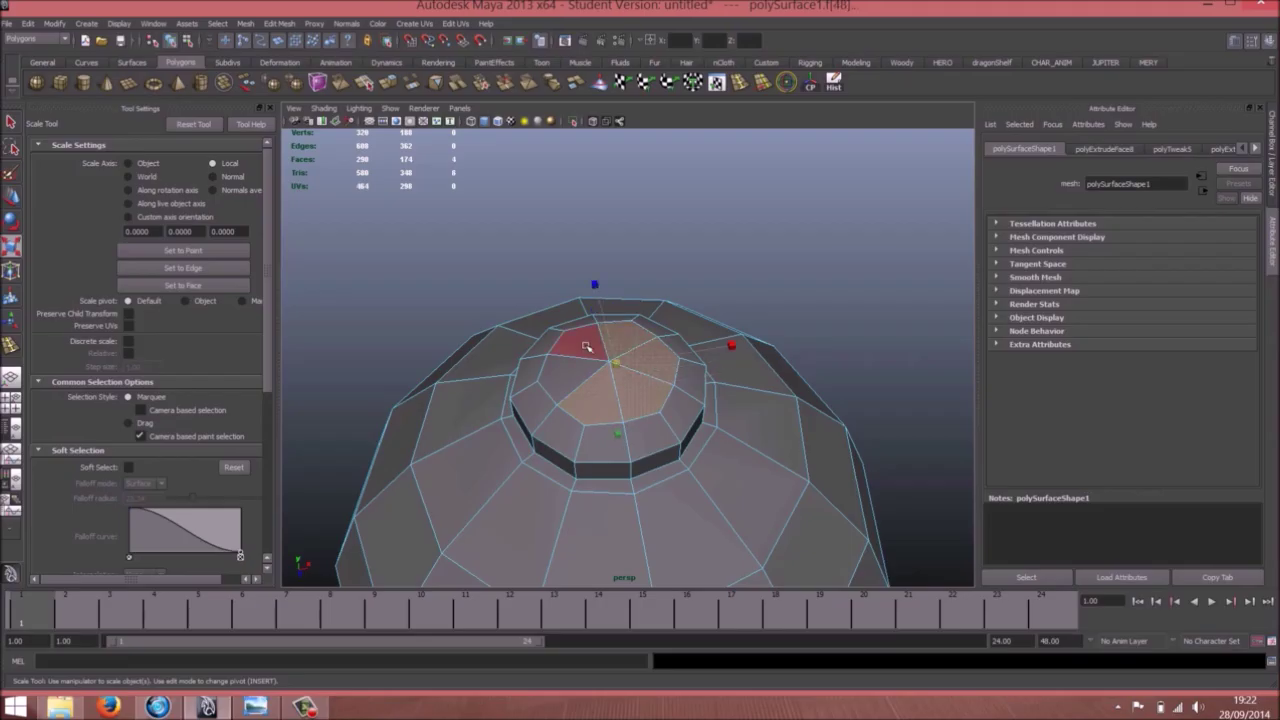
pyautogui.keyDown('shift'); pyautogui.click(586, 346); pyautogui.keyUp('shift')
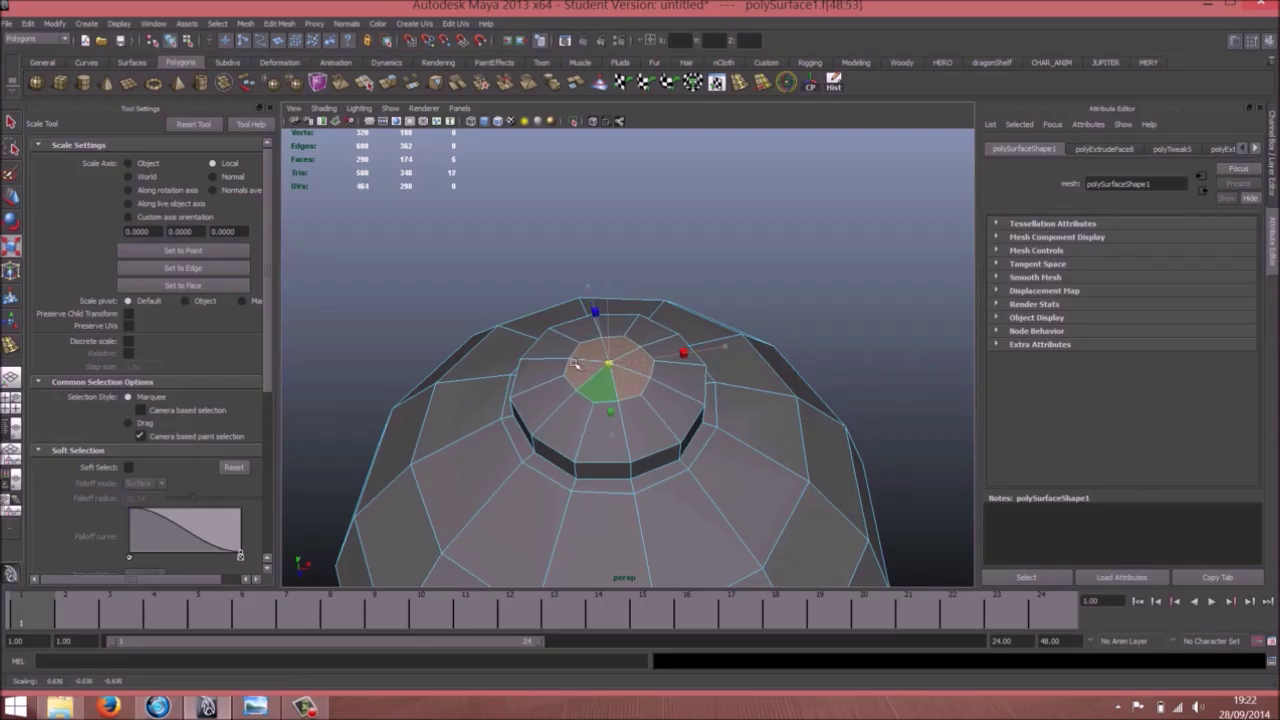
# Extrude the small cap faces and raise them far up along Y to form the antenna's shaft
pyautogui.keyDown('alt'); pyautogui.moveTo(601, 386); pyautogui.dragTo(573, 354); pyautogui.keyUp('alt')
pyautogui.press('g')
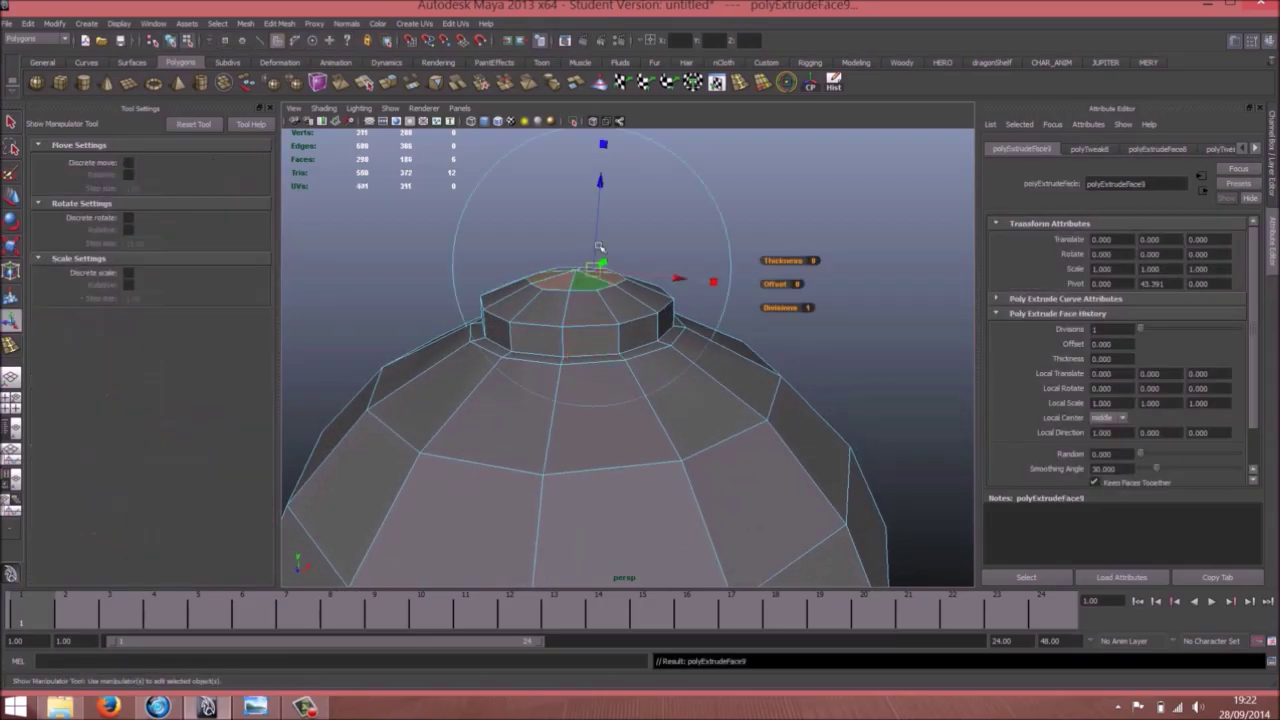
pyautogui.keyDown('alt'); pyautogui.moveTo(600, 248); pyautogui.dragTo(588, 322, button='middle'); pyautogui.keyUp('alt')
pyautogui.press('w')
pyautogui.scroll(-4, 590, 292)
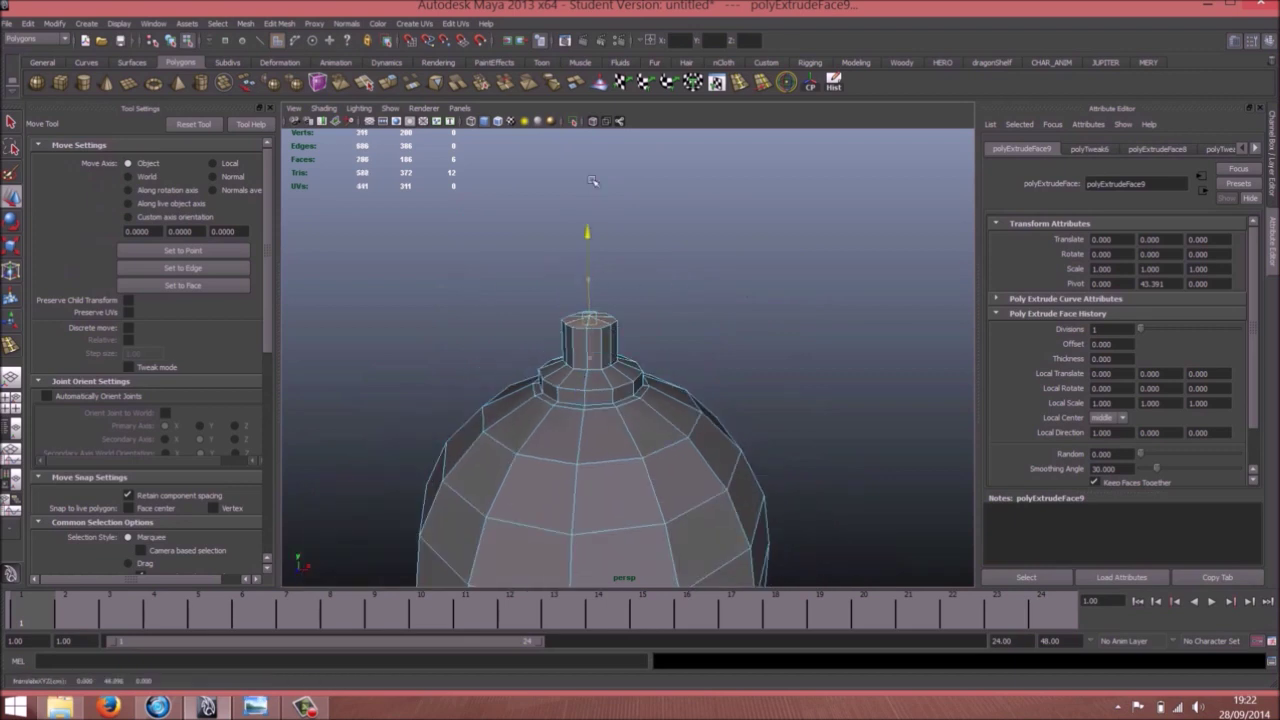
pyautogui.moveTo(592, 181); pyautogui.dragTo(599, 83)
pyautogui.keyDown('alt'); pyautogui.moveTo(619, 160); pyautogui.dragTo(616, 285, button='middle'); pyautogui.keyUp('alt')
# Taper the antenna by scaling its top faces inward, and raise them a little further along Y
pyautogui.press('r')
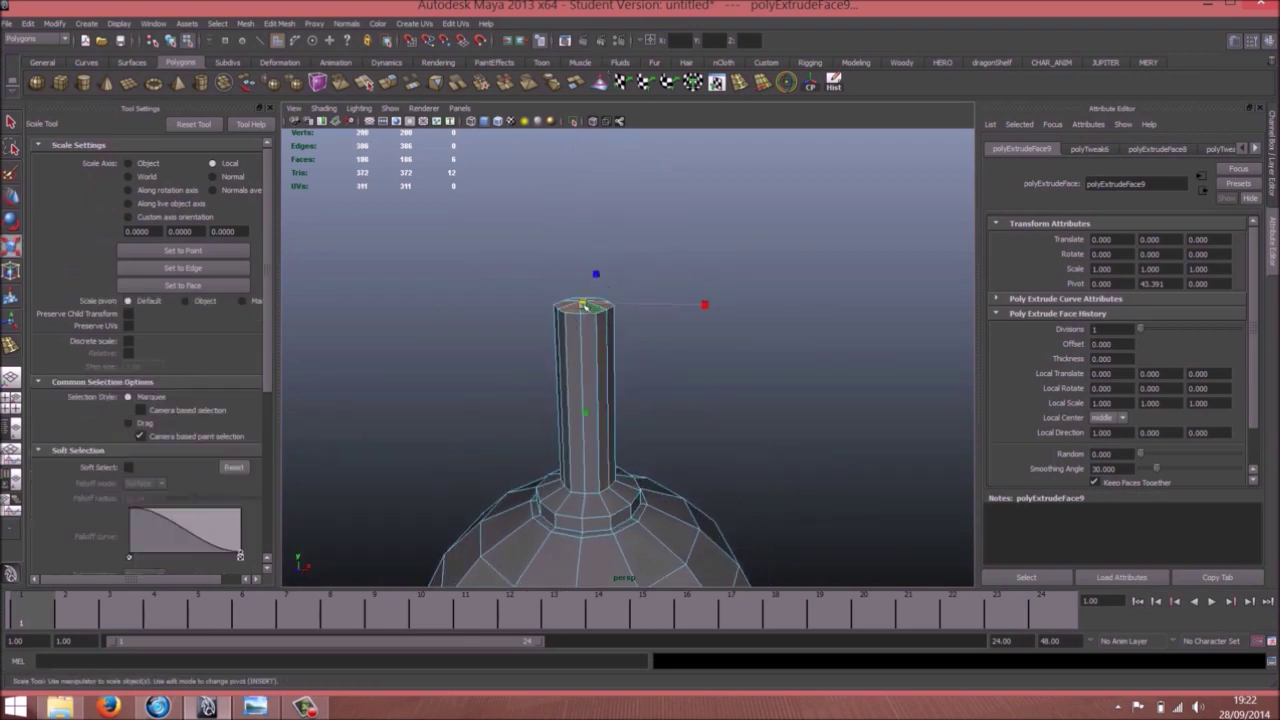
pyautogui.moveTo(568, 304); pyautogui.dragTo(564, 304)
pyautogui.keyDown('alt'); pyautogui.moveTo(720, 349); pyautogui.dragTo(497, 371, button='right'); pyautogui.keyUp('alt')
pyautogui.keyDown('alt'); pyautogui.moveTo(627, 495); pyautogui.dragTo(640, 360, button='middle'); pyautogui.keyUp('alt')
pyautogui.keyDown('alt'); pyautogui.moveTo(640, 360); pyautogui.dragTo(643, 334); pyautogui.keyUp('alt')
pyautogui.keyDown('alt'); pyautogui.moveTo(643, 334); pyautogui.dragTo(643, 463, button='middle'); pyautogui.keyUp('alt')
pyautogui.keyDown('alt'); pyautogui.moveTo(643, 463); pyautogui.dragTo(825, 401, button='right'); pyautogui.keyUp('alt')
pyautogui.keyDown('alt'); pyautogui.moveTo(825, 401); pyautogui.dragTo(812, 455); pyautogui.keyUp('alt')
pyautogui.keyDown('alt'); pyautogui.moveTo(660, 420); pyautogui.dragTo(830, 400, button='right'); pyautogui.keyUp('alt')
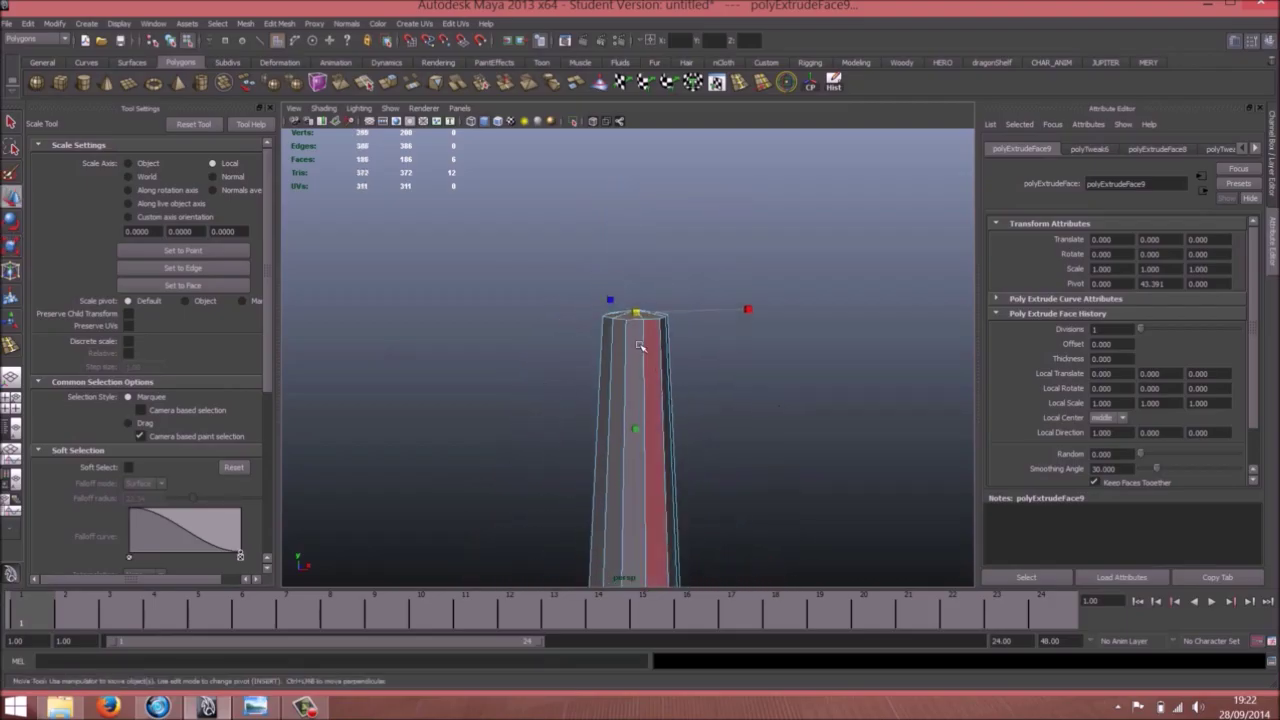
pyautogui.press('w')
pyautogui.moveTo(635, 238); pyautogui.dragTo(638, 218)
# Select the edge loop where the antenna's shaft meets its base and scale it inward
pyautogui.moveTo(639, 360); pyautogui.dragTo(470, 334, button='right')
pyautogui.click(649, 349)
pyautogui.keyDown('alt'); pyautogui.moveTo(660, 455); pyautogui.dragTo(668, 318, button='middle'); pyautogui.keyUp('alt')
pyautogui.keyDown('alt'); pyautogui.moveTo(668, 318); pyautogui.dragTo(740, 397, button='right'); pyautogui.keyUp('alt')
pyautogui.moveTo(632, 412); pyautogui.dragTo(632, 379, button='right')
pyautogui.doubleClick(628, 406)
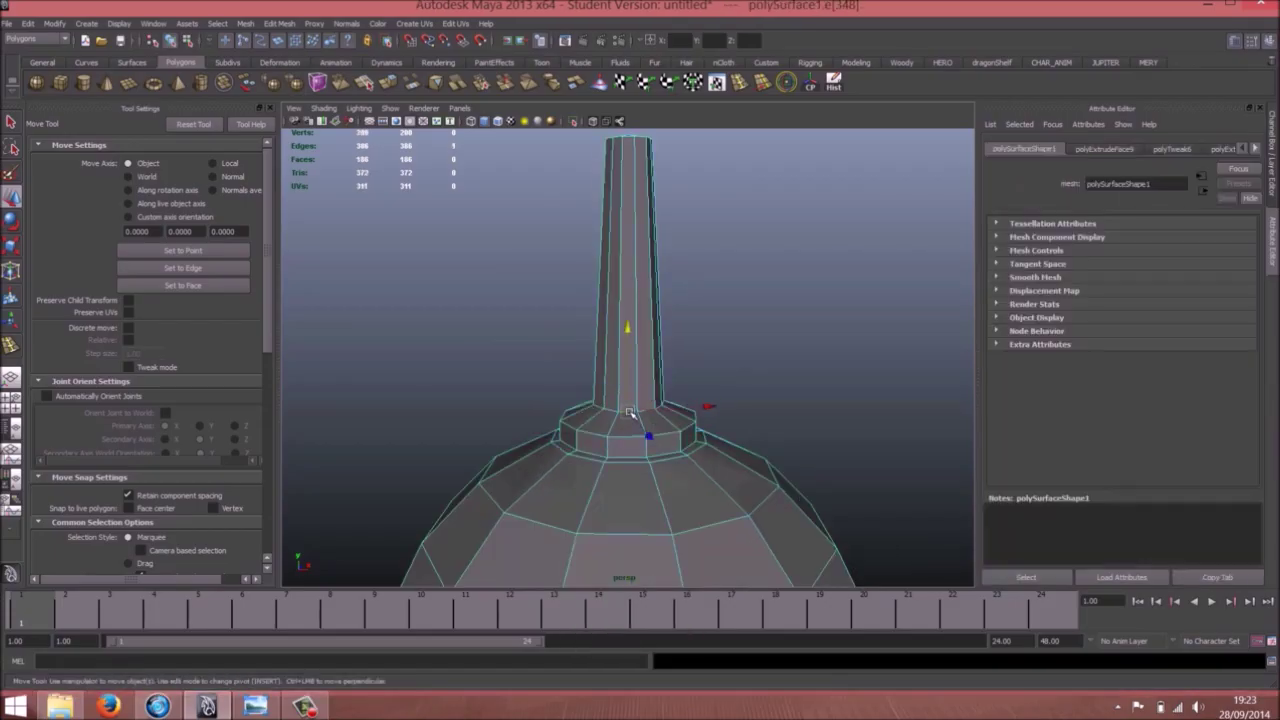
pyautogui.press('r')
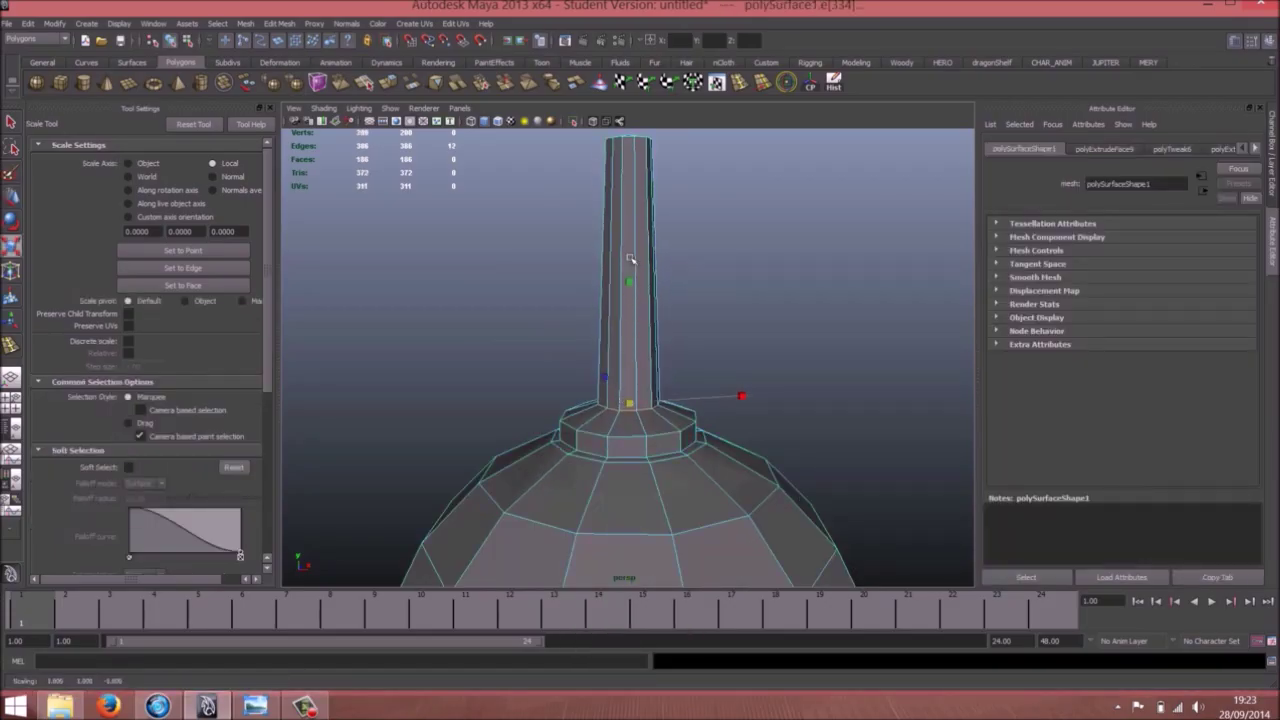
# Select the vertices at the antenna's tip, scale them inward slightly, and return to object mode
pyautogui.keyDown('alt'); pyautogui.moveTo(632, 168); pyautogui.dragTo(626, 261, button='middle'); pyautogui.keyUp('alt')
pyautogui.moveTo(626, 261); pyautogui.dragTo(576, 254, button='right')
pyautogui.moveTo(568, 211); pyautogui.dragTo(692, 258)
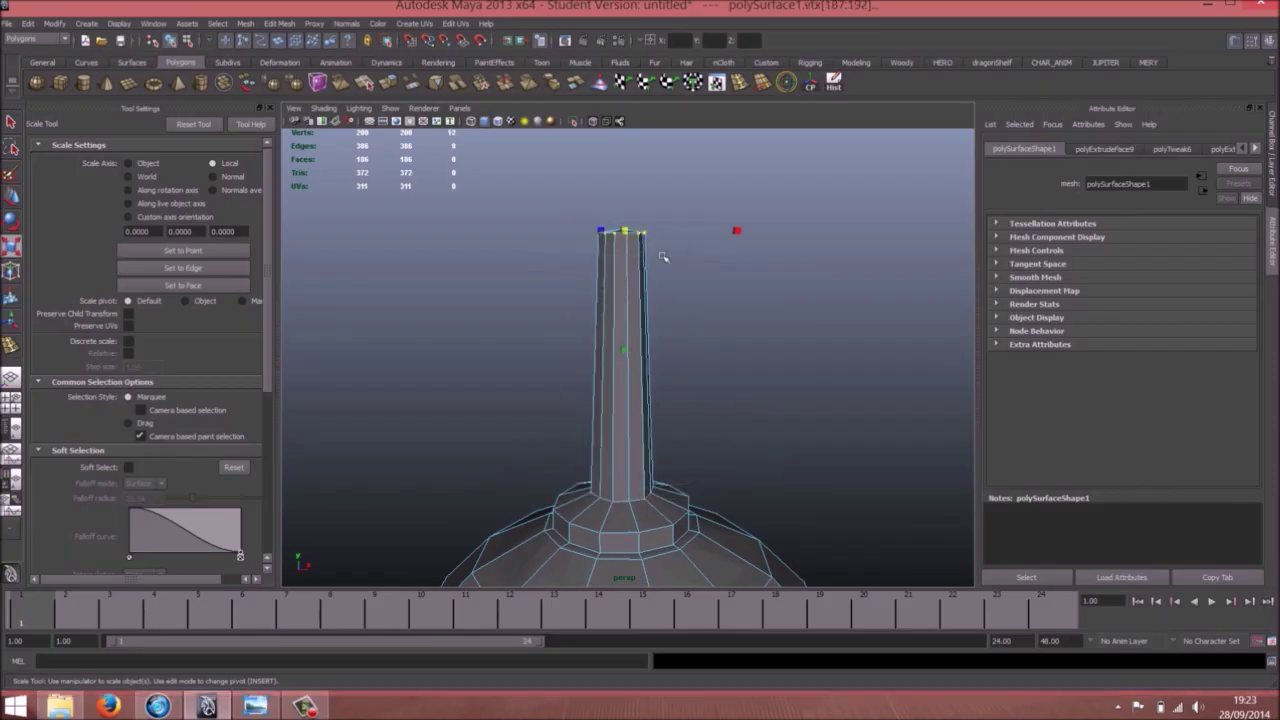
pyautogui.keyDown('alt'); pyautogui.moveTo(624, 230); pyautogui.dragTo(580, 252); pyautogui.keyUp('alt')
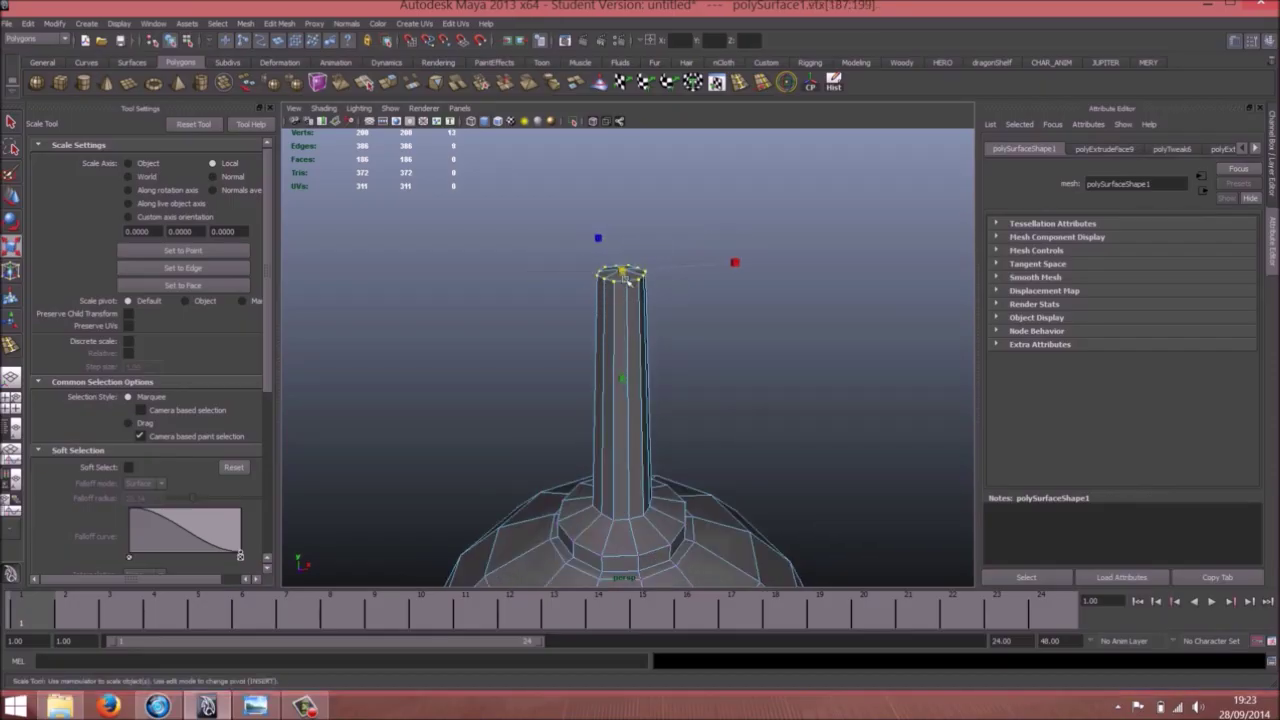
pyautogui.press('w')
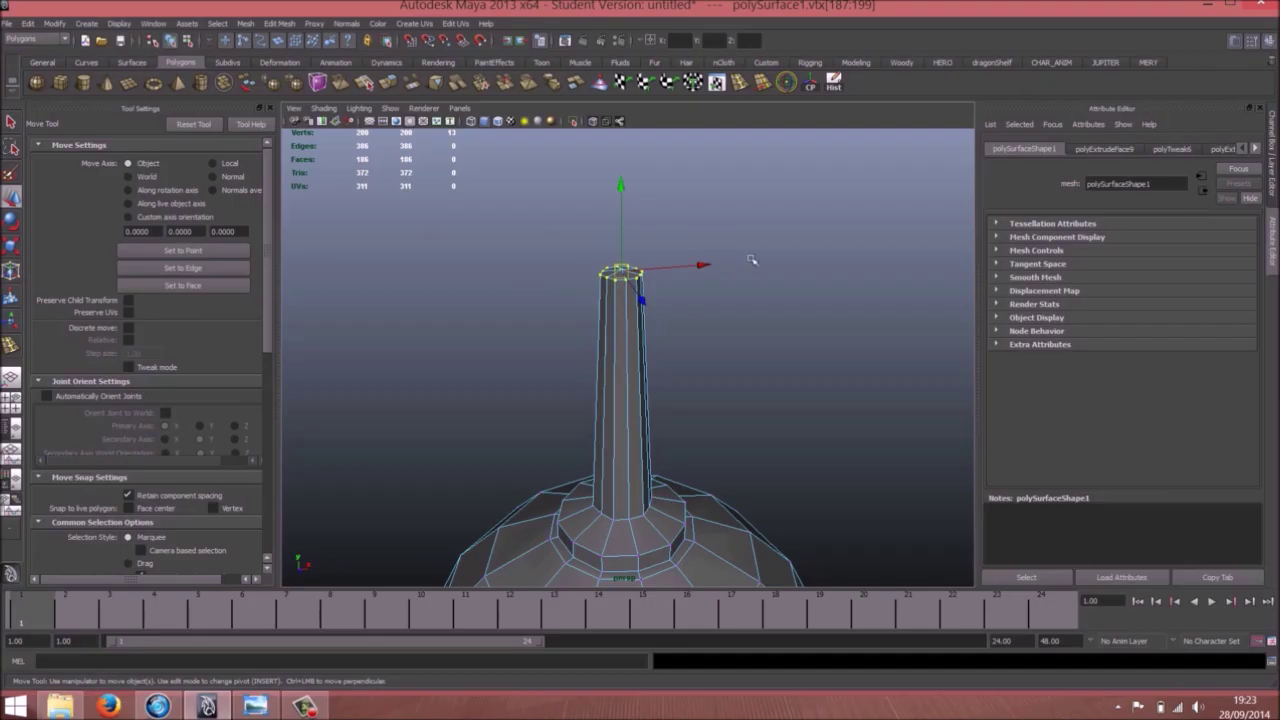
pyautogui.press('F8')
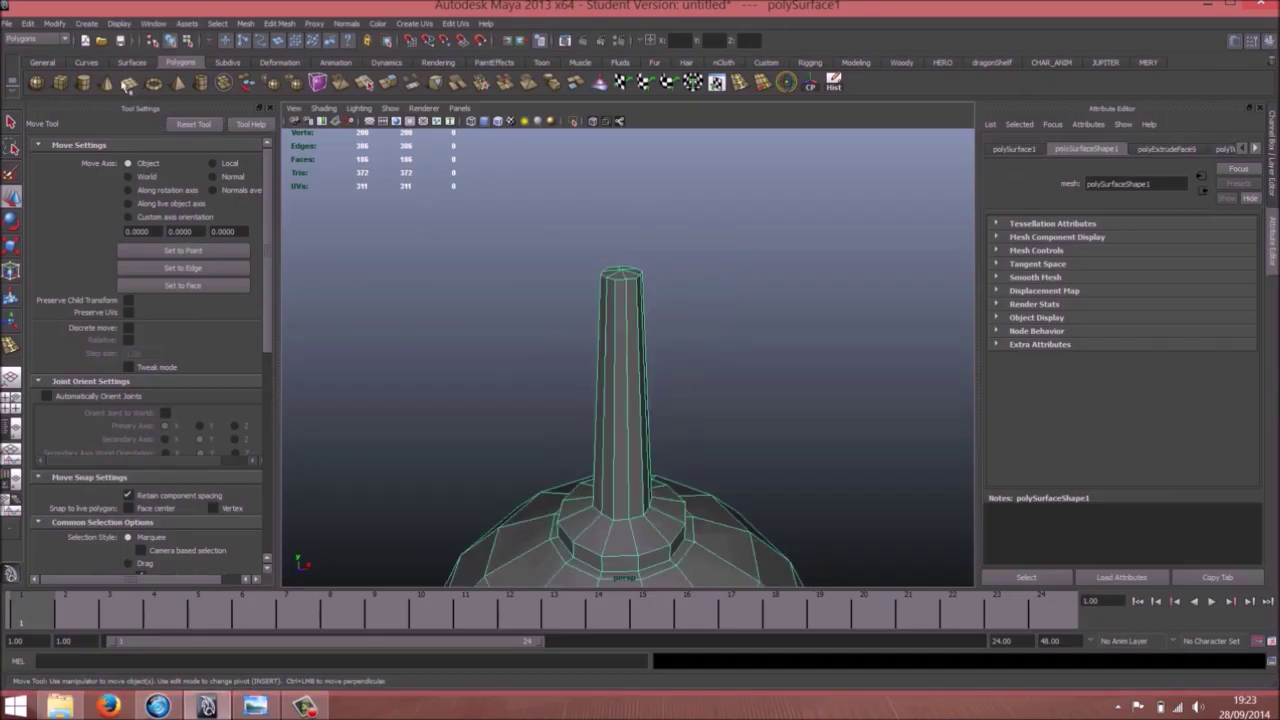
# Create a polygon sphere and raise it along Y above the head's antenna
pyautogui.click(38, 85)
pyautogui.scroll(-6, 466, 366)
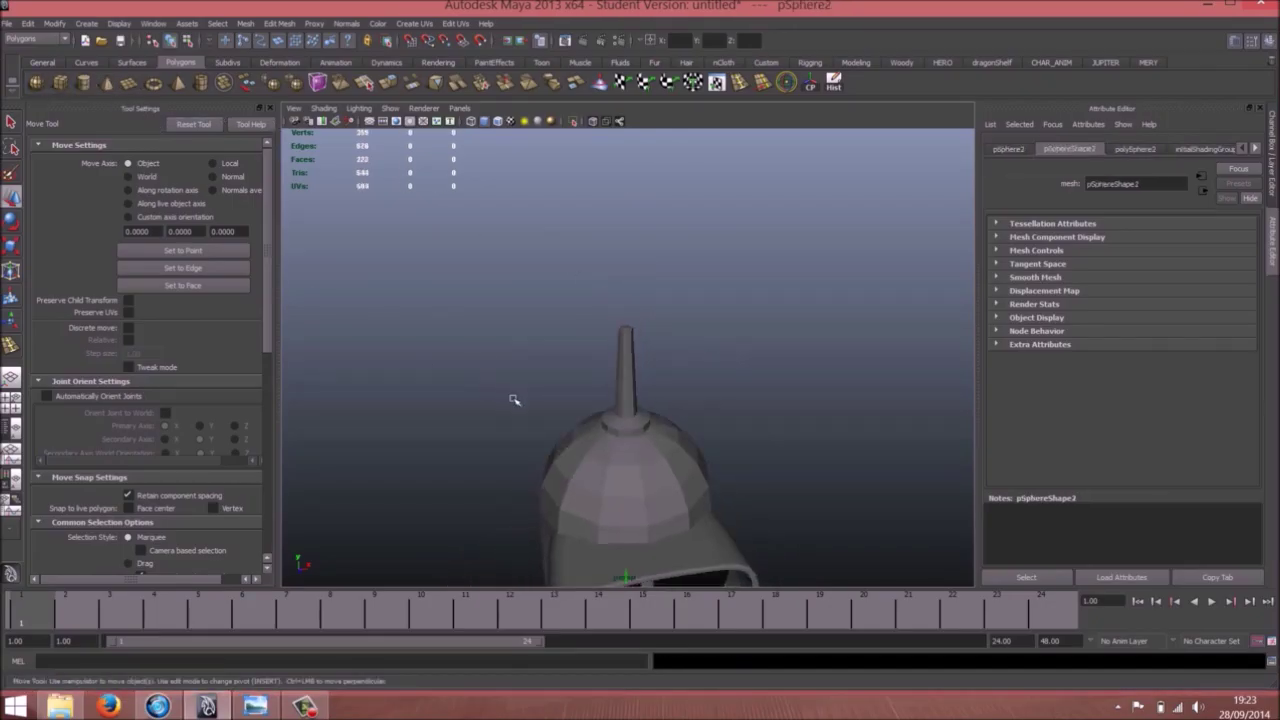
pyautogui.keyDown('alt'); pyautogui.moveTo(656, 440); pyautogui.dragTo(623, 309, button='middle'); pyautogui.keyUp('alt')
pyautogui.scroll(-4, 645, 430)
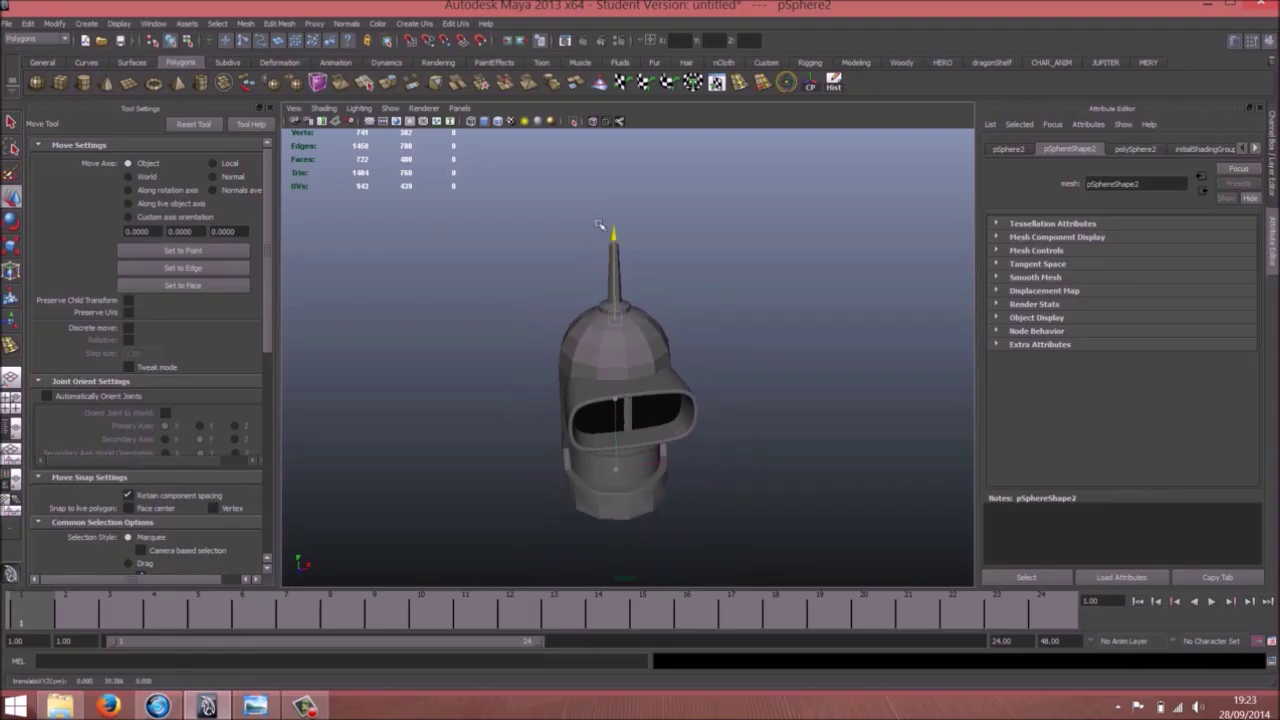
pyautogui.hotkey('ctrl', 'z')
pyautogui.hotkey('ctrl', 'z')
pyautogui.hotkey('ctrl', 'z')
pyautogui.hotkey('ctrl', 'z')
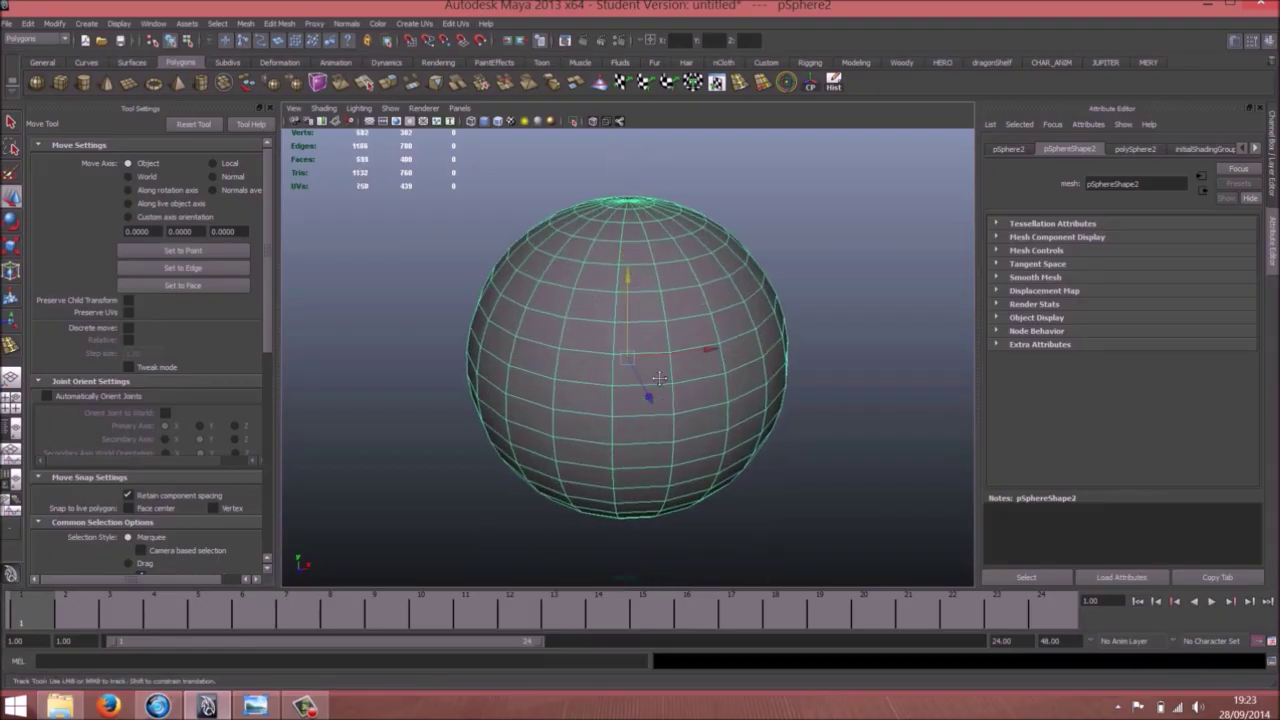
# Move the sphere's pivot from its centre to the pole at its underside
pyautogui.hotkey('ctrl', 'z')
pyautogui.hotkey('ctrl', 'z')
pyautogui.hotkey('ctrl', 'z')
pyautogui.hotkey('ctrl', 'z')
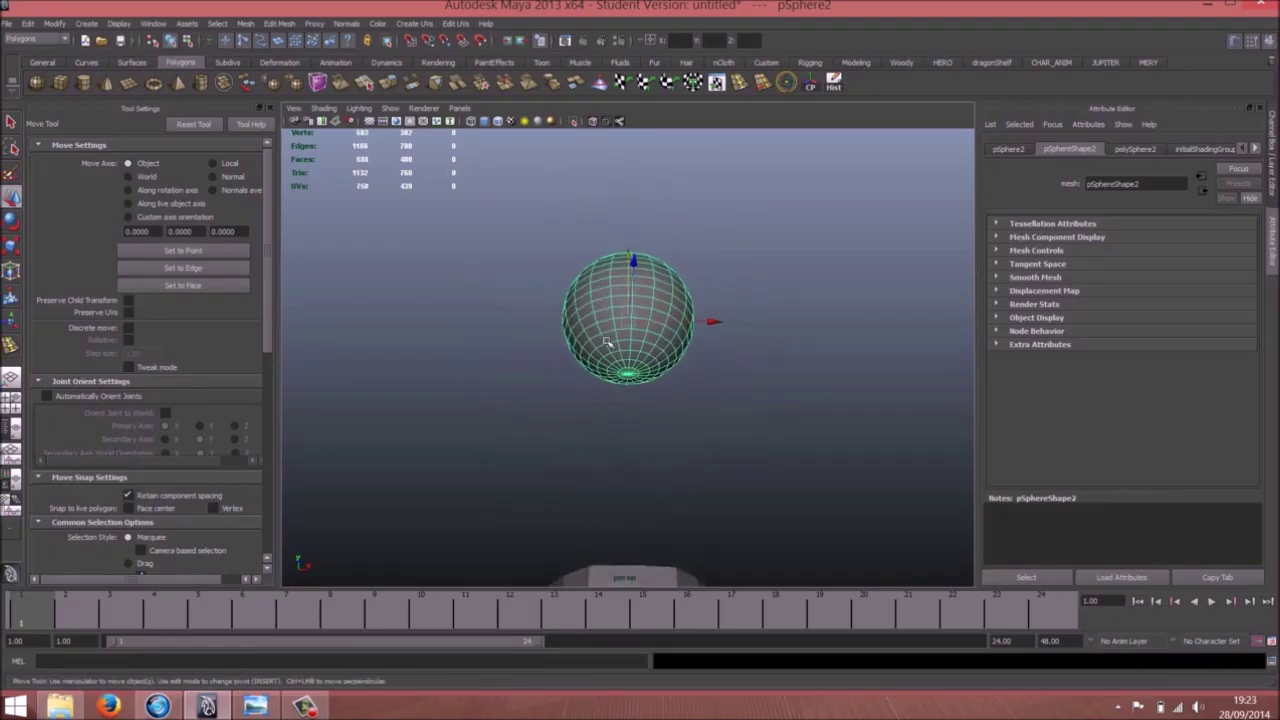
pyautogui.hotkey('ctrl', 'z')
pyautogui.hotkey('ctrl', 'z')
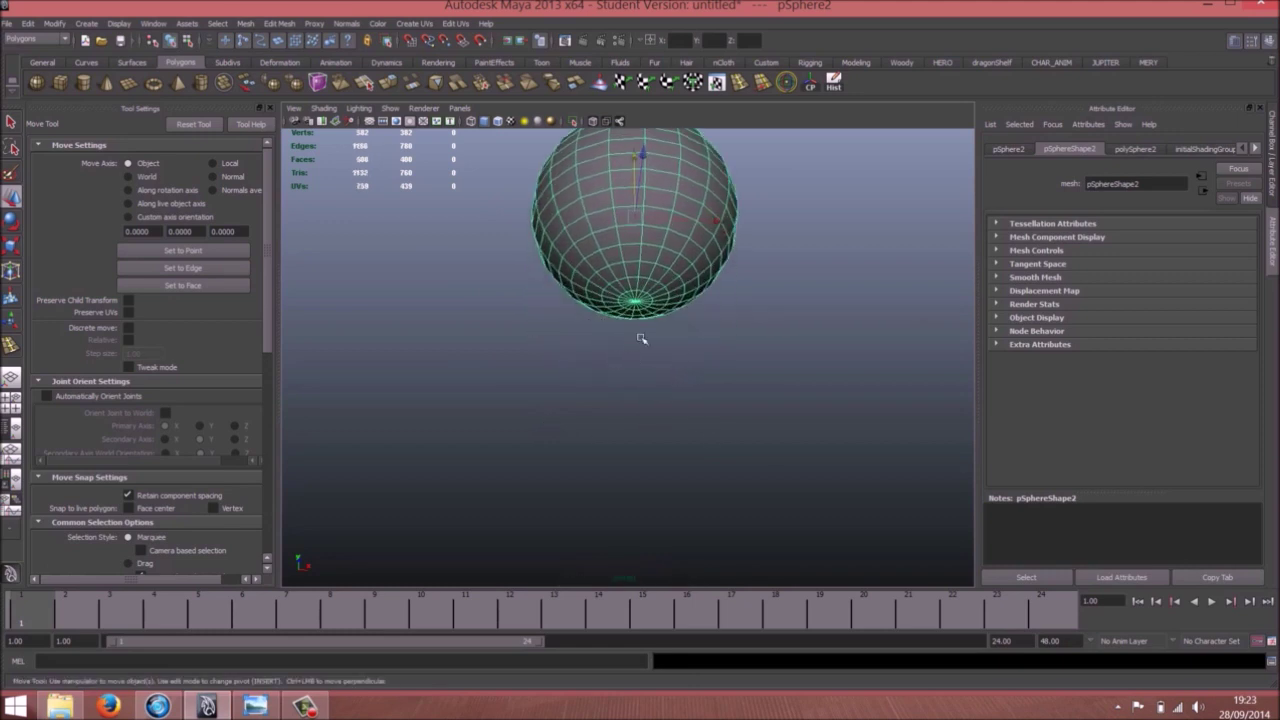
pyautogui.hotkey('ctrl', 'z')
pyautogui.hotkey('ctrl', 'z')
pyautogui.hotkey('ctrl', 'z')
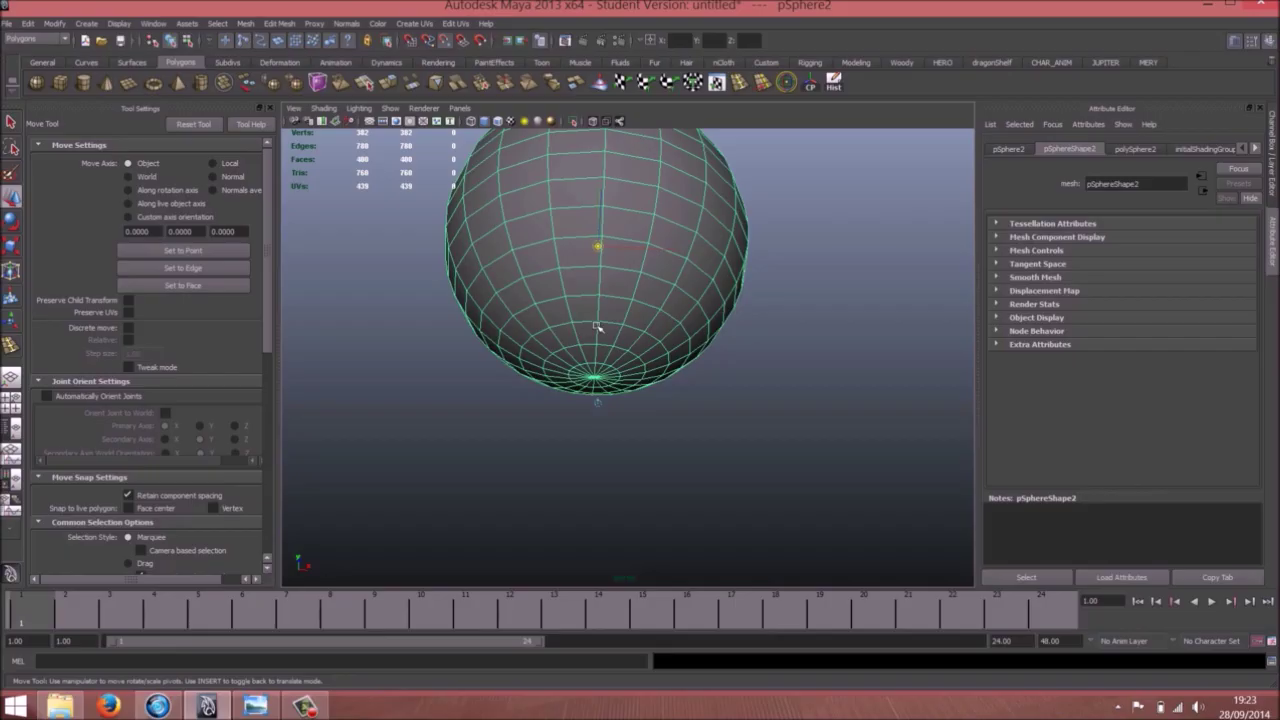
pyautogui.moveTo(595, 378)
pyautogui.keyDown('alt'); pyautogui.mouseDown()
pyautogui.moveTo(611, 349)
pyautogui.moveTo(612, 363)
pyautogui.mouseUp(); pyautogui.keyUp('alt')
pyautogui.keyDown('alt'); pyautogui.moveTo(612, 363); pyautogui.dragTo(608, 292, button='middle'); pyautogui.keyUp('alt')
pyautogui.keyDown('alt'); pyautogui.moveTo(608, 292); pyautogui.dragTo(808, 417, button='right'); pyautogui.keyUp('alt')
pyautogui.keyDown('alt'); pyautogui.moveTo(641, 402); pyautogui.dragTo(669, 371, button='middle'); pyautogui.keyUp('alt')
pyautogui.keyDown('alt'); pyautogui.moveTo(669, 371); pyautogui.dragTo(434, 346, button='right'); pyautogui.keyUp('alt')
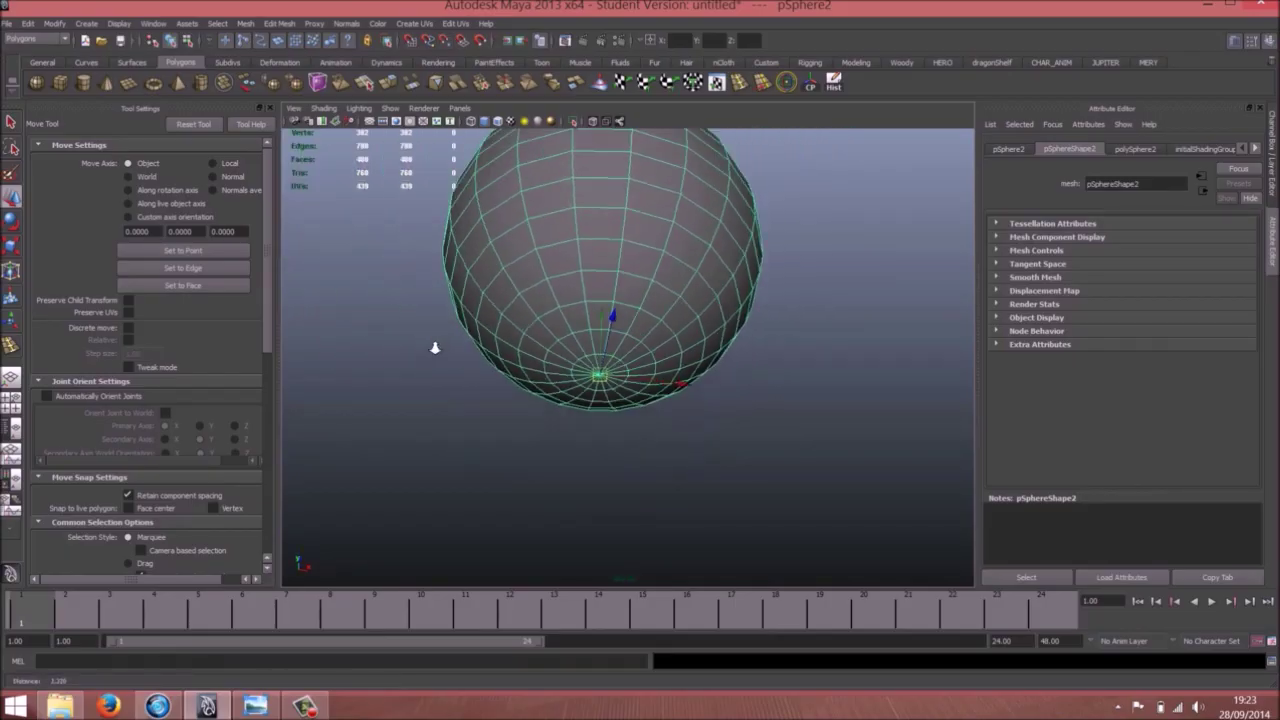
# Lower the sphere so its underside rests on the centre of the antenna's tip
pyautogui.keyDown('alt'); pyautogui.moveTo(652, 330); pyautogui.dragTo(669, 409); pyautogui.keyUp('alt')
pyautogui.keyDown('alt'); pyautogui.moveTo(800, 440); pyautogui.dragTo(683, 420, button='right'); pyautogui.keyUp('alt')
pyautogui.keyDown('alt'); pyautogui.moveTo(683, 420); pyautogui.dragTo(668, 408, button='middle'); pyautogui.keyUp('alt')
pyautogui.keyDown('alt'); pyautogui.moveTo(610, 418); pyautogui.dragTo(568, 412, button='right'); pyautogui.keyUp('alt')
pyautogui.keyDown('alt'); pyautogui.moveTo(649, 420); pyautogui.dragTo(666, 374, button='middle'); pyautogui.keyUp('alt')
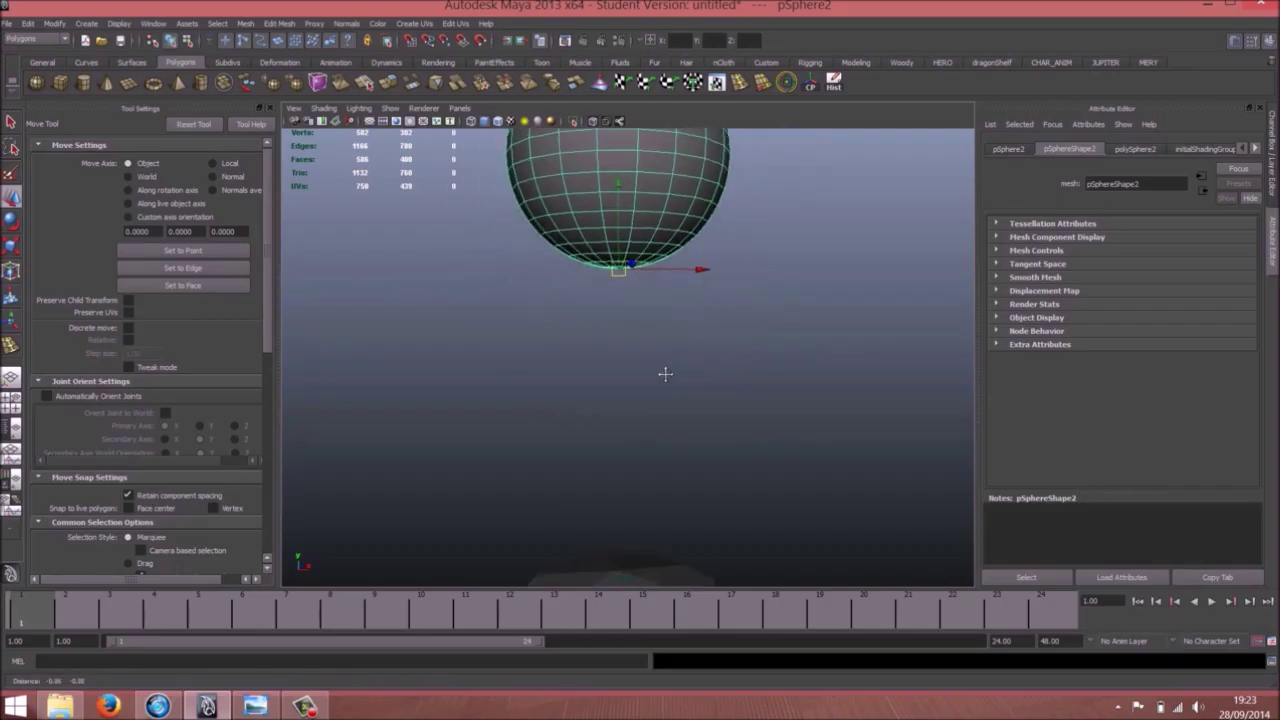
pyautogui.moveTo(666, 374)
pyautogui.keyDown('alt'); pyautogui.mouseDown()
pyautogui.moveTo(686, 366)
pyautogui.moveTo(680, 354)
pyautogui.mouseUp(); pyautogui.keyUp('alt')
pyautogui.hotkey('ctrl', 'z')
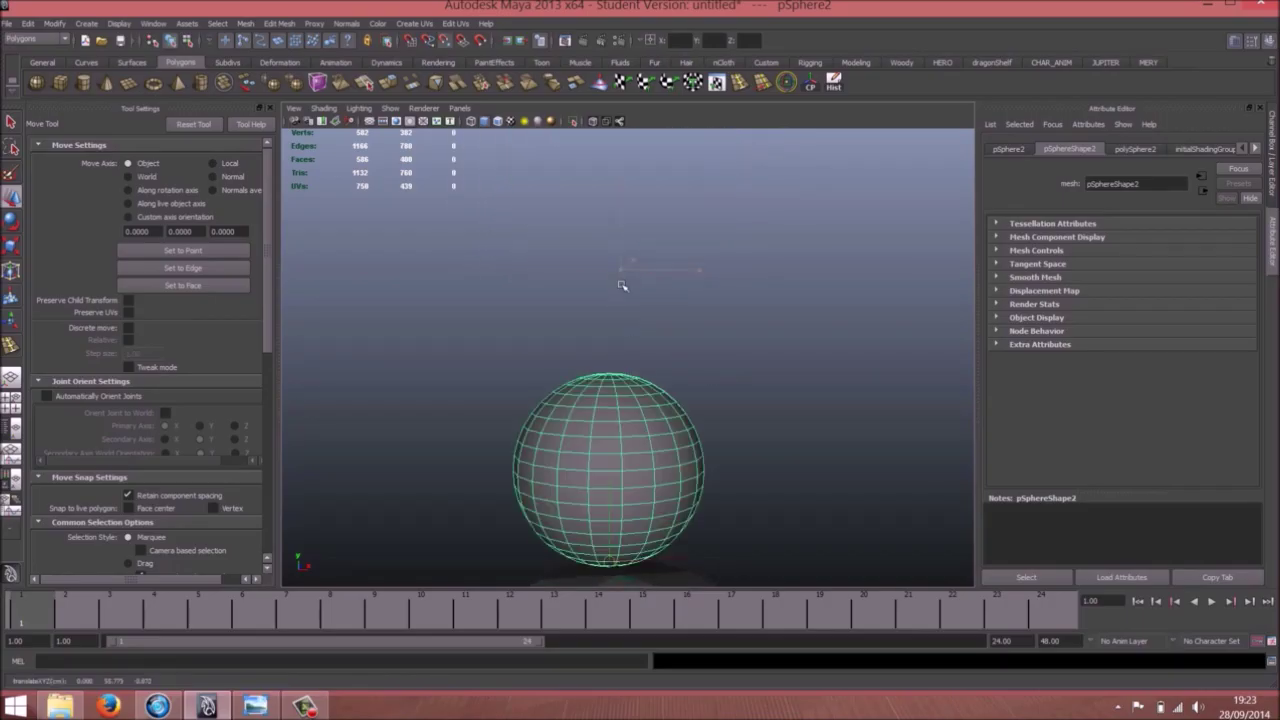
pyautogui.keyDown('alt'); pyautogui.moveTo(644, 389); pyautogui.dragTo(655, 281, button='middle'); pyautogui.keyUp('alt')
pyautogui.keyDown('alt'); pyautogui.moveTo(600, 420); pyautogui.dragTo(623, 491); pyautogui.keyUp('alt')
pyautogui.keyDown('alt'); pyautogui.moveTo(623, 491); pyautogui.dragTo(1024, 421, button='right'); pyautogui.keyUp('alt')
pyautogui.keyDown('alt'); pyautogui.moveTo(676, 466); pyautogui.dragTo(688, 472); pyautogui.keyUp('alt')
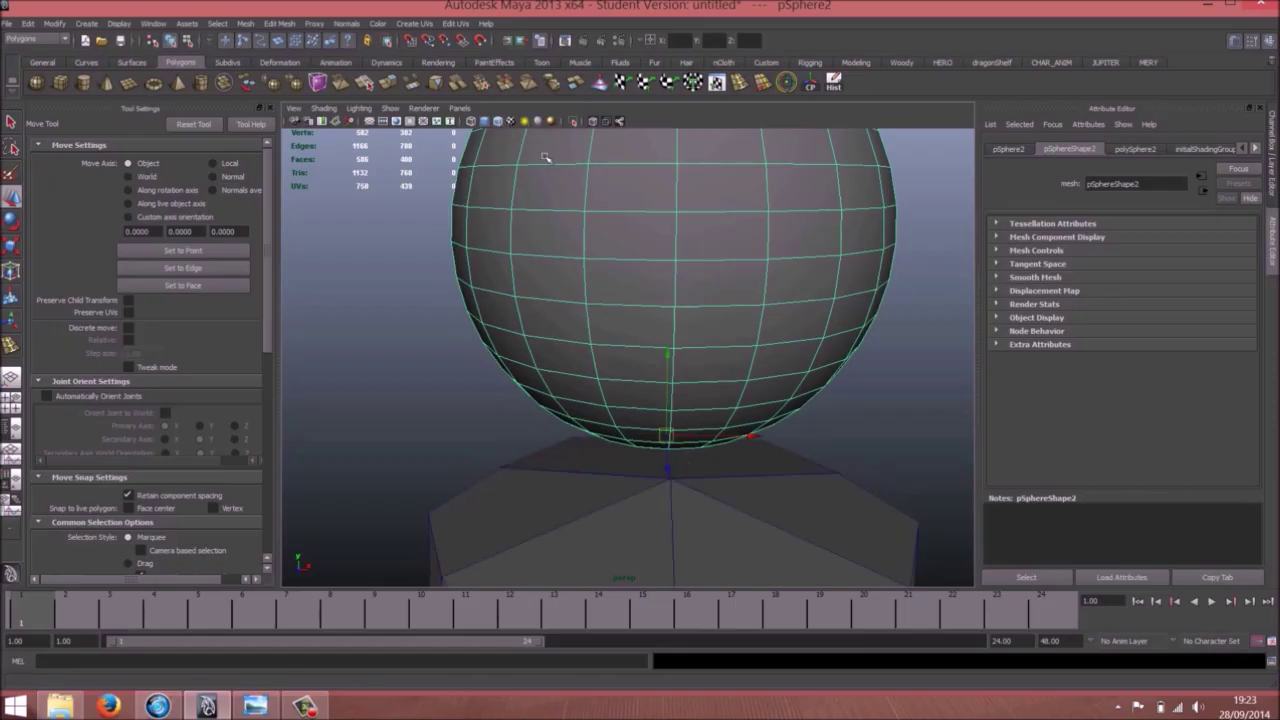
pyautogui.keyDown('alt'); pyautogui.moveTo(637, 276); pyautogui.dragTo(634, 257); pyautogui.keyUp('alt')
pyautogui.moveTo(643, 383); pyautogui.dragTo(696, 437)
pyautogui.scroll(-5, 690, 434)
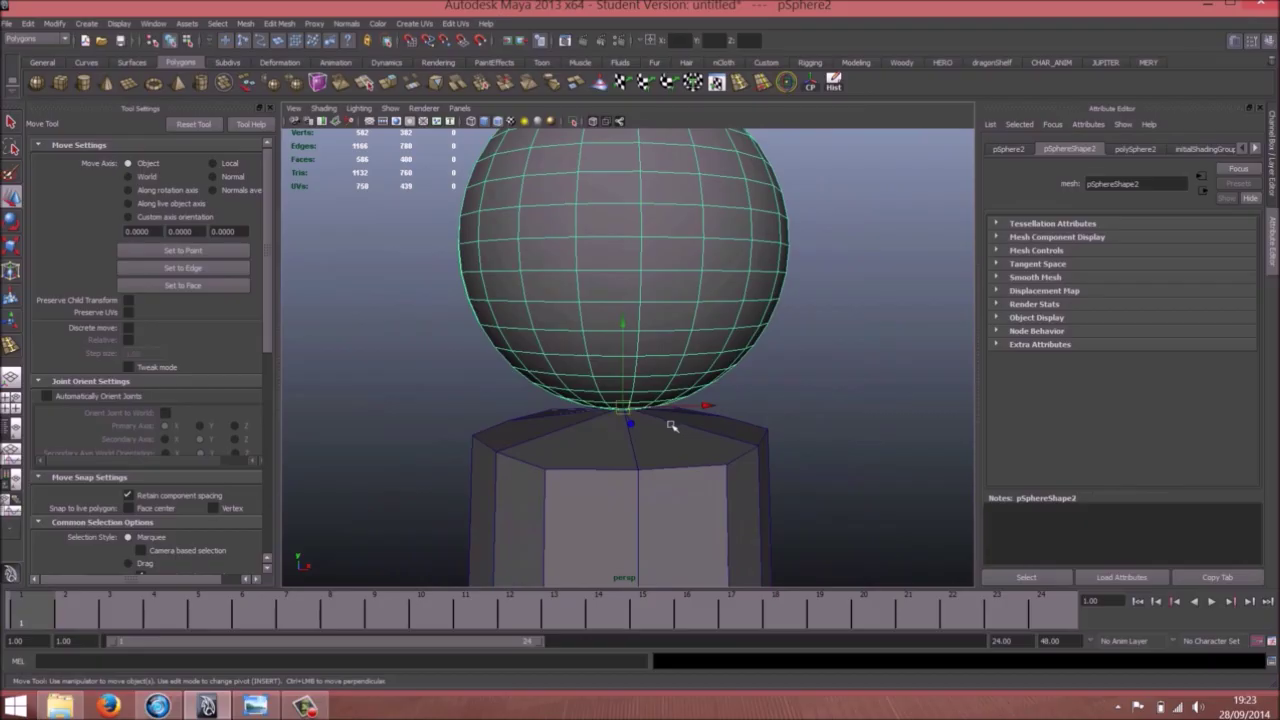
# Scale the sphere up uniformly from its base until it is clearly wider than the antenna's tip
pyautogui.press('r')
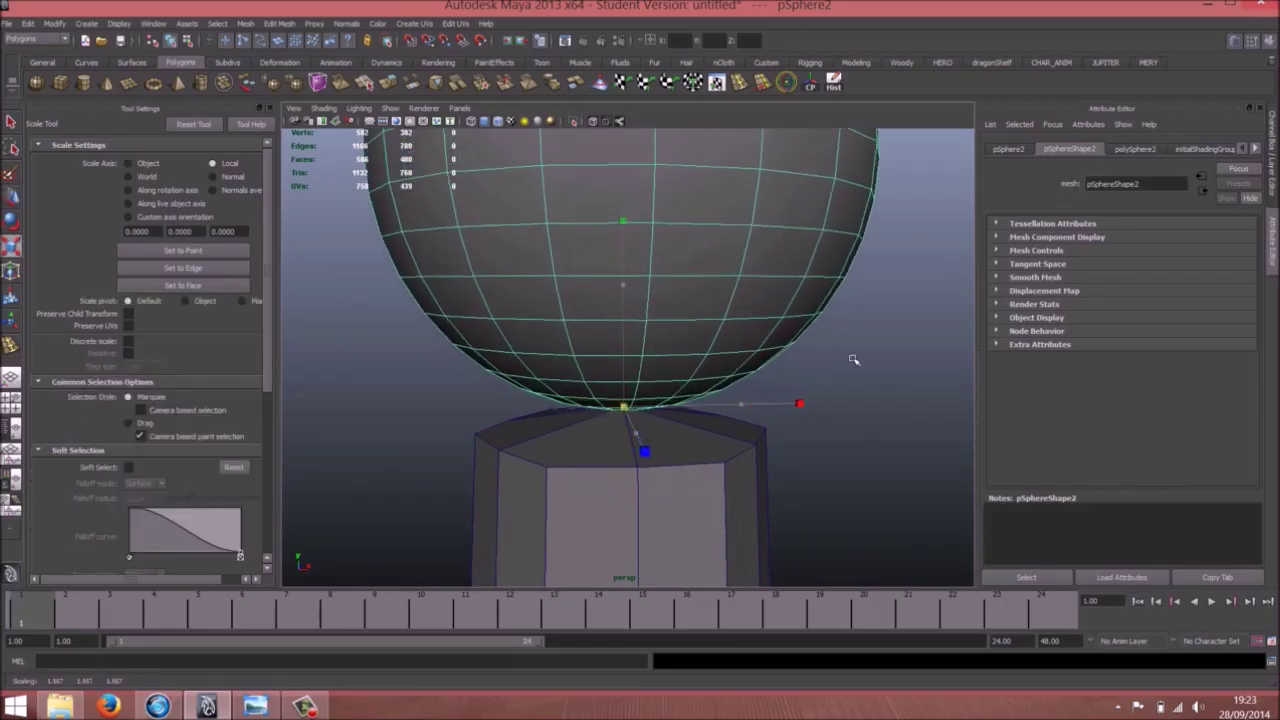
pyautogui.scroll(-6, 853, 359)
pyautogui.press('w')
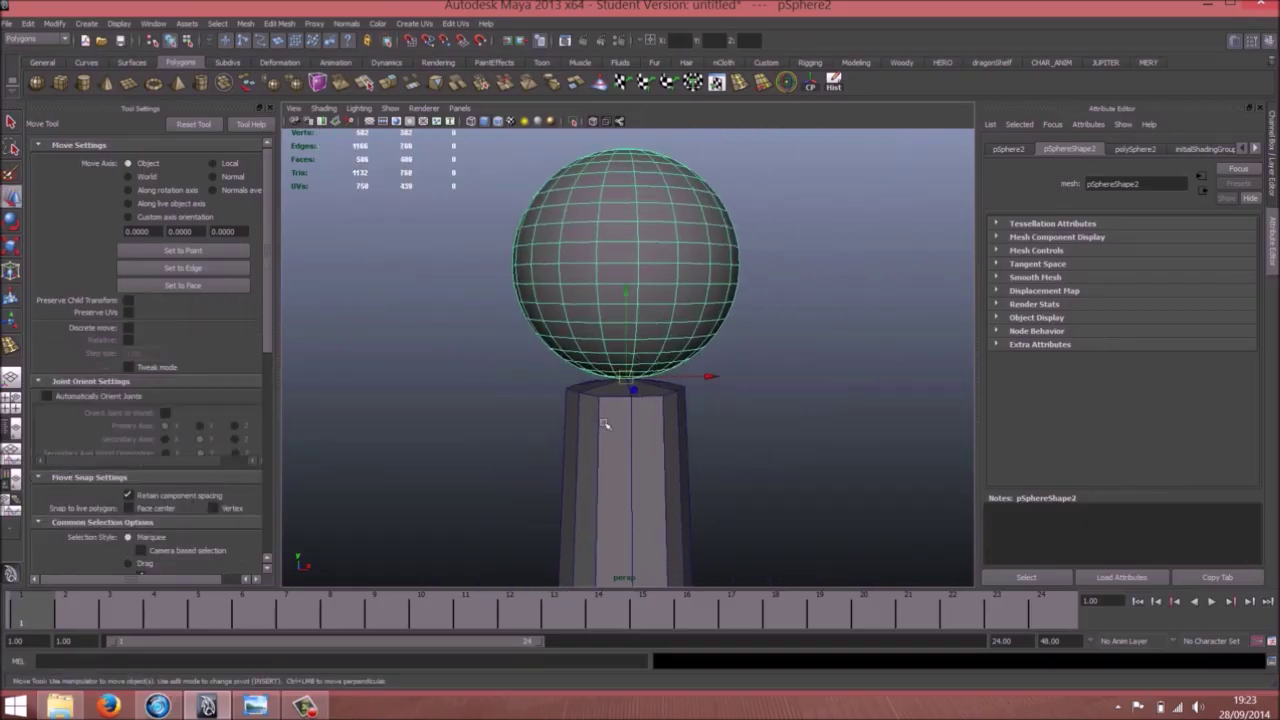
# Select only the cap faces closing the top of the antenna's shaft and delete them
pyautogui.keyDown('alt'); pyautogui.moveTo(620, 340); pyautogui.dragTo(634, 388); pyautogui.keyUp('alt')
pyautogui.keyDown('alt'); pyautogui.moveTo(634, 388); pyautogui.dragTo(883, 409, button='right'); pyautogui.keyUp('alt')
pyautogui.click(755, 307)
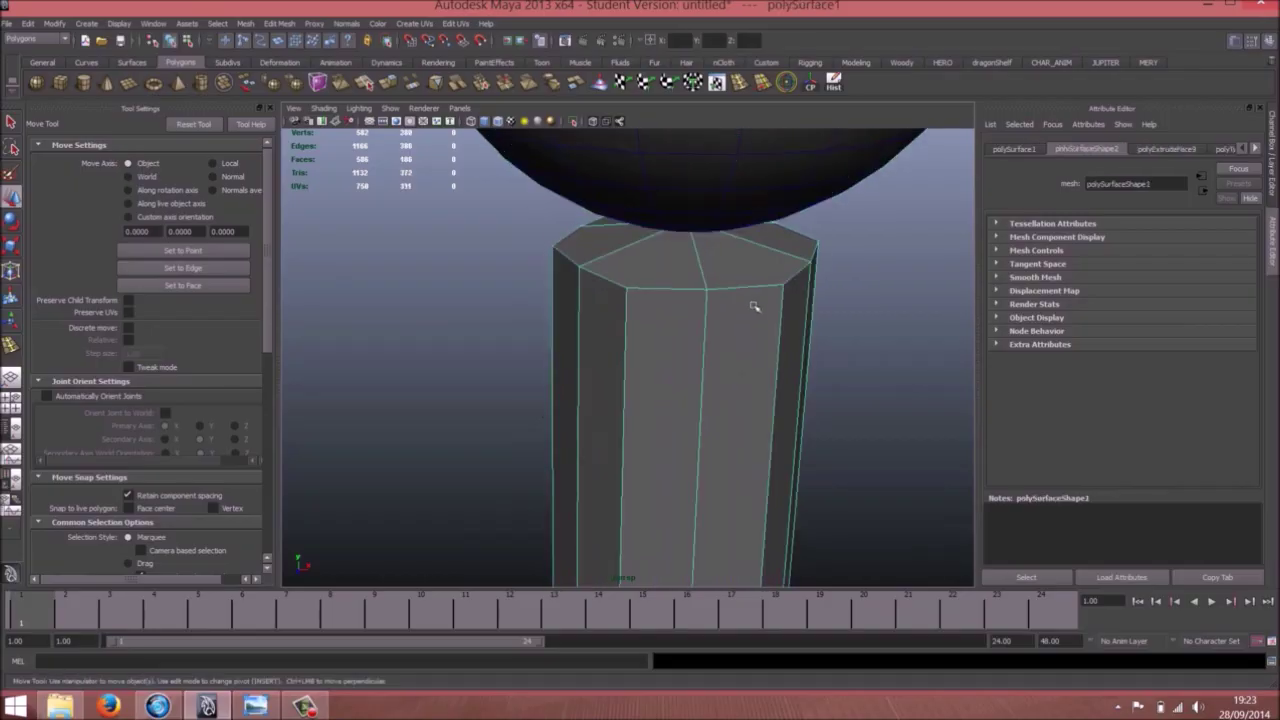
pyautogui.moveTo(754, 306); pyautogui.dragTo(754, 323, button='right')
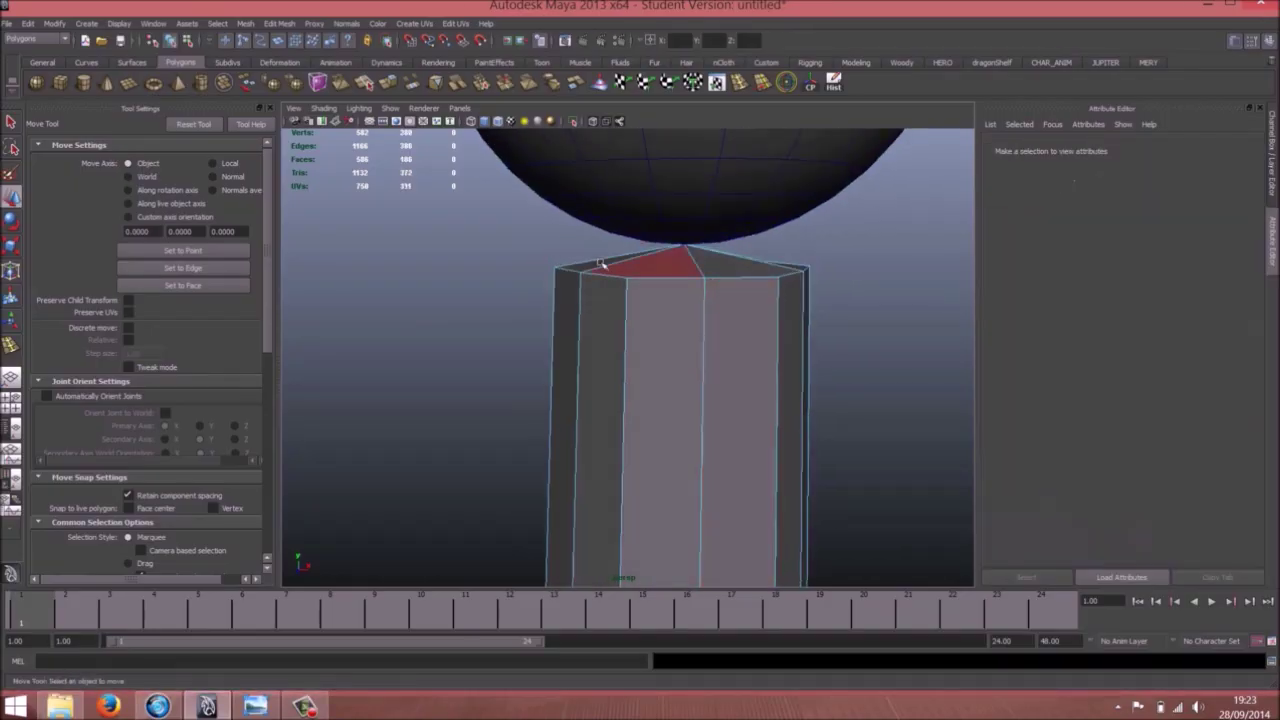
pyautogui.doubleClick(753, 388)
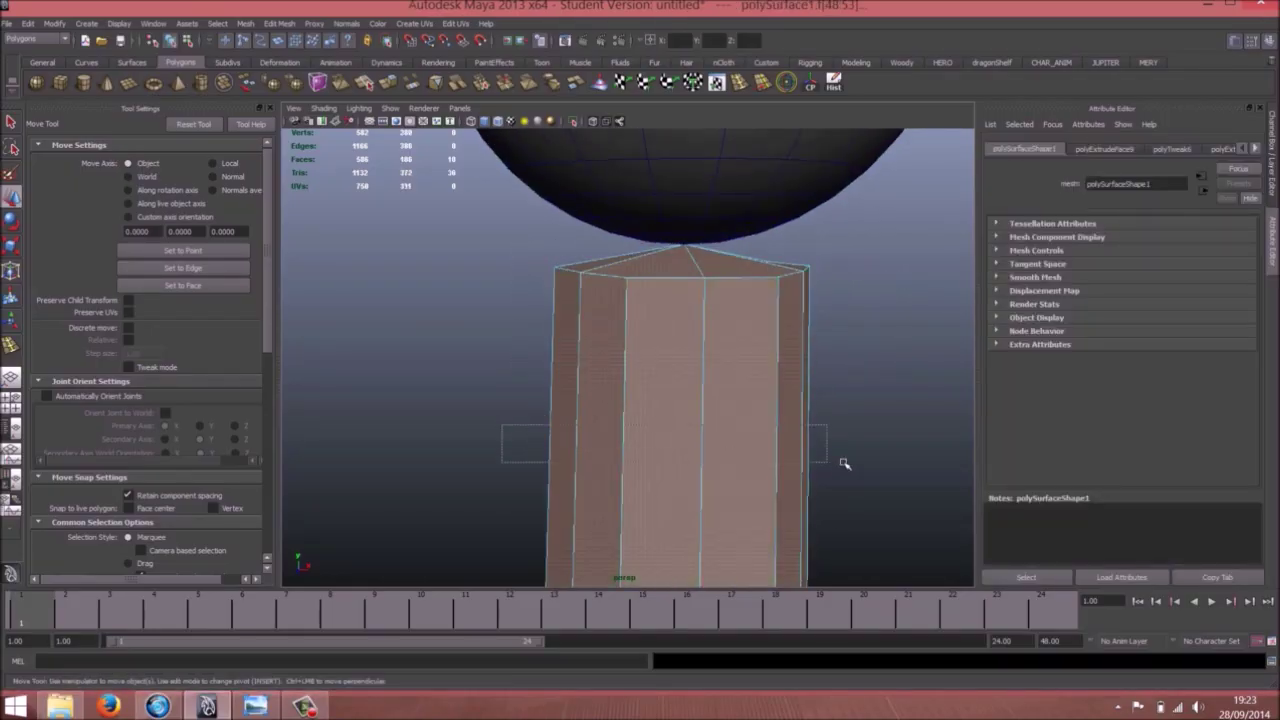
pyautogui.keyDown('ctrl'); pyautogui.moveTo(844, 463); pyautogui.dragTo(845, 463); pyautogui.keyUp('ctrl')
pyautogui.keyDown('alt'); pyautogui.moveTo(698, 343); pyautogui.dragTo(723, 371); pyautogui.keyUp('alt')
pyautogui.keyDown('alt'); pyautogui.moveTo(723, 371); pyautogui.dragTo(646, 363, button='right'); pyautogui.keyUp('alt')
pyautogui.keyDown('alt'); pyautogui.moveTo(646, 363); pyautogui.dragTo(611, 345); pyautogui.keyUp('alt')
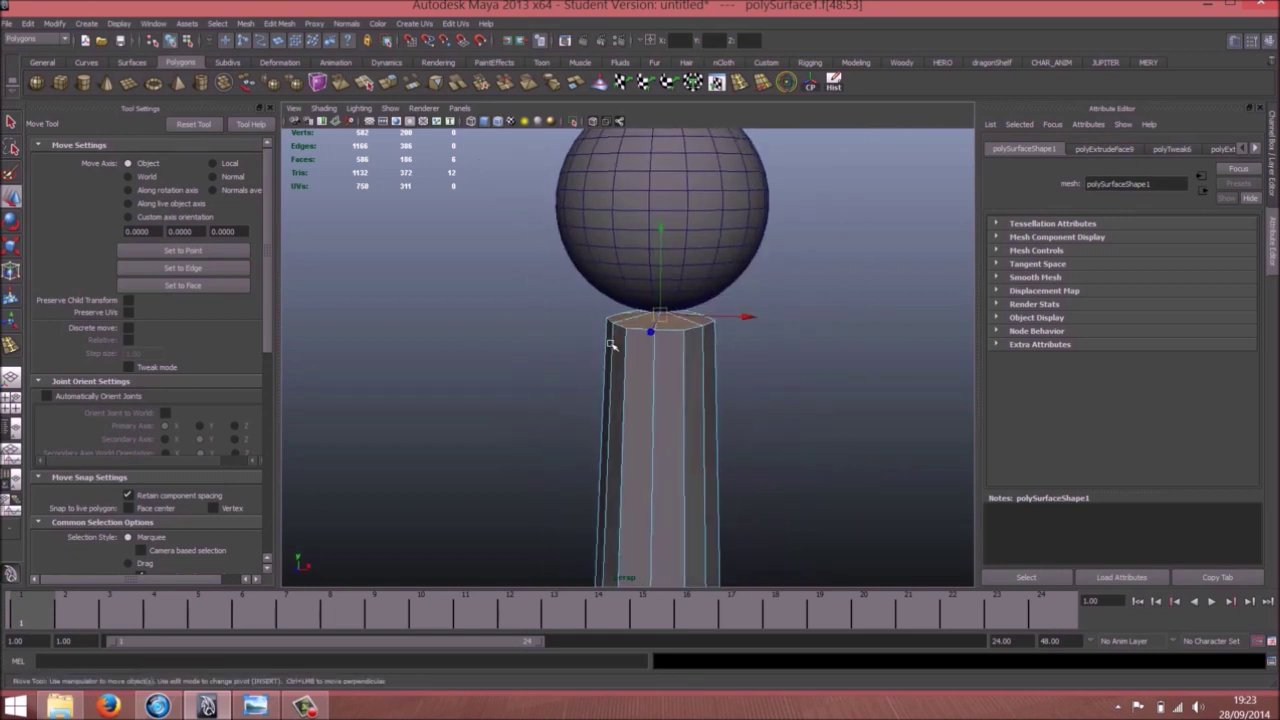
pyautogui.press('Delete')
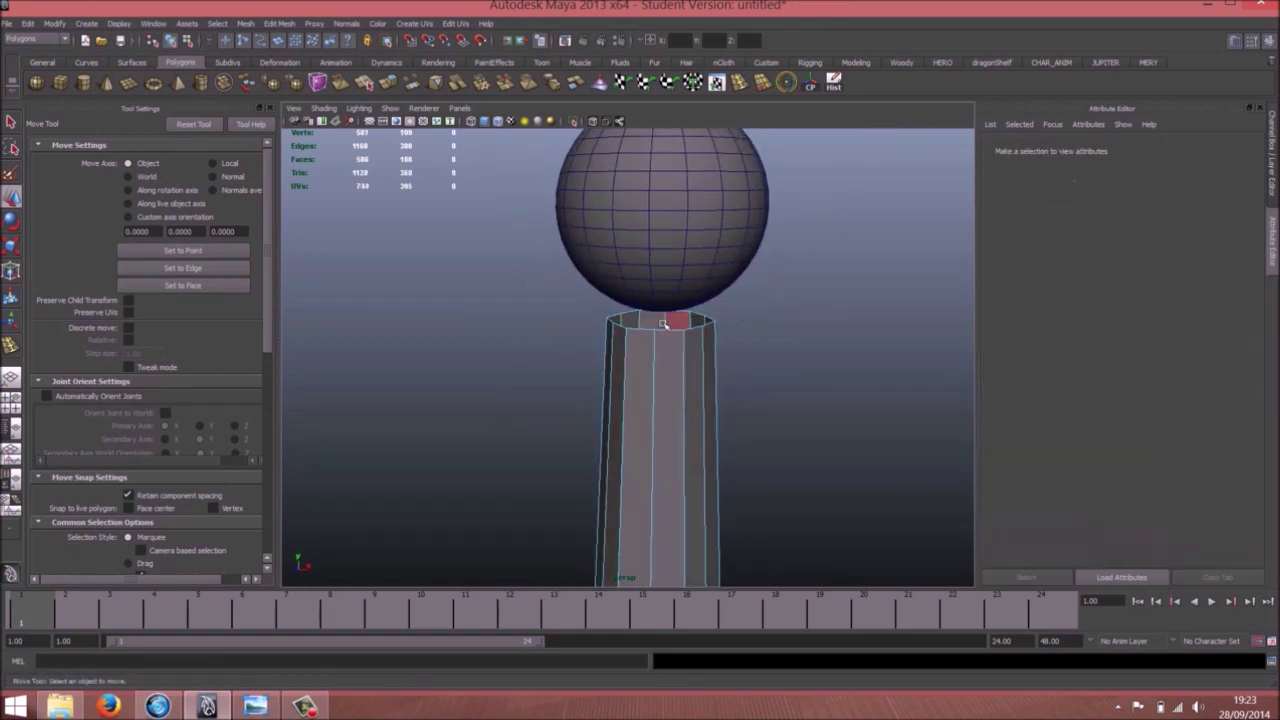
# In object mode, enlarge the sphere slightly and lower it along Y so it covers the shaft's open end
pyautogui.moveTo(666, 368); pyautogui.dragTo(724, 352, button='right')
pyautogui.click(689, 363)
pyautogui.click(695, 260)
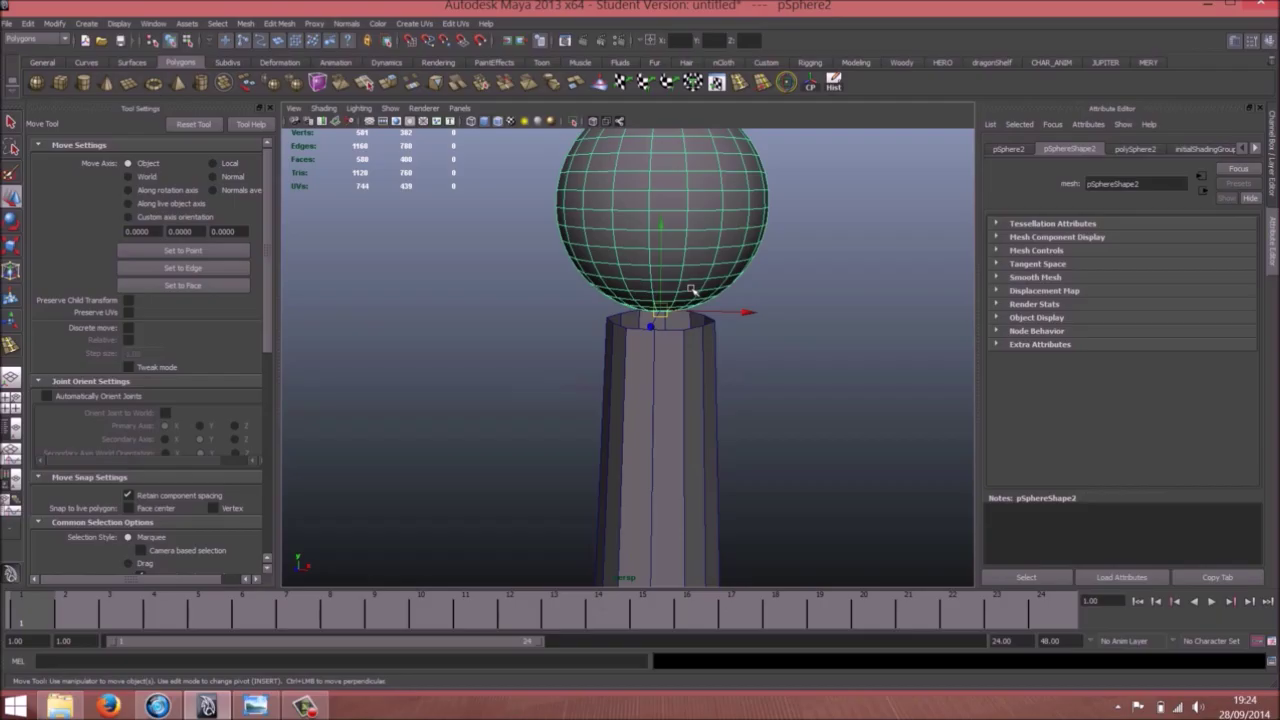
pyautogui.press('r')
pyautogui.moveTo(662, 310); pyautogui.dragTo(693, 305)
pyautogui.press('w')
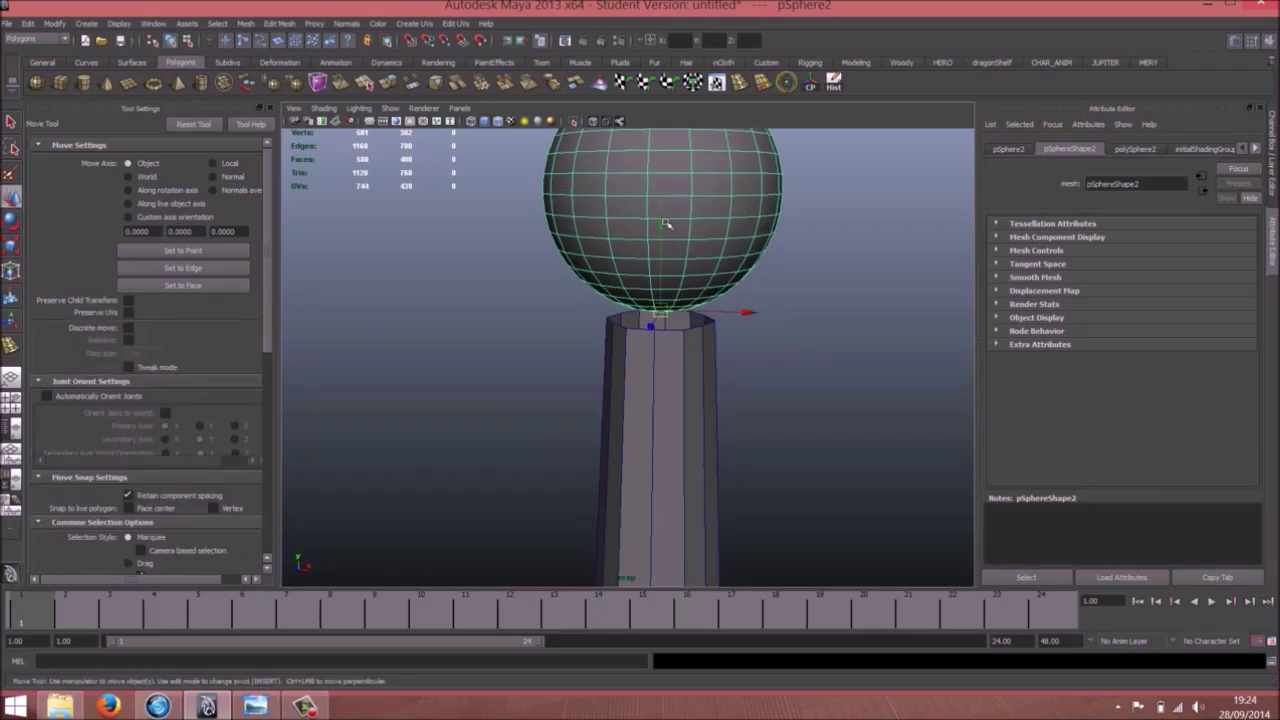
pyautogui.moveTo(662, 222); pyautogui.dragTo(661, 265)
pyautogui.scroll(-5, 564, 352)
# Turn off the wireframe overlay on shaded objects and inspect the head with its antenna from several sides
pyautogui.click(647, 414)
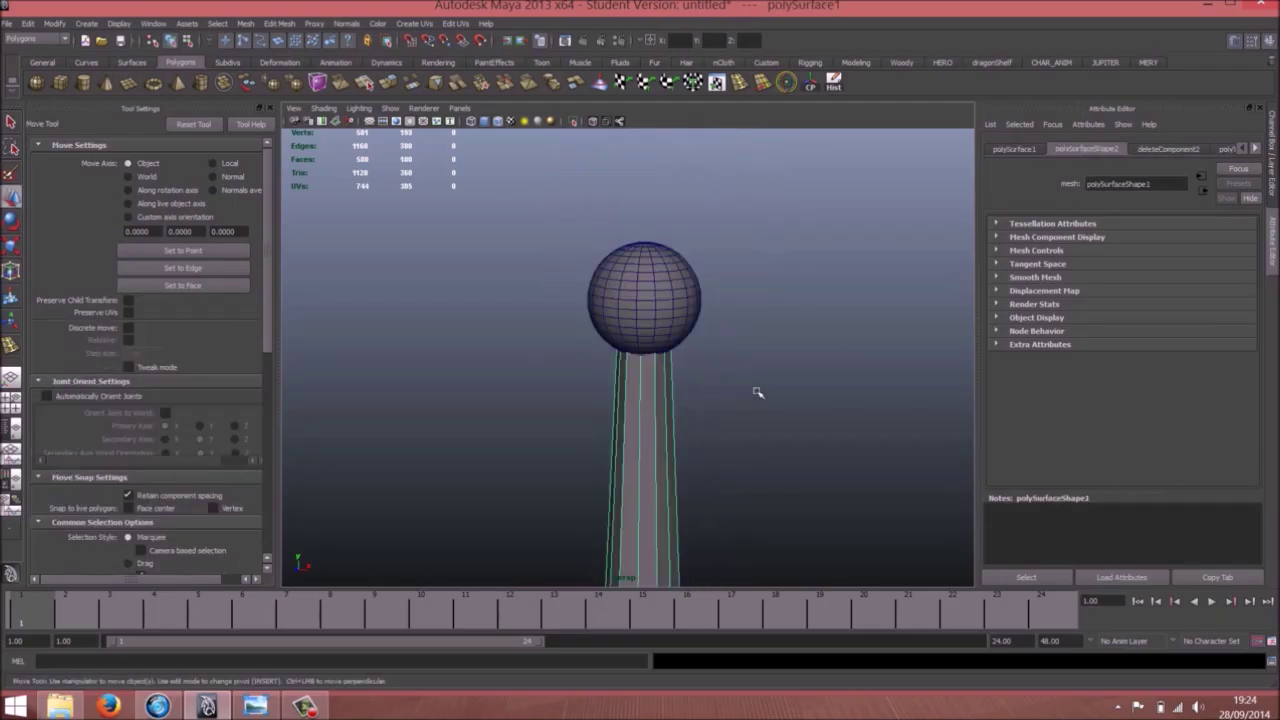
pyautogui.click(815, 402)
pyautogui.scroll(-6, 708, 433)
pyautogui.keyDown('alt'); pyautogui.moveTo(708, 433); pyautogui.dragTo(572, 199, button='middle'); pyautogui.keyUp('alt')
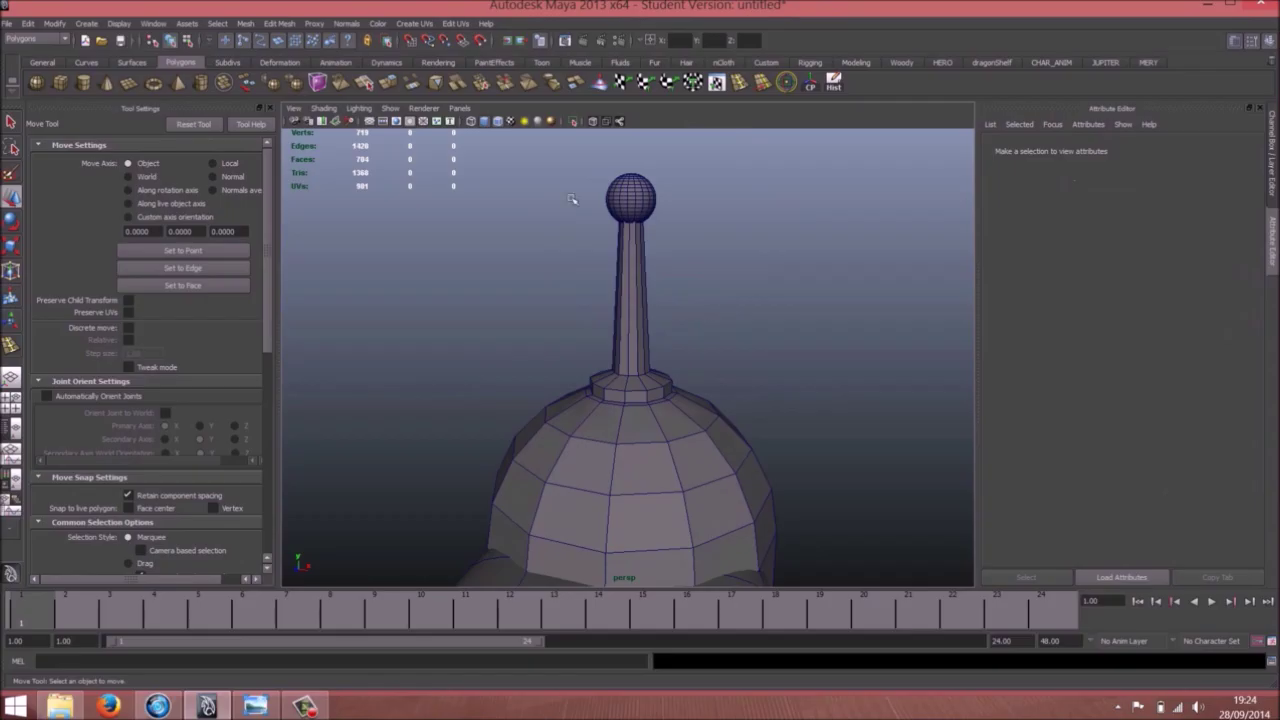
pyautogui.click(512, 122)
pyautogui.moveTo(663, 243)
pyautogui.keyDown('alt'); pyautogui.mouseDown()
pyautogui.moveTo(668, 331)
pyautogui.moveTo(722, 345)
pyautogui.mouseUp(); pyautogui.keyUp('alt')
pyautogui.click(629, 367)
pyautogui.keyDown('alt'); pyautogui.moveTo(627, 372); pyautogui.dragTo(715, 392); pyautogui.keyUp('alt')
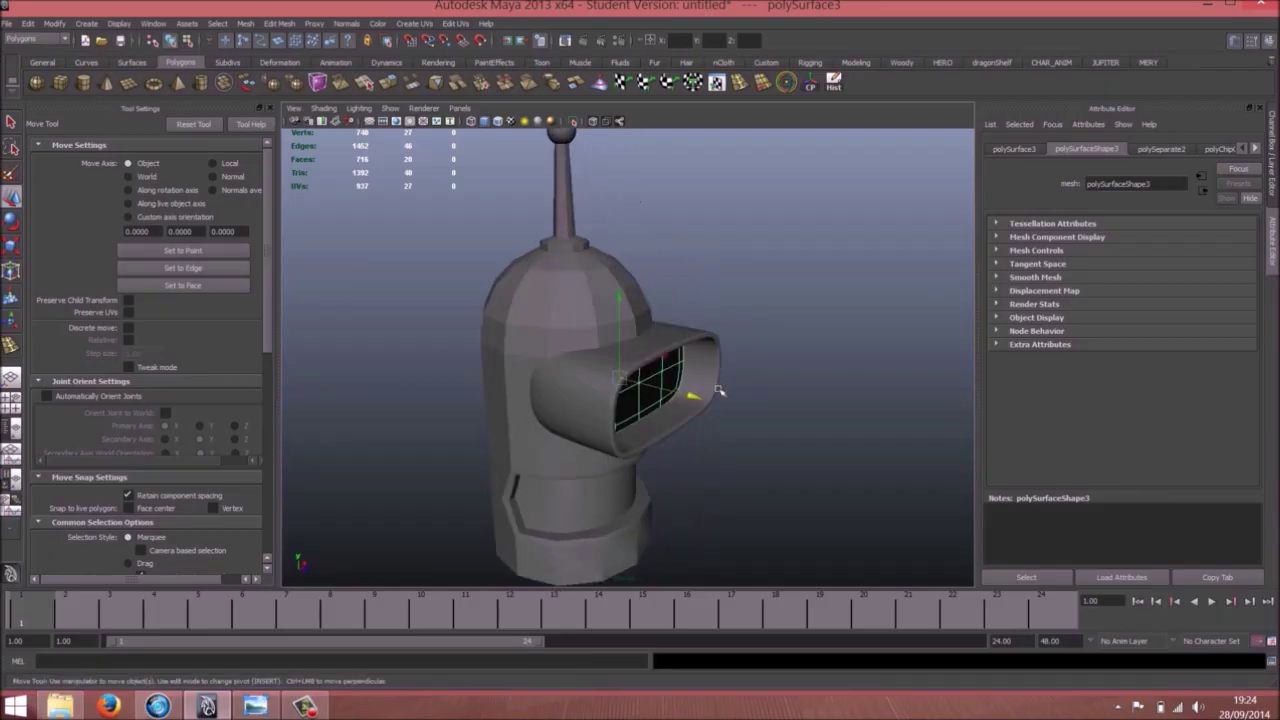
pyautogui.keyDown('alt'); pyautogui.moveTo(702, 296); pyautogui.dragTo(602, 308); pyautogui.keyUp('alt')
pyautogui.click(731, 356)
# Preview the dome and antenna mesh smoothed, and return it to the unsmoothed display to examine the antenna's base
pyautogui.keyDown('alt'); pyautogui.moveTo(728, 352); pyautogui.dragTo(610, 300); pyautogui.keyUp('alt')
pyautogui.click(660, 278)
pyautogui.press('3')
pyautogui.click(699, 316)
pyautogui.click(620, 295)
pyautogui.keyDown('alt'); pyautogui.moveTo(660, 305); pyautogui.dragTo(1000, 386, button='right'); pyautogui.keyUp('alt')
pyautogui.press('1')
pyautogui.keyDown('alt'); pyautogui.moveTo(720, 394); pyautogui.dragTo(762, 357, button='right'); pyautogui.keyUp('alt')
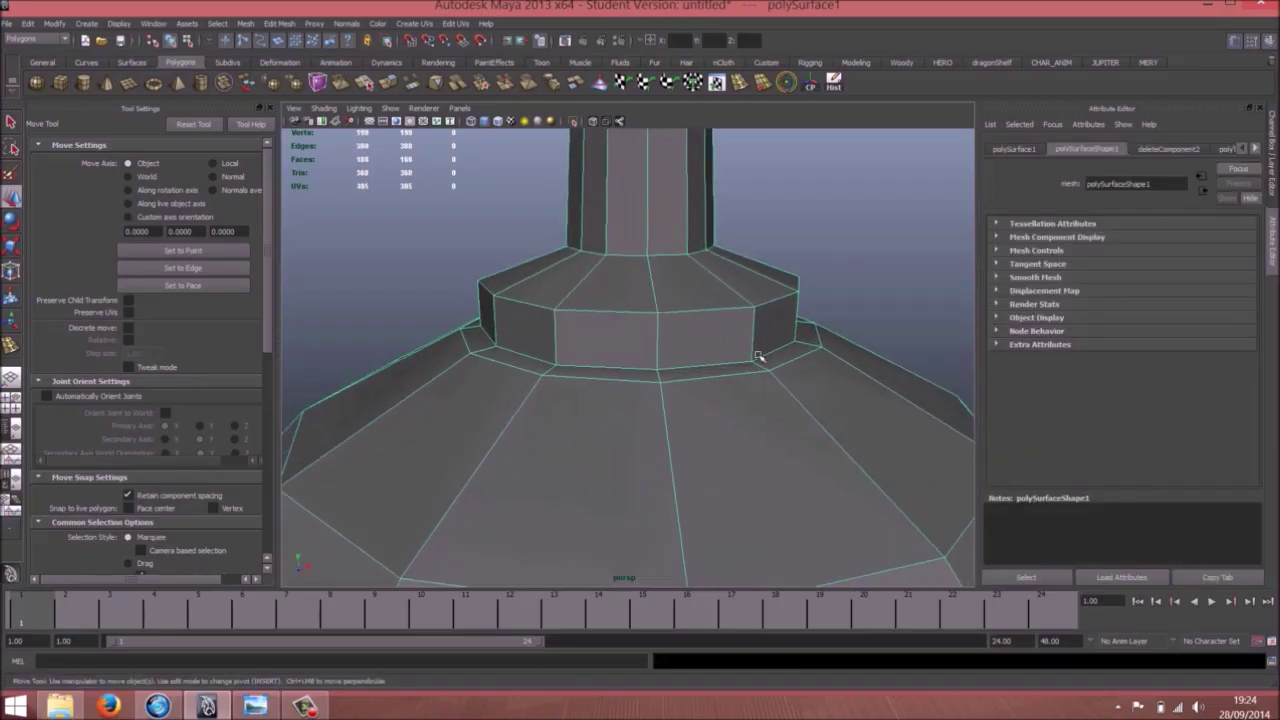
# Insert edge loops where the shaft meets its base and around the base's rim, maintaining relative distance from edge
pyautogui.keyDown('alt'); pyautogui.moveTo(762, 357); pyautogui.dragTo(758, 380); pyautogui.keyUp('alt')
pyautogui.click(11, 345)
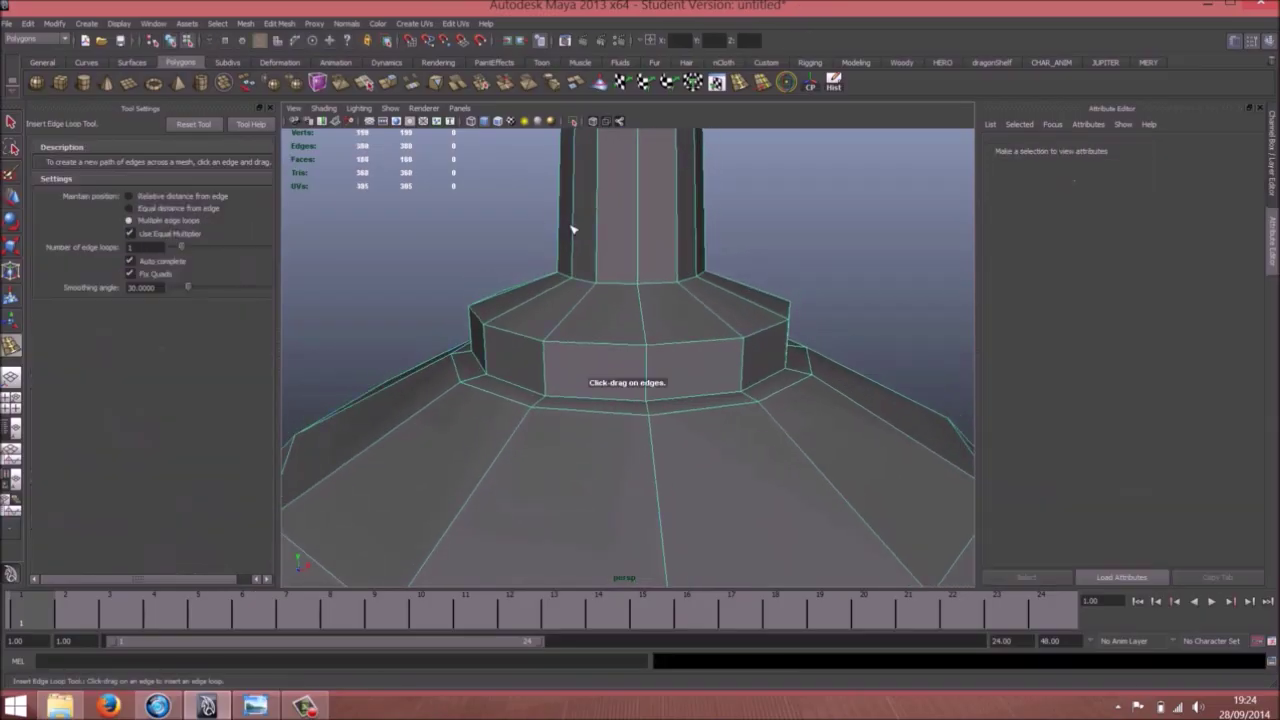
pyautogui.moveTo(642, 283); pyautogui.dragTo(636, 276)
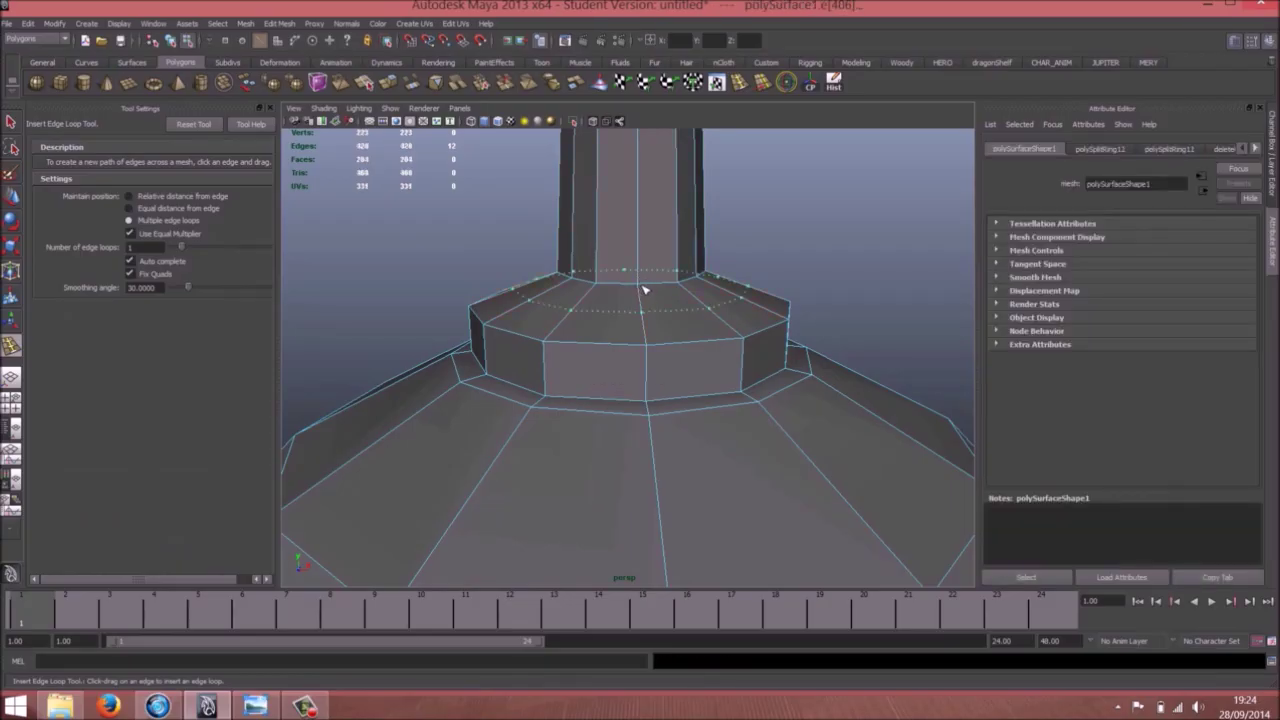
pyautogui.click(644, 289)
pyautogui.click(165, 196)
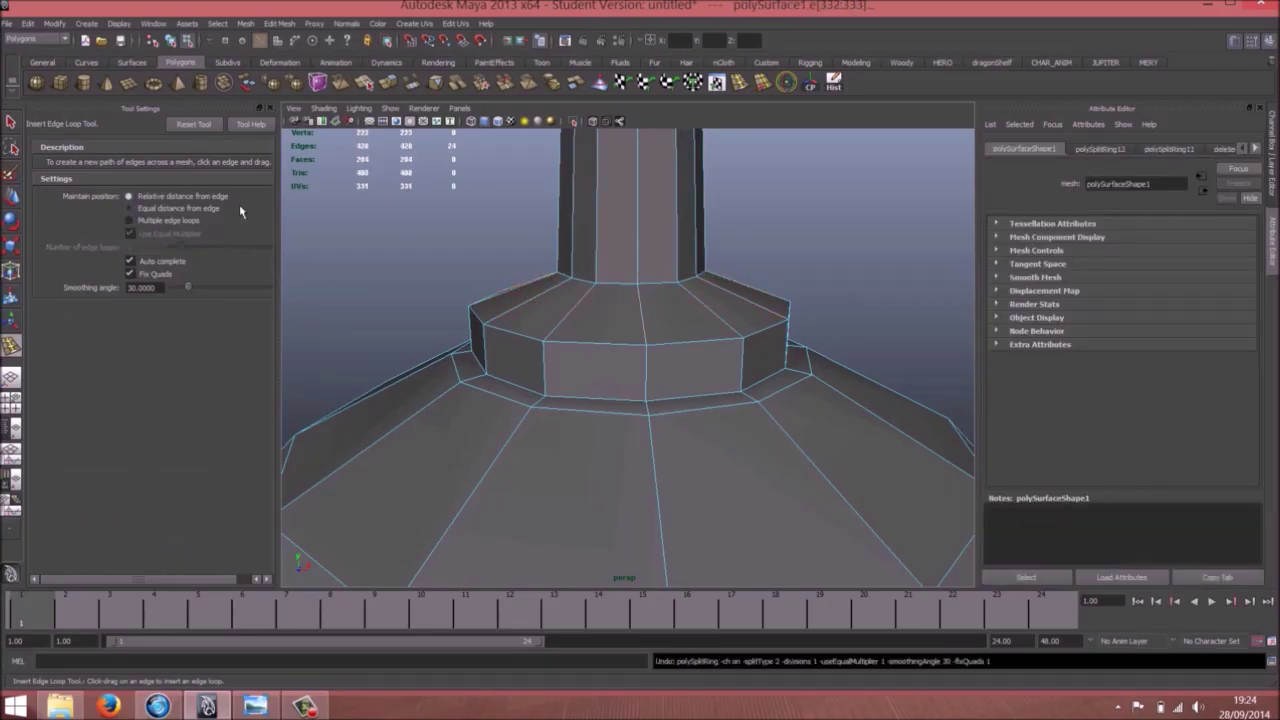
pyautogui.moveTo(638, 298); pyautogui.dragTo(638, 280)
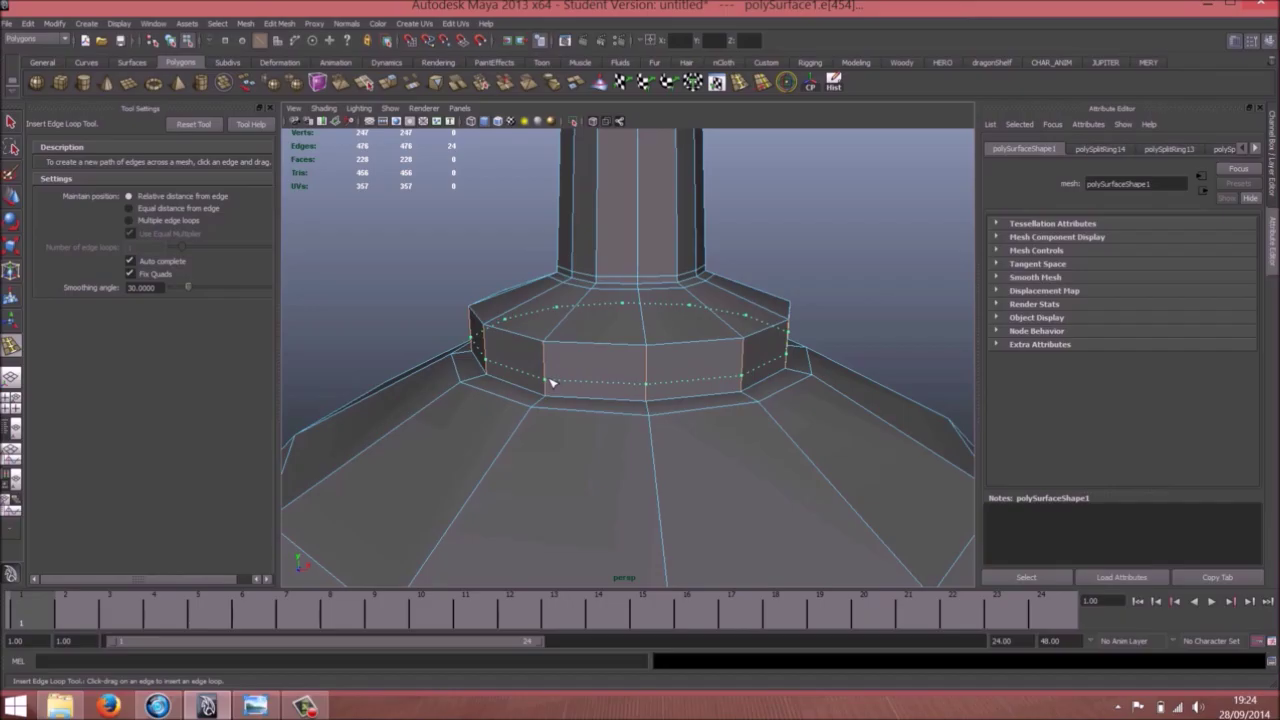
pyautogui.scroll(-5, 657, 276)
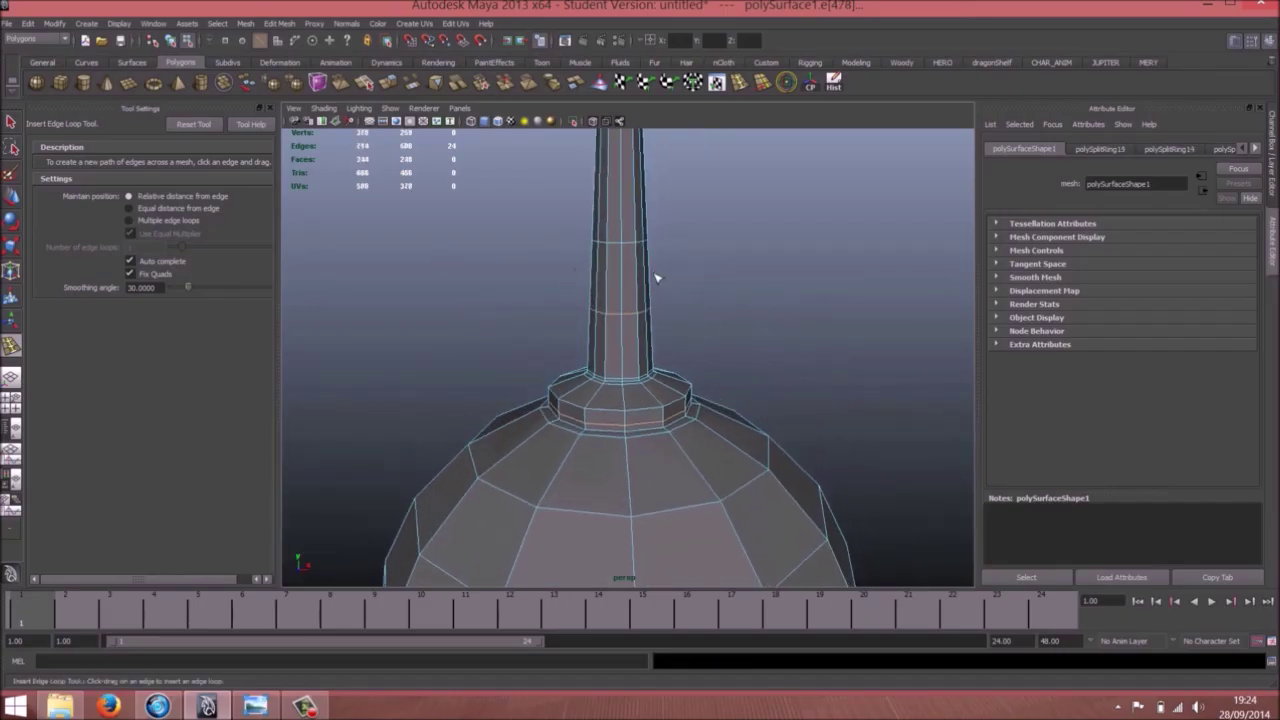
# Select the two surplus edge loops on the lower part of the antenna's shaft and delete them
pyautogui.press('w')
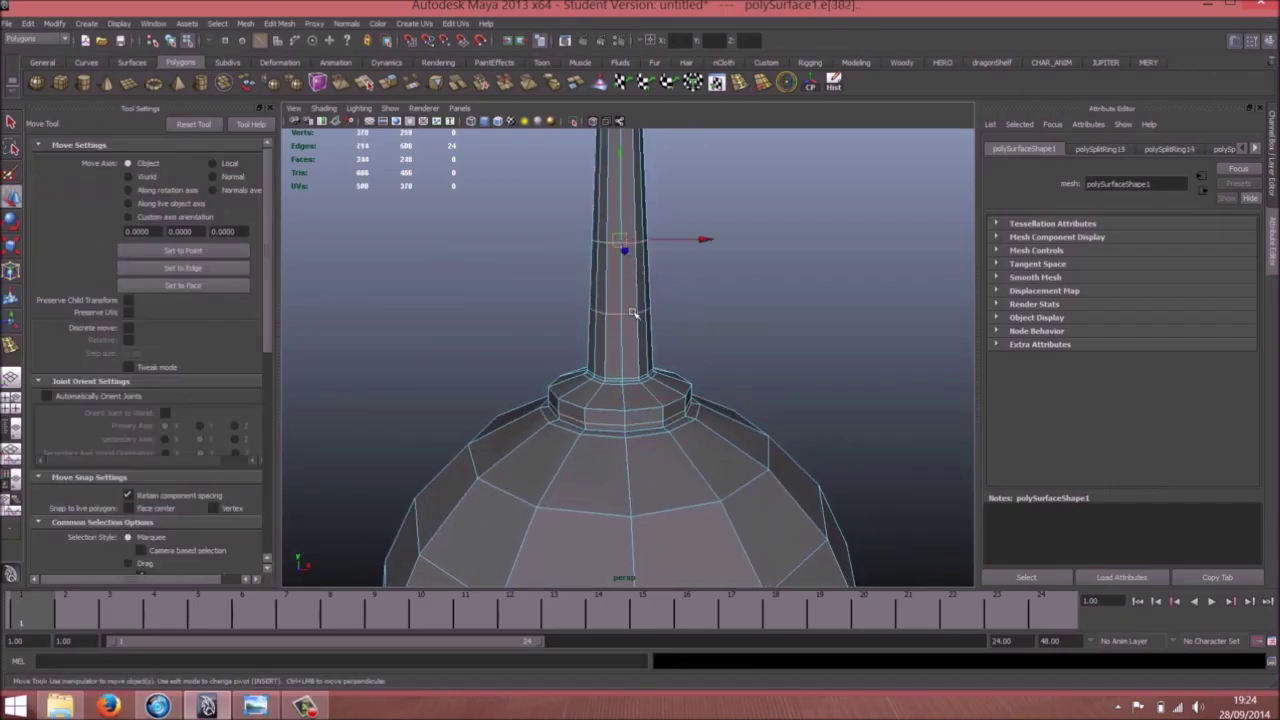
pyautogui.moveTo(632, 313); pyautogui.dragTo(637, 263, button='right')
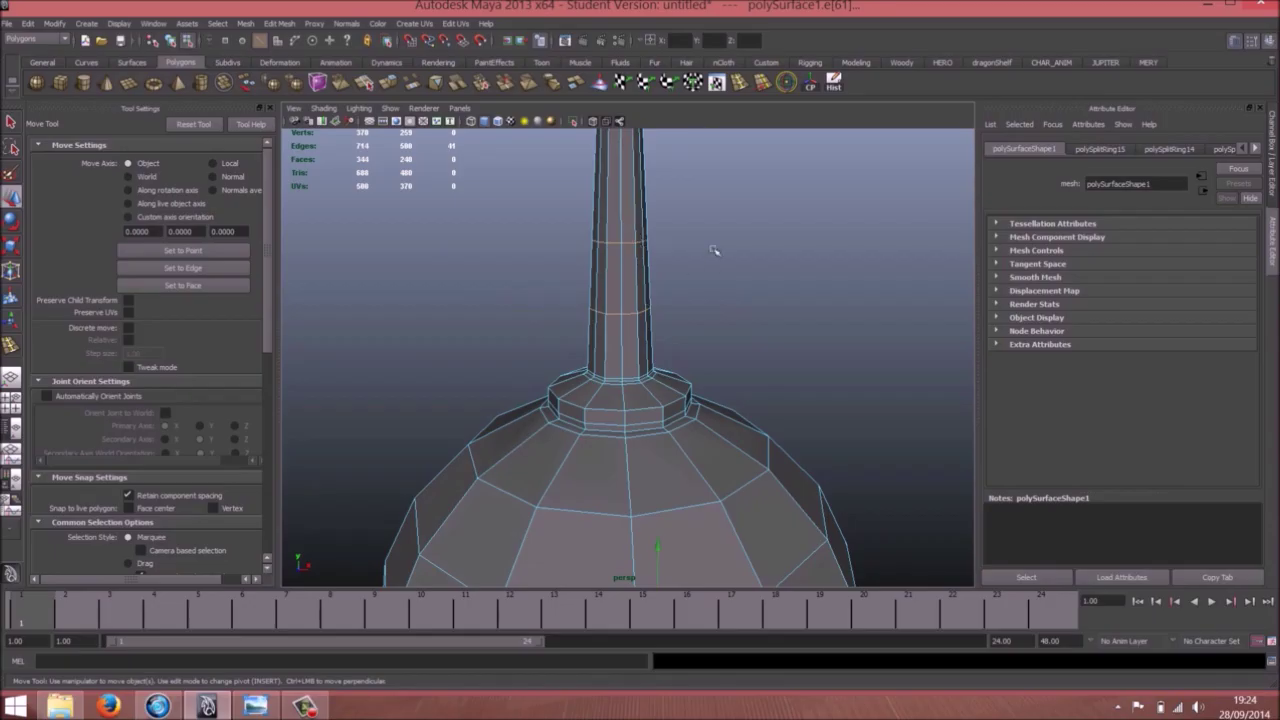
pyautogui.doubleClick(626, 241)
pyautogui.keyDown('shift'); pyautogui.moveTo(626, 241); pyautogui.dragTo(635, 288, button='right'); pyautogui.keyUp('shift')
pyautogui.click(619, 315)
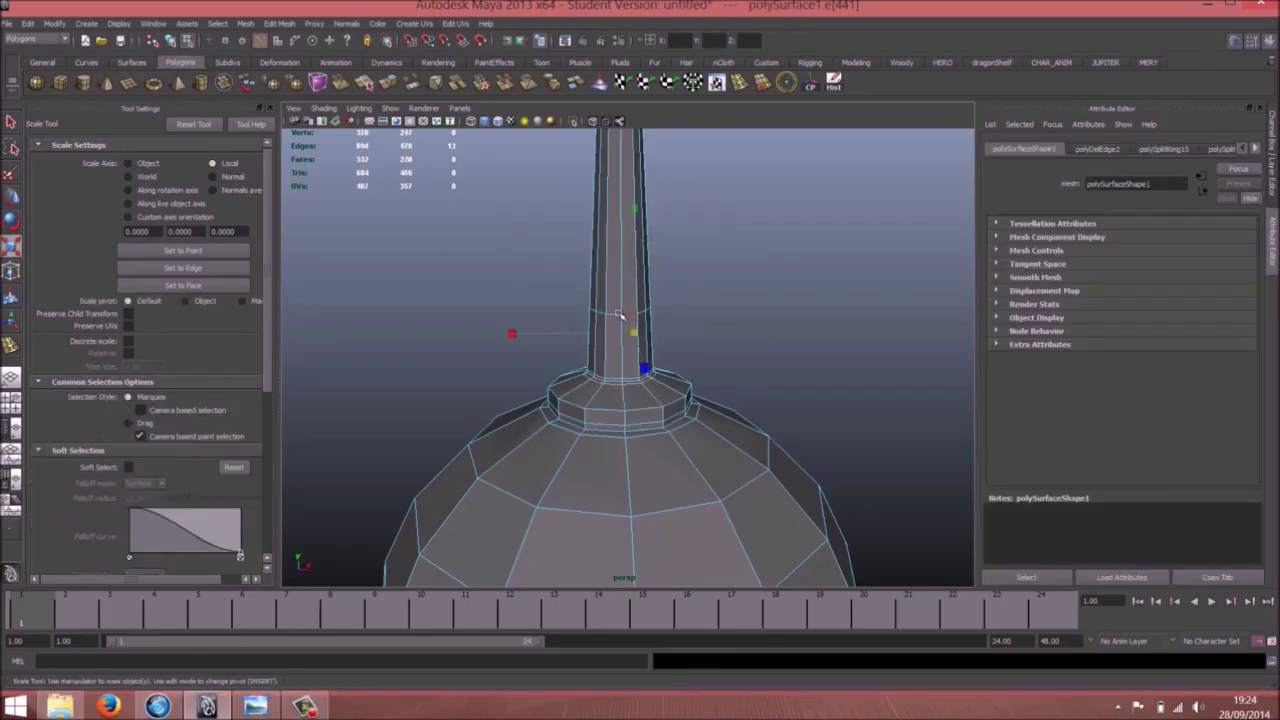
pyautogui.keyDown('shift'); pyautogui.moveTo(616, 315); pyautogui.dragTo(506, 340, button='right'); pyautogui.keyUp('shift')
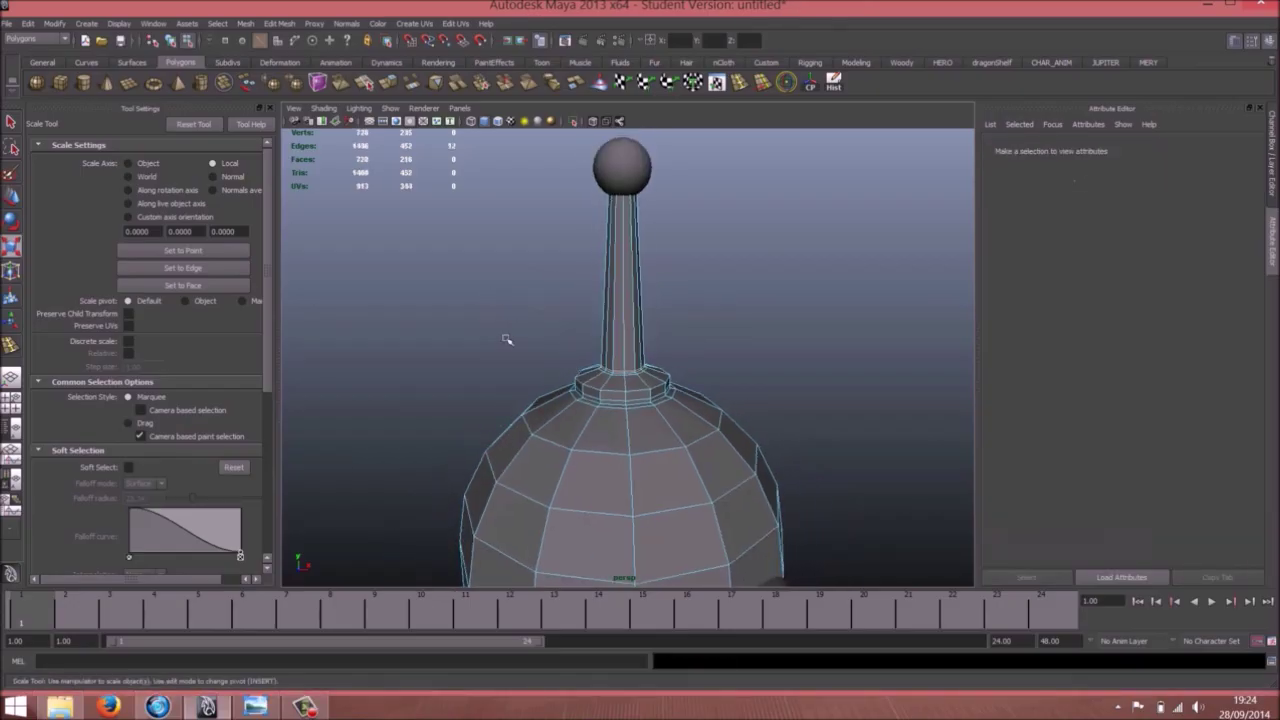
# Return to object mode, display the dome and antenna mesh smoothed, and inspect the antenna's base
pyautogui.press('w')
pyautogui.moveTo(634, 302); pyautogui.dragTo(680, 280, button='right')
pyautogui.keyDown('alt'); pyautogui.moveTo(641, 354); pyautogui.dragTo(631, 301, button='middle'); pyautogui.keyUp('alt')
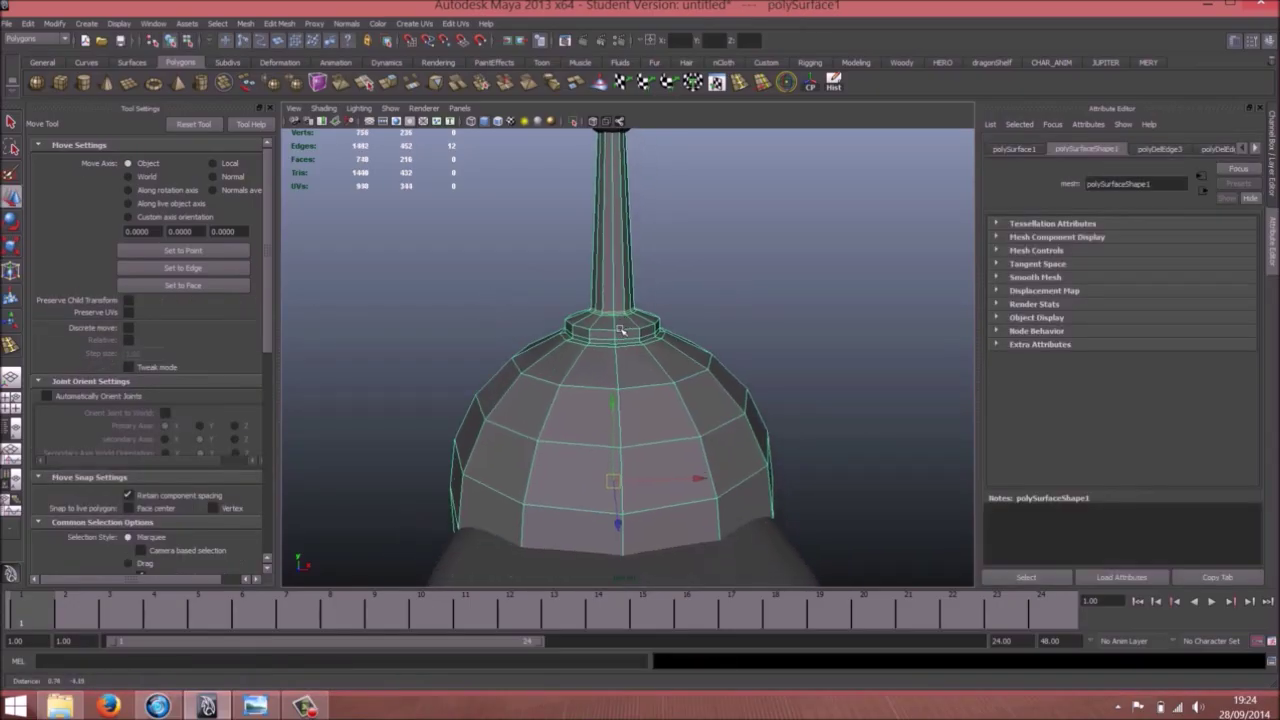
pyautogui.press('3')
pyautogui.click(775, 304)
pyautogui.keyDown('alt'); pyautogui.moveTo(638, 392); pyautogui.dragTo(637, 320, button='middle'); pyautogui.keyUp('alt')
pyautogui.scroll(-4, 640, 328)
pyautogui.keyDown('alt'); pyautogui.moveTo(640, 329); pyautogui.dragTo(580, 417); pyautogui.keyUp('alt')
pyautogui.scroll(4, 680, 313)
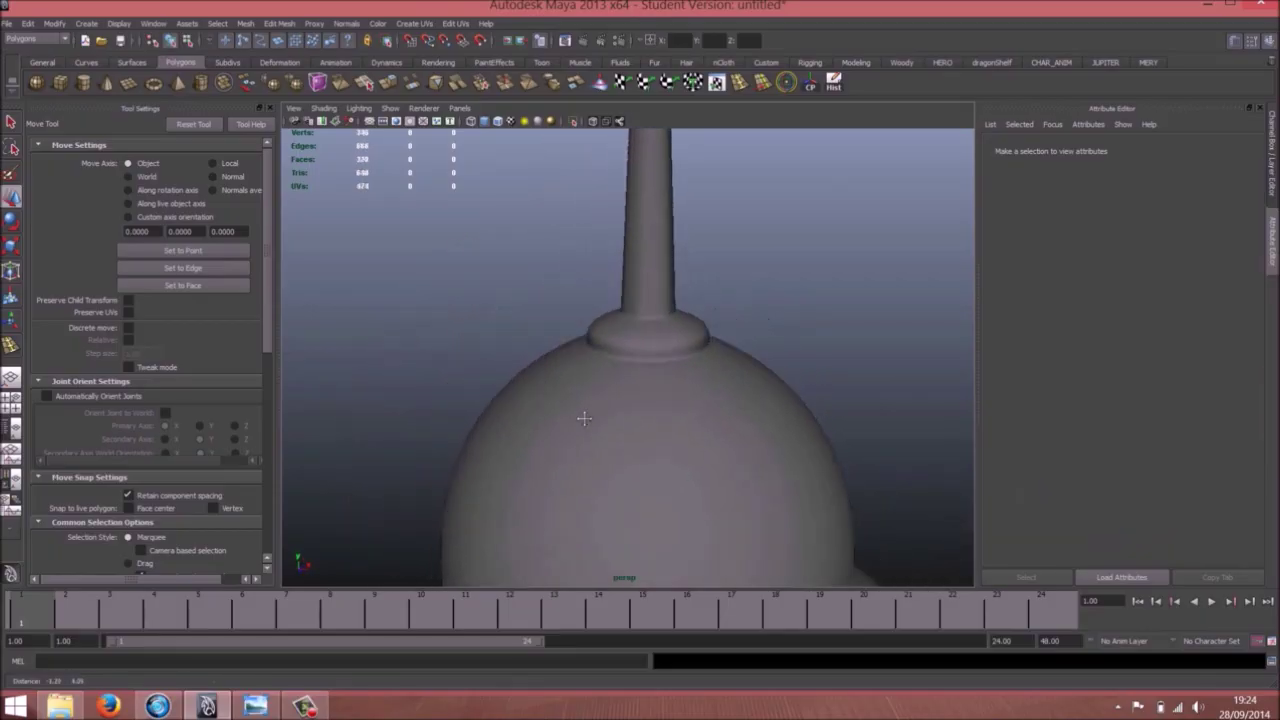
# Select the edge loop around the upper rim of the antenna's base and scale it slightly inward
pyautogui.scroll(4, 657, 366)
pyautogui.click(612, 376)
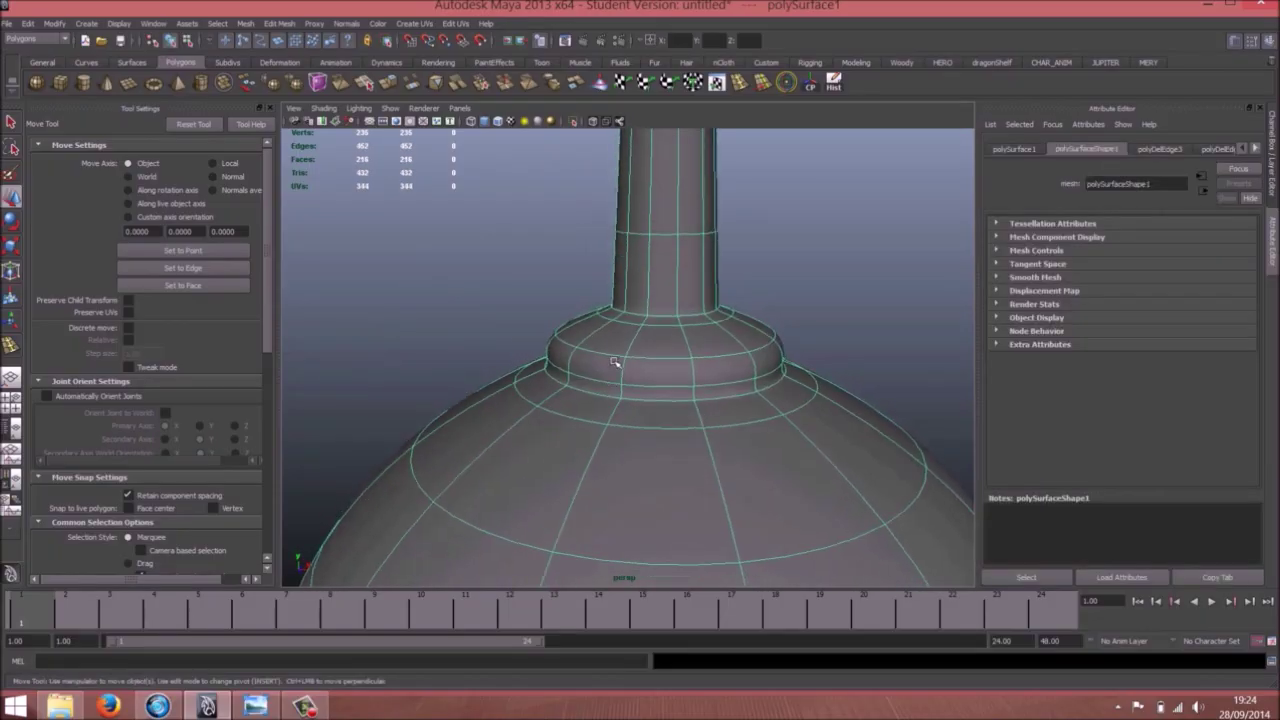
pyautogui.press('1')
pyautogui.moveTo(654, 366); pyautogui.dragTo(652, 345, button='right')
pyautogui.doubleClick(644, 364)
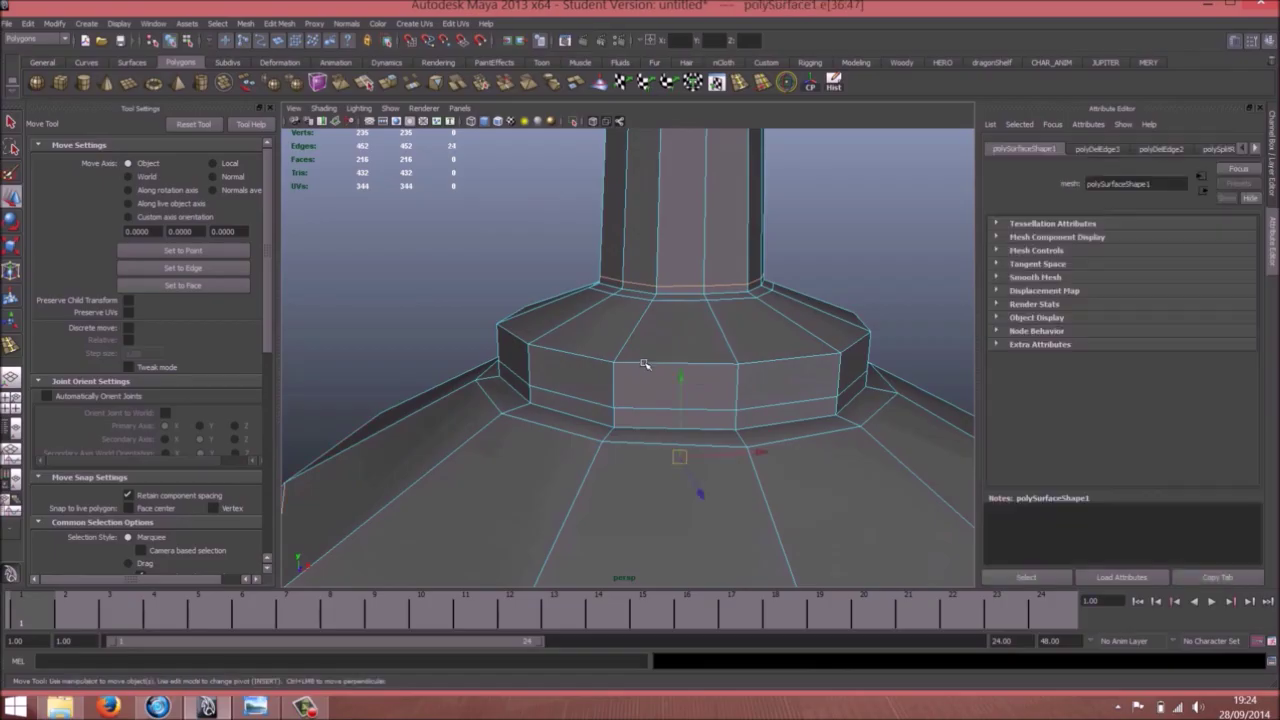
pyautogui.doubleClick(590, 357)
pyautogui.press('r')
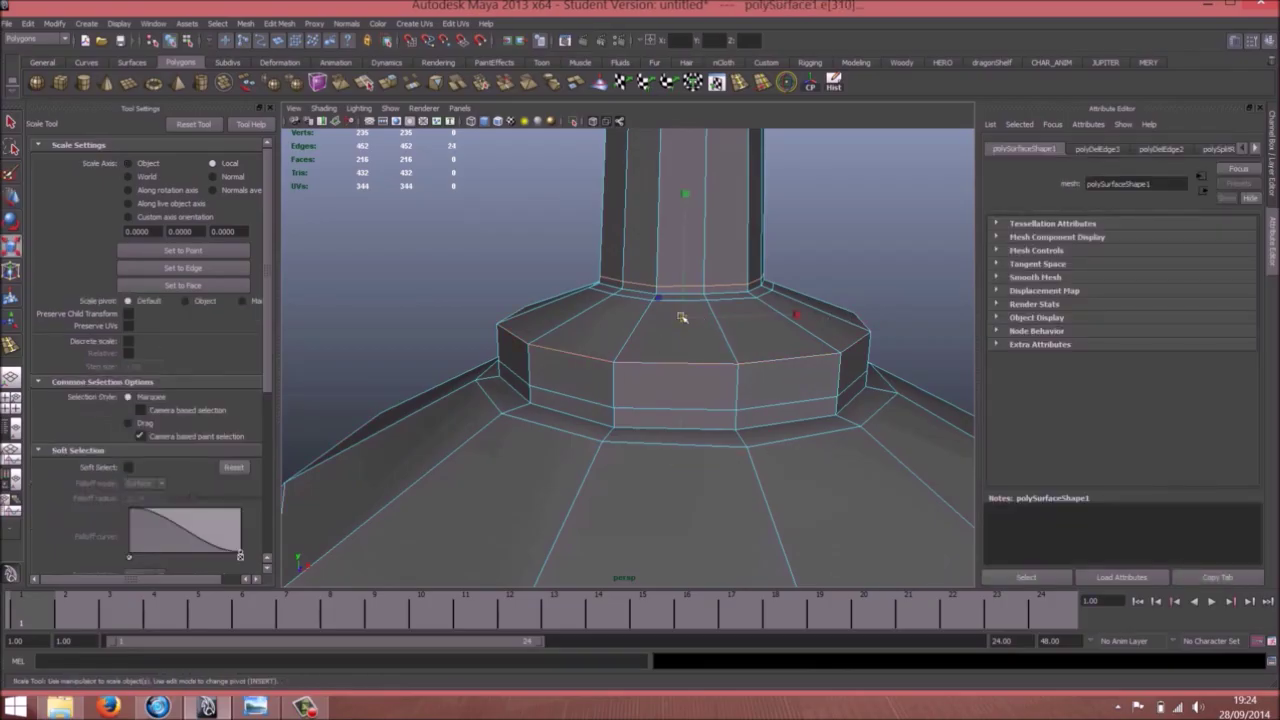
pyautogui.moveTo(681, 317); pyautogui.dragTo(654, 317)
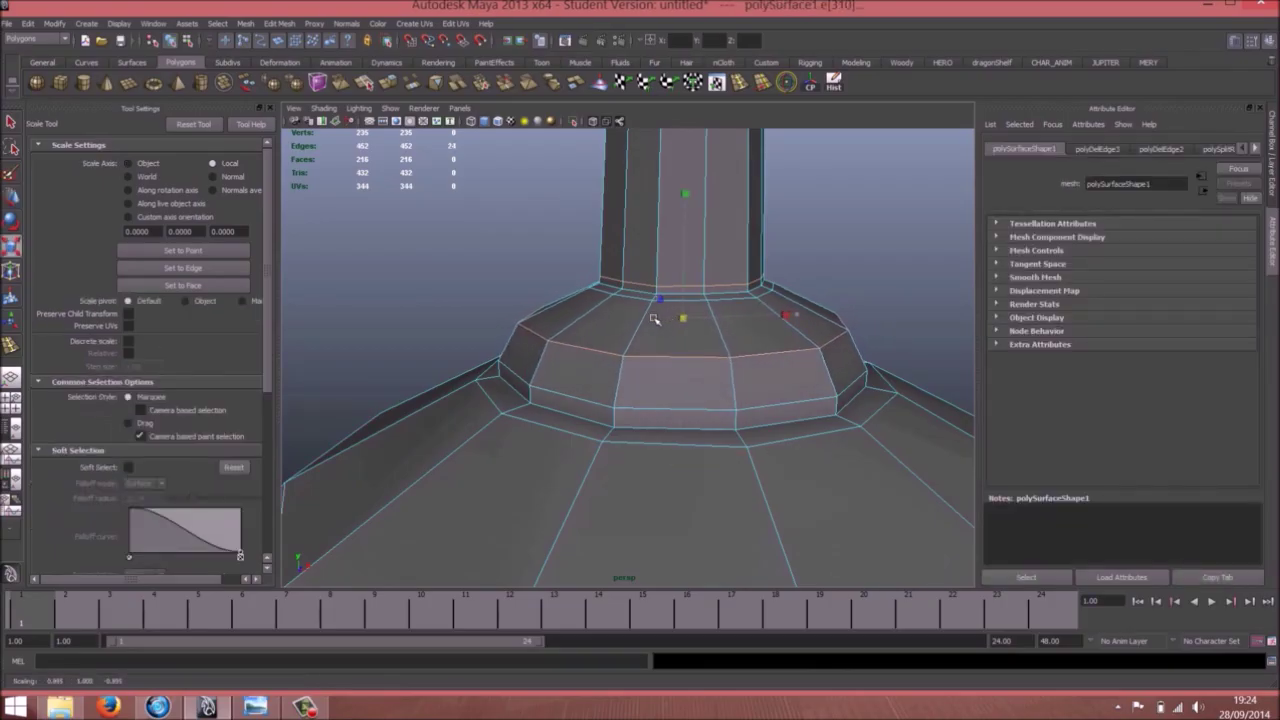
# Return to object mode, display the dome and antenna mesh smoothed, and inspect the whole head
pyautogui.moveTo(657, 362); pyautogui.dragTo(737, 358, button='right')
pyautogui.click(737, 363)
pyautogui.scroll(-5, 597, 354)
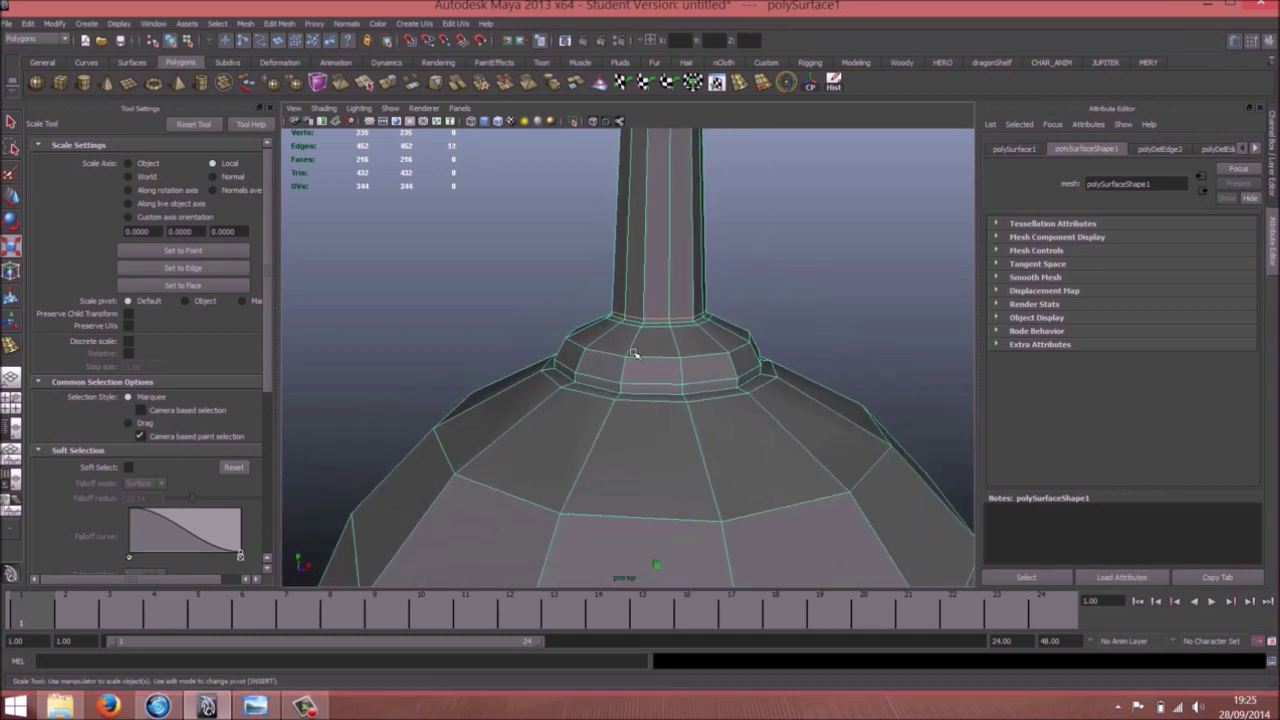
pyautogui.press('3')
pyautogui.click(778, 314)
pyautogui.keyDown('alt'); pyautogui.moveTo(604, 350); pyautogui.dragTo(504, 391, button='right'); pyautogui.keyUp('alt')
pyautogui.keyDown('alt'); pyautogui.moveTo(725, 418); pyautogui.dragTo(704, 301, button='middle'); pyautogui.keyUp('alt')
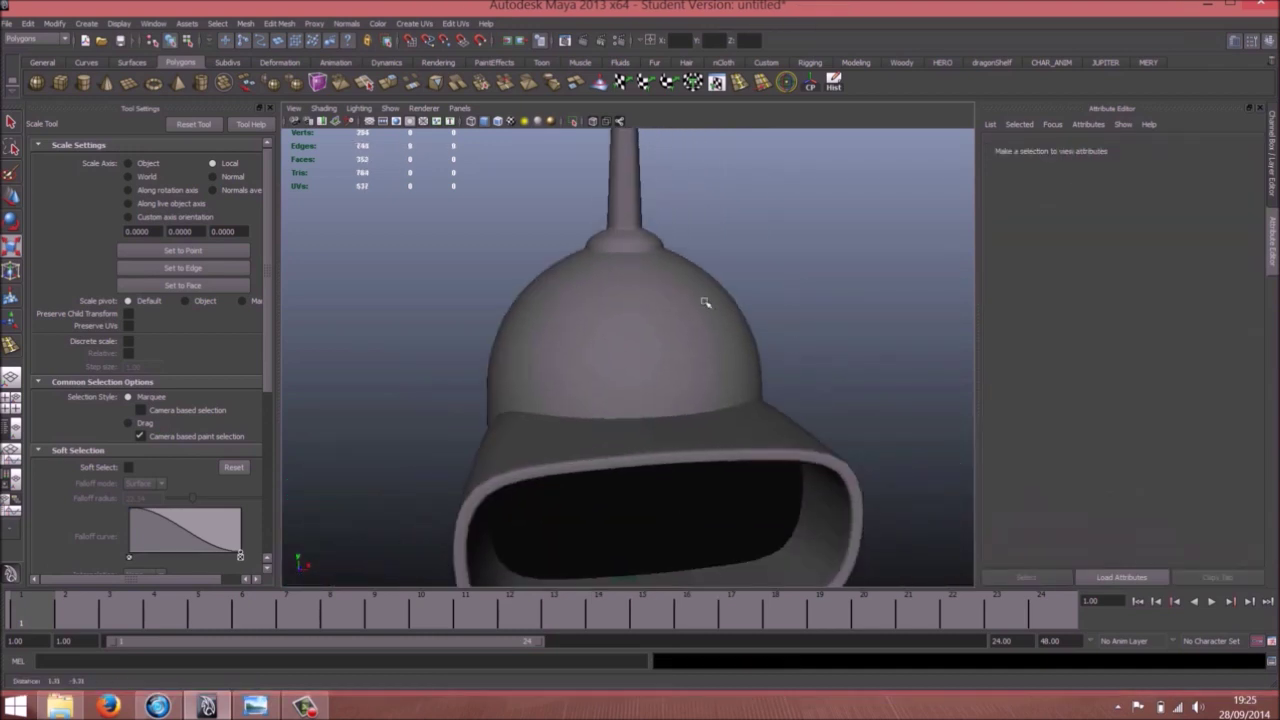
pyautogui.keyDown('alt'); pyautogui.moveTo(704, 301); pyautogui.dragTo(643, 381, button='right'); pyautogui.keyUp('alt')
pyautogui.keyDown('alt'); pyautogui.moveTo(643, 381); pyautogui.dragTo(624, 243, button='middle'); pyautogui.keyUp('alt')
pyautogui.keyDown('alt'); pyautogui.moveTo(617, 368); pyautogui.dragTo(637, 416); pyautogui.keyUp('alt')
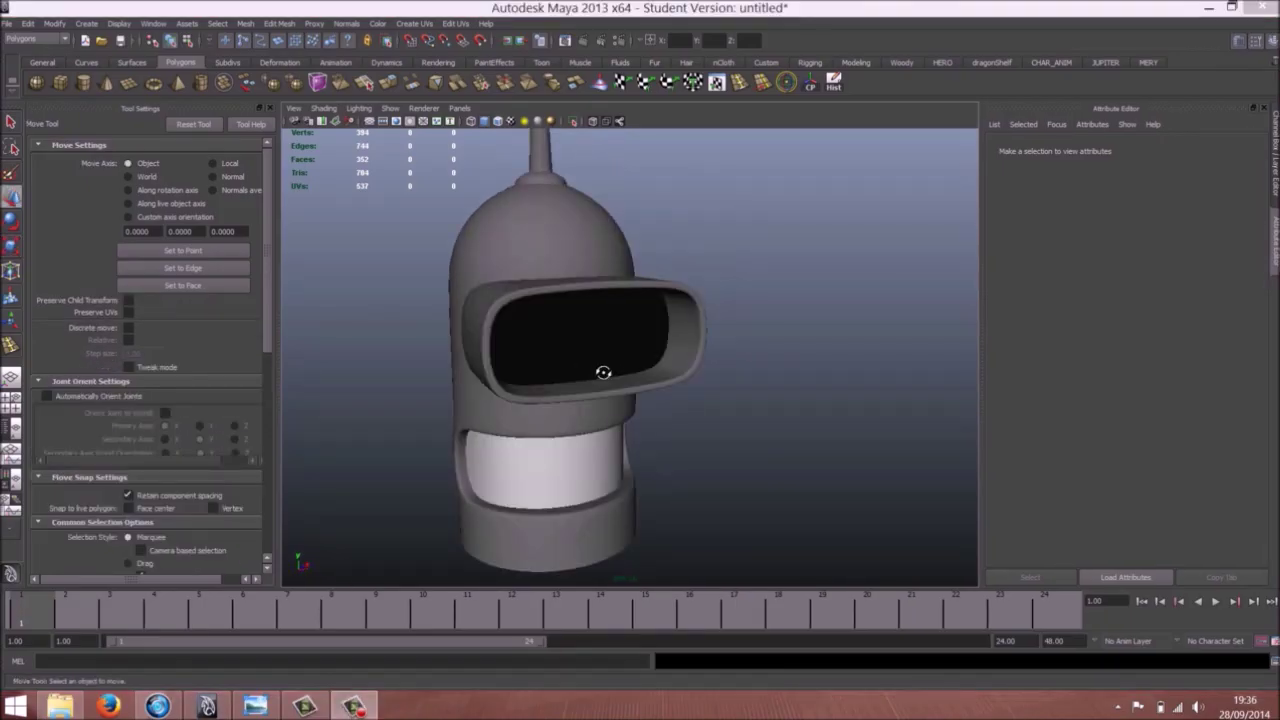
pyautogui.keyDown('alt'); pyautogui.moveTo(603, 372); pyautogui.dragTo(591, 333); pyautogui.keyUp('alt')
pyautogui.keyDown('alt'); pyautogui.moveTo(636, 383); pyautogui.dragTo(634, 368); pyautogui.keyUp('alt')
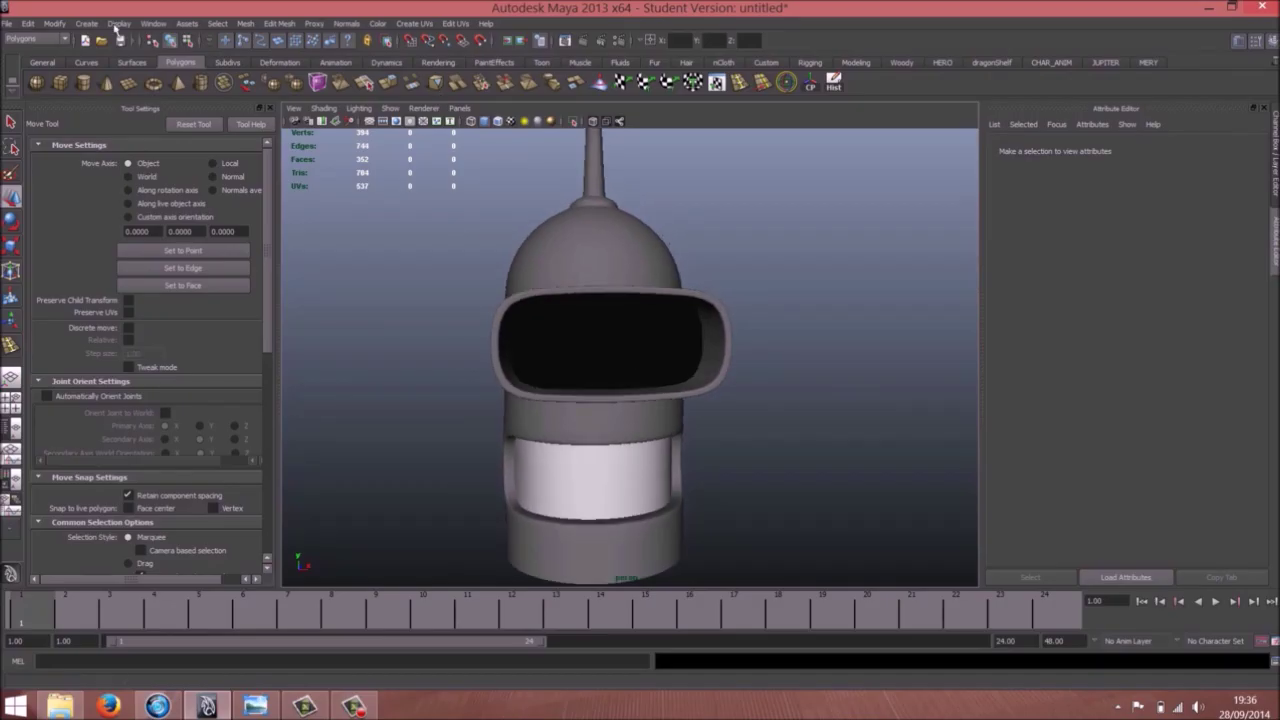
# Create a polygon cylinder for the body, scale it up wider than the head, and position it just below the head
pyautogui.click(85, 84)
pyautogui.keyDown('alt'); pyautogui.moveTo(628, 432); pyautogui.dragTo(628, 357, button='middle'); pyautogui.keyUp('alt')
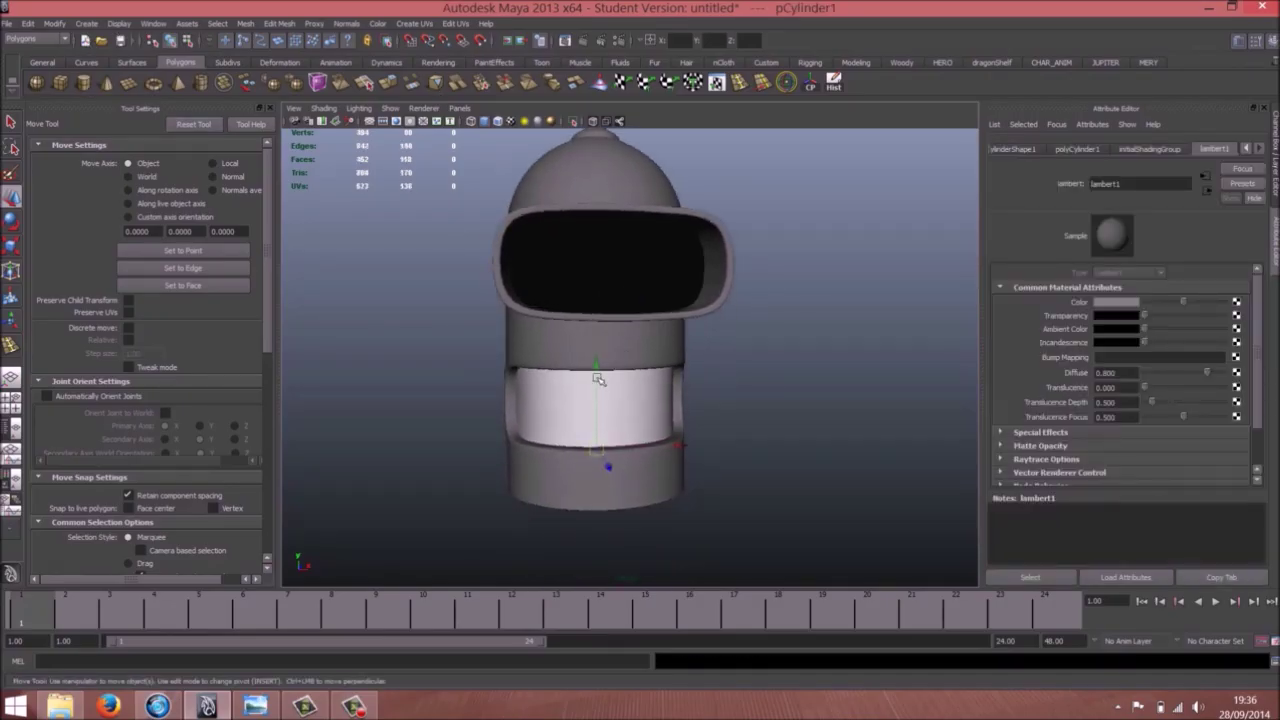
pyautogui.moveTo(597, 379); pyautogui.dragTo(595, 414)
pyautogui.press('r')
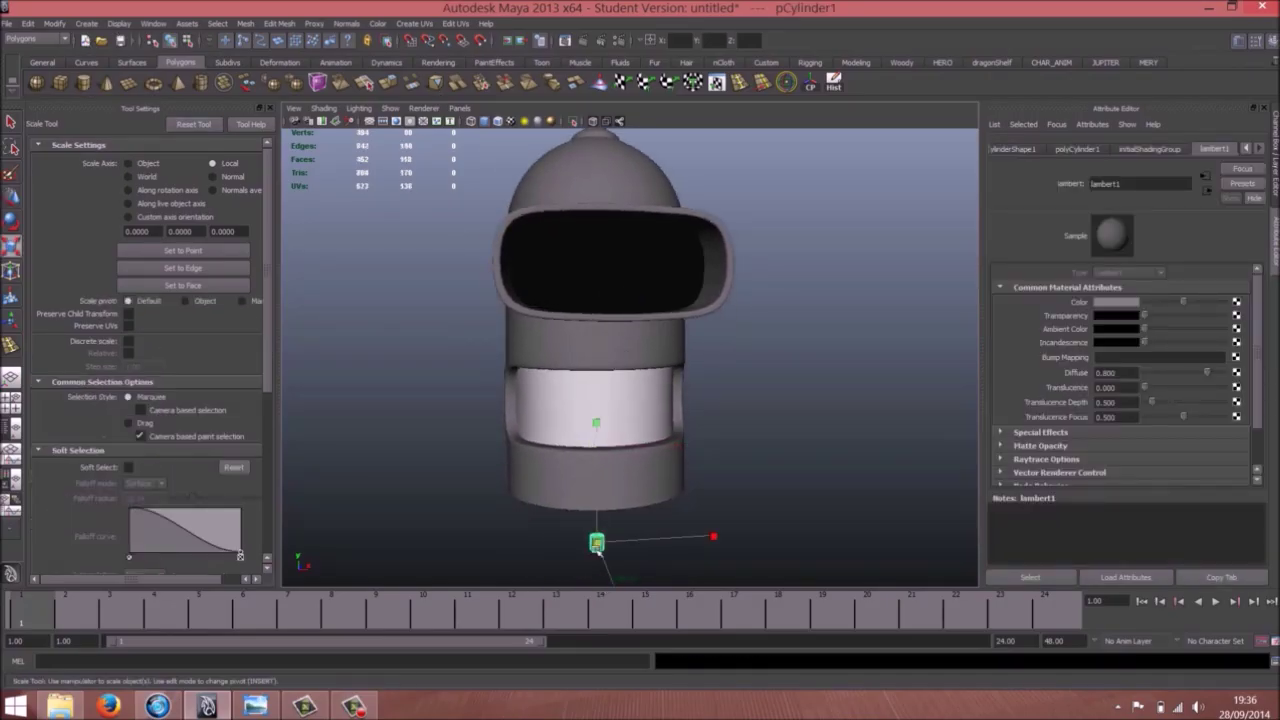
pyautogui.moveTo(597, 545); pyautogui.dragTo(785, 464)
pyautogui.keyDown('alt'); pyautogui.moveTo(717, 413); pyautogui.dragTo(629, 410, button='right'); pyautogui.keyUp('alt')
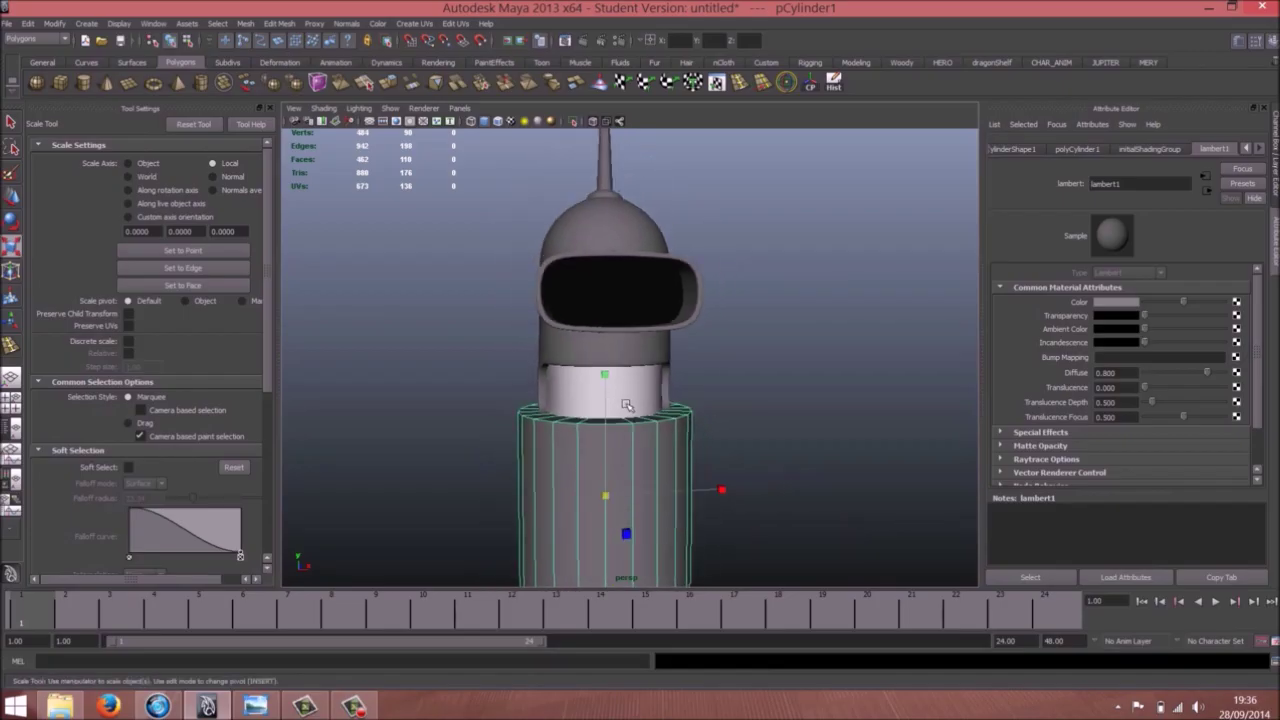
pyautogui.press('w')
pyautogui.moveTo(600, 408); pyautogui.dragTo(596, 474, button='middle')
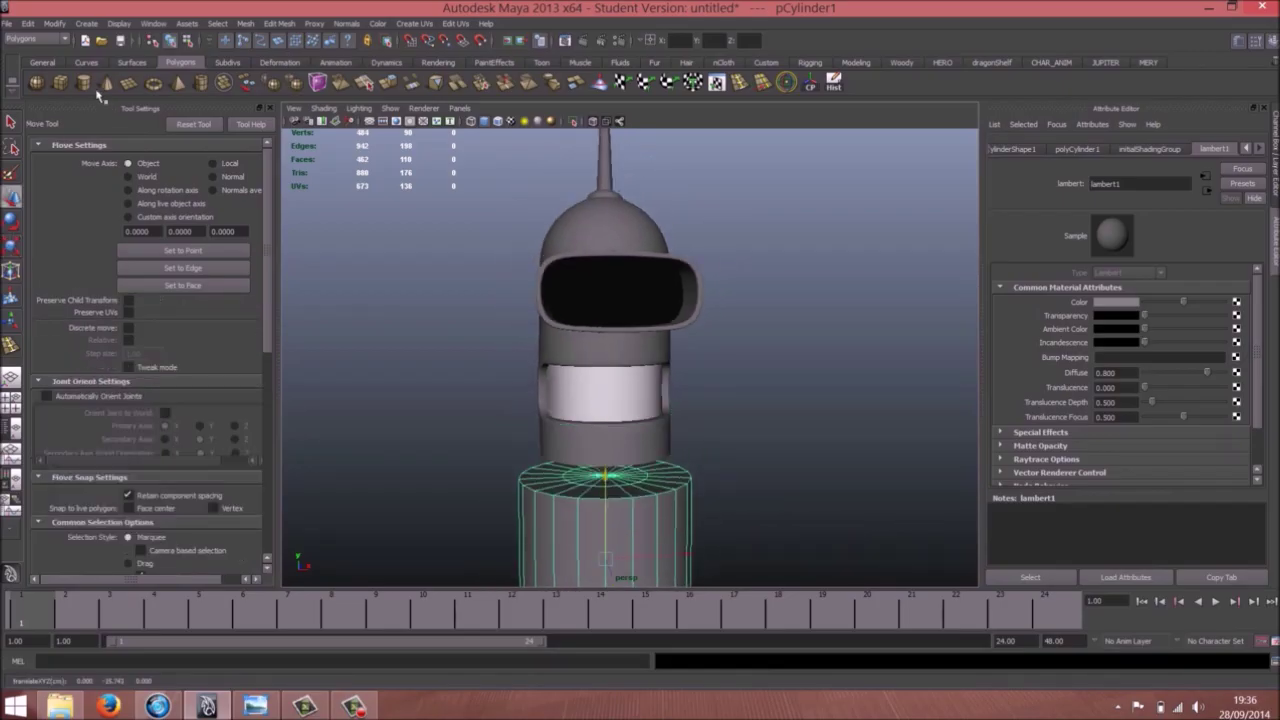
# Create a polygon sphere for an eye and move it out in front of the head
pyautogui.click(38, 86)
pyautogui.keyDown('alt'); pyautogui.moveTo(560, 400); pyautogui.dragTo(647, 398); pyautogui.keyUp('alt')
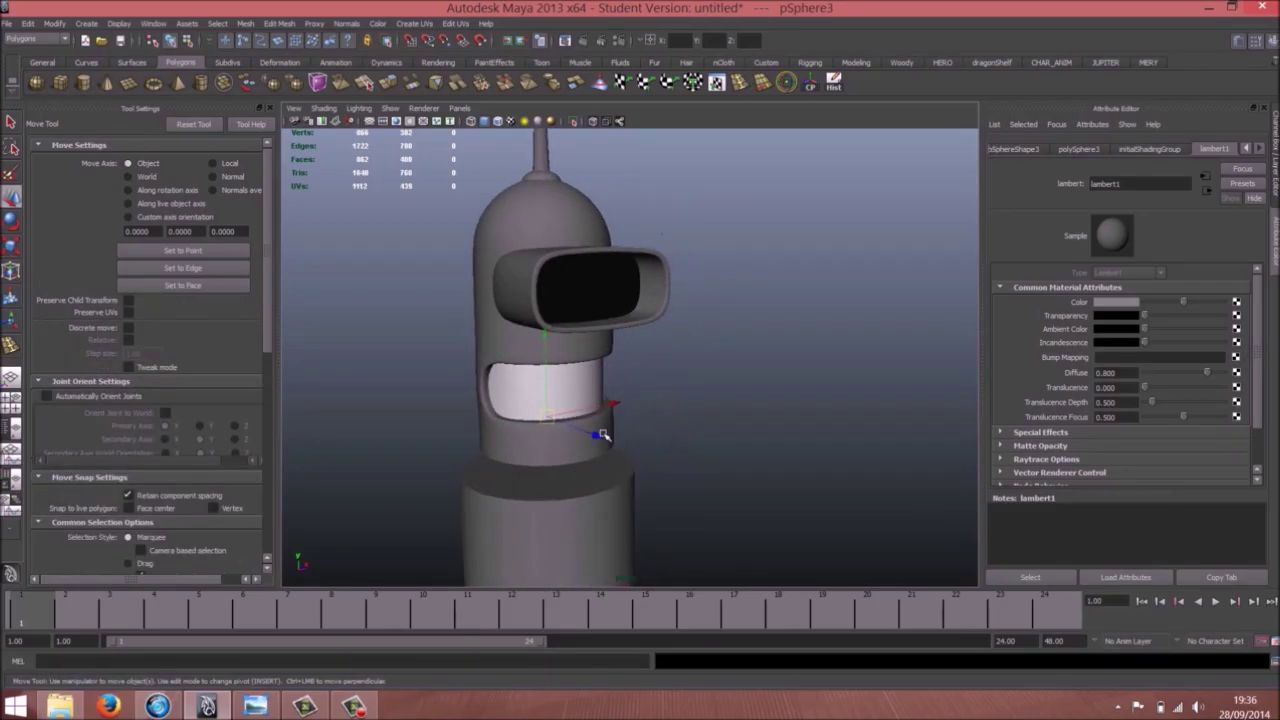
pyautogui.moveTo(601, 435); pyautogui.dragTo(774, 508)
pyautogui.keyDown('alt'); pyautogui.moveTo(771, 500); pyautogui.dragTo(729, 429, button='middle'); pyautogui.keyUp('alt')
pyautogui.keyDown('alt'); pyautogui.moveTo(729, 429); pyautogui.dragTo(771, 429, button='right'); pyautogui.keyUp('alt')
pyautogui.keyDown('alt'); pyautogui.moveTo(661, 508); pyautogui.dragTo(634, 402, button='middle'); pyautogui.keyUp('alt')
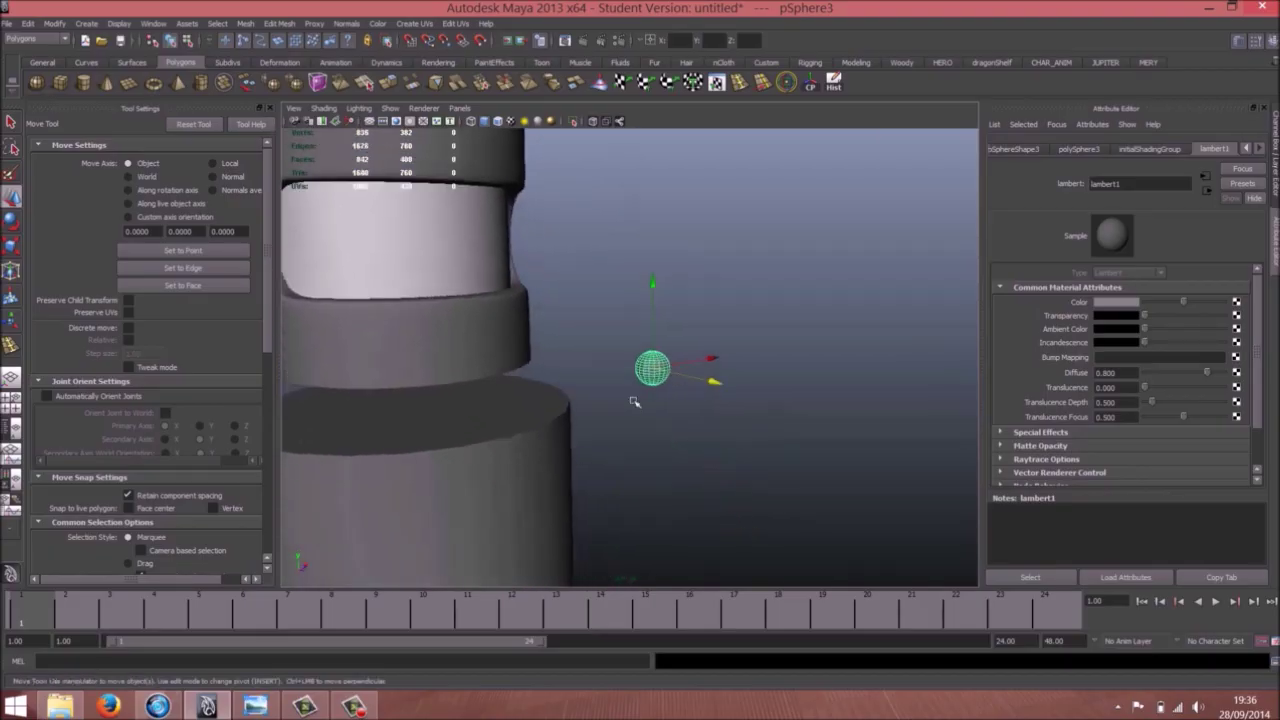
pyautogui.keyDown('alt'); pyautogui.moveTo(634, 402); pyautogui.dragTo(577, 423); pyautogui.keyUp('alt')
# Assign a new Lambert material to the sphere and set its color to white
pyautogui.keyDown('alt'); pyautogui.moveTo(577, 423); pyautogui.dragTo(776, 435, button='right'); pyautogui.keyUp('alt')
pyautogui.keyDown('alt'); pyautogui.moveTo(820, 437); pyautogui.dragTo(732, 417, button='middle'); pyautogui.keyUp('alt')
pyautogui.keyDown('alt'); pyautogui.moveTo(570, 423); pyautogui.dragTo(632, 423, button='right'); pyautogui.keyUp('alt')
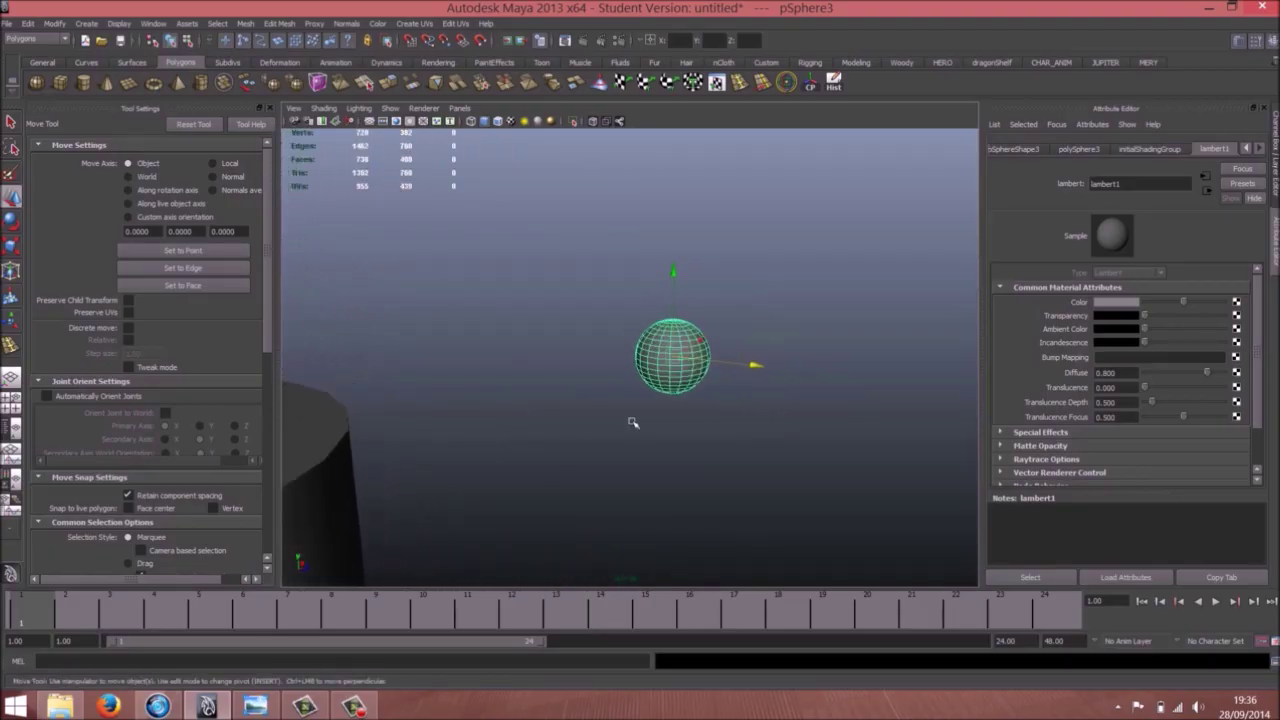
pyautogui.keyDown('alt'); pyautogui.moveTo(632, 422); pyautogui.dragTo(644, 434); pyautogui.keyUp('alt')
pyautogui.keyDown('alt'); pyautogui.moveTo(608, 390); pyautogui.dragTo(614, 388); pyautogui.keyUp('alt')
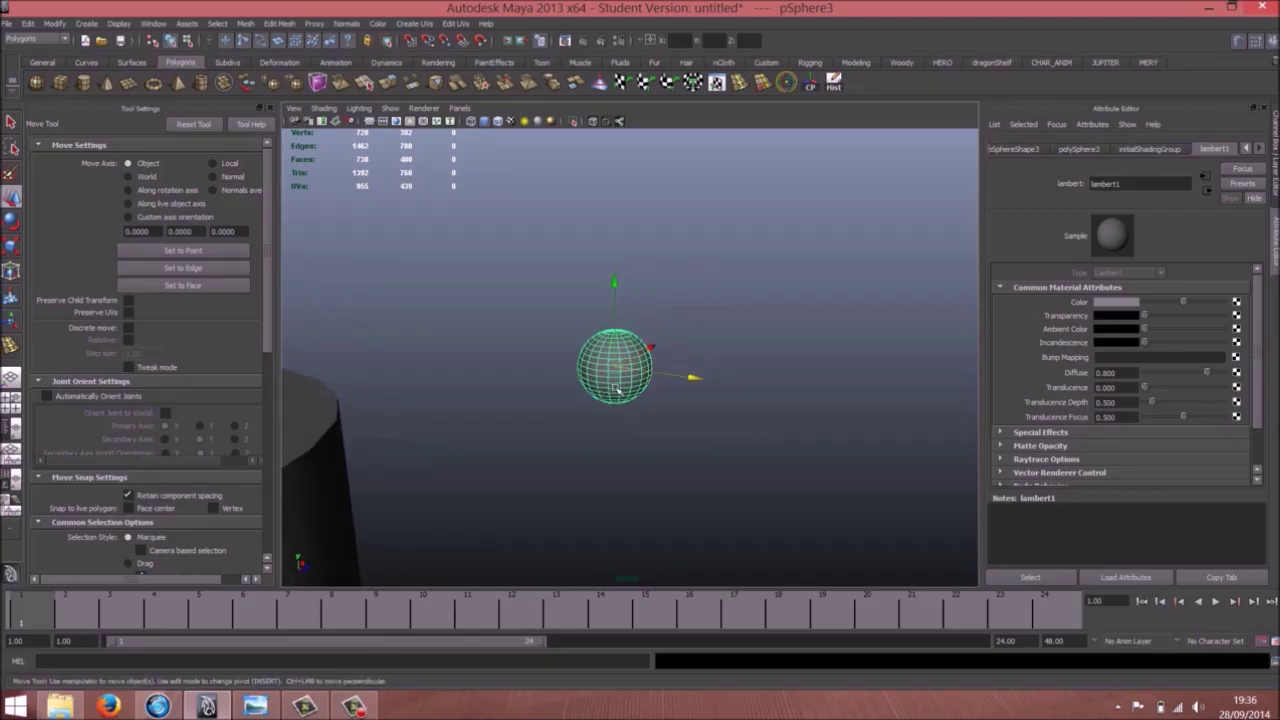
pyautogui.moveTo(614, 388); pyautogui.dragTo(710, 608, button='right')
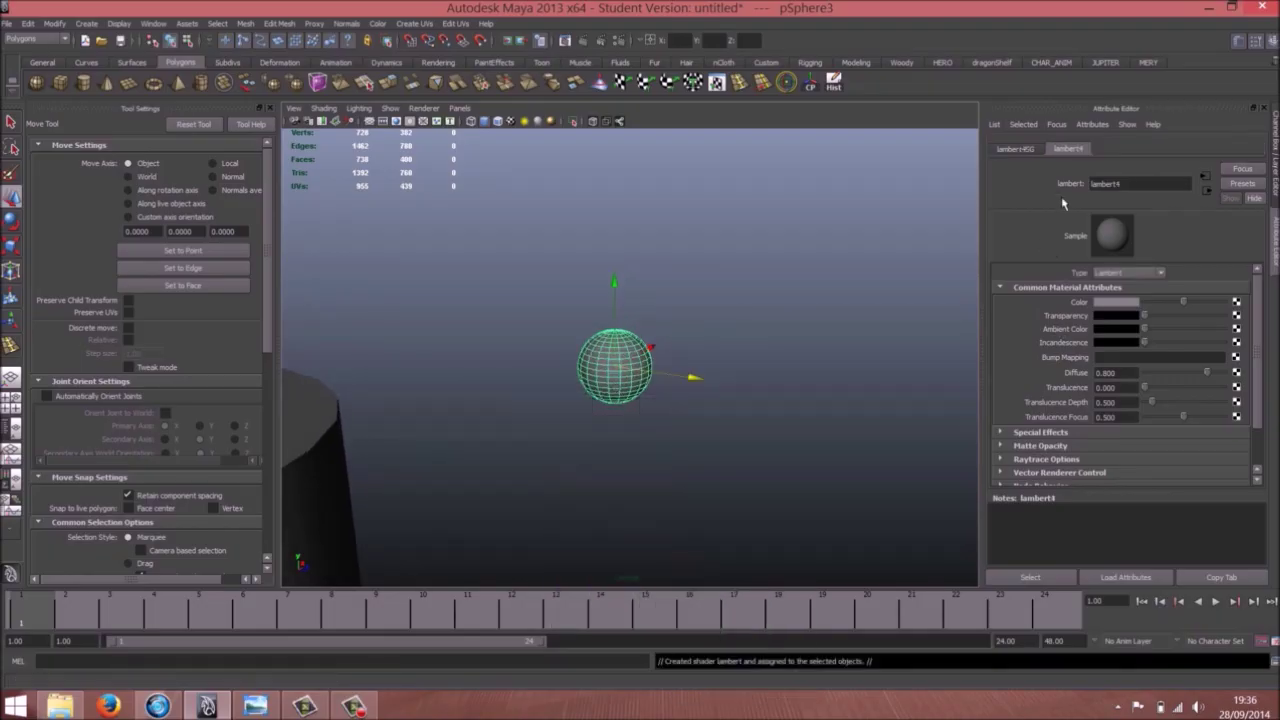
pyautogui.moveTo(1182, 303); pyautogui.dragTo(1275, 300)
pyautogui.keyDown('alt'); pyautogui.moveTo(828, 320); pyautogui.dragTo(572, 299, button='right'); pyautogui.keyUp('alt')
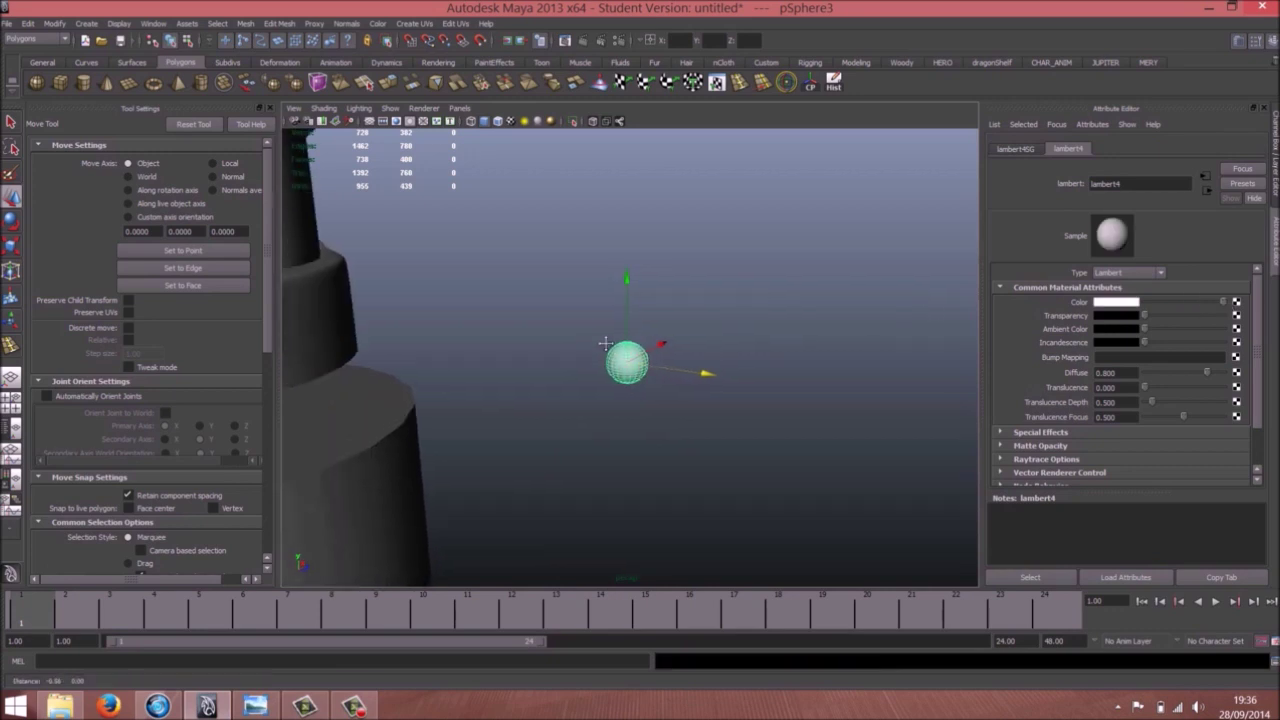
pyautogui.keyDown('alt'); pyautogui.moveTo(572, 299); pyautogui.dragTo(660, 329, button='middle'); pyautogui.keyUp('alt')
pyautogui.keyDown('alt'); pyautogui.moveTo(660, 328); pyautogui.dragTo(503, 280); pyautogui.keyUp('alt')
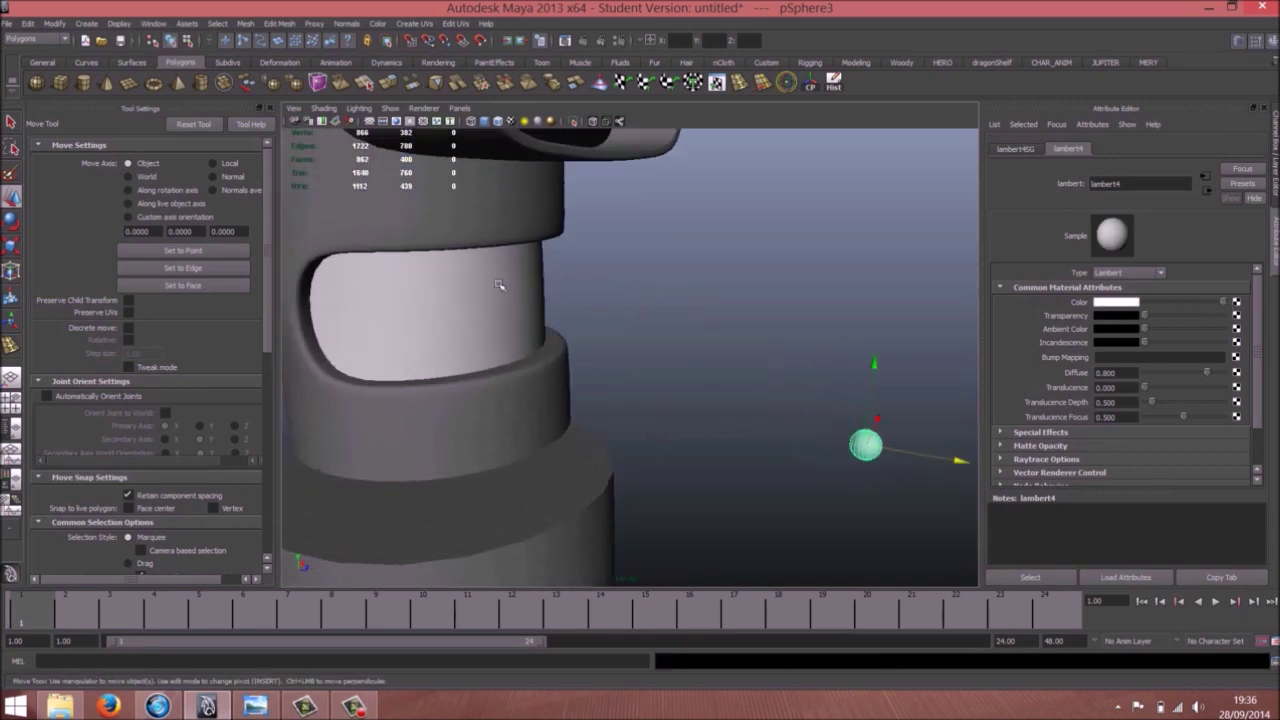
# Raise the white sphere vertically toward the height of the visor opening
pyautogui.click(519, 278)
pyautogui.moveTo(519, 278); pyautogui.dragTo(614, 535, button='right')
pyautogui.keyDown('alt'); pyautogui.moveTo(790, 406); pyautogui.dragTo(478, 321); pyautogui.keyUp('alt')
pyautogui.click(793, 436)
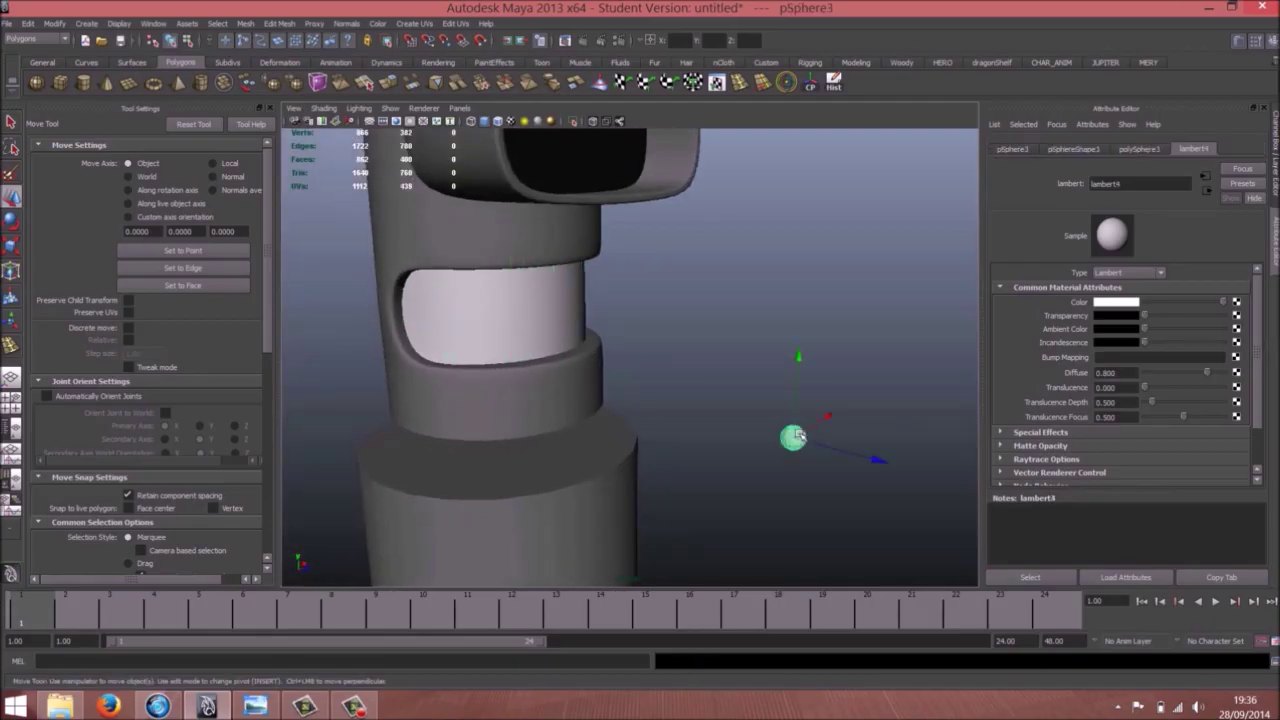
pyautogui.moveTo(799, 357); pyautogui.dragTo(789, 124)
pyautogui.keyDown('alt'); pyautogui.moveTo(790, 216); pyautogui.dragTo(714, 346, button='middle'); pyautogui.keyUp('alt')
pyautogui.moveTo(716, 348)
pyautogui.keyDown('alt'); pyautogui.mouseDown()
pyautogui.moveTo(766, 362)
pyautogui.moveTo(716, 362)
pyautogui.mouseUp(); pyautogui.keyUp('alt')
pyautogui.keyDown('alt'); pyautogui.moveTo(716, 362); pyautogui.dragTo(563, 361, button='middle'); pyautogui.keyUp('alt')
pyautogui.keyDown('alt'); pyautogui.moveTo(563, 361); pyautogui.dragTo(643, 357, button='right'); pyautogui.keyUp('alt')
# Select the faces of the sphere's rear half in the side view and delete them, leaving the front hemisphere
pyautogui.press('space')
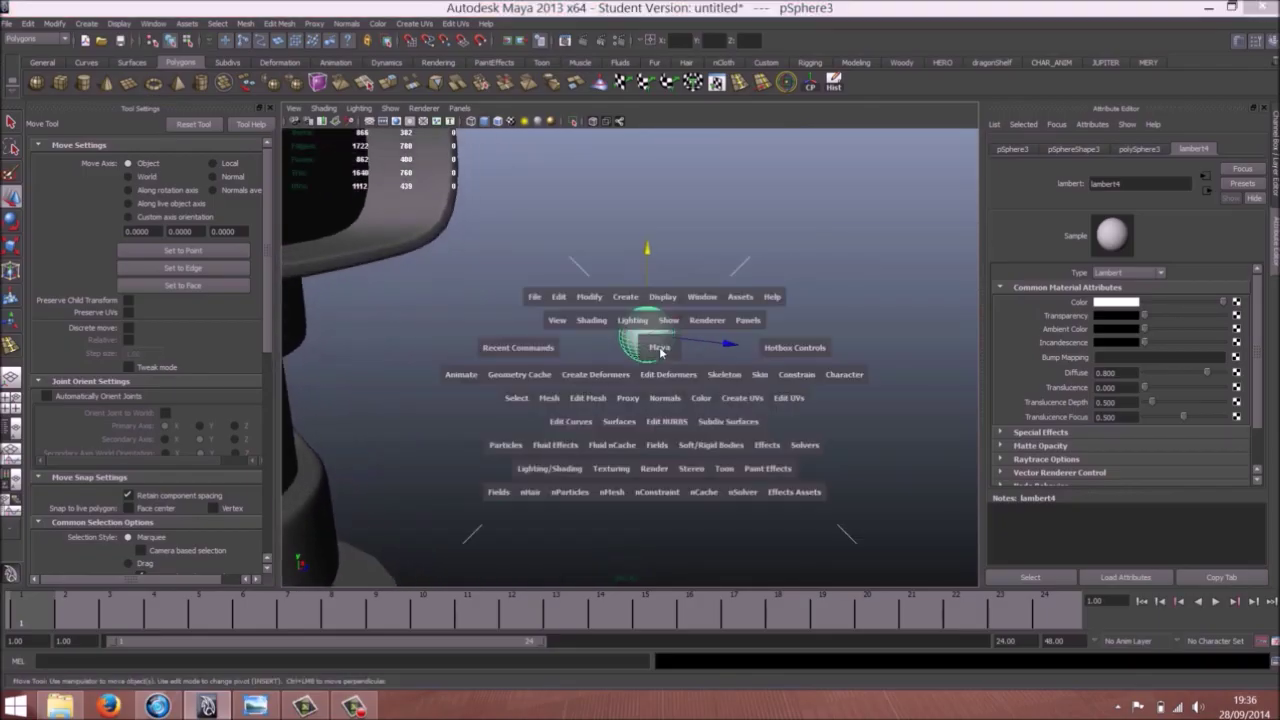
pyautogui.moveTo(660, 349); pyautogui.dragTo(743, 353)
pyautogui.keyDown('alt'); pyautogui.moveTo(432, 273); pyautogui.dragTo(560, 348, button='middle'); pyautogui.keyUp('alt')
pyautogui.keyDown('alt'); pyautogui.moveTo(560, 348); pyautogui.dragTo(737, 394, button='right'); pyautogui.keyUp('alt')
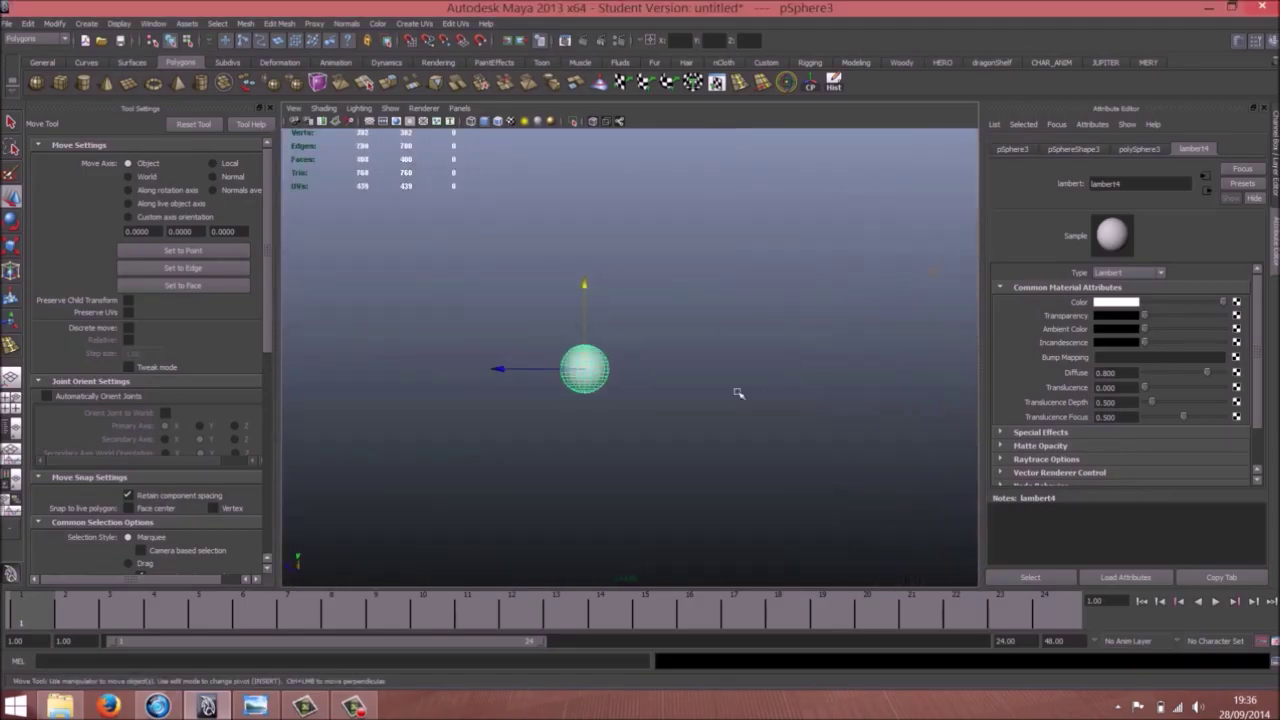
pyautogui.keyDown('alt'); pyautogui.moveTo(370, 373); pyautogui.dragTo(408, 360, button='middle'); pyautogui.keyUp('alt')
pyautogui.scroll(5, 665, 343)
pyautogui.rightClick(665, 343)
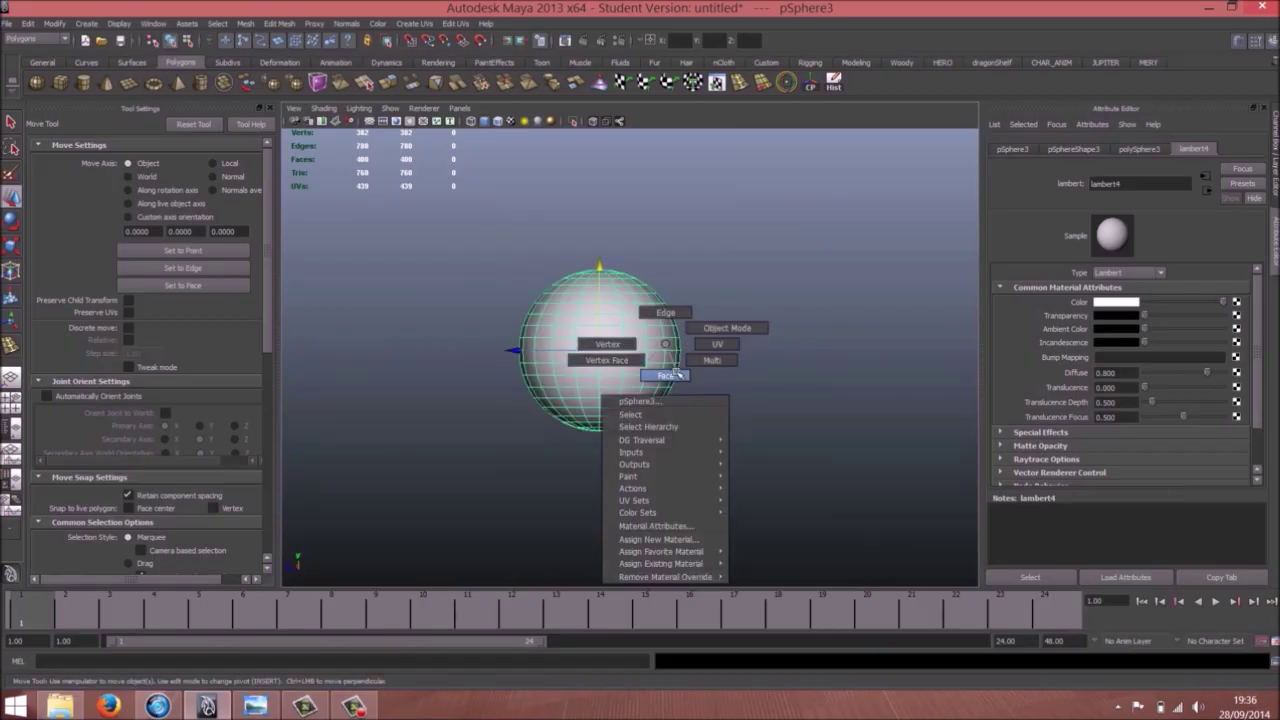
pyautogui.click(670, 375)
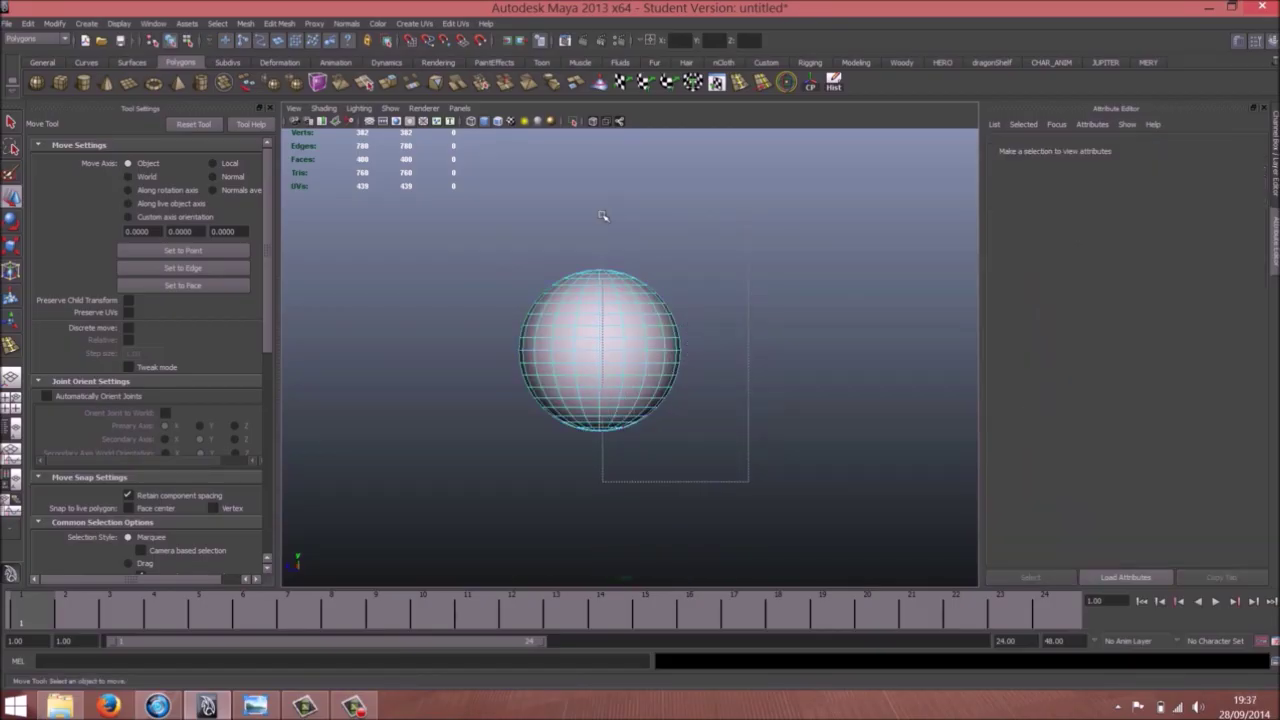
pyautogui.moveTo(603, 216); pyautogui.dragTo(603, 217)
pyautogui.press('space')
pyautogui.moveTo(603, 343); pyautogui.dragTo(566, 378)
pyautogui.keyDown('alt'); pyautogui.moveTo(566, 378); pyautogui.dragTo(695, 431, button='right'); pyautogui.keyUp('alt')
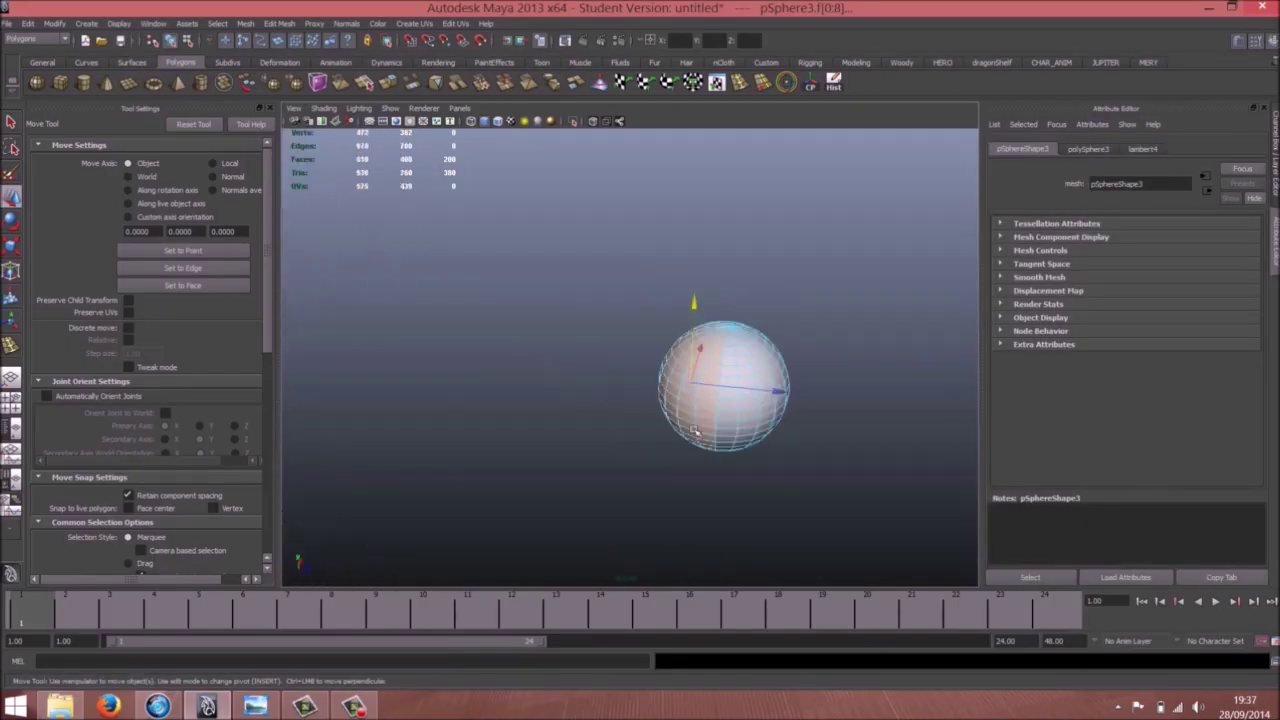
pyautogui.press('f')
pyautogui.keyDown('alt'); pyautogui.moveTo(637, 397); pyautogui.dragTo(597, 420); pyautogui.keyUp('alt')
pyautogui.keyDown('alt'); pyautogui.moveTo(597, 420); pyautogui.dragTo(711, 420, button='right'); pyautogui.keyUp('alt')
pyautogui.press('Delete')
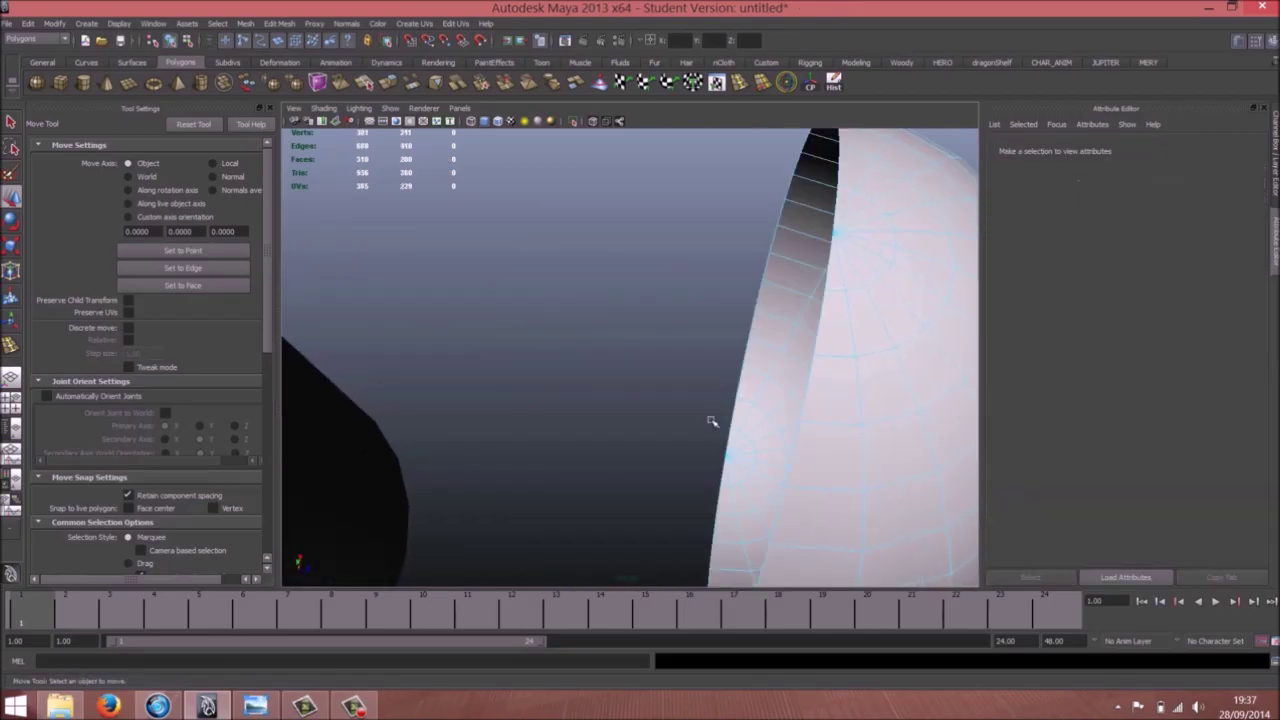
# Extrude the hemisphere's open border edges back toward the head into a tube, and return to object mode
pyautogui.keyDown('alt'); pyautogui.moveTo(806, 387); pyautogui.dragTo(543, 340, button='right'); pyautogui.keyUp('alt')
pyautogui.keyDown('alt'); pyautogui.moveTo(543, 340); pyautogui.dragTo(606, 345); pyautogui.keyUp('alt')
pyautogui.moveTo(682, 334); pyautogui.dragTo(677, 299, button='right')
pyautogui.keyDown('alt'); pyautogui.moveTo(674, 345); pyautogui.dragTo(700, 367); pyautogui.keyUp('alt')
pyautogui.scroll(5, 698, 363)
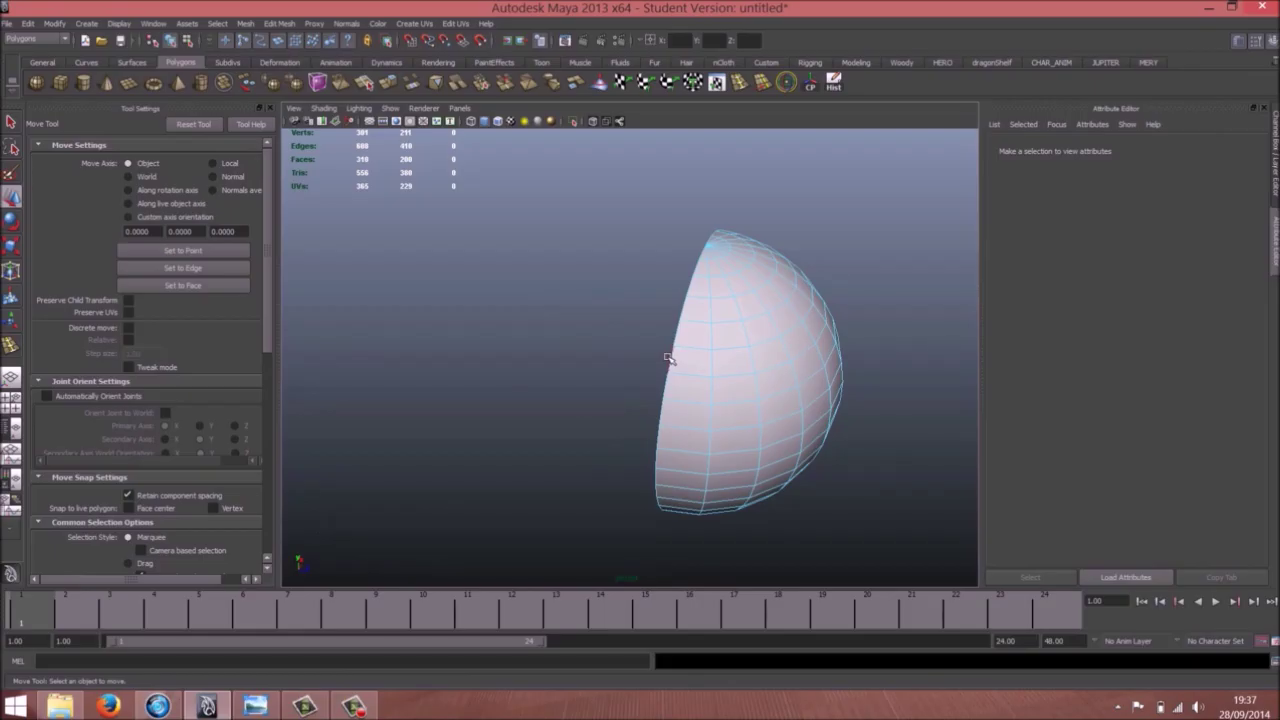
pyautogui.click(669, 358)
pyautogui.scroll(-6, 394, 291)
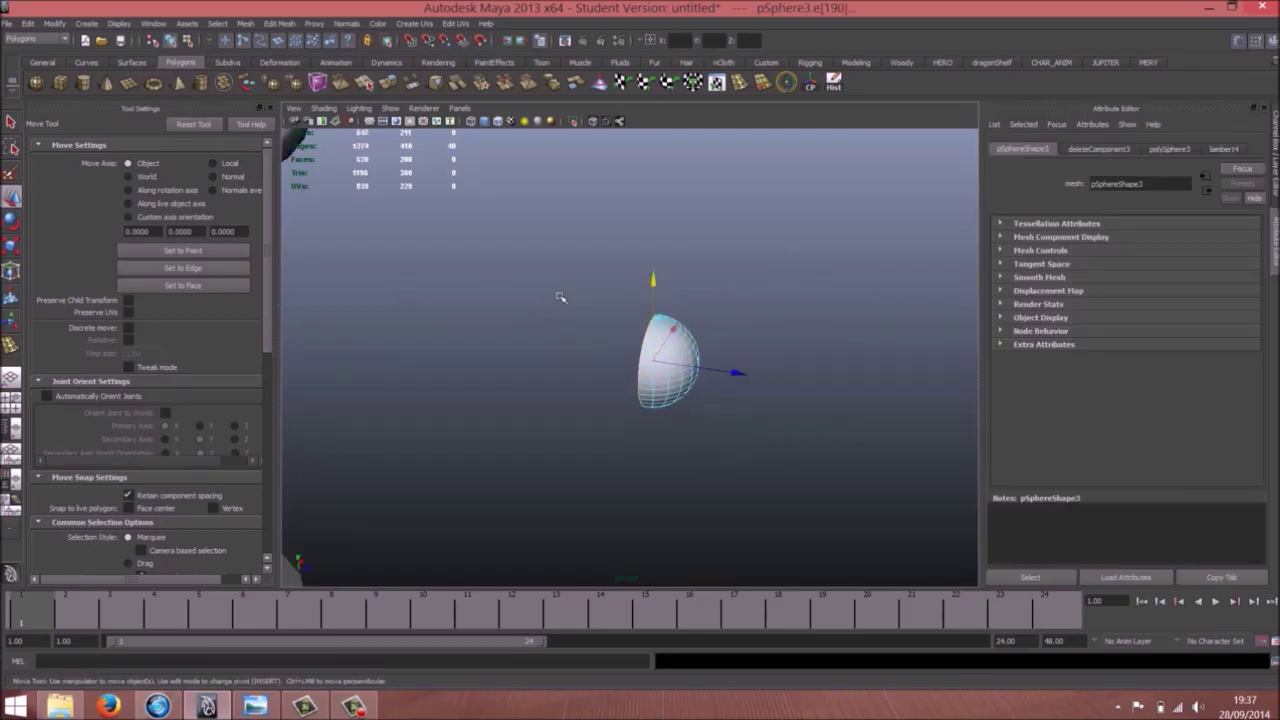
pyautogui.click(388, 85)
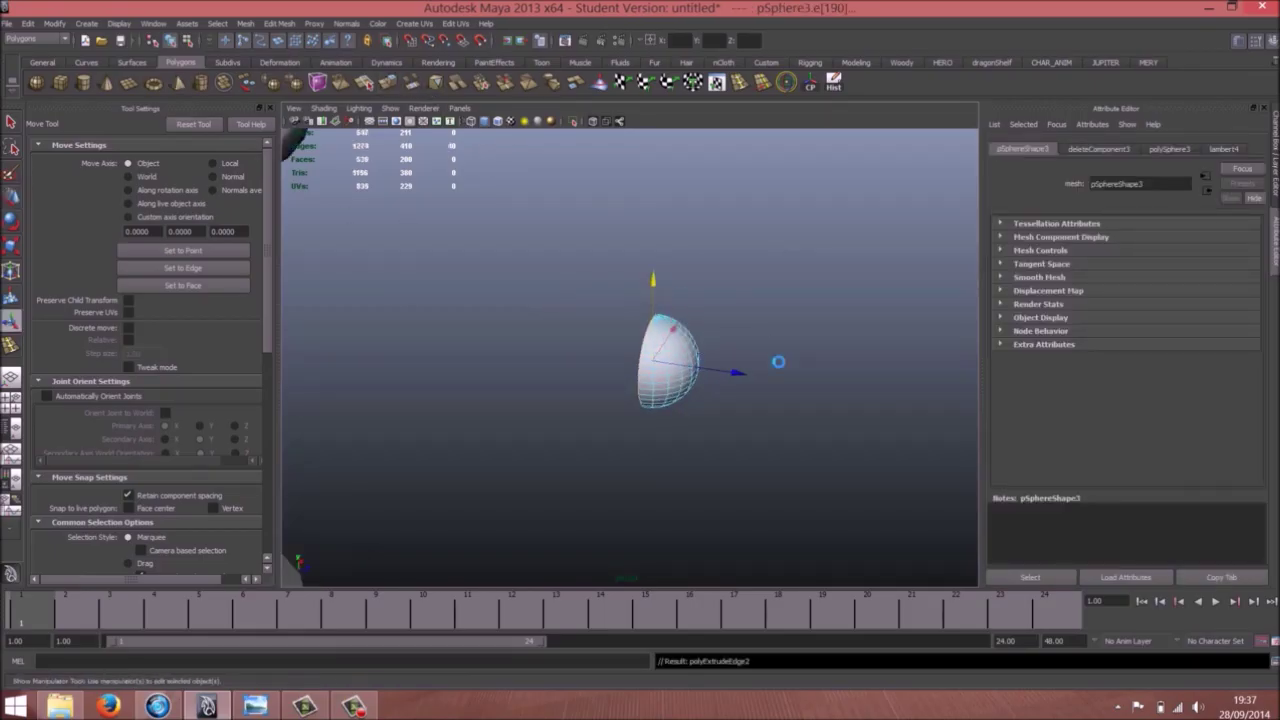
pyautogui.press('w')
pyautogui.moveTo(739, 373); pyautogui.dragTo(608, 356)
pyautogui.moveTo(649, 378); pyautogui.dragTo(594, 394, button='right')
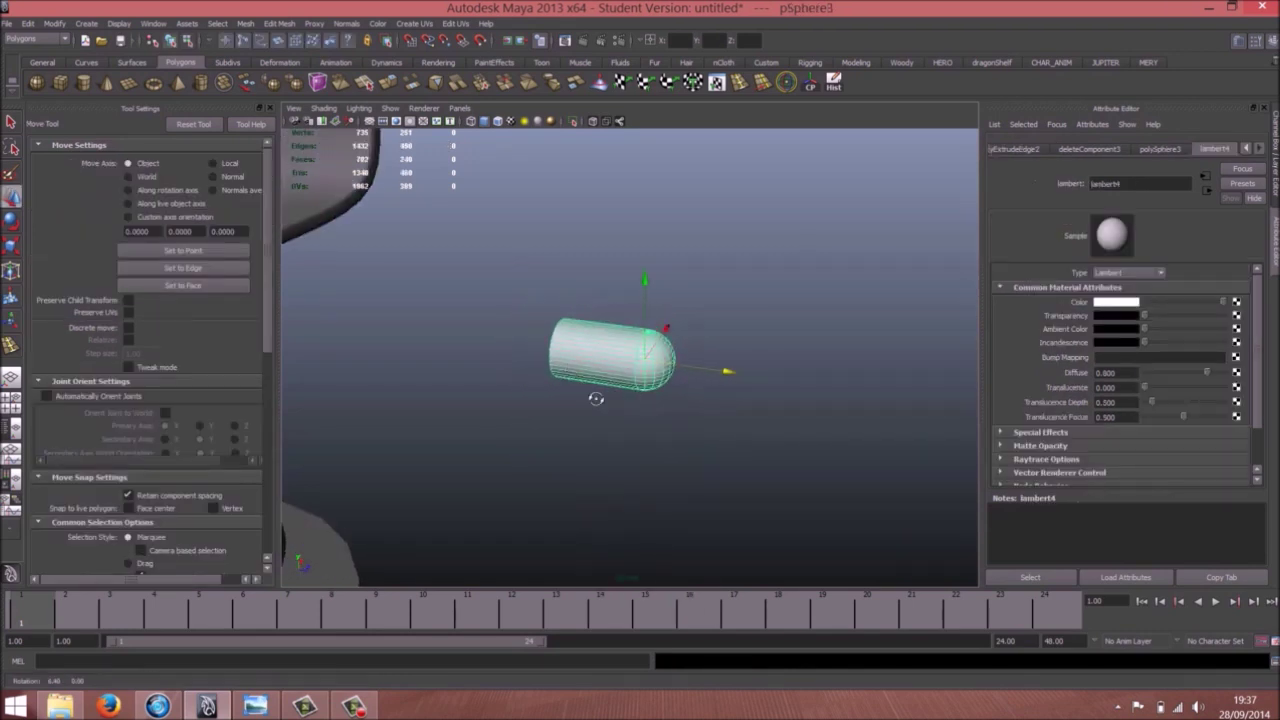
# Scale the eye up uniformly toward the size of the visor opening
pyautogui.keyDown('alt'); pyautogui.moveTo(594, 394); pyautogui.dragTo(560, 378); pyautogui.keyUp('alt')
pyautogui.press('r')
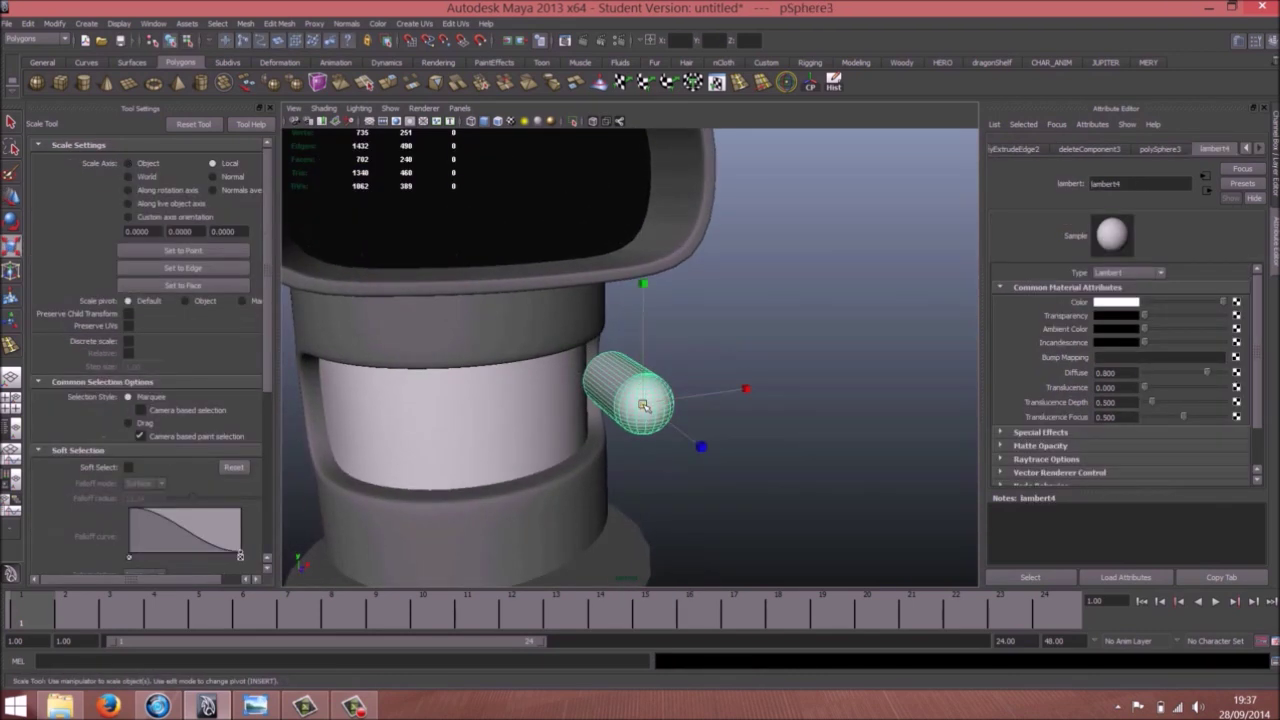
pyautogui.moveTo(643, 404); pyautogui.dragTo(902, 345)
# Move the eye into the left half of the visor opening in the front view
pyautogui.keyDown('alt'); pyautogui.moveTo(902, 345); pyautogui.dragTo(769, 417, button='right'); pyautogui.keyUp('alt')
pyautogui.press('space')
pyautogui.keyDown('alt'); pyautogui.moveTo(769, 417); pyautogui.dragTo(748, 341); pyautogui.keyUp('alt')
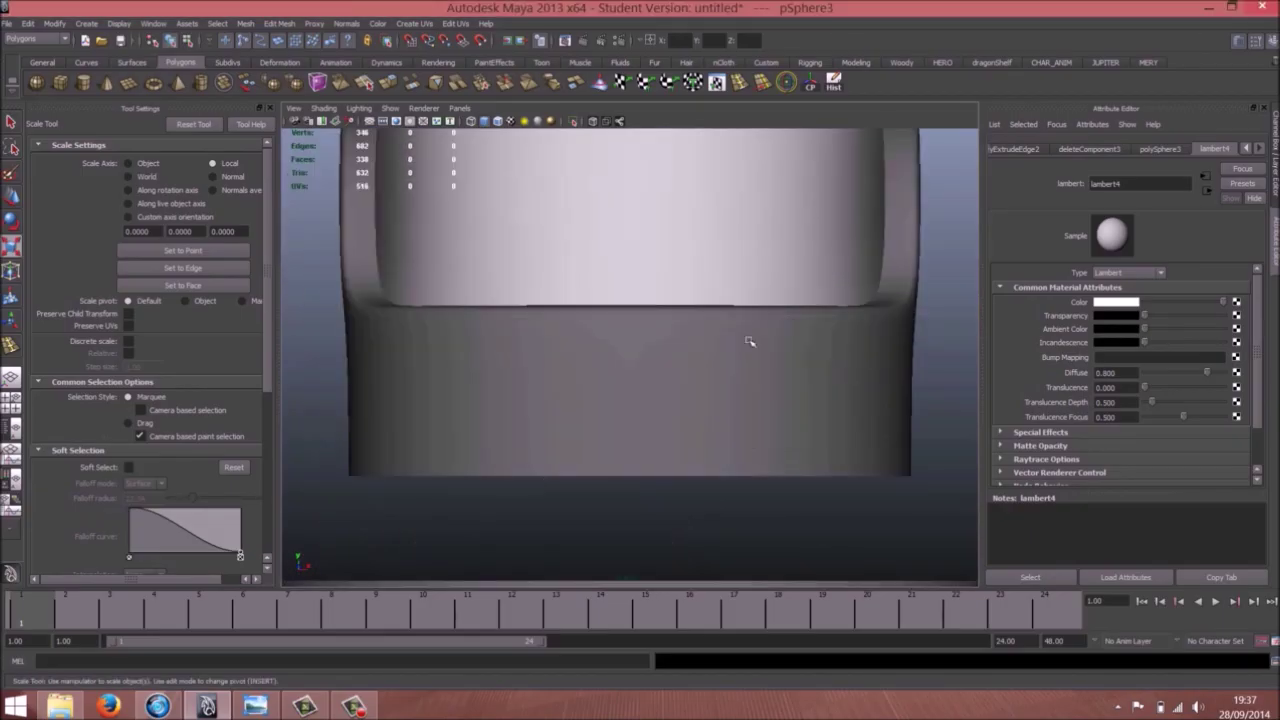
pyautogui.press('f')
pyautogui.keyDown('alt'); pyautogui.moveTo(709, 331); pyautogui.dragTo(610, 347, button='right'); pyautogui.keyUp('alt')
pyautogui.press('w')
pyautogui.moveTo(624, 357); pyautogui.dragTo(686, 244)
# Fine-tune the eye's uniform scale and sideways position so it fits within the left half of the visor opening
pyautogui.press('r')
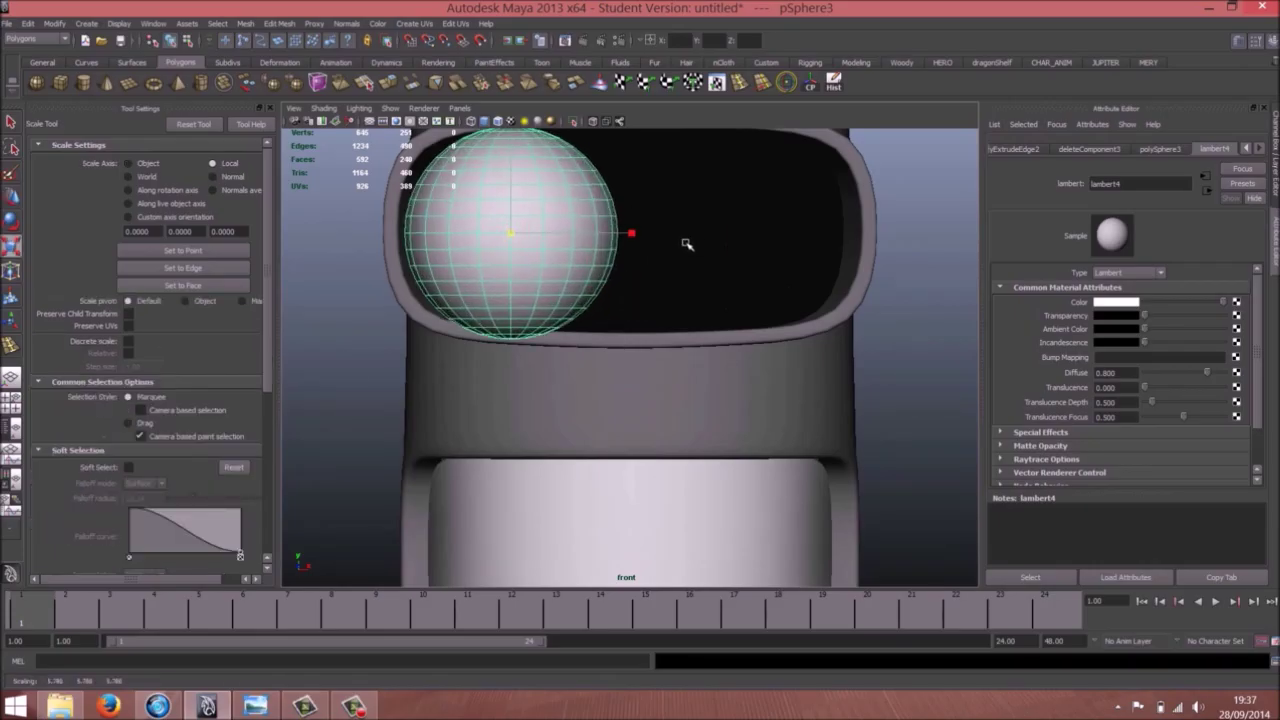
pyautogui.keyDown('alt'); pyautogui.moveTo(686, 244); pyautogui.dragTo(634, 250, button='right'); pyautogui.keyUp('alt')
pyautogui.keyDown('alt'); pyautogui.moveTo(634, 250); pyautogui.dragTo(660, 306, button='middle'); pyautogui.keyUp('alt')
pyautogui.moveTo(557, 306); pyautogui.dragTo(521, 307)
pyautogui.press('w')
pyautogui.moveTo(638, 307); pyautogui.dragTo(645, 307)
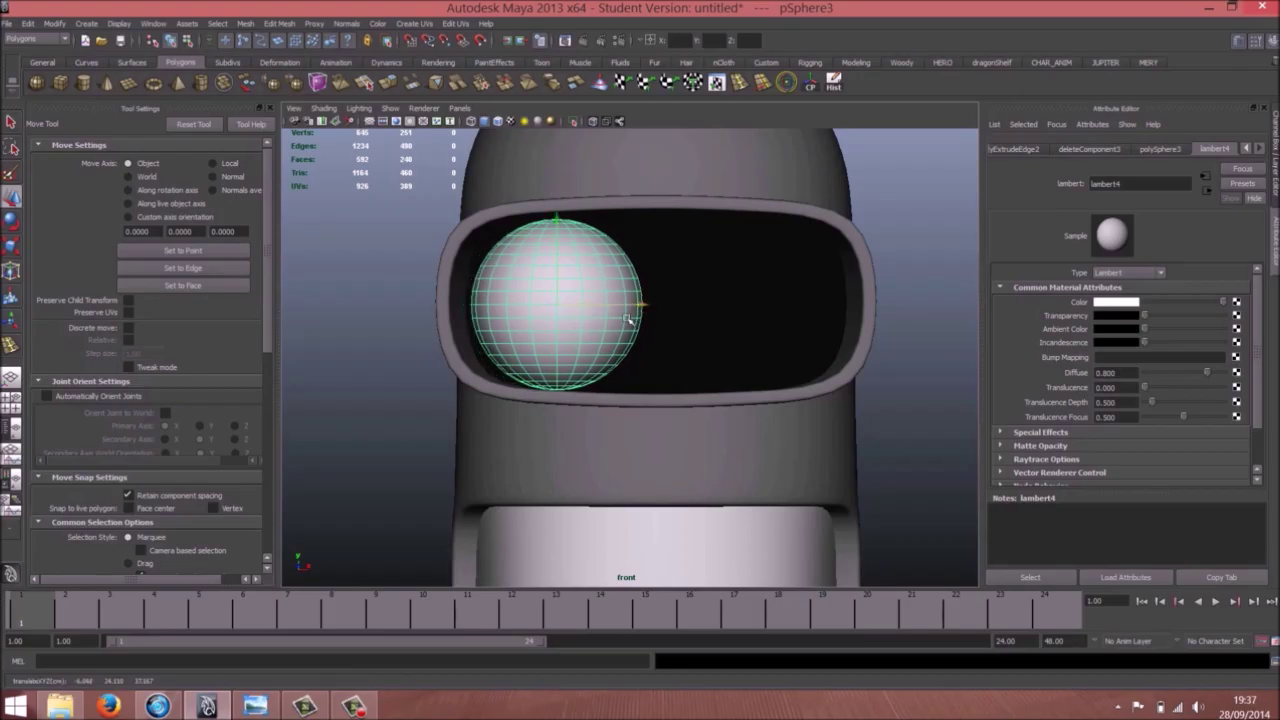
pyautogui.press('r')
pyautogui.moveTo(560, 305); pyautogui.dragTo(555, 304)
pyautogui.press('w')
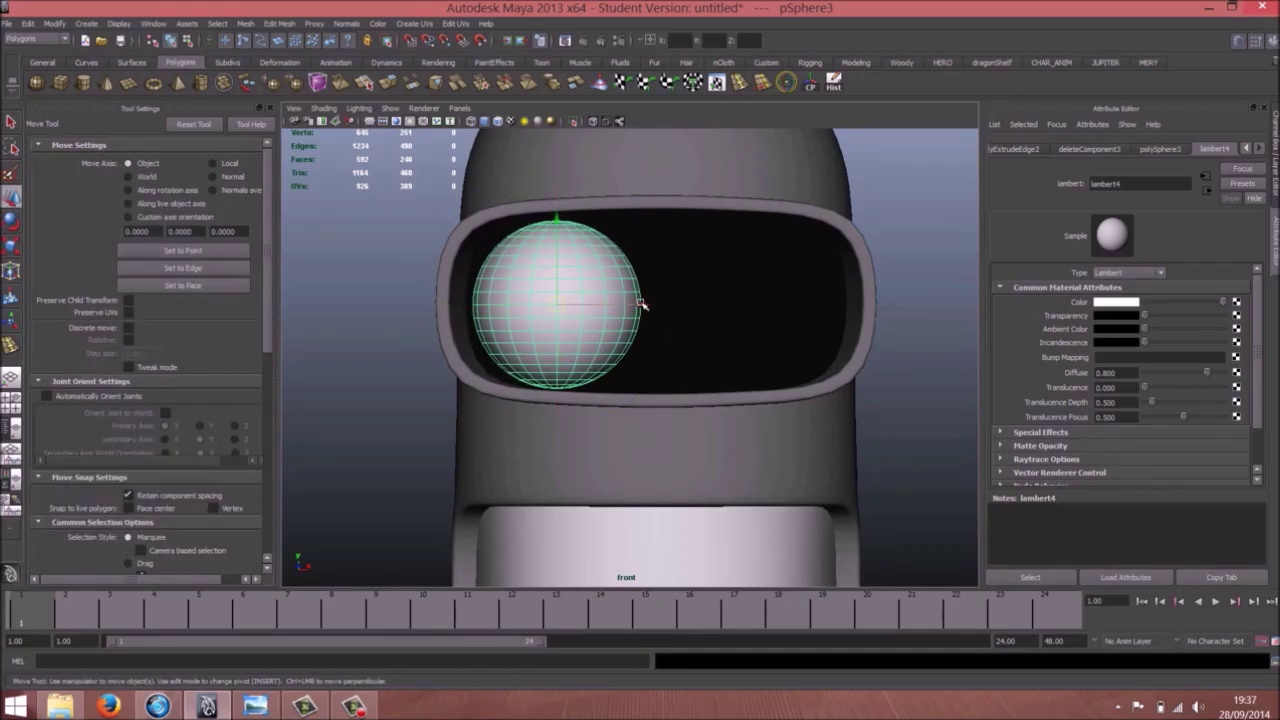
# Nudge the left eye into place, duplicate it, and move the copy sideways into the right half of the visor opening
pyautogui.moveTo(639, 303); pyautogui.dragTo(636, 306)
pyautogui.scroll(4, 679, 314)
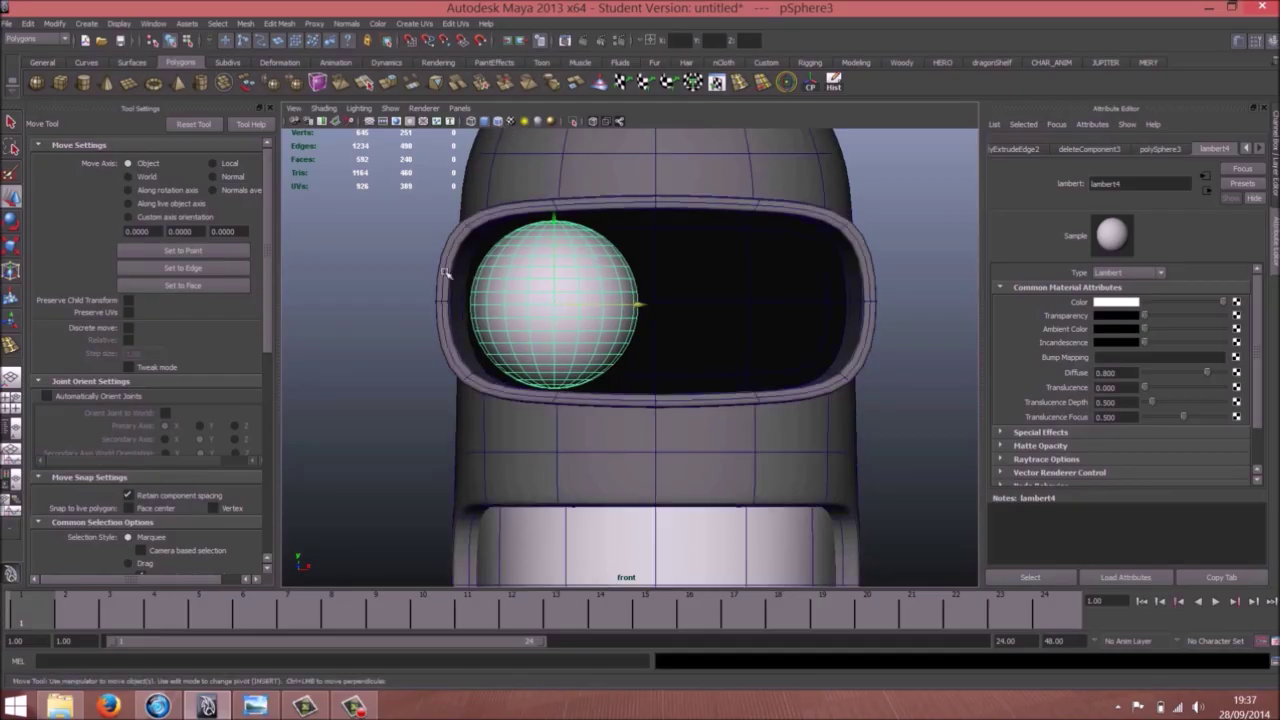
pyautogui.moveTo(598, 272); pyautogui.dragTo(602, 273)
pyautogui.keyDown('alt'); pyautogui.moveTo(669, 249); pyautogui.dragTo(612, 325, button='middle'); pyautogui.keyUp('alt')
pyautogui.hotkey('ctrl', 'd')
pyautogui.moveTo(482, 320); pyautogui.dragTo(801, 322)
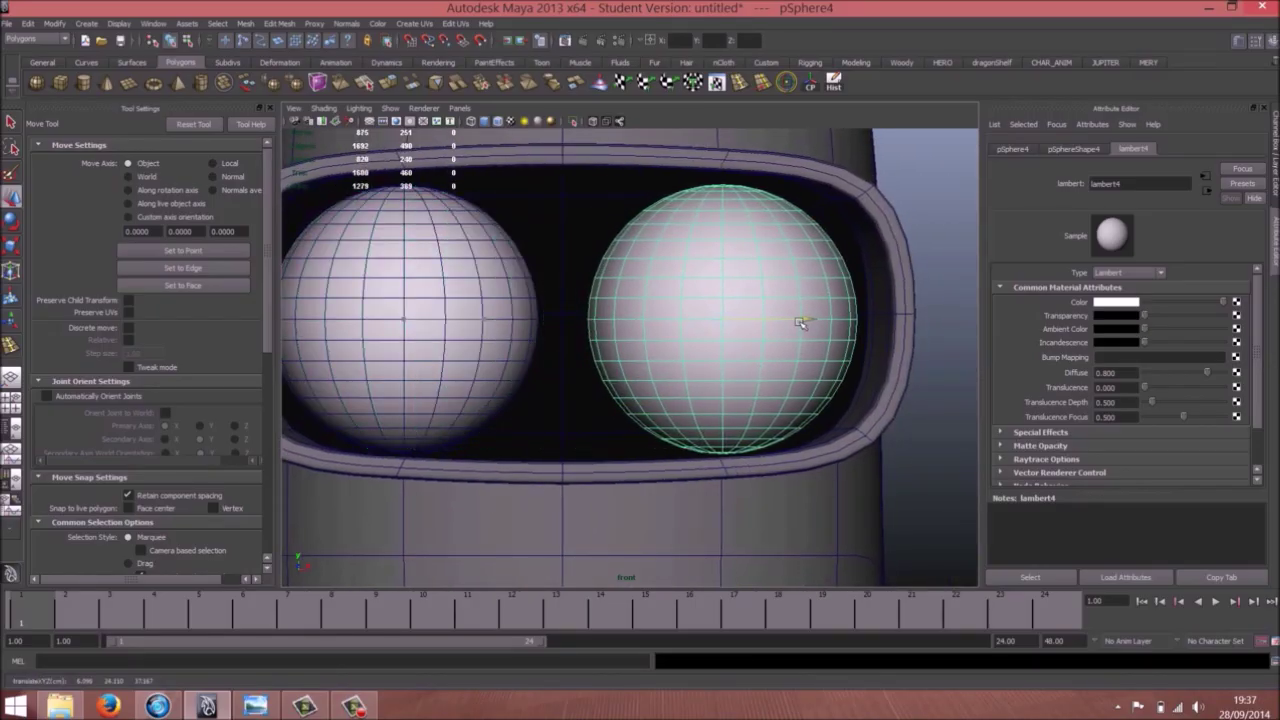
# Select both eyes and move them back along their depth axis into the visor in the perspective view
pyautogui.scroll(-1, 812, 322)
pyautogui.keyDown('alt'); pyautogui.moveTo(740, 347); pyautogui.dragTo(773, 333, button='middle'); pyautogui.keyUp('alt')
pyautogui.press('space')
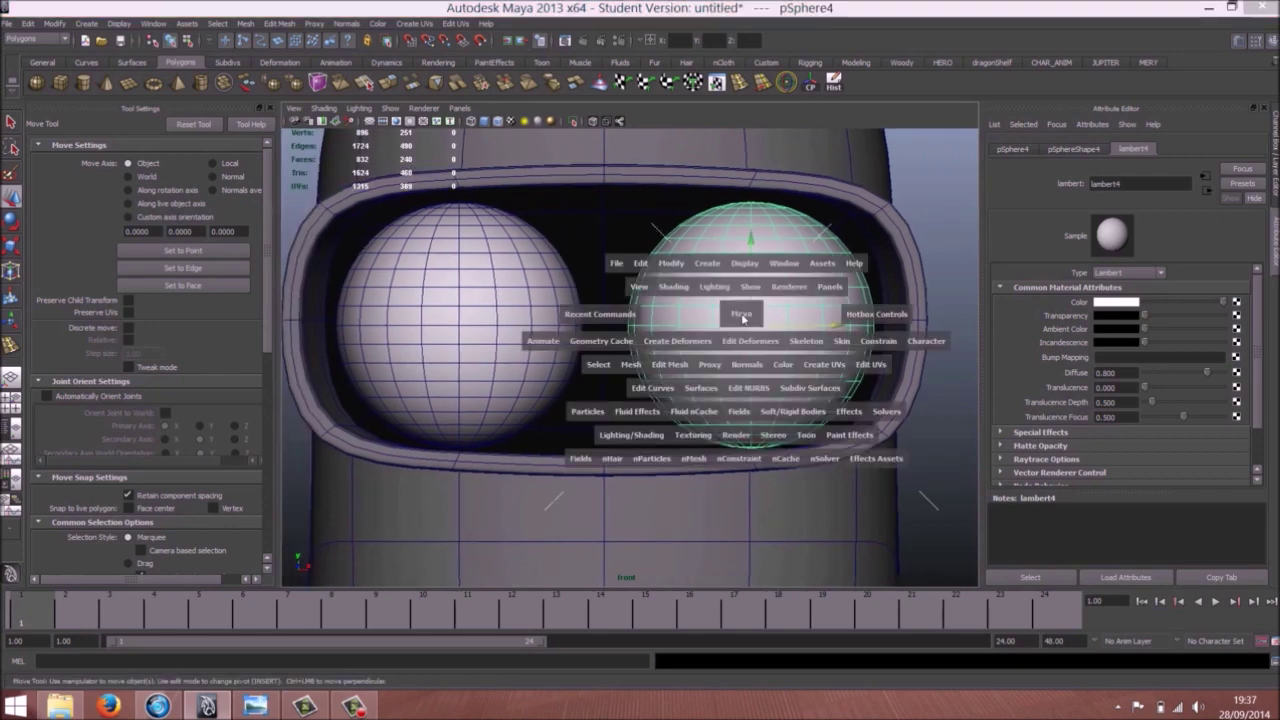
pyautogui.moveTo(744, 320); pyautogui.dragTo(675, 337)
pyautogui.click(612, 315)
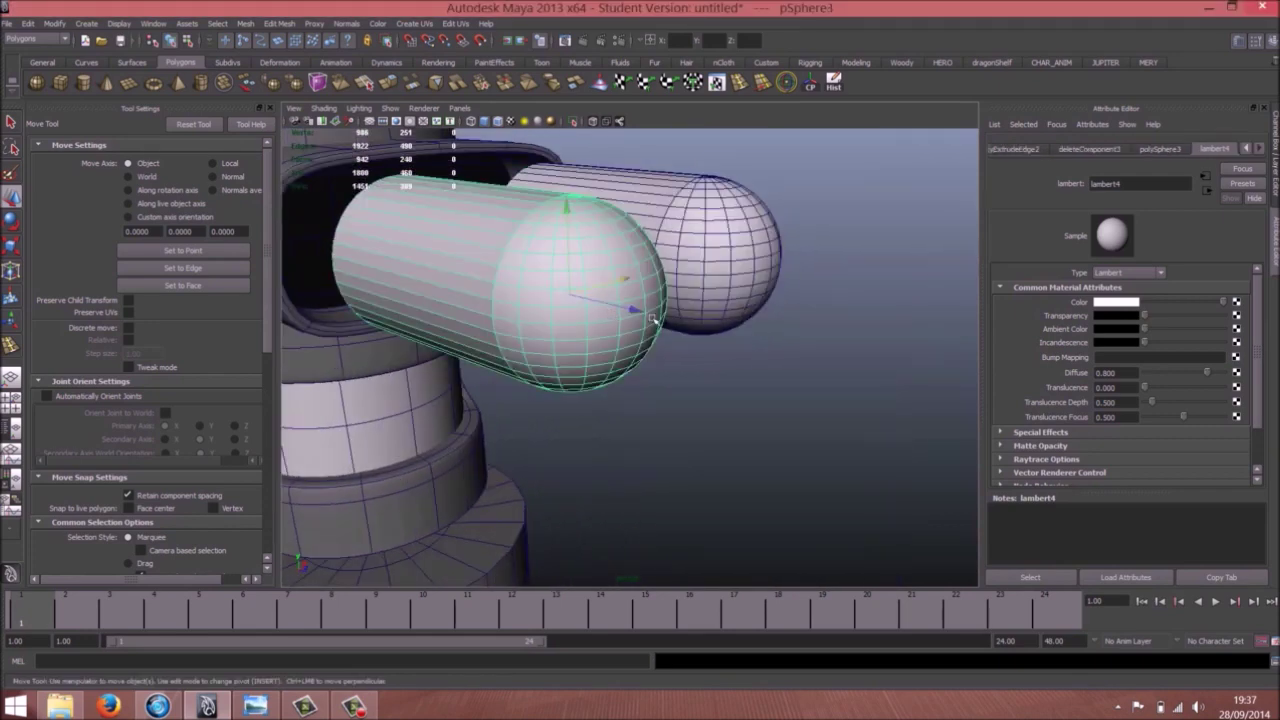
pyautogui.scroll(-5, 660, 318)
pyautogui.click(690, 298)
pyautogui.keyDown('shift'); pyautogui.click(622, 320); pyautogui.keyUp('shift')
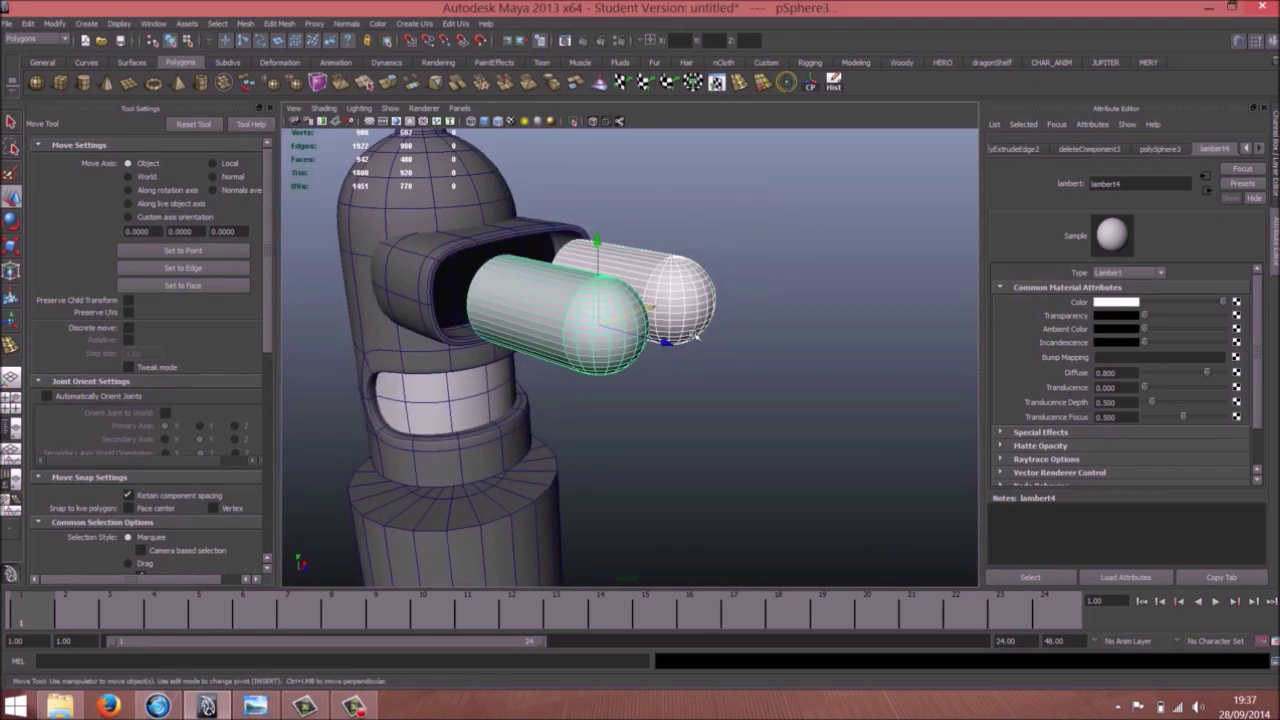
pyautogui.moveTo(665, 342); pyautogui.dragTo(568, 382)
pyautogui.moveTo(526, 286); pyautogui.dragTo(476, 246)
# Scale both eyes up slightly and uniformly in the front view to fill the height of the visor opening
pyautogui.press('space')
pyautogui.moveTo(594, 251); pyautogui.dragTo(597, 277)
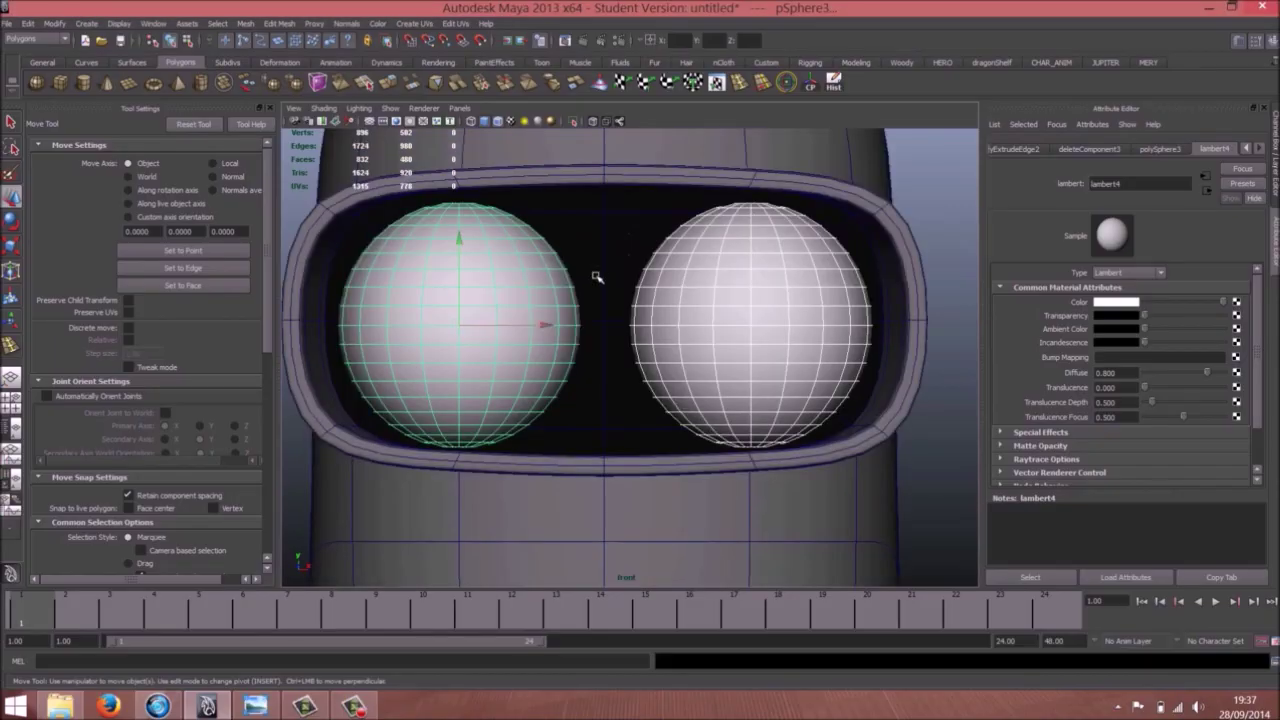
pyautogui.keyDown('alt'); pyautogui.moveTo(597, 277); pyautogui.dragTo(543, 329, button='right'); pyautogui.keyUp('alt')
pyautogui.press('r')
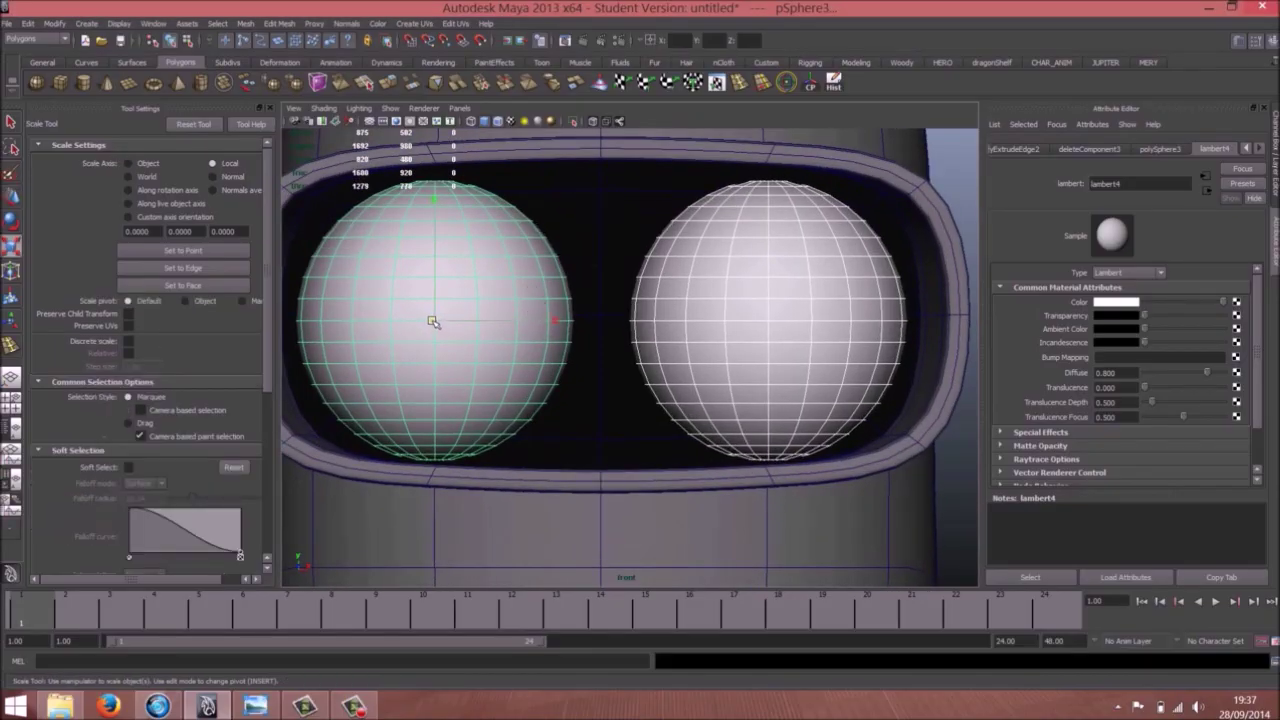
pyautogui.moveTo(432, 321); pyautogui.dragTo(443, 321)
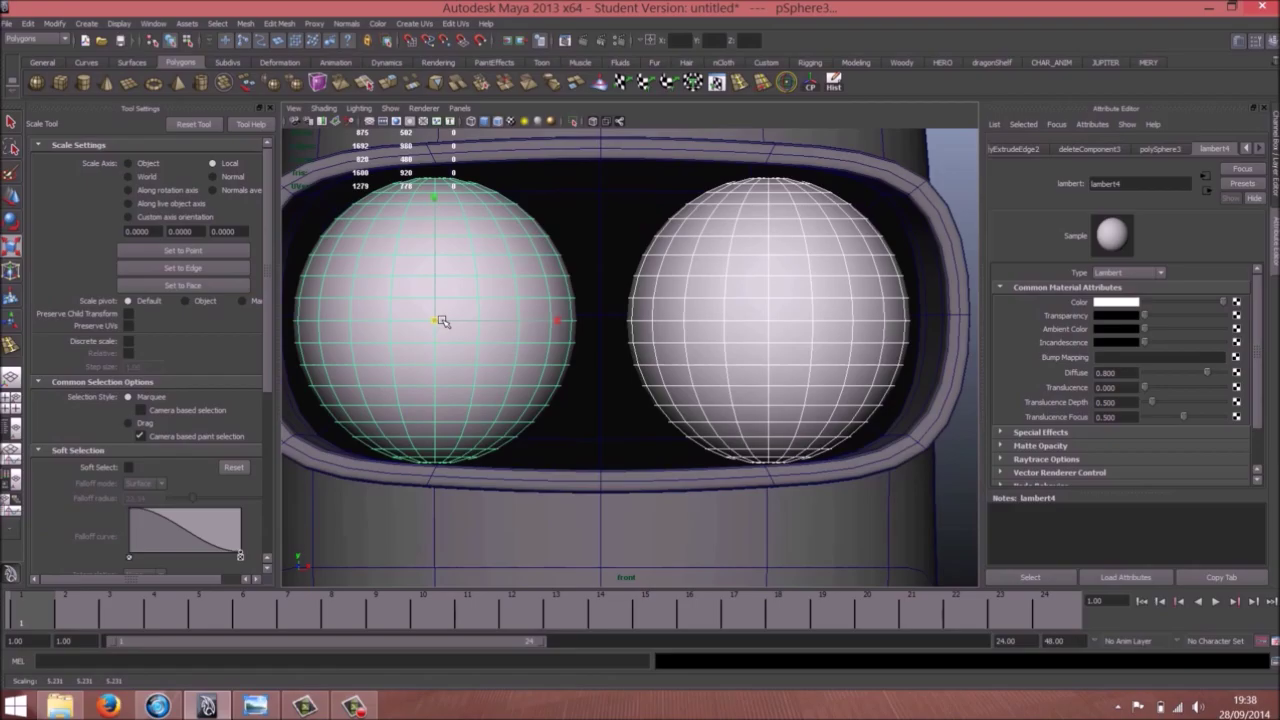
# Shift the left and right eyes individually sideways toward the middle so they sit evenly within the visor opening
pyautogui.click(478, 262)
pyautogui.press('w')
pyautogui.moveTo(490, 325); pyautogui.dragTo(513, 321)
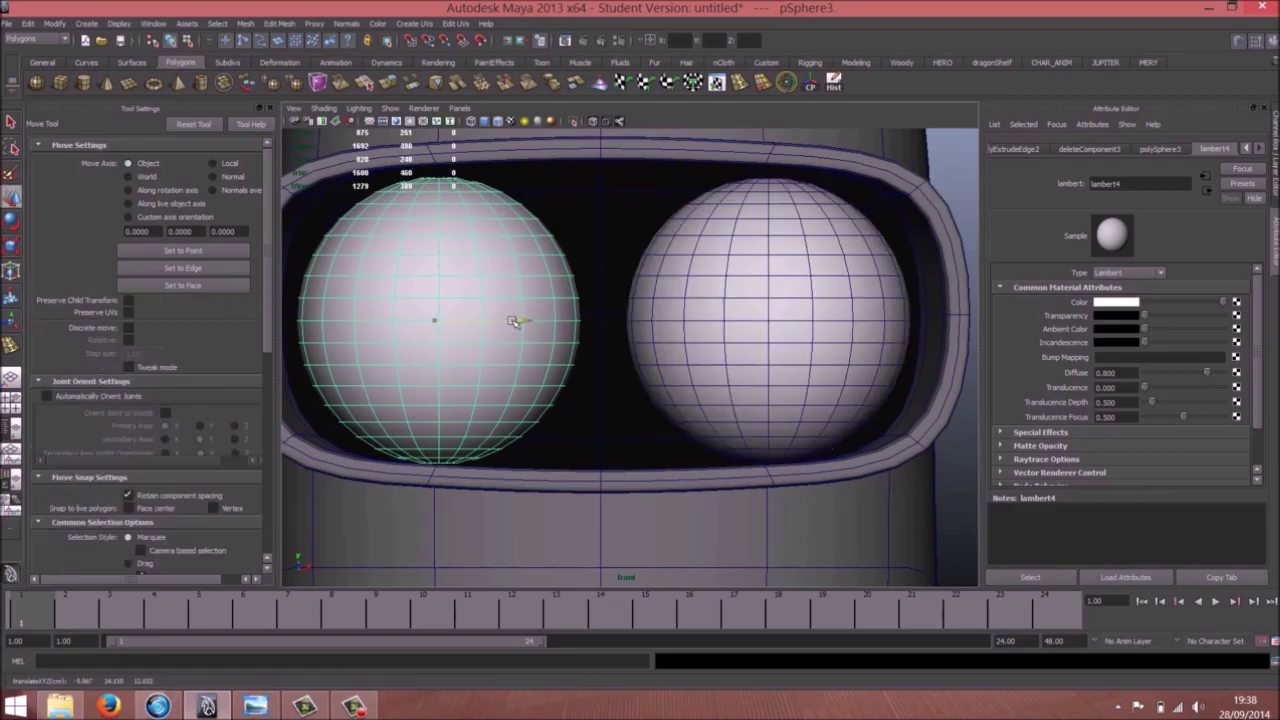
pyautogui.click(645, 297)
pyautogui.moveTo(757, 343); pyautogui.dragTo(745, 352, button='middle')
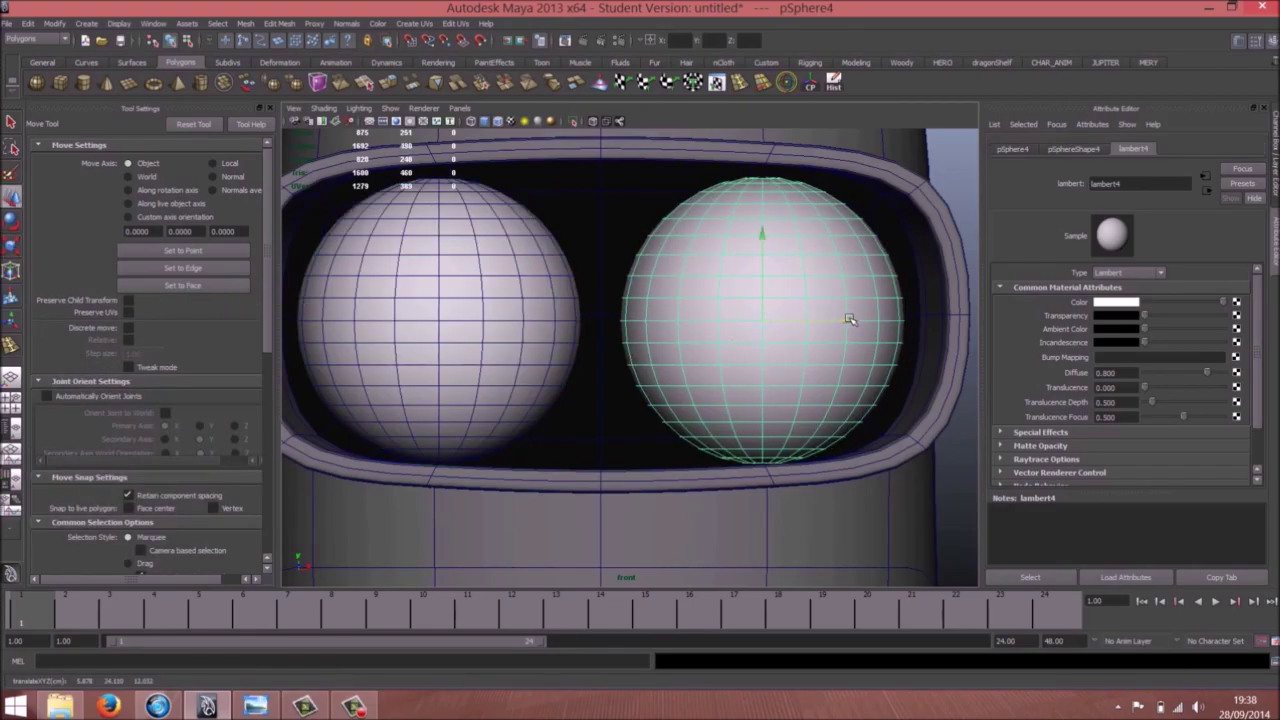
pyautogui.moveTo(849, 319); pyautogui.dragTo(853, 319)
# Select the body cylinder in the perspective view and turn off the wireframe overlay on shaded objects
pyautogui.press('space')
pyautogui.moveTo(760, 312); pyautogui.dragTo(759, 281)
pyautogui.keyDown('alt'); pyautogui.moveTo(815, 300); pyautogui.dragTo(683, 314, button='right'); pyautogui.keyUp('alt')
pyautogui.keyDown('alt'); pyautogui.moveTo(683, 314); pyautogui.dragTo(686, 251, button='middle'); pyautogui.keyUp('alt')
pyautogui.click(640, 390)
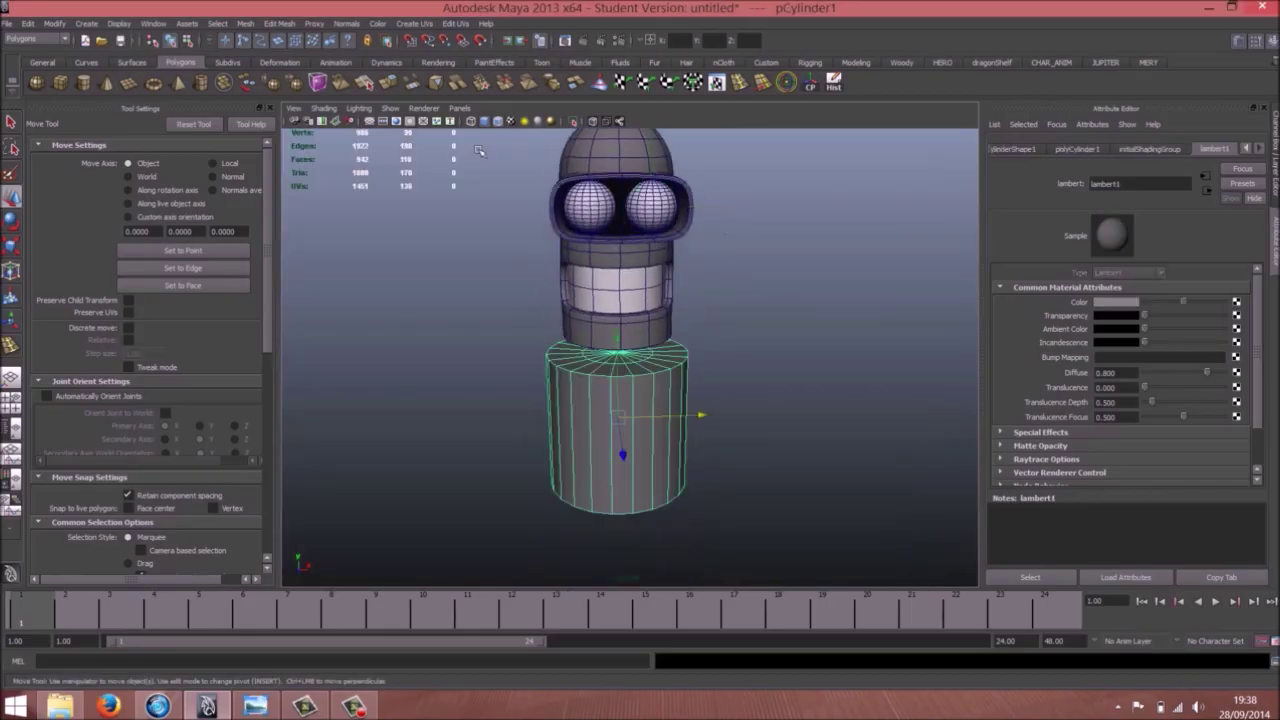
pyautogui.click(499, 122)
pyautogui.scroll(3, 580, 360)
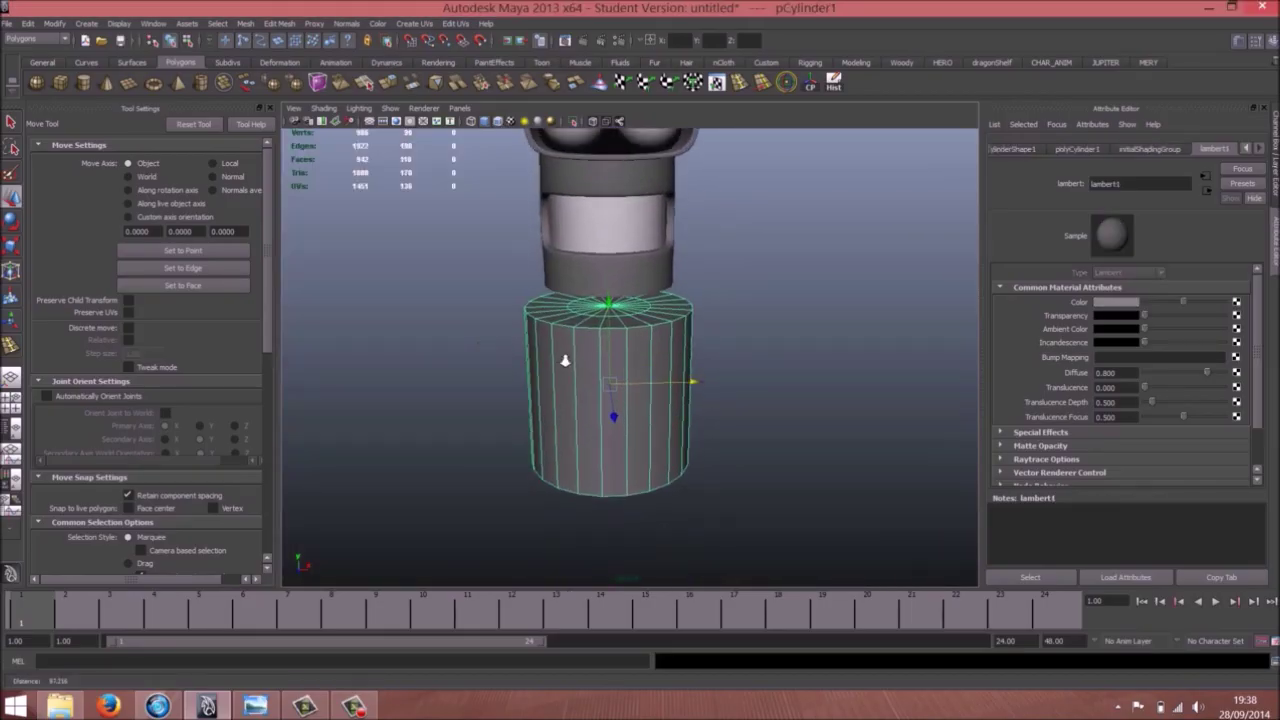
# Select the body cylinder's top vertices in the front view and move them up to meet the head's base
pyautogui.press('space')
pyautogui.moveTo(610, 348); pyautogui.dragTo(613, 378)
pyautogui.keyDown('alt'); pyautogui.moveTo(614, 380); pyautogui.dragTo(525, 480, button='right'); pyautogui.keyUp('alt')
pyautogui.keyDown('alt'); pyautogui.moveTo(646, 583); pyautogui.dragTo(650, 412, button='middle'); pyautogui.keyUp('alt')
pyautogui.rightClick(686, 407)
pyautogui.click(477, 318)
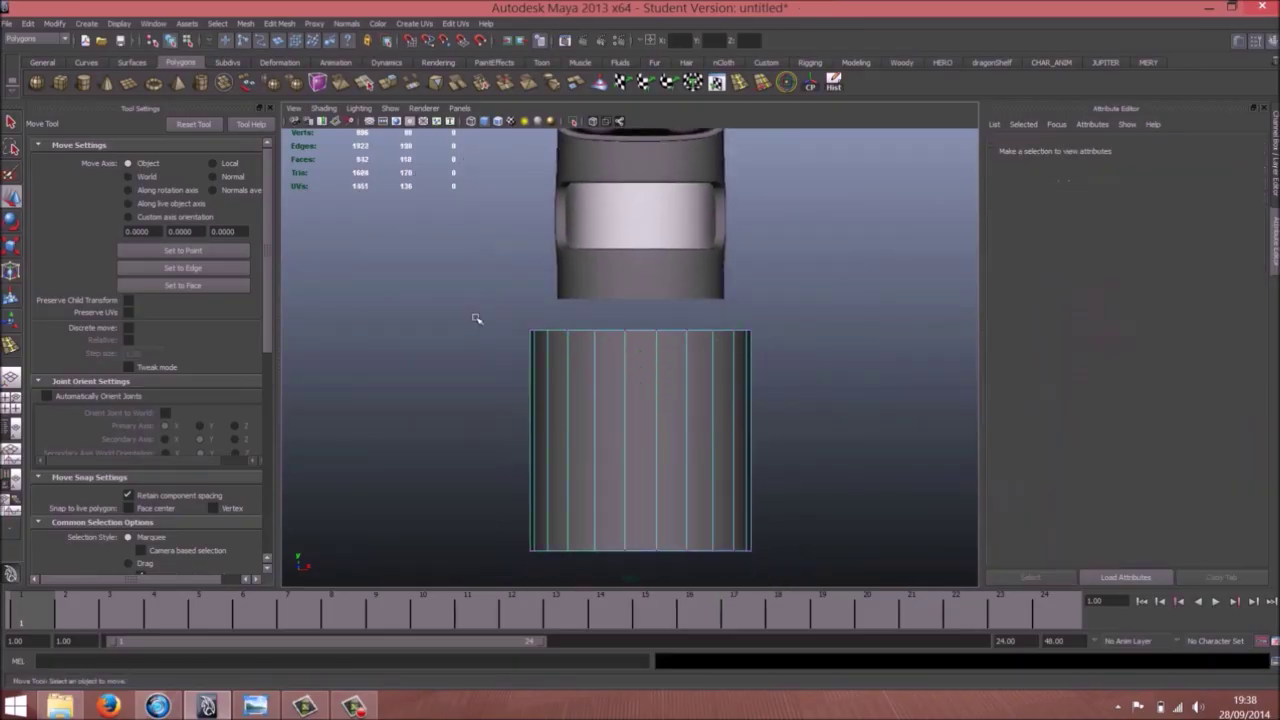
pyautogui.moveTo(808, 403); pyautogui.dragTo(808, 404)
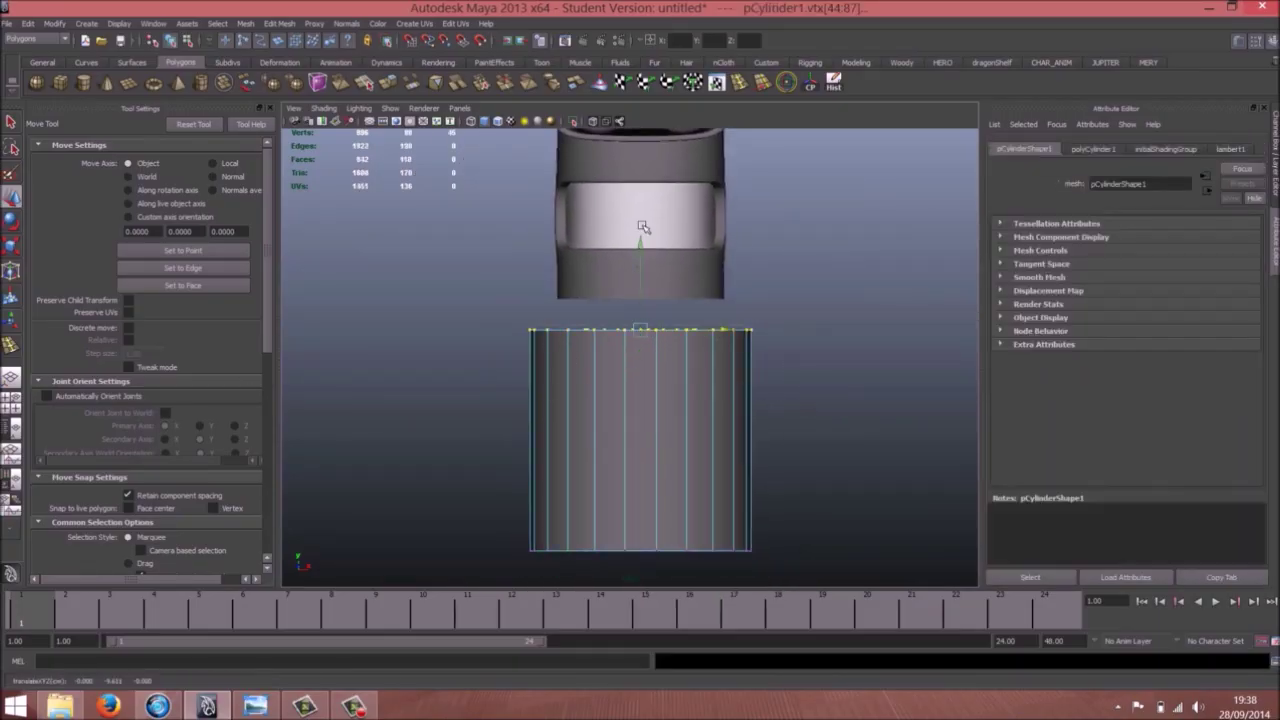
pyautogui.moveTo(643, 227); pyautogui.dragTo(643, 203)
# Move the body cylinder's bottom vertices down to lengthen the torso, checking its proportions against the bender.jpg reference
pyautogui.scroll(-2, 702, 466)
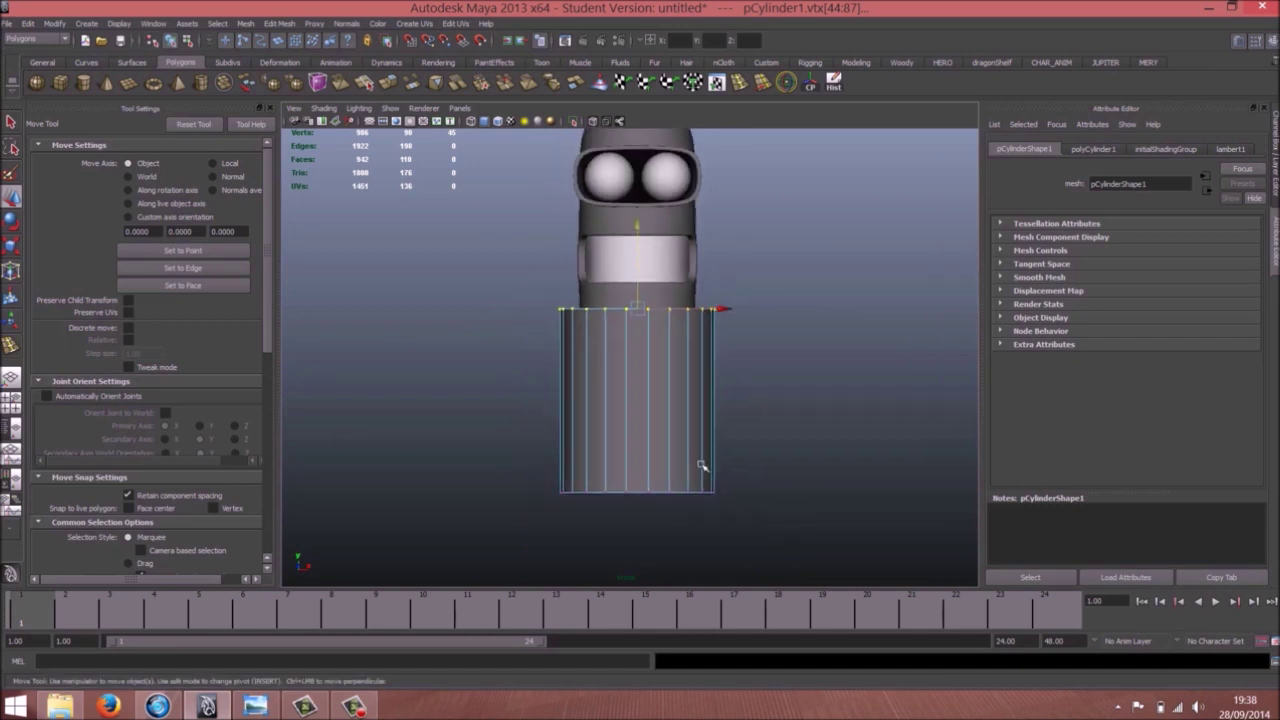
pyautogui.moveTo(523, 457); pyautogui.dragTo(744, 530)
pyautogui.moveTo(741, 318); pyautogui.dragTo(738, 405, button='middle')
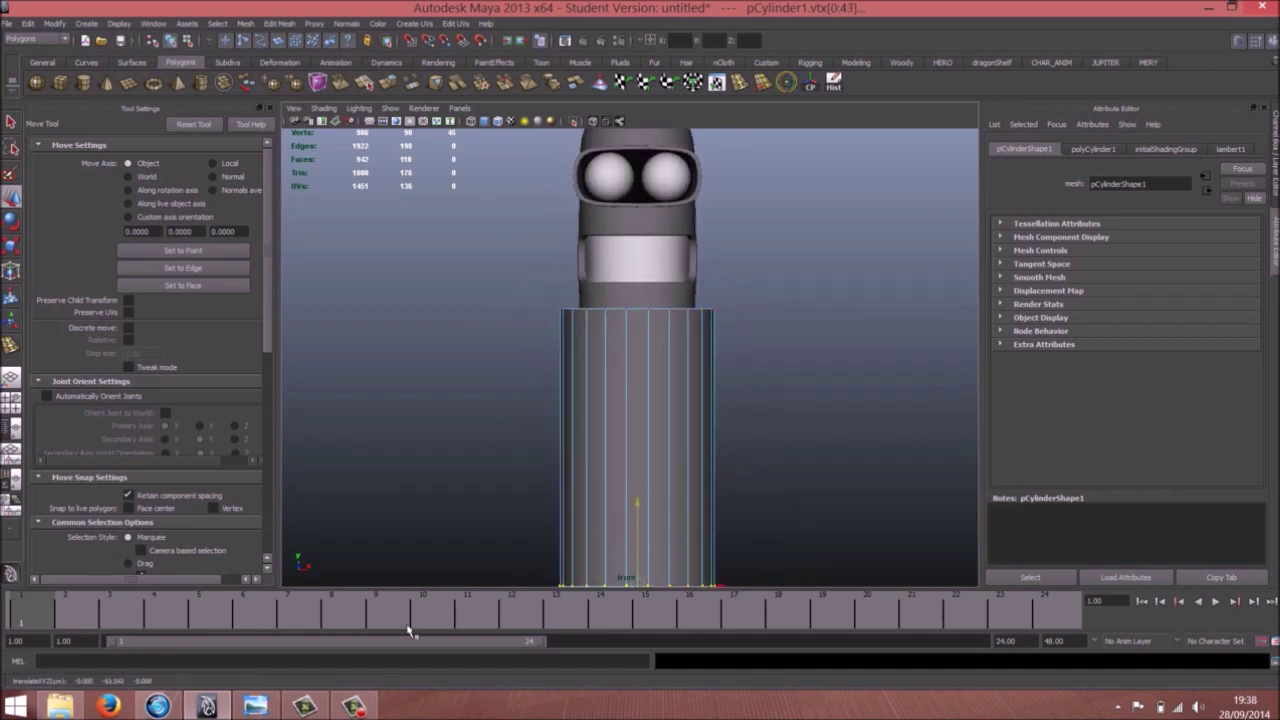
pyautogui.click(257, 707)
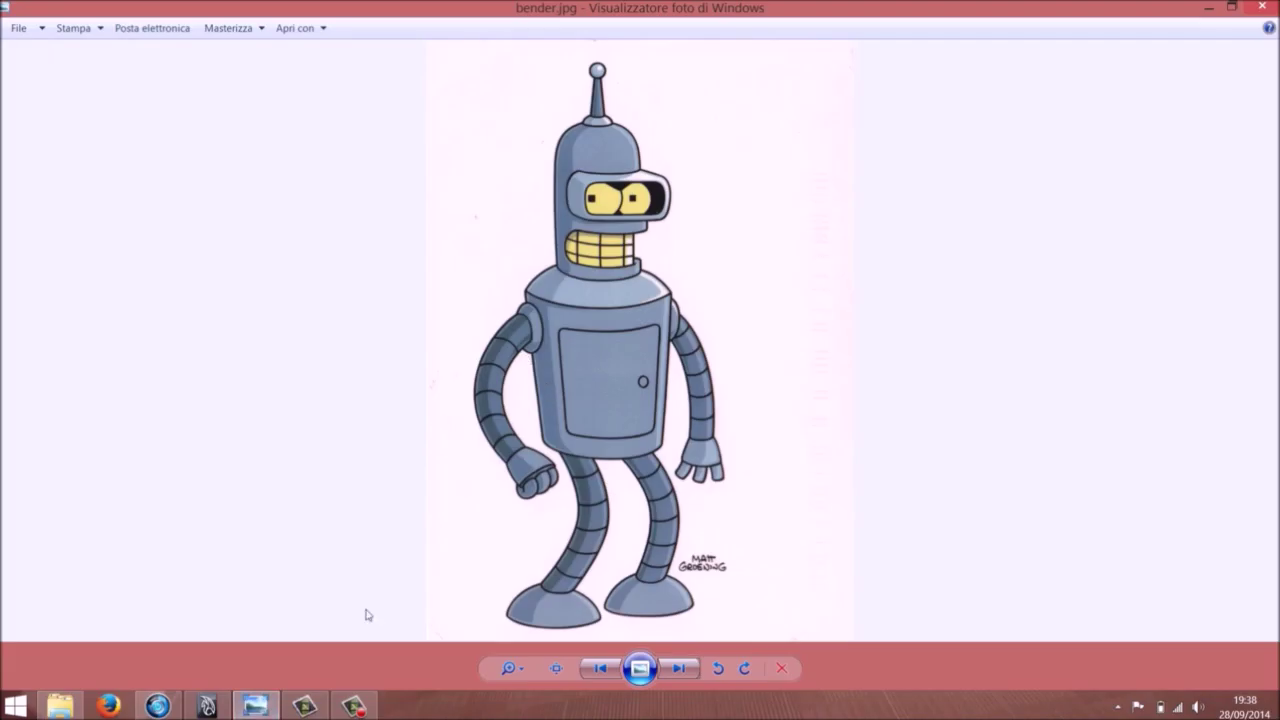
pyautogui.click(255, 707)
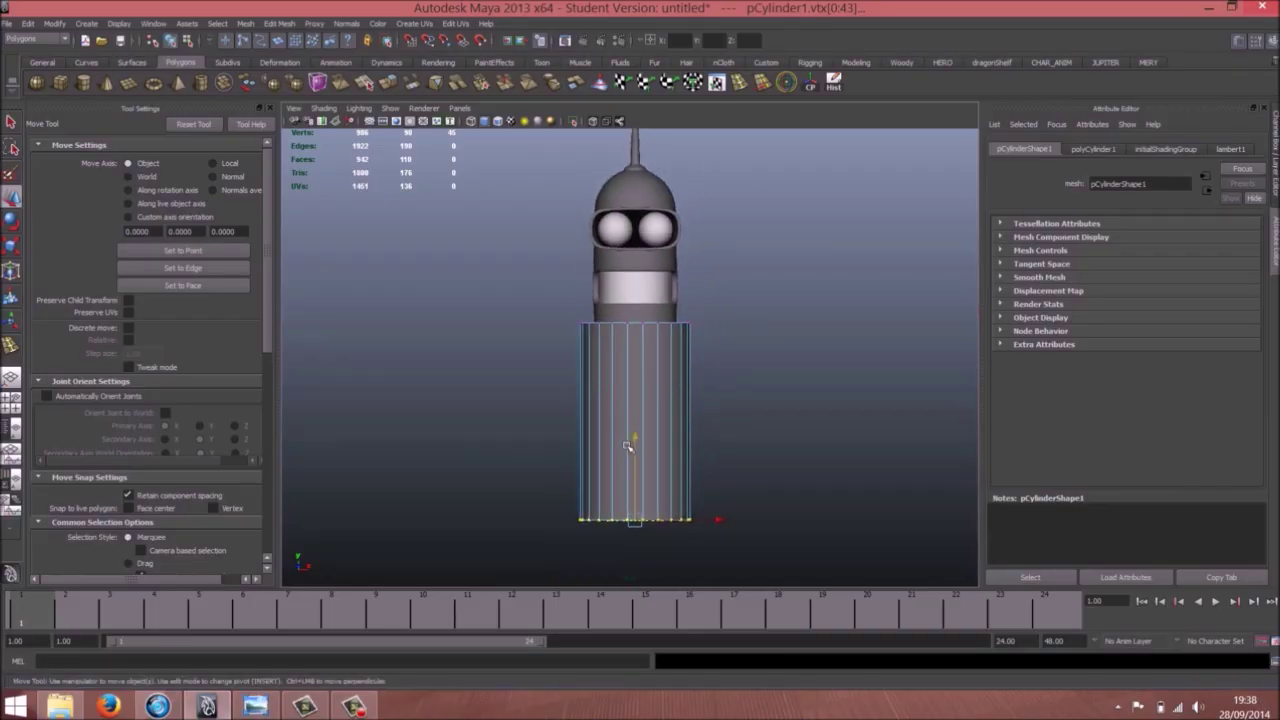
pyautogui.moveTo(636, 438); pyautogui.dragTo(637, 448)
# Insert a horizontal edge loop around the upper part of the body cylinder for the shoulder line
pyautogui.keyDown('alt'); pyautogui.moveTo(540, 431); pyautogui.dragTo(660, 400, button='right'); pyautogui.keyUp('alt')
pyautogui.moveTo(668, 397); pyautogui.dragTo(642, 388, button='right')
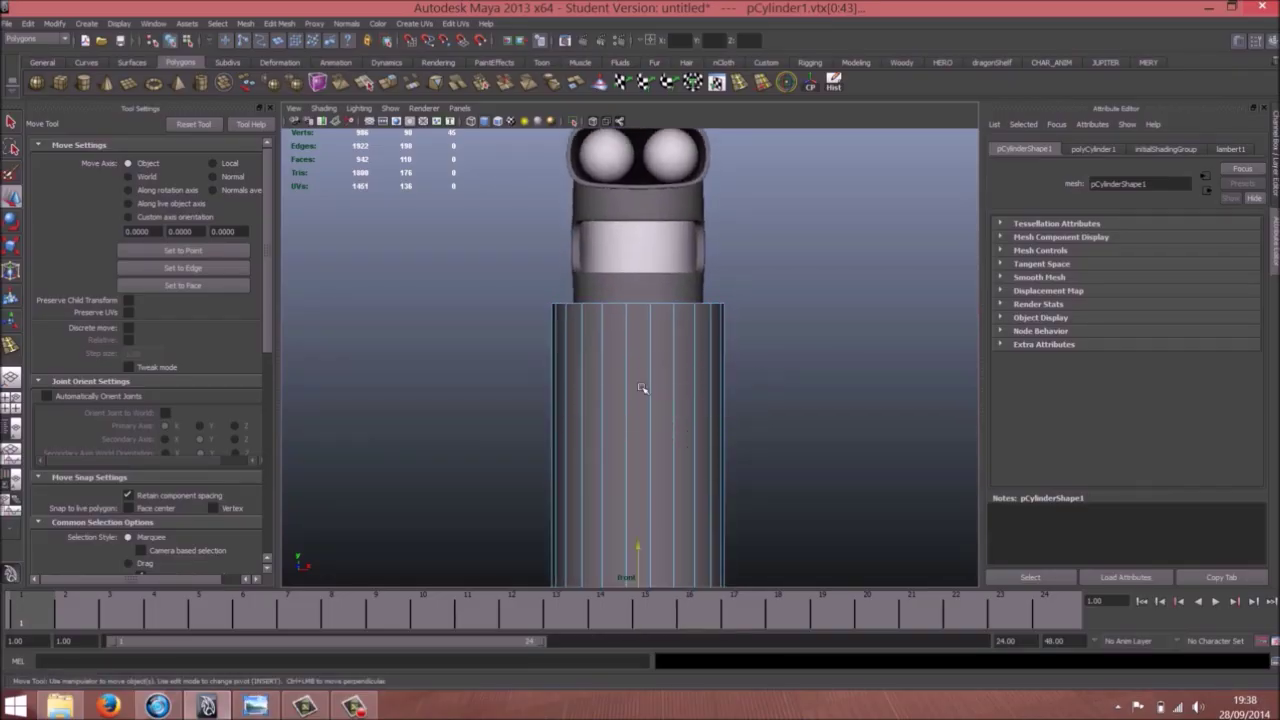
pyautogui.click(642, 388)
pyautogui.click(12, 345)
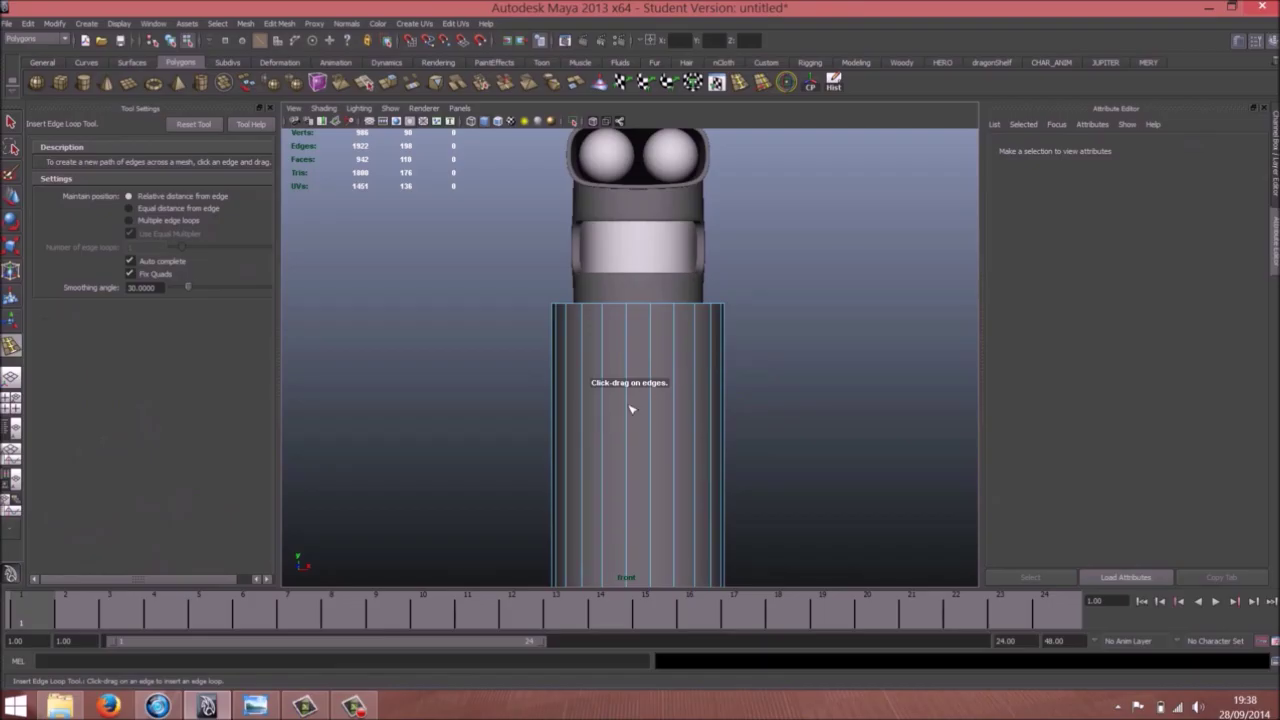
pyautogui.moveTo(631, 408); pyautogui.dragTo(611, 386)
# Scale the new edge loop outward so the shoulders are wider than the body's top and bottom ends
pyautogui.press('r')
pyautogui.press('space')
pyautogui.moveTo(602, 316)
pyautogui.mouseDown()
pyautogui.moveTo(643, 309)
pyautogui.moveTo(443, 294)
pyautogui.moveTo(587, 320)
pyautogui.mouseUp()
pyautogui.press('w')
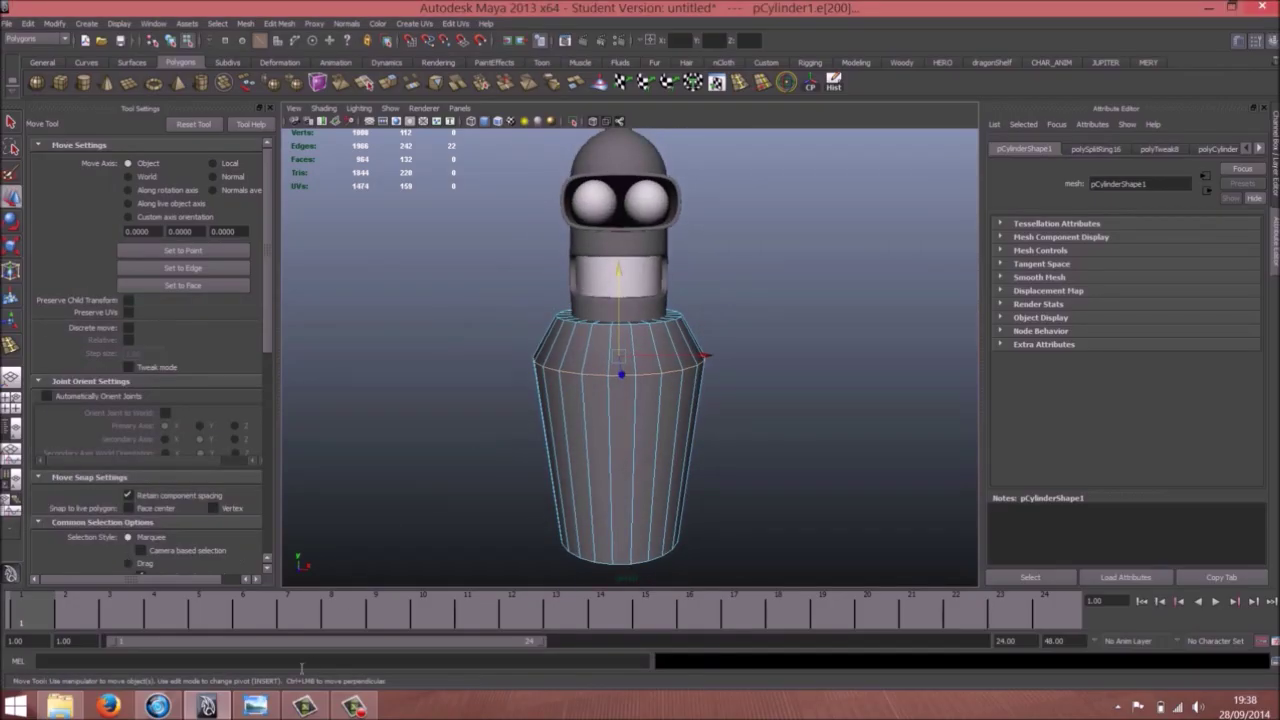
# Check the bender.jpg reference and move the body's bottom vertices up in the front view to shorten the torso
pyautogui.click(255, 706)
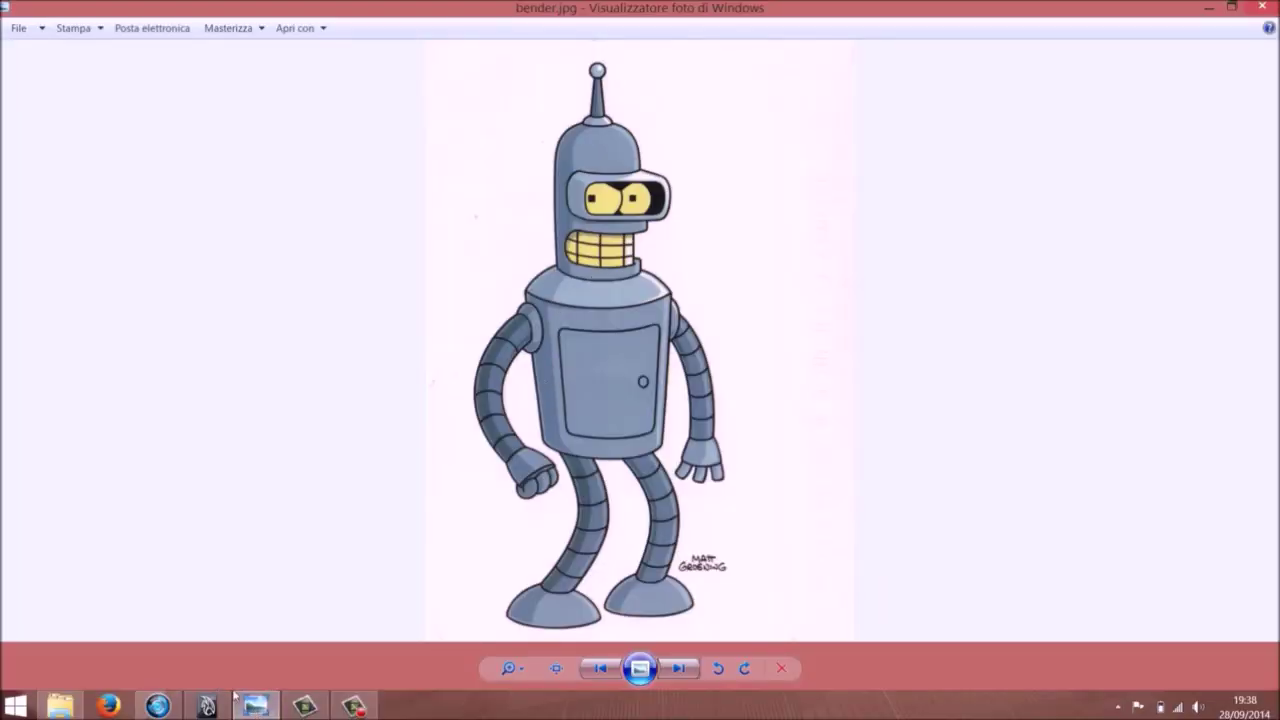
pyautogui.click(208, 706)
pyautogui.keyDown('alt'); pyautogui.moveTo(574, 457); pyautogui.dragTo(612, 420); pyautogui.keyUp('alt')
pyautogui.keyDown('alt'); pyautogui.moveTo(640, 450); pyautogui.dragTo(648, 372, button='middle'); pyautogui.keyUp('alt')
pyautogui.press('space')
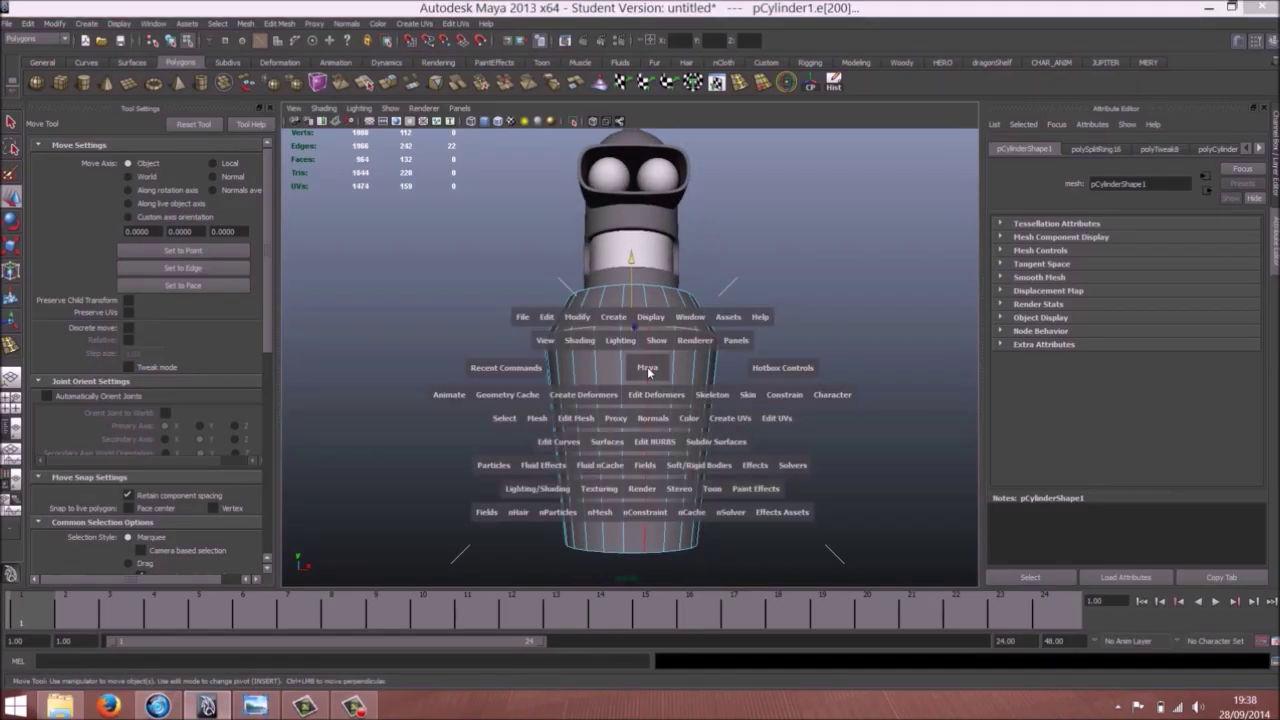
pyautogui.moveTo(648, 372); pyautogui.dragTo(592, 372)
pyautogui.keyDown('alt'); pyautogui.moveTo(663, 403); pyautogui.dragTo(611, 363, button='right'); pyautogui.keyUp('alt')
pyautogui.press('space')
pyautogui.moveTo(637, 355); pyautogui.dragTo(638, 384)
pyautogui.keyDown('alt'); pyautogui.moveTo(575, 405); pyautogui.dragTo(487, 409, button='right'); pyautogui.keyUp('alt')
pyautogui.keyDown('alt'); pyautogui.moveTo(657, 432); pyautogui.dragTo(668, 334, button='middle'); pyautogui.keyUp('alt')
pyautogui.moveTo(632, 417); pyautogui.dragTo(578, 416, button='right')
pyautogui.moveTo(529, 425); pyautogui.dragTo(782, 524)
pyautogui.moveTo(648, 395); pyautogui.dragTo(648, 387)
# Scale the body's top ring of vertices inward to match the width of the head's base, consulting the reference image
pyautogui.keyDown('alt'); pyautogui.moveTo(741, 319); pyautogui.dragTo(711, 234, button='right'); pyautogui.keyUp('alt')
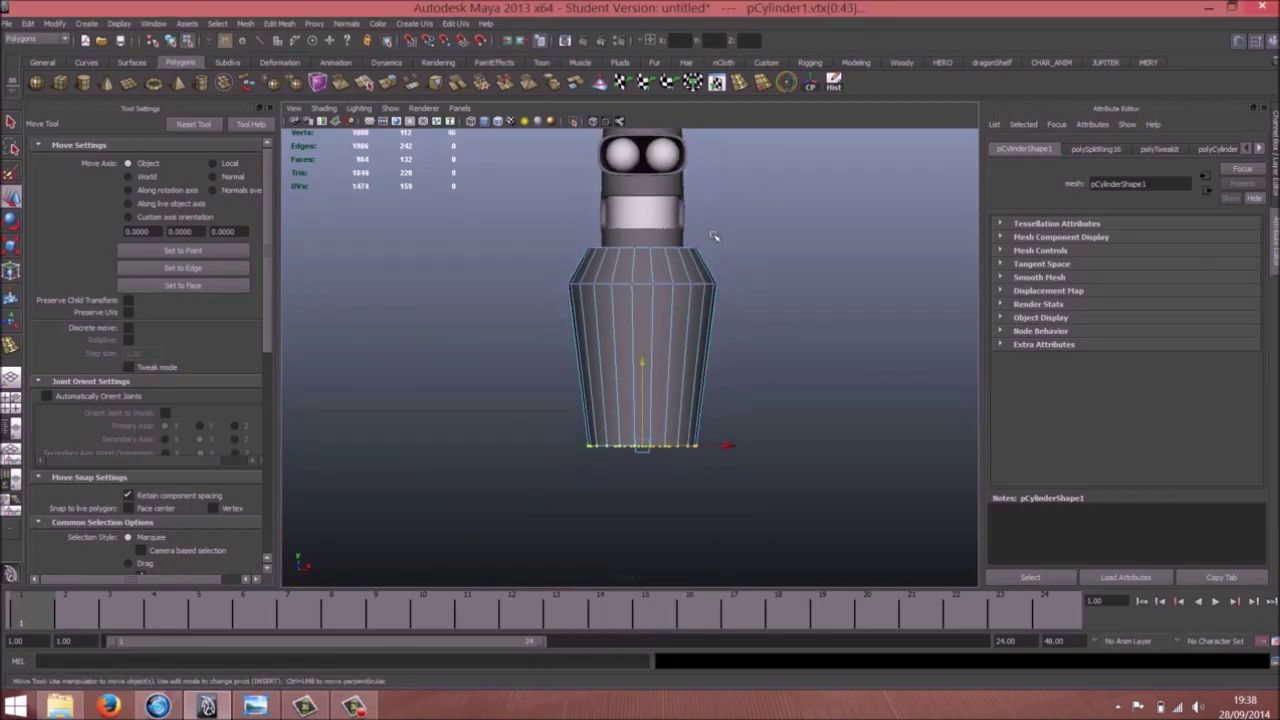
pyautogui.keyDown('alt'); pyautogui.moveTo(711, 234); pyautogui.dragTo(702, 283, button='middle'); pyautogui.keyUp('alt')
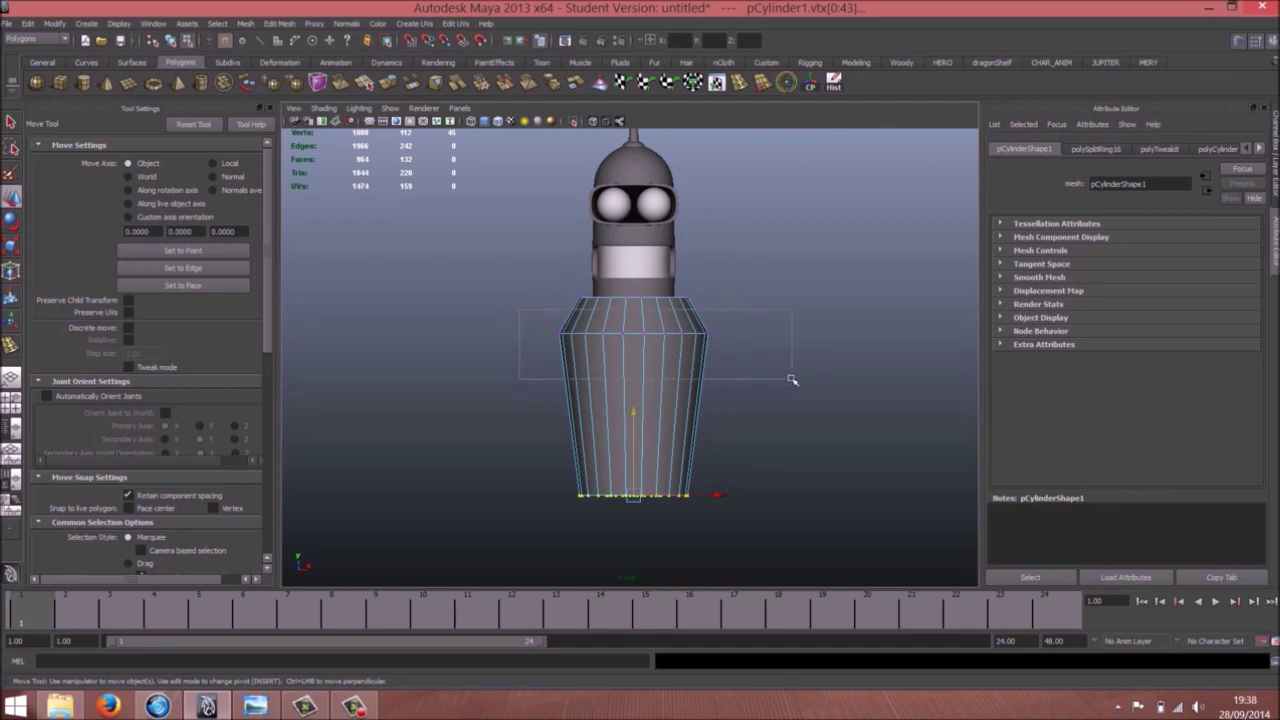
pyautogui.moveTo(792, 380); pyautogui.dragTo(792, 380)
pyautogui.click(256, 706)
pyautogui.click(256, 706)
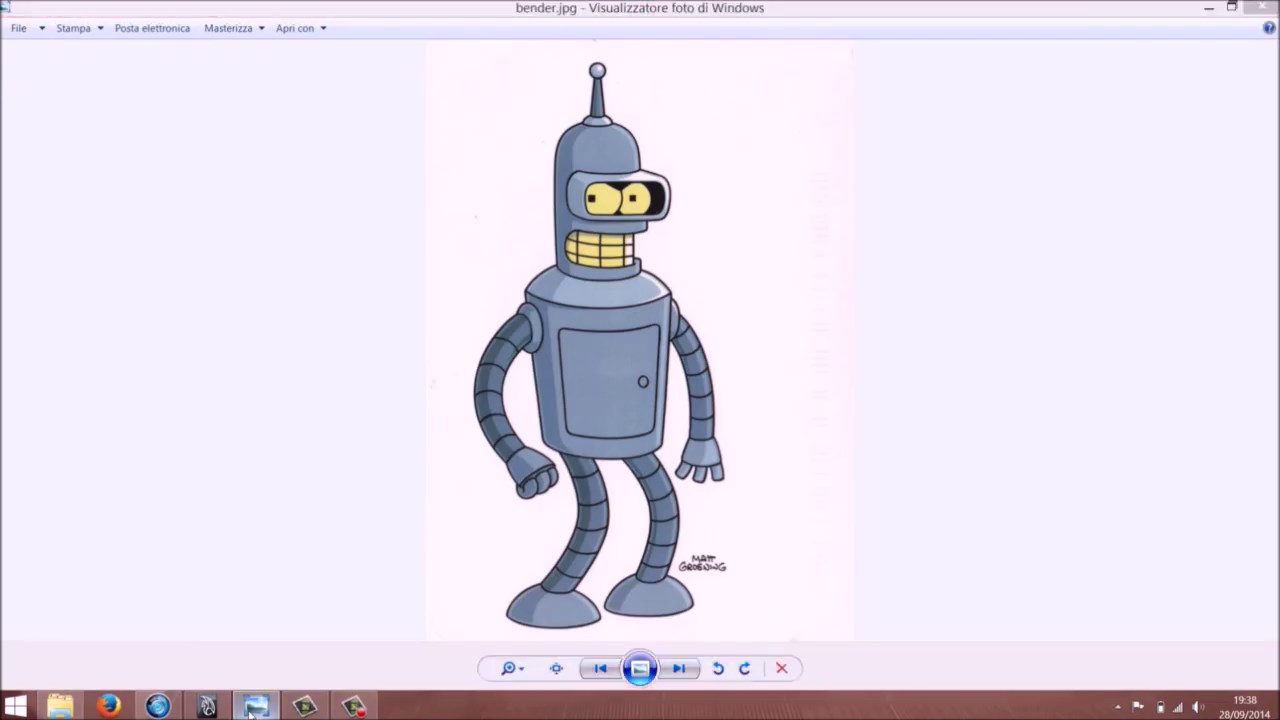
pyautogui.press('space')
pyautogui.moveTo(722, 320); pyautogui.dragTo(669, 346)
pyautogui.keyDown('alt'); pyautogui.moveTo(669, 346); pyautogui.dragTo(621, 271, button='right'); pyautogui.keyUp('alt')
pyautogui.keyDown('alt'); pyautogui.moveTo(621, 271); pyautogui.dragTo(657, 406, button='middle'); pyautogui.keyUp('alt')
pyautogui.keyDown('alt'); pyautogui.moveTo(657, 406); pyautogui.dragTo(685, 408, button='right'); pyautogui.keyUp('alt')
pyautogui.press('r')
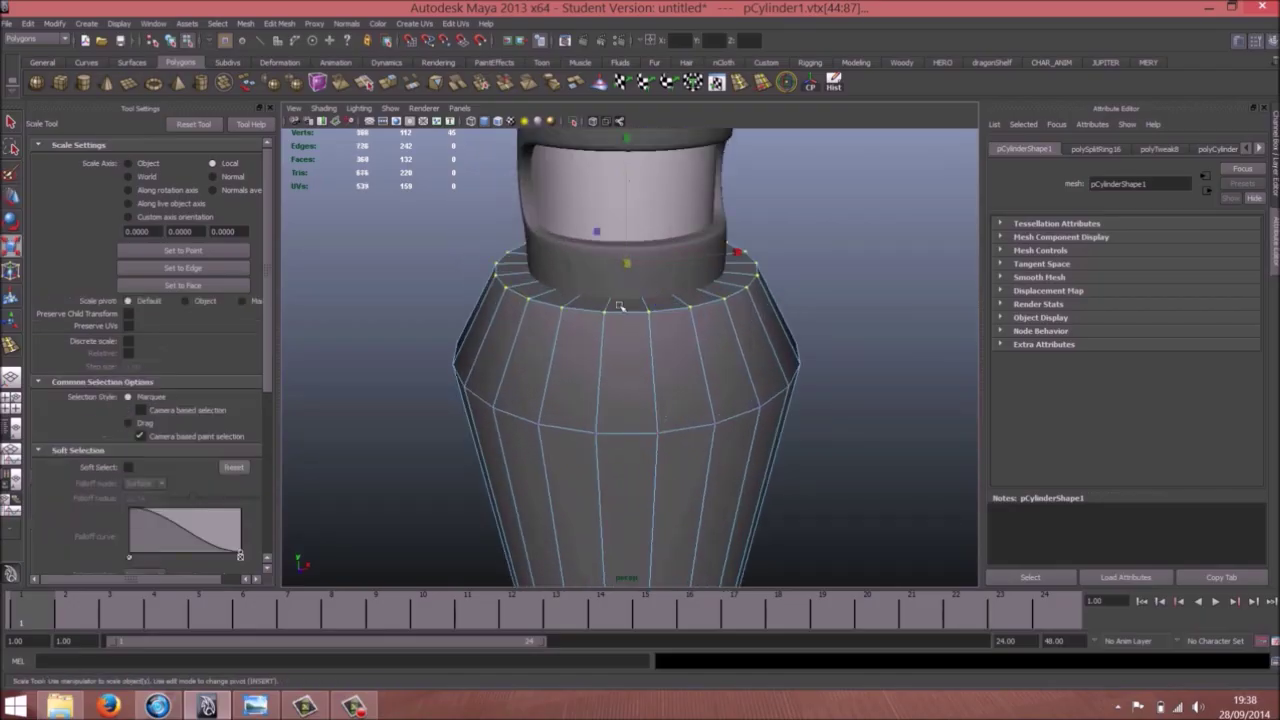
pyautogui.moveTo(624, 262); pyautogui.dragTo(578, 260)
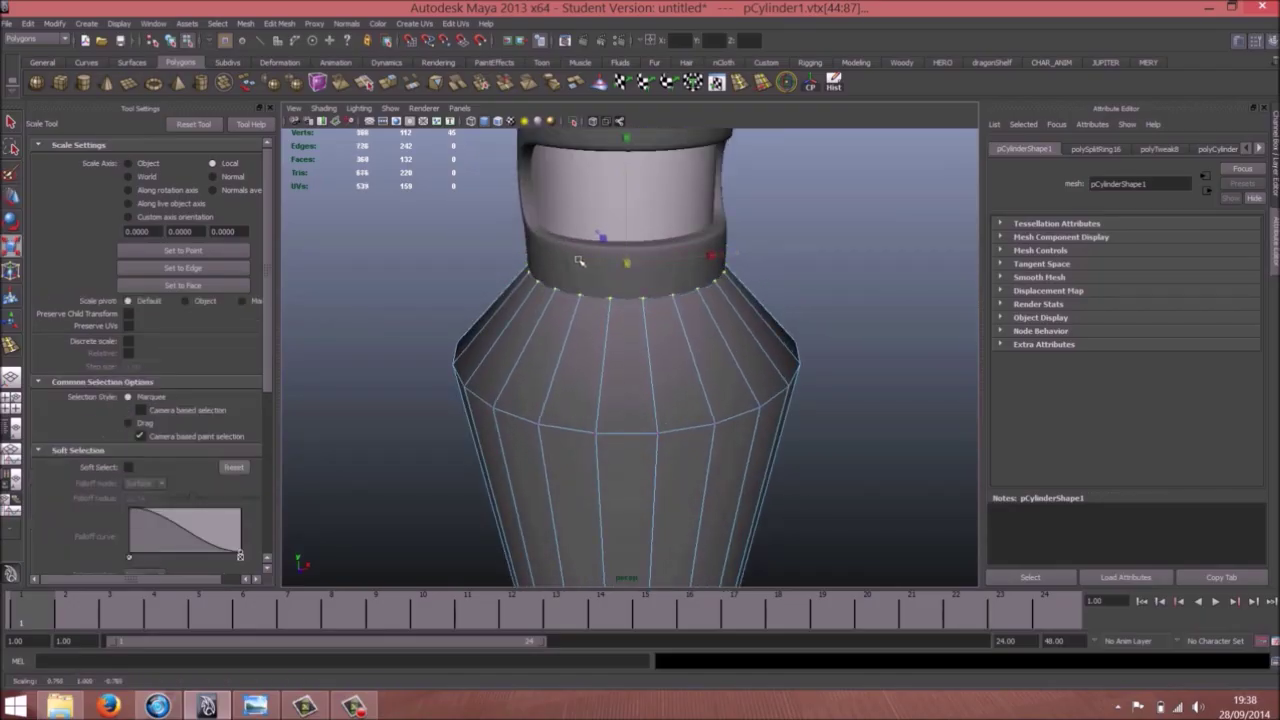
# Recheck the reference image, then scale the body's bottom ring of vertices slightly inward and move it up
pyautogui.click(262, 708)
pyautogui.click(266, 712)
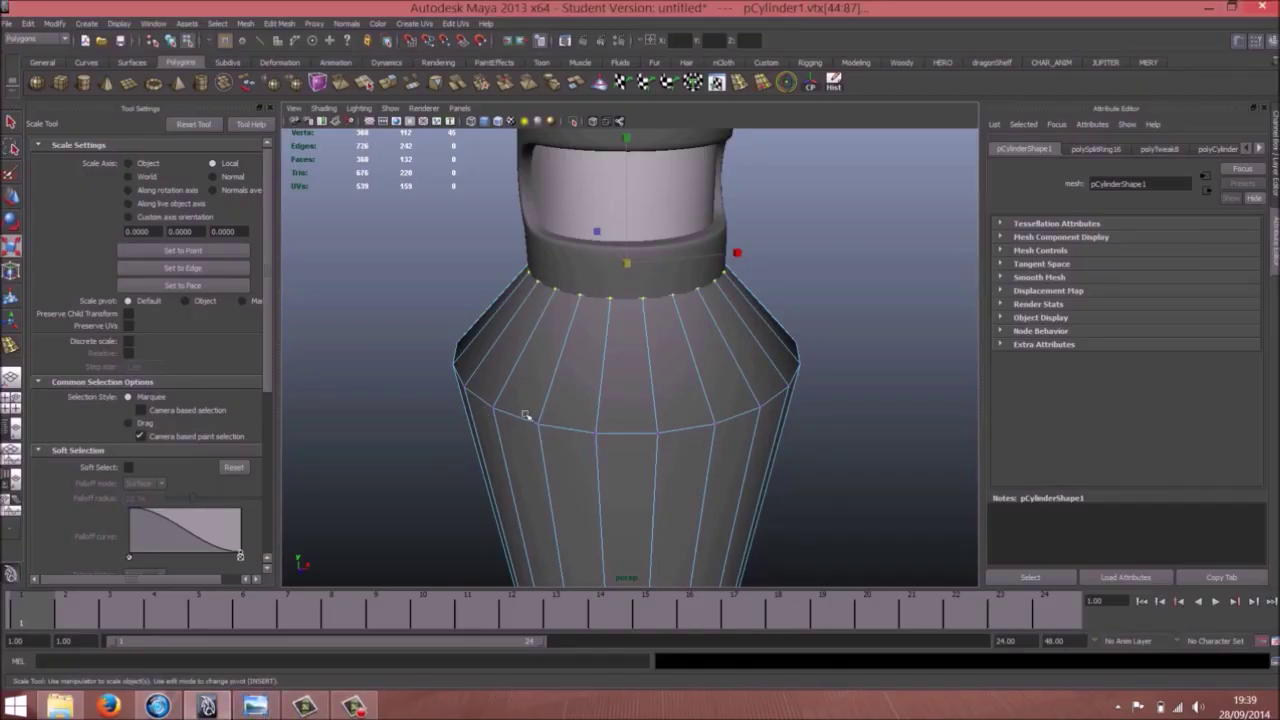
pyautogui.keyDown('alt'); pyautogui.moveTo(722, 400); pyautogui.dragTo(720, 314, button='middle'); pyautogui.keyUp('alt')
pyautogui.keyDown('alt'); pyautogui.moveTo(720, 314); pyautogui.dragTo(507, 380, button='right'); pyautogui.keyUp('alt')
pyautogui.keyDown('alt'); pyautogui.moveTo(507, 380); pyautogui.dragTo(545, 346); pyautogui.keyUp('alt')
pyautogui.keyDown('alt'); pyautogui.moveTo(651, 426); pyautogui.dragTo(594, 328, button='middle'); pyautogui.keyUp('alt')
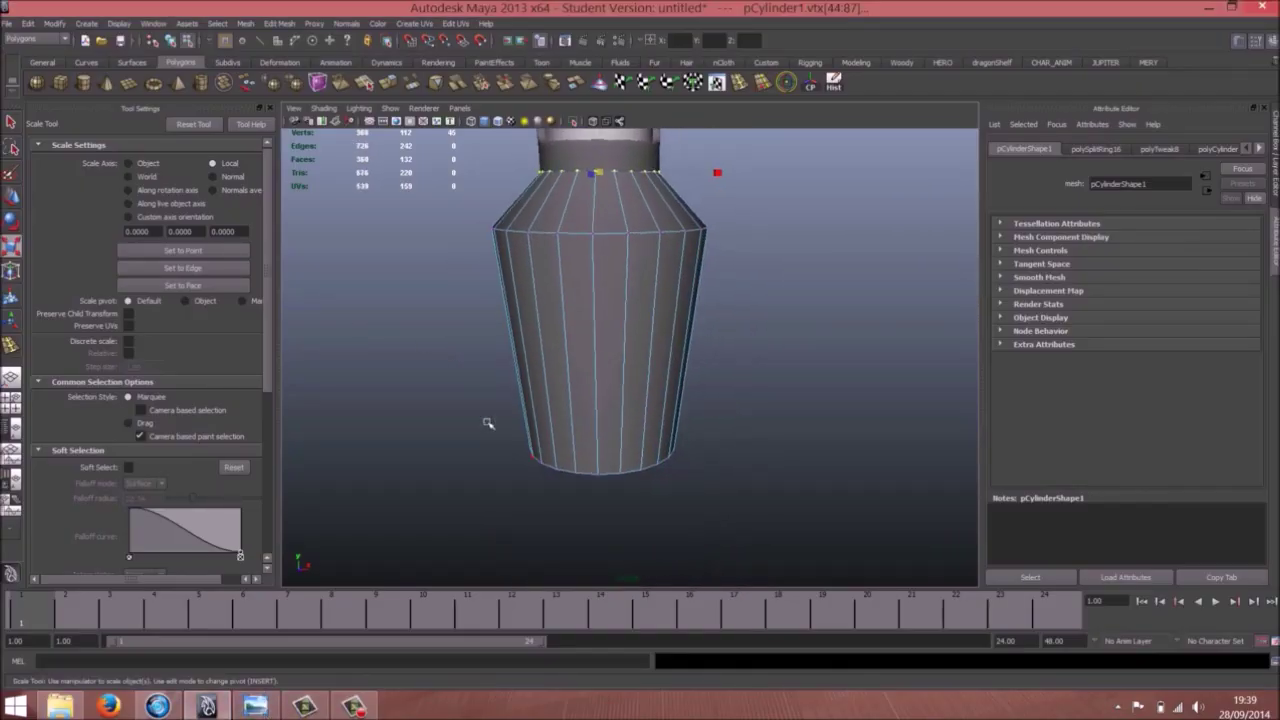
pyautogui.moveTo(452, 382); pyautogui.dragTo(733, 498)
pyautogui.moveTo(601, 445); pyautogui.dragTo(600, 444)
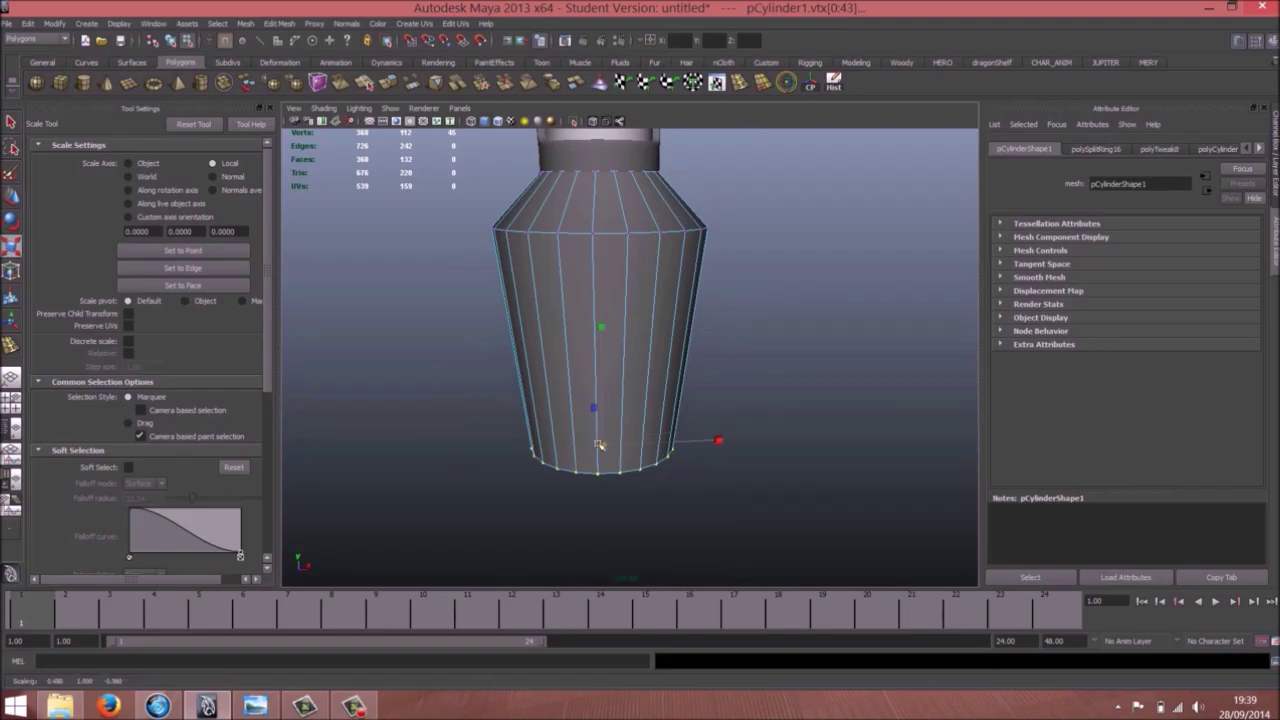
pyautogui.press('w')
pyautogui.moveTo(605, 364); pyautogui.dragTo(602, 346)
# Scale the shoulder ring of vertices slightly inward and move it up closer to the head's base
pyautogui.moveTo(458, 212); pyautogui.dragTo(734, 282)
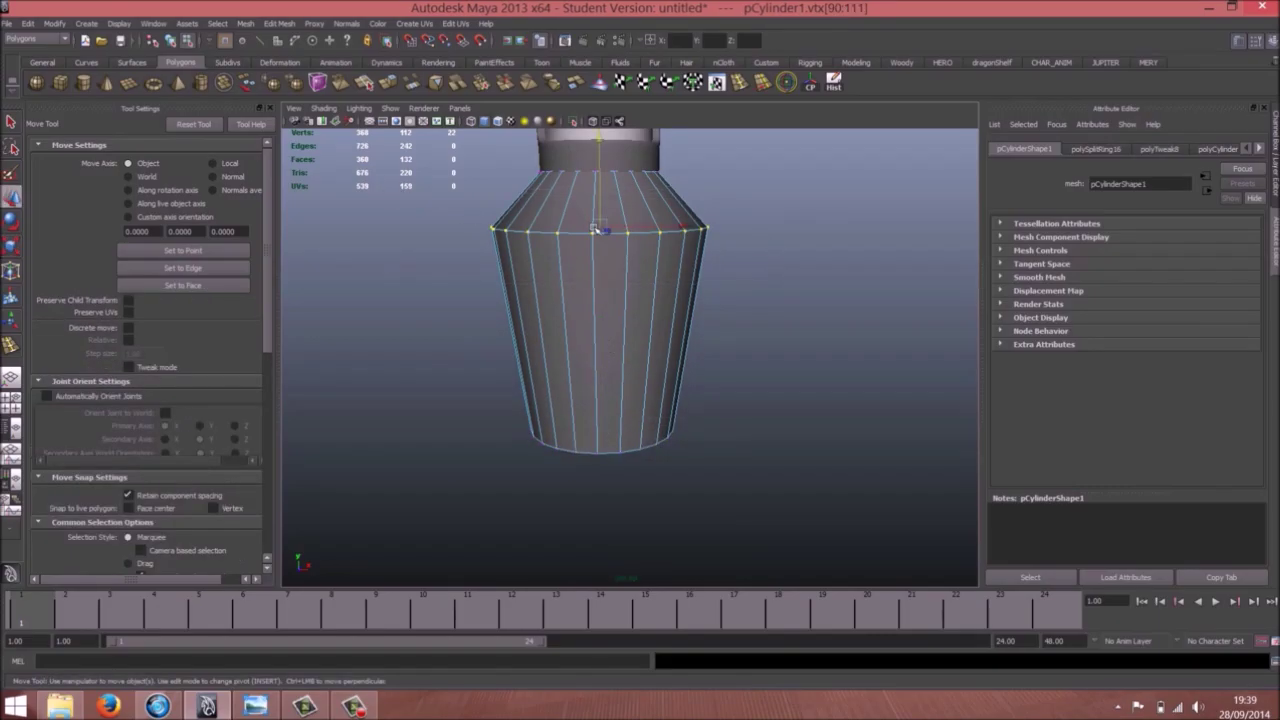
pyautogui.press('r')
pyautogui.moveTo(598, 229); pyautogui.dragTo(592, 229)
pyautogui.press('w')
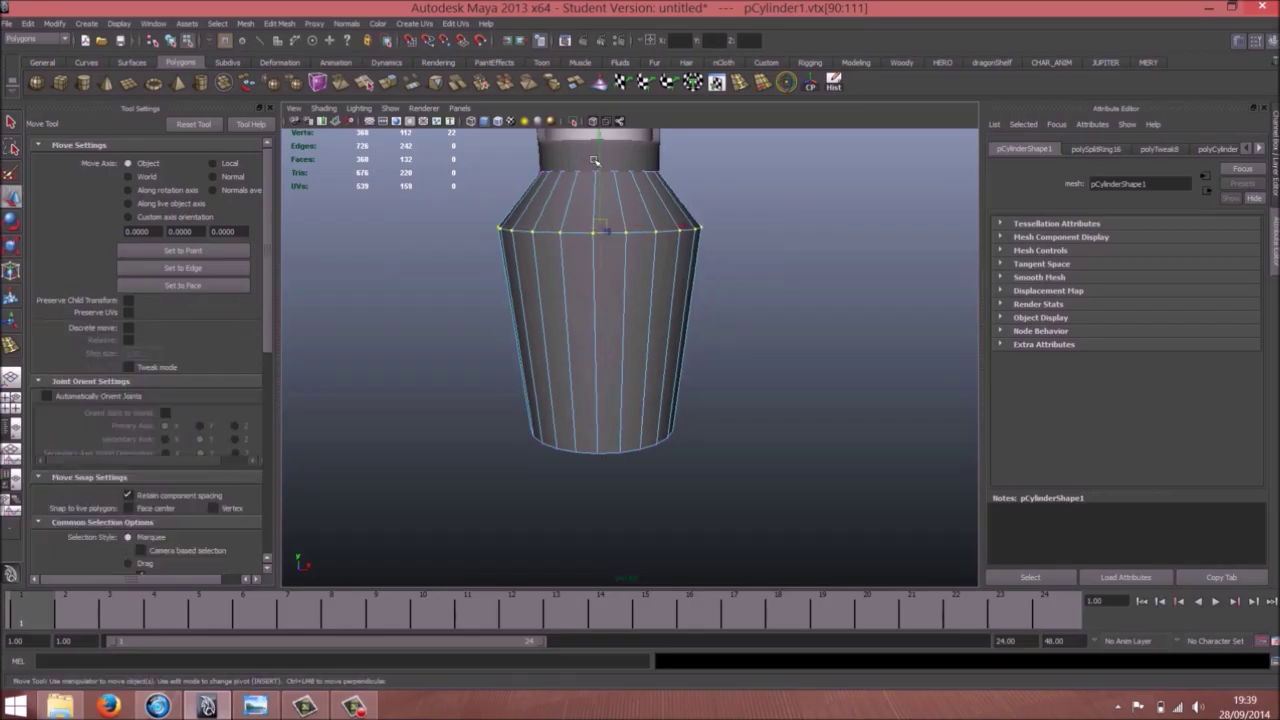
pyautogui.moveTo(594, 160); pyautogui.dragTo(602, 146)
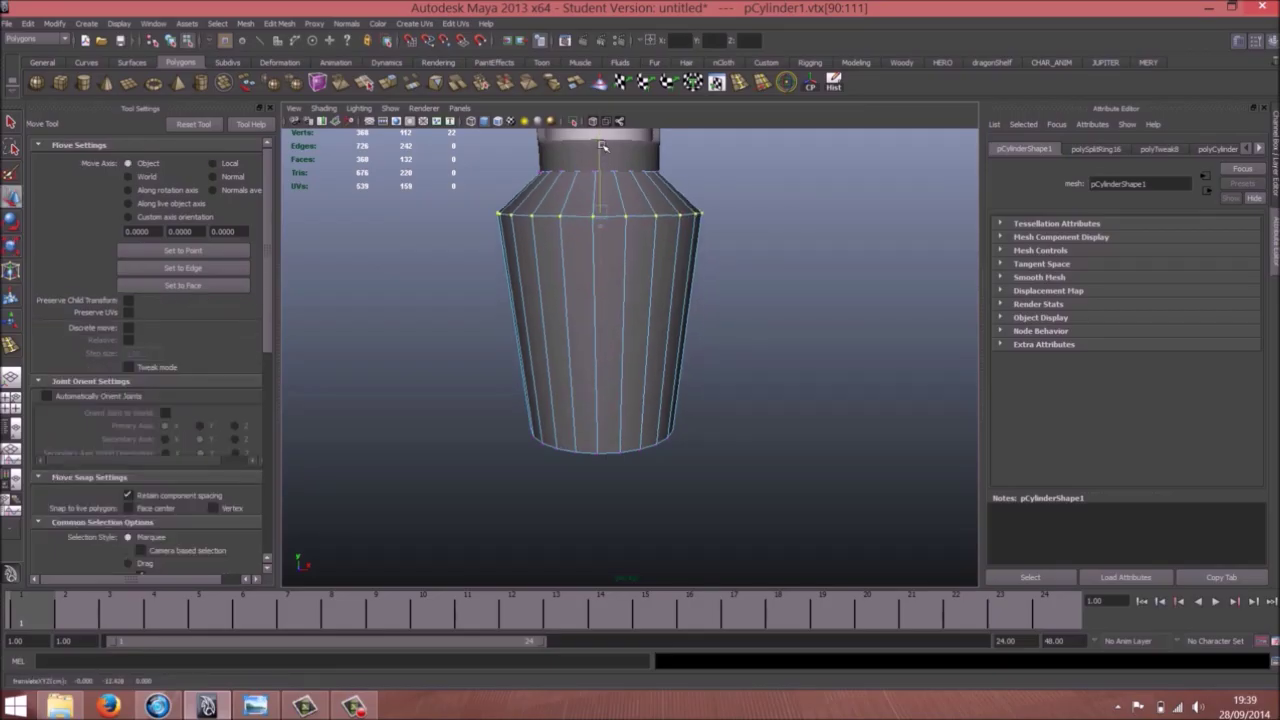
pyautogui.moveTo(594, 248); pyautogui.dragTo(614, 226, button='right')
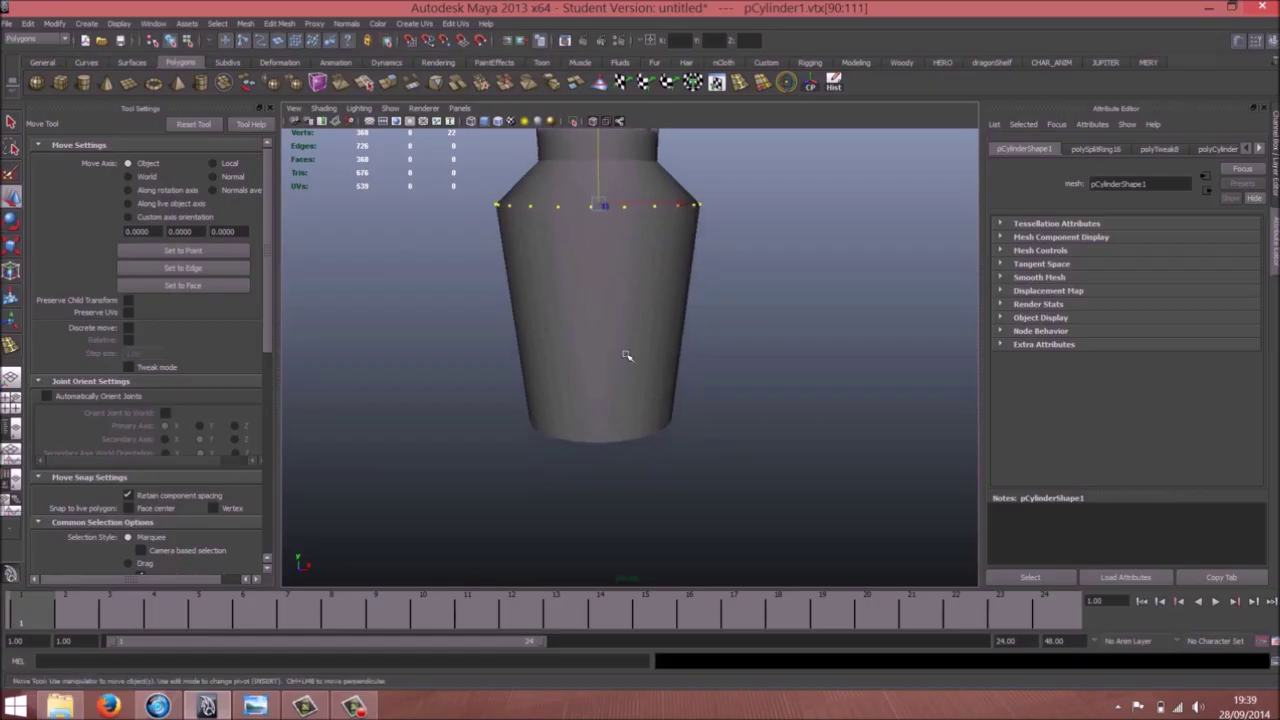
# Check the smoothed shape of the body, then insert supporting edge loops close to its bottom rim
pyautogui.click(612, 297)
pyautogui.keyDown('alt'); pyautogui.moveTo(680, 343); pyautogui.dragTo(578, 338); pyautogui.keyUp('alt')
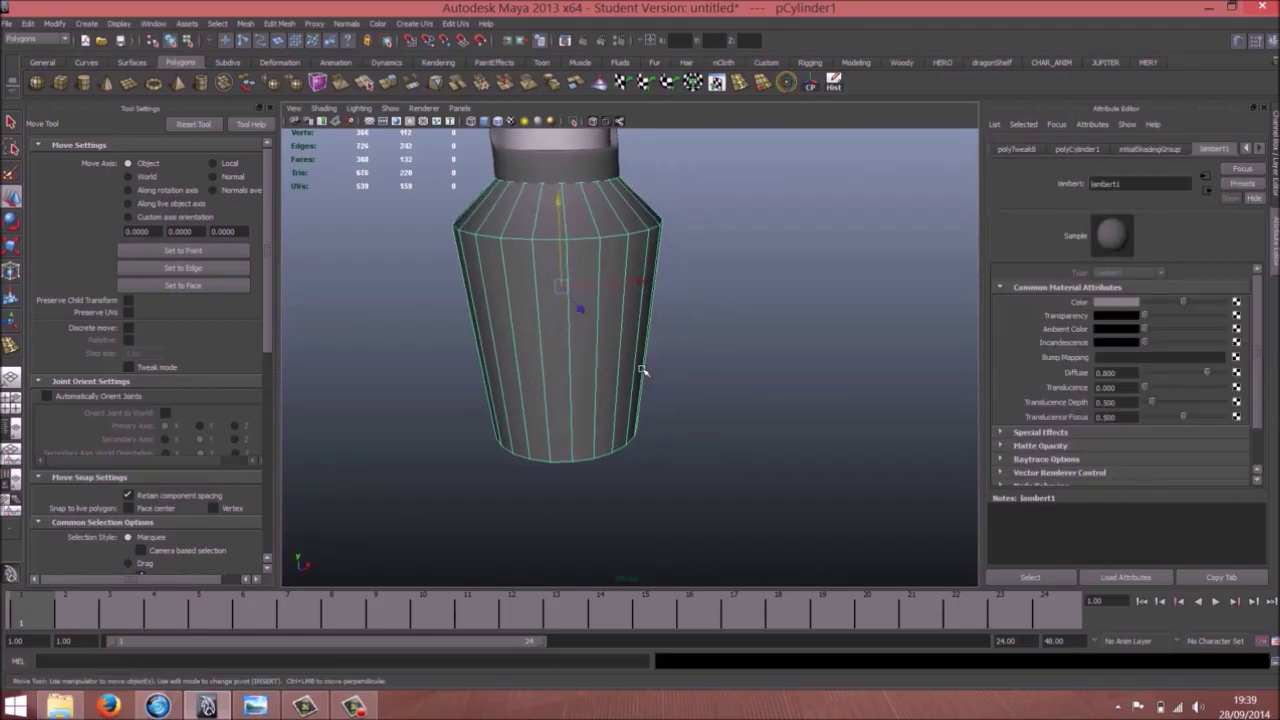
pyautogui.keyDown('alt'); pyautogui.moveTo(455, 372); pyautogui.dragTo(716, 220); pyautogui.keyUp('alt')
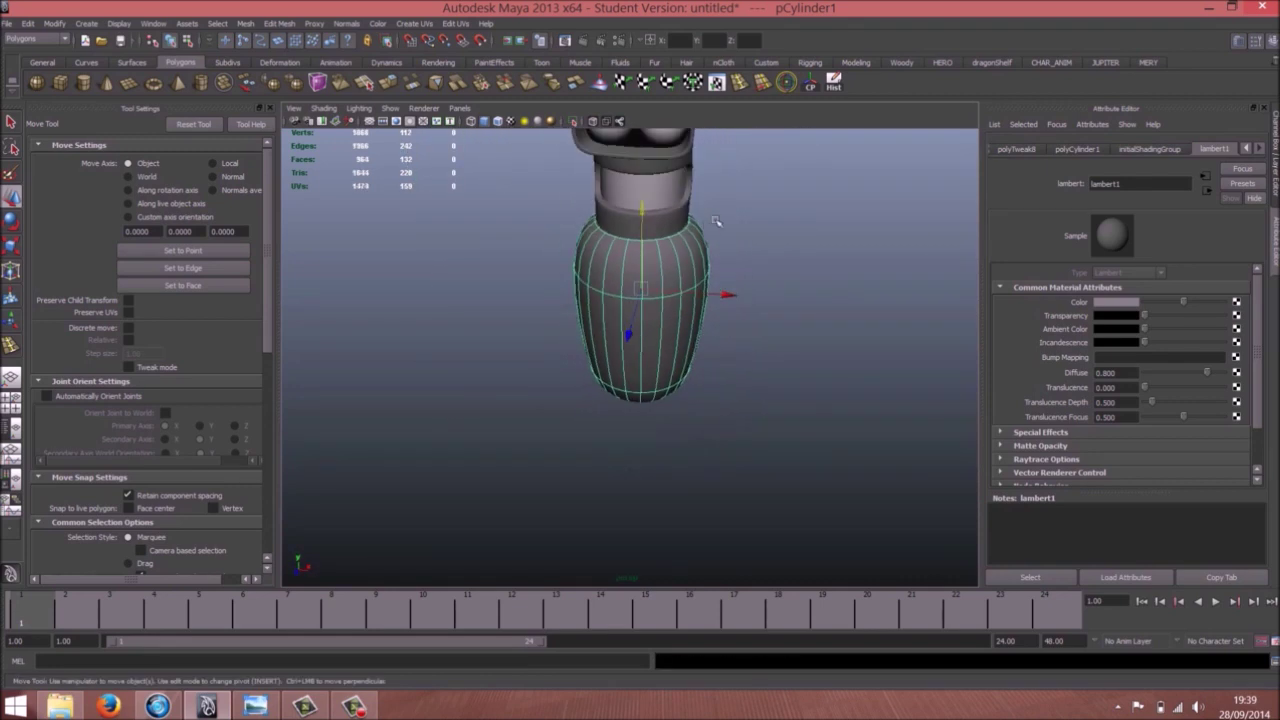
pyautogui.keyDown('alt'); pyautogui.moveTo(514, 342); pyautogui.dragTo(643, 354, button='right'); pyautogui.keyUp('alt')
pyautogui.keyDown('alt'); pyautogui.moveTo(643, 354); pyautogui.dragTo(646, 371); pyautogui.keyUp('alt')
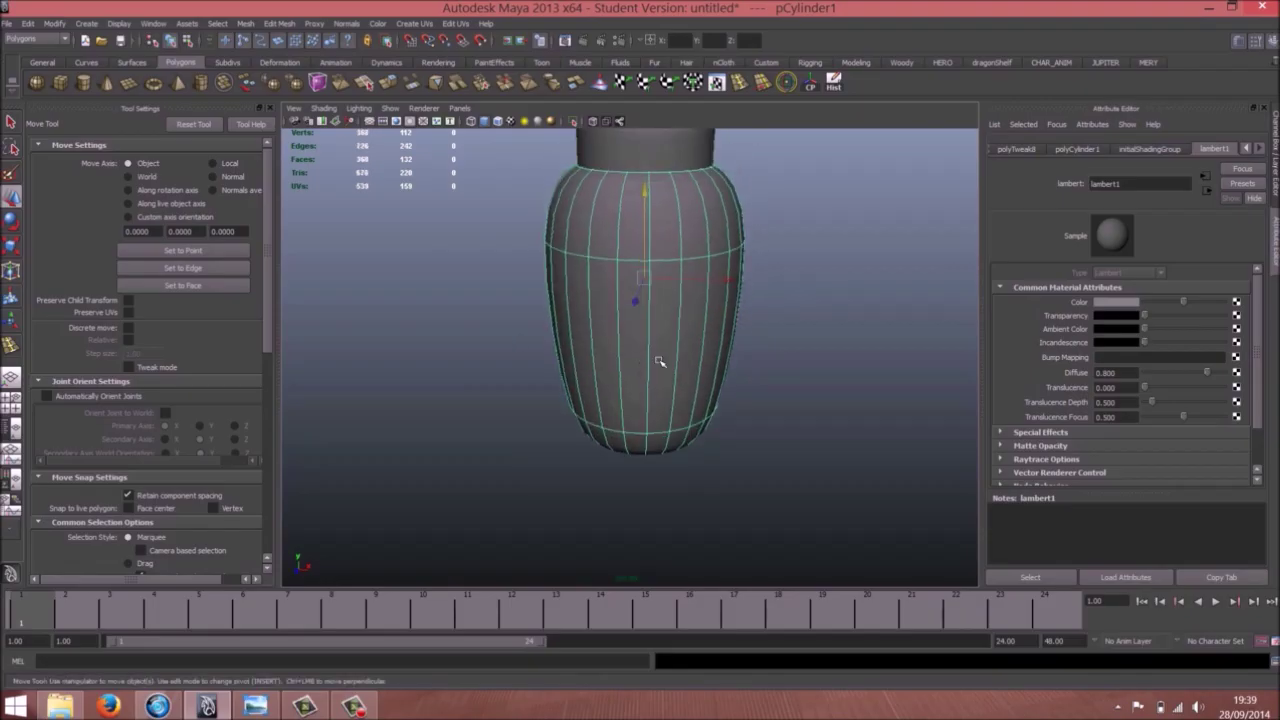
pyautogui.press('1')
pyautogui.click(12, 345)
pyautogui.keyDown('alt'); pyautogui.moveTo(434, 363); pyautogui.dragTo(645, 384); pyautogui.keyUp('alt')
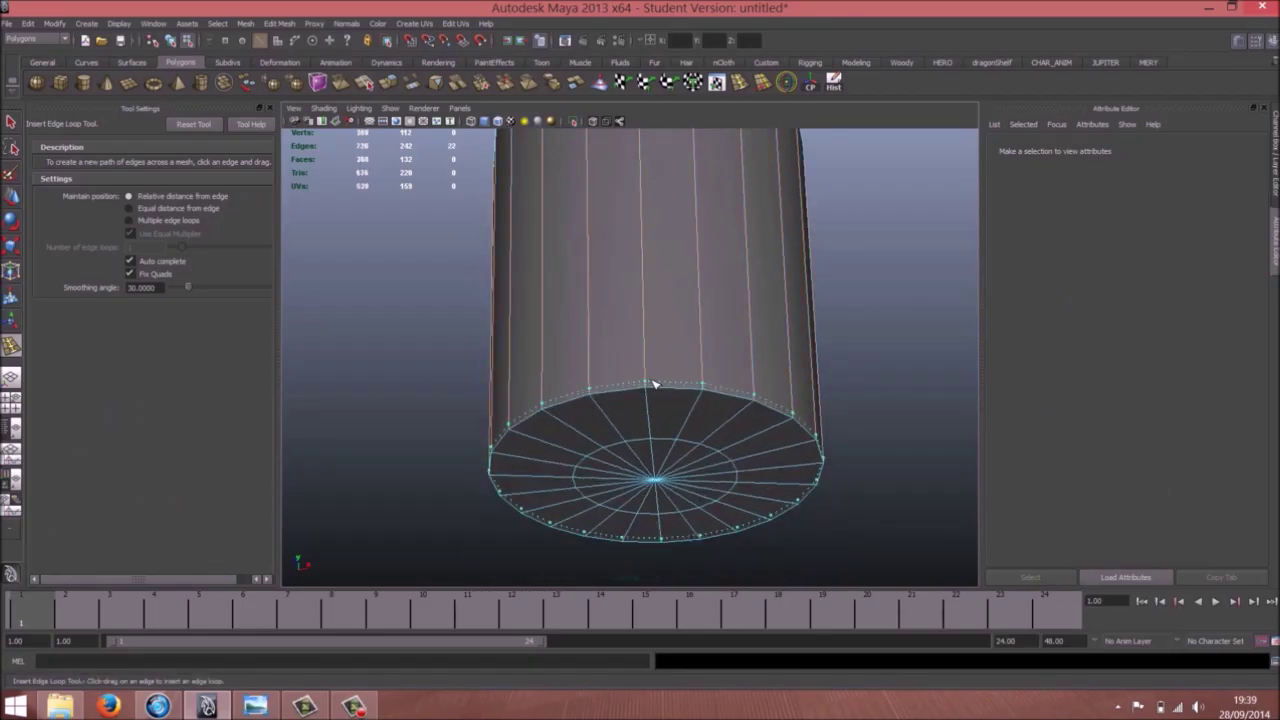
pyautogui.click(653, 384)
pyautogui.moveTo(650, 399); pyautogui.dragTo(651, 393)
pyautogui.keyDown('alt'); pyautogui.moveTo(651, 393); pyautogui.dragTo(651, 269, button='right'); pyautogui.keyUp('alt')
# Select the shoulder edge loop around the body and bevel it
pyautogui.keyDown('alt'); pyautogui.moveTo(651, 269); pyautogui.dragTo(628, 484); pyautogui.keyUp('alt')
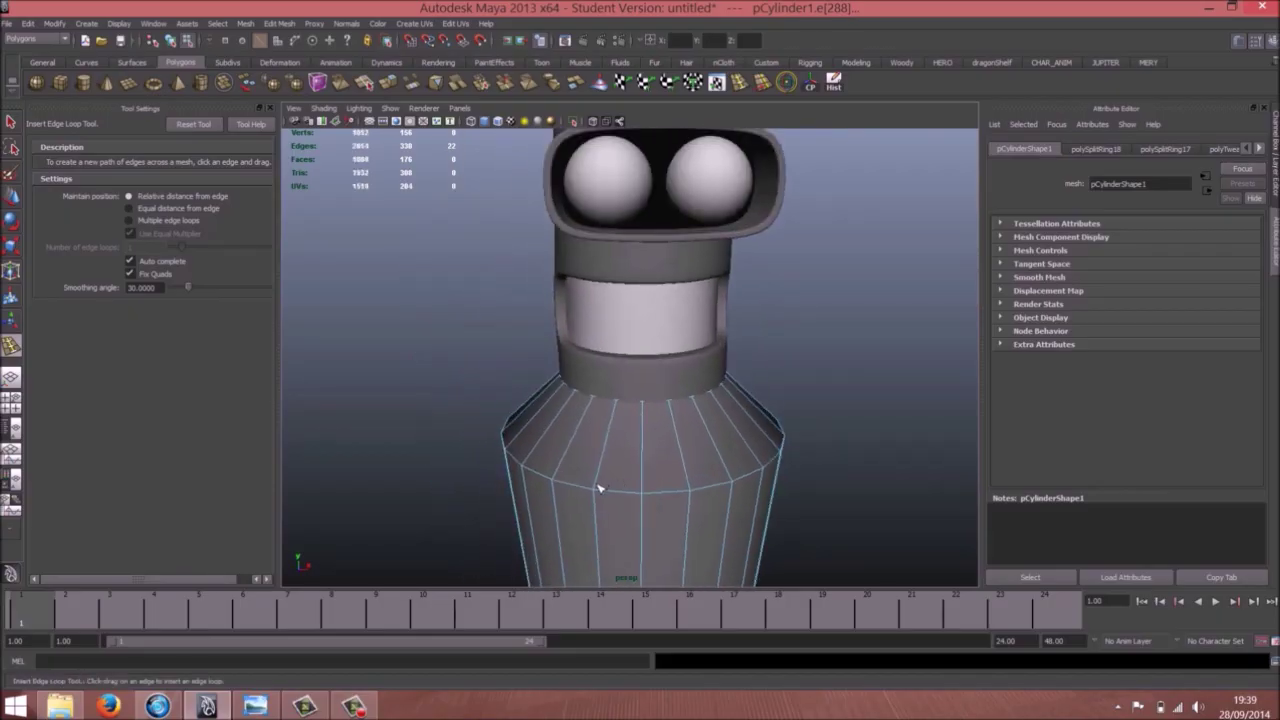
pyautogui.keyDown('alt'); pyautogui.moveTo(548, 507); pyautogui.dragTo(551, 454, button='middle'); pyautogui.keyUp('alt')
pyautogui.keyDown('alt'); pyautogui.moveTo(551, 454); pyautogui.dragTo(672, 457, button='right'); pyautogui.keyUp('alt')
pyautogui.press('4')
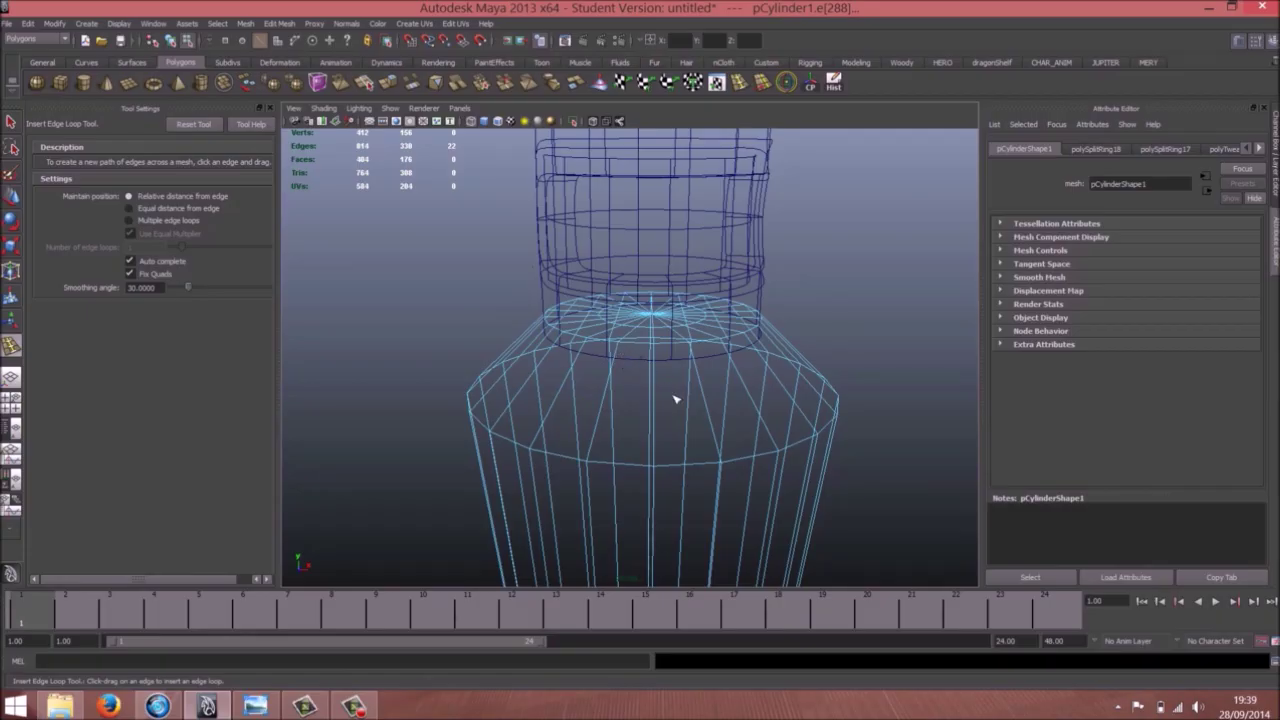
pyautogui.press('w')
pyautogui.keyDown('alt'); pyautogui.moveTo(668, 400); pyautogui.dragTo(615, 387, button='middle'); pyautogui.keyUp('alt')
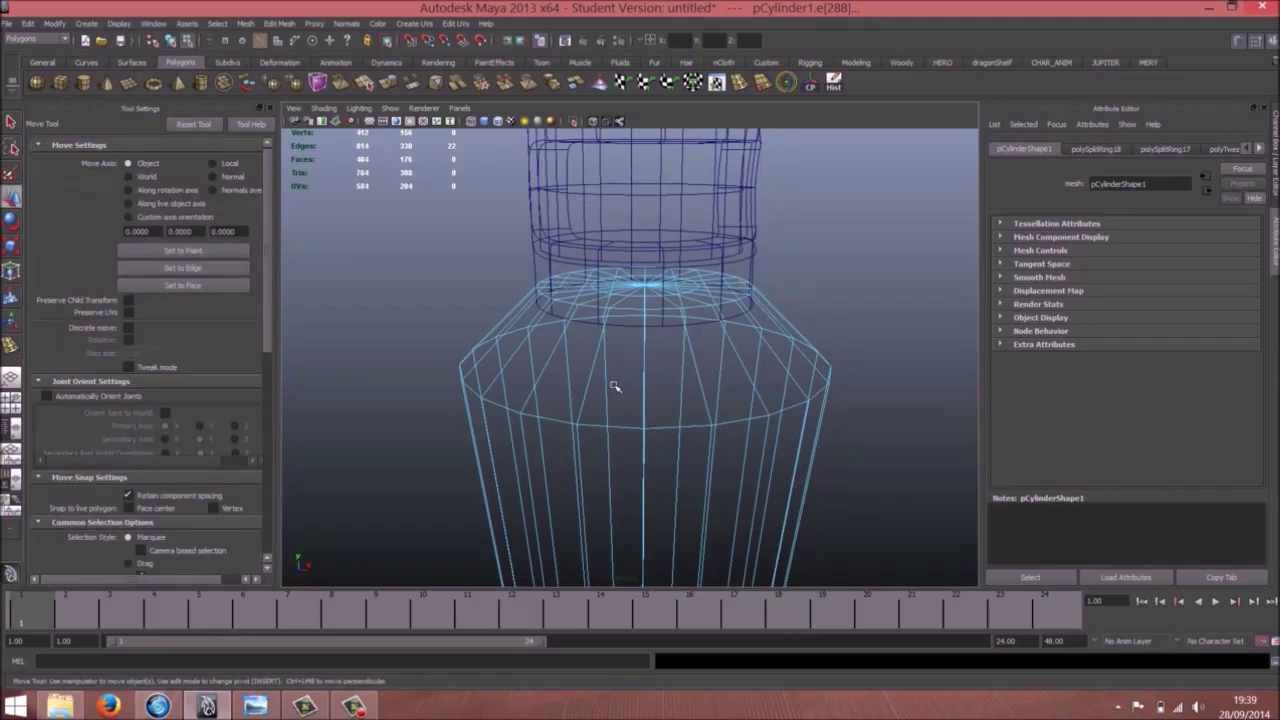
pyautogui.press('5')
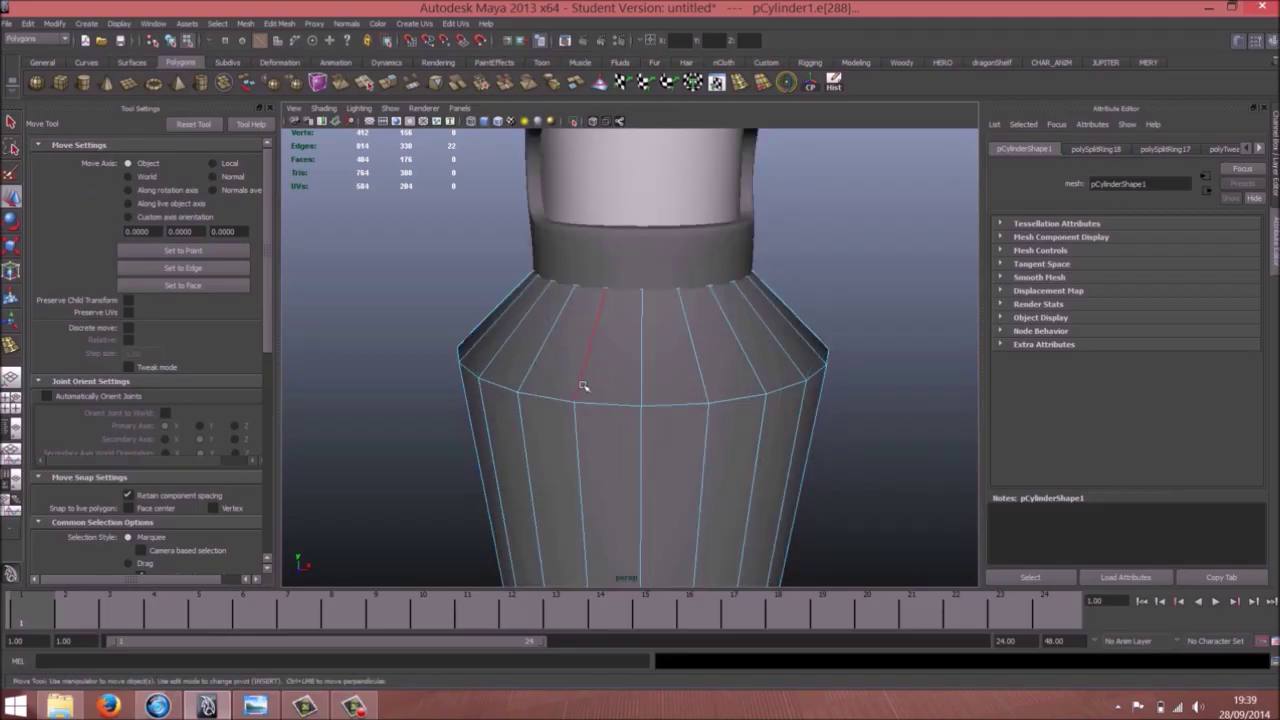
pyautogui.moveTo(586, 385); pyautogui.dragTo(603, 411, button='right')
pyautogui.click(605, 404)
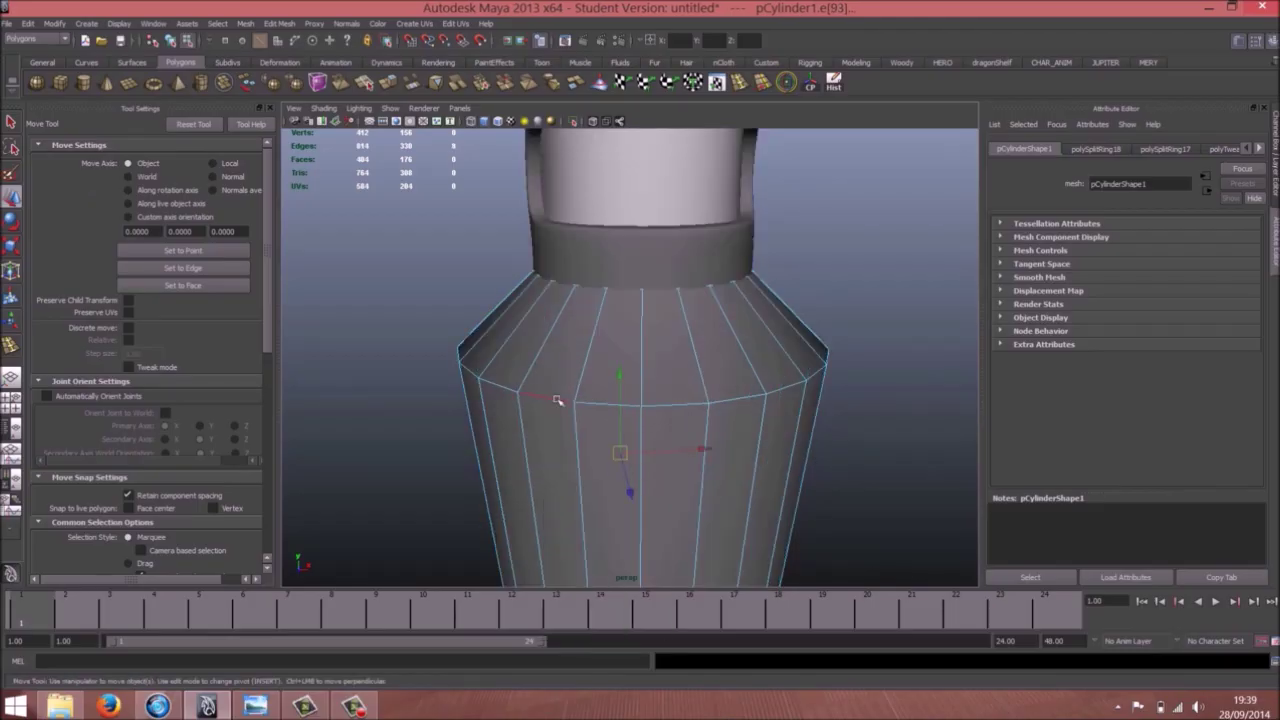
pyautogui.doubleClick(557, 400)
pyautogui.keyDown('shift'); pyautogui.rightClick(557, 400); pyautogui.keyUp('shift')
pyautogui.click(608, 400)
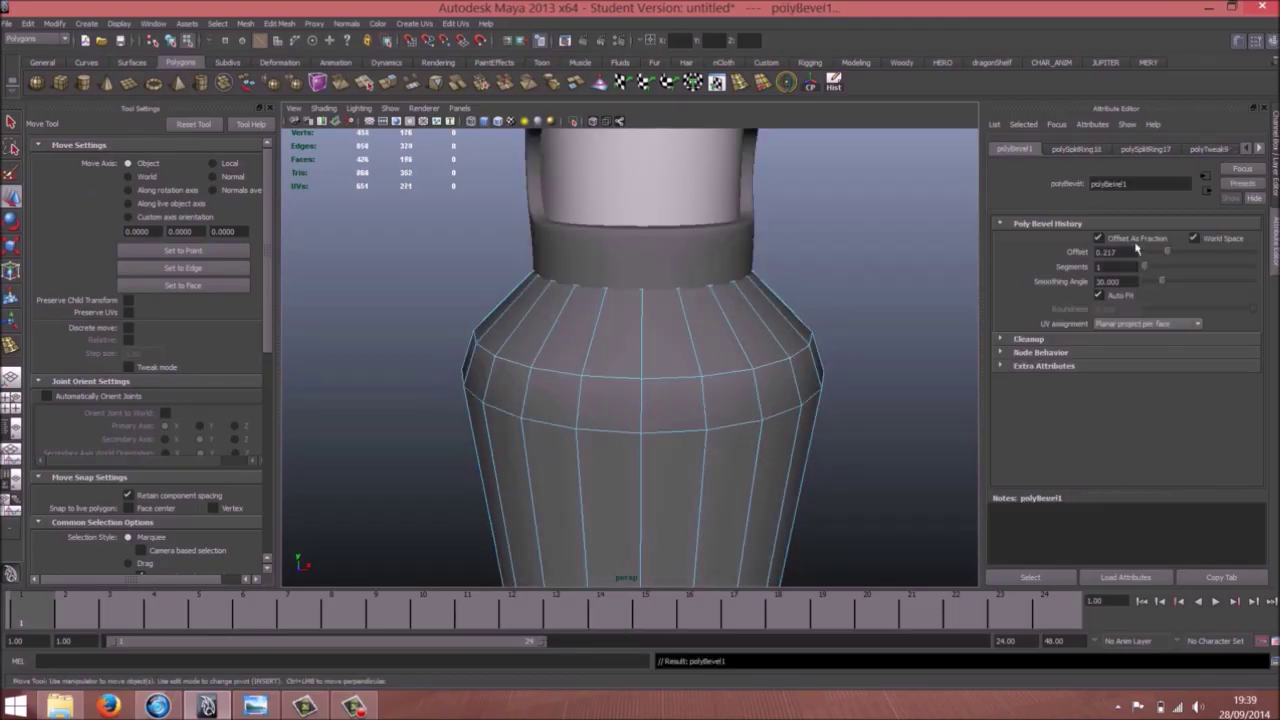
# Set the shoulder bevel's offset to 0.037 and segments to 2, and preview the body smoothed
pyautogui.moveTo(1167, 253); pyautogui.dragTo(1153, 257)
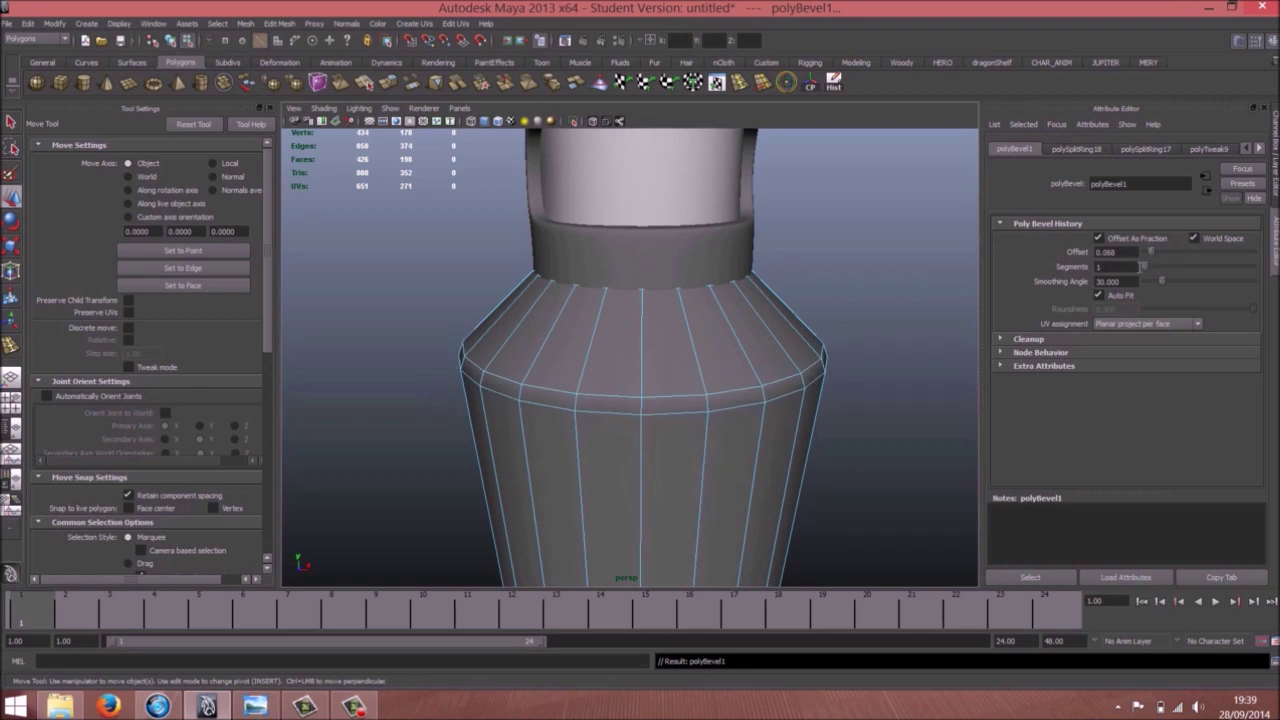
pyautogui.click(1153, 270)
pyautogui.moveTo(1150, 254); pyautogui.dragTo(1150, 256)
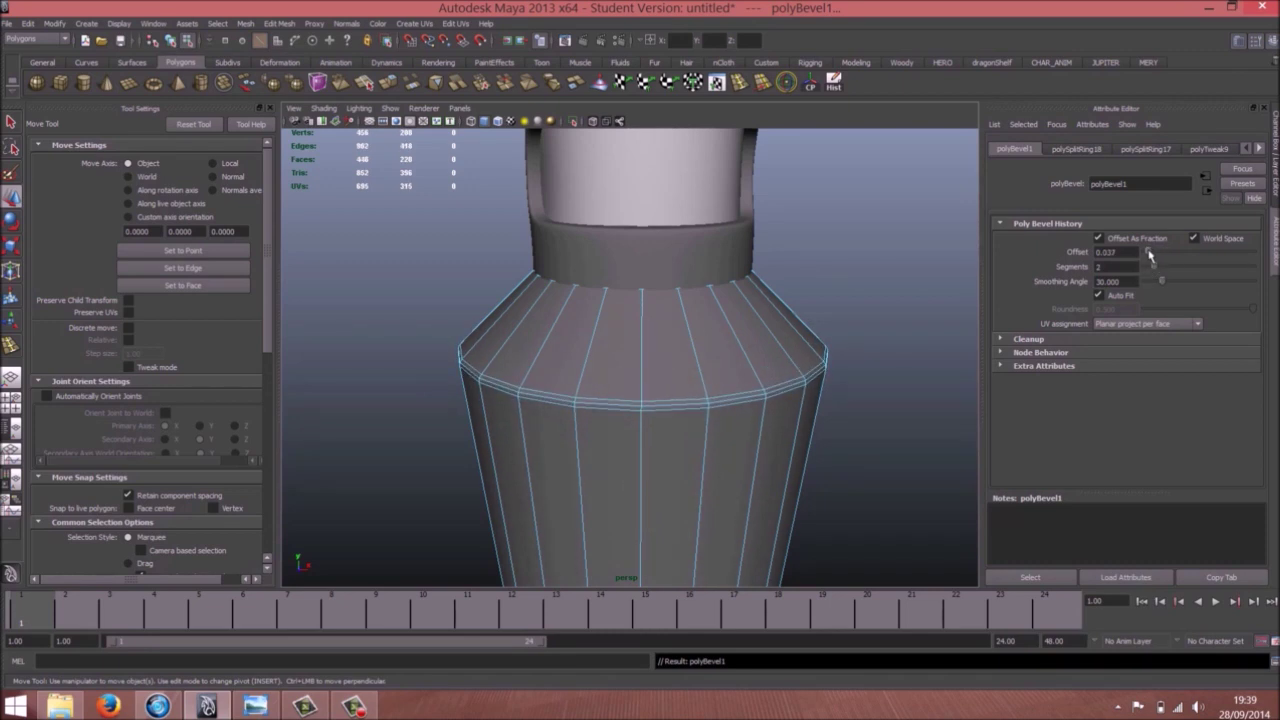
pyautogui.press('3')
pyautogui.keyDown('alt'); pyautogui.moveTo(653, 385); pyautogui.dragTo(641, 381); pyautogui.keyUp('alt')
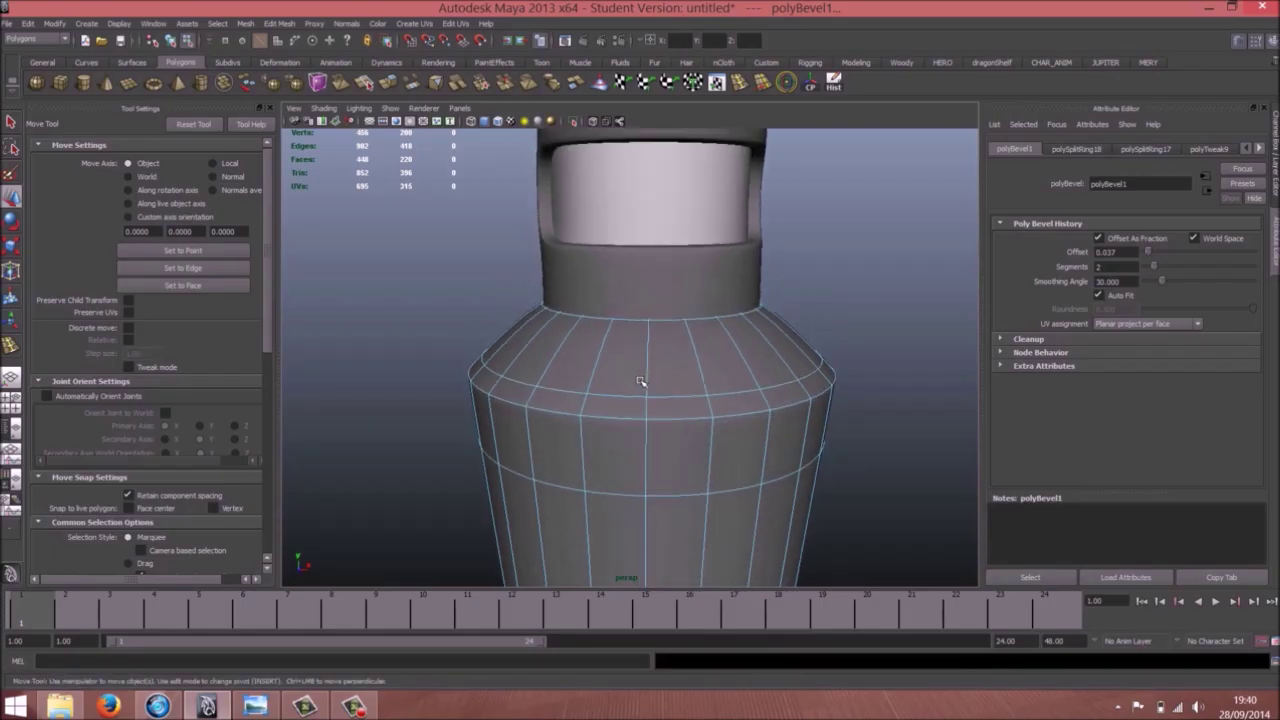
pyautogui.moveTo(698, 335); pyautogui.dragTo(742, 327, button='right')
pyautogui.keyDown('alt'); pyautogui.moveTo(640, 329); pyautogui.dragTo(505, 335, button='right'); pyautogui.keyUp('alt')
pyautogui.keyDown('alt'); pyautogui.moveTo(694, 444); pyautogui.dragTo(680, 337, button='middle'); pyautogui.keyUp('alt')
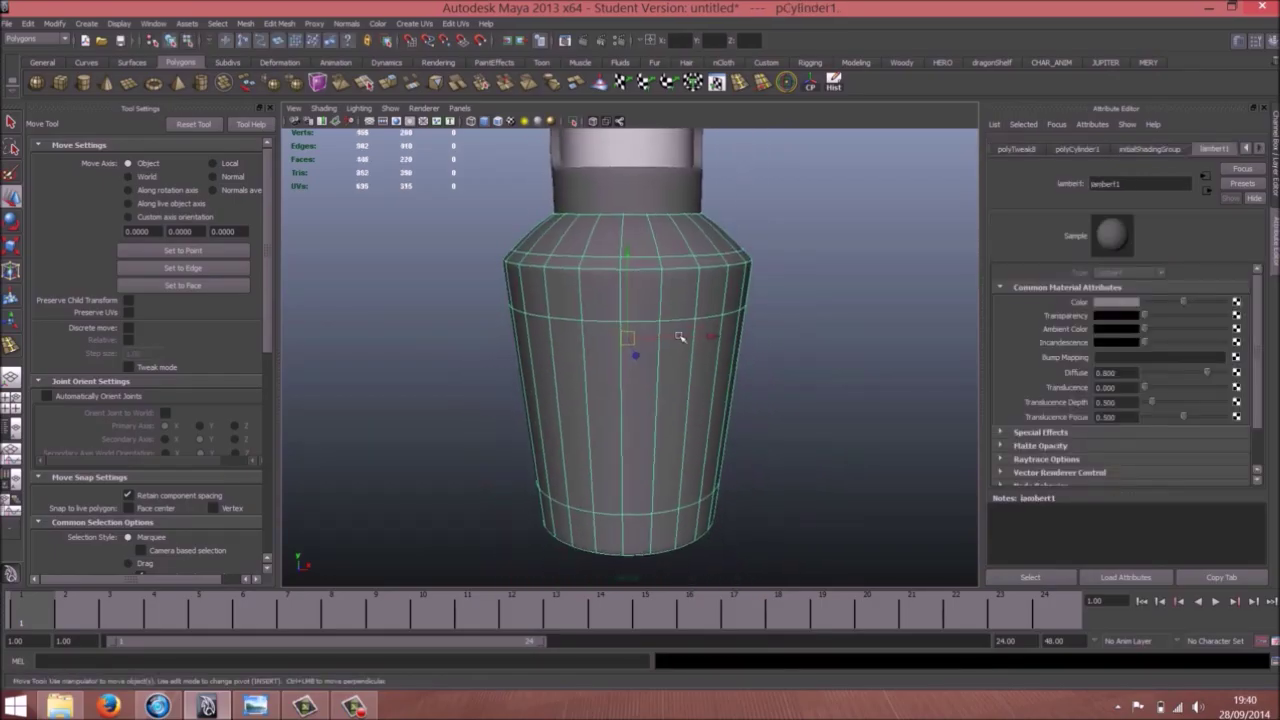
# Insert one edge loop around the sloping shoulder section using the Multiple edge loops option
pyautogui.keyDown('alt'); pyautogui.moveTo(680, 337); pyautogui.dragTo(638, 392, button='right'); pyautogui.keyUp('alt')
pyautogui.click(761, 415)
pyautogui.moveTo(650, 412)
pyautogui.keyDown('alt'); pyautogui.mouseDown()
pyautogui.moveTo(629, 354)
pyautogui.moveTo(626, 420)
pyautogui.moveTo(652, 432)
pyautogui.mouseUp(); pyautogui.keyUp('alt')
pyautogui.keyDown('alt'); pyautogui.moveTo(656, 412); pyautogui.dragTo(672, 462, button='middle'); pyautogui.keyUp('alt')
pyautogui.keyDown('alt'); pyautogui.moveTo(672, 462); pyautogui.dragTo(765, 415, button='right'); pyautogui.keyUp('alt')
pyautogui.click(712, 387)
pyautogui.click(170, 220)
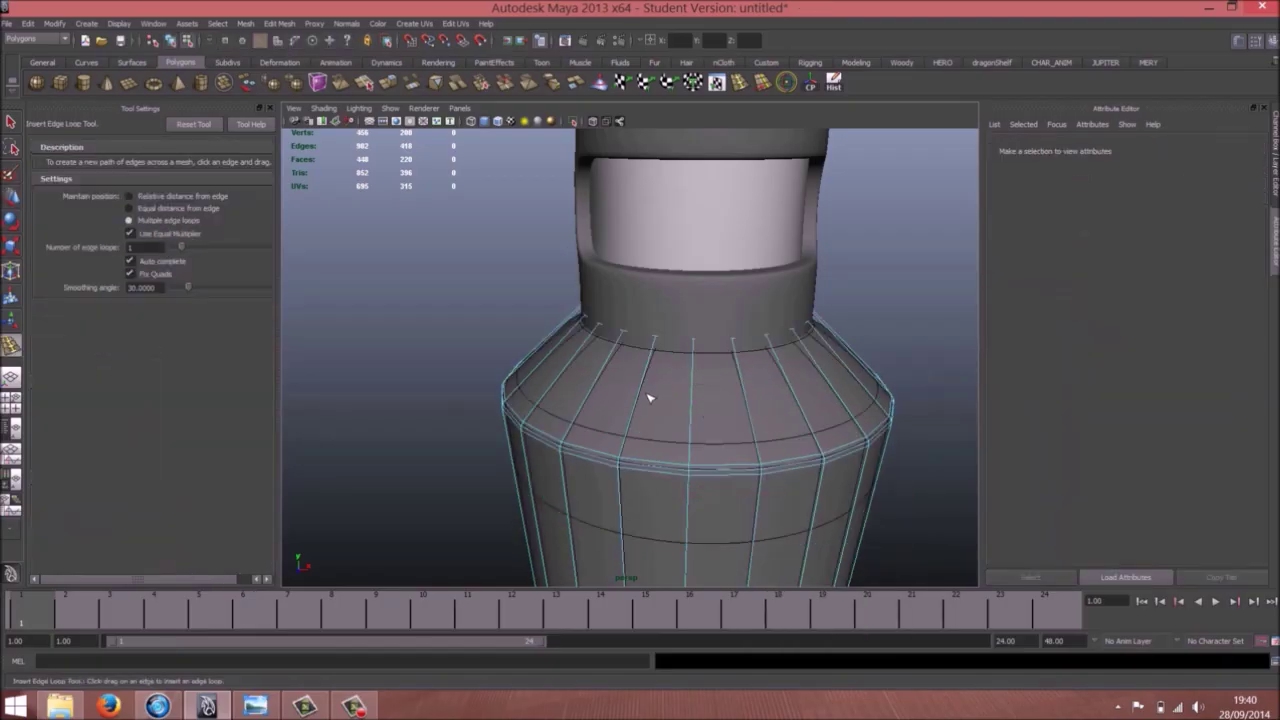
pyautogui.moveTo(651, 400)
pyautogui.mouseDown()
pyautogui.moveTo(660, 395)
pyautogui.moveTo(628, 409)
pyautogui.mouseUp()
# Scale the new shoulder edge loop slightly outward and adjust its height to round the slope
pyautogui.press('w')
pyautogui.moveTo(737, 321); pyautogui.dragTo(737, 316)
pyautogui.press('r')
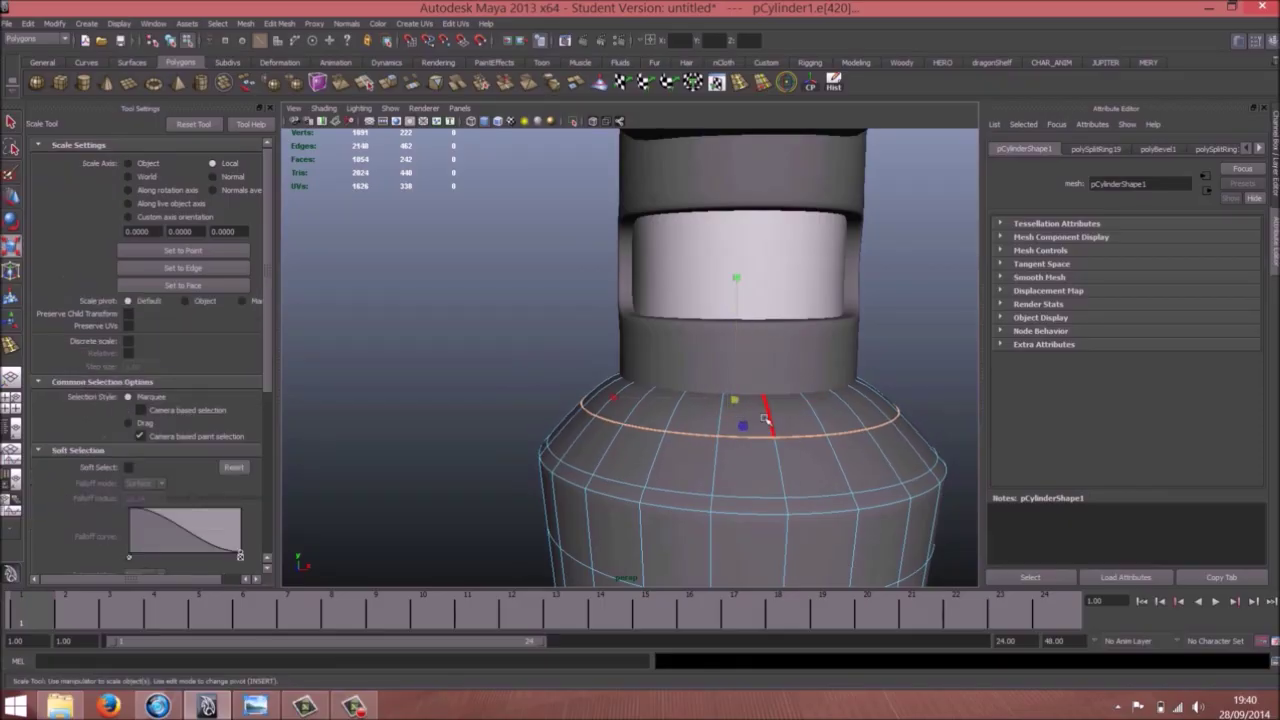
pyautogui.press('w')
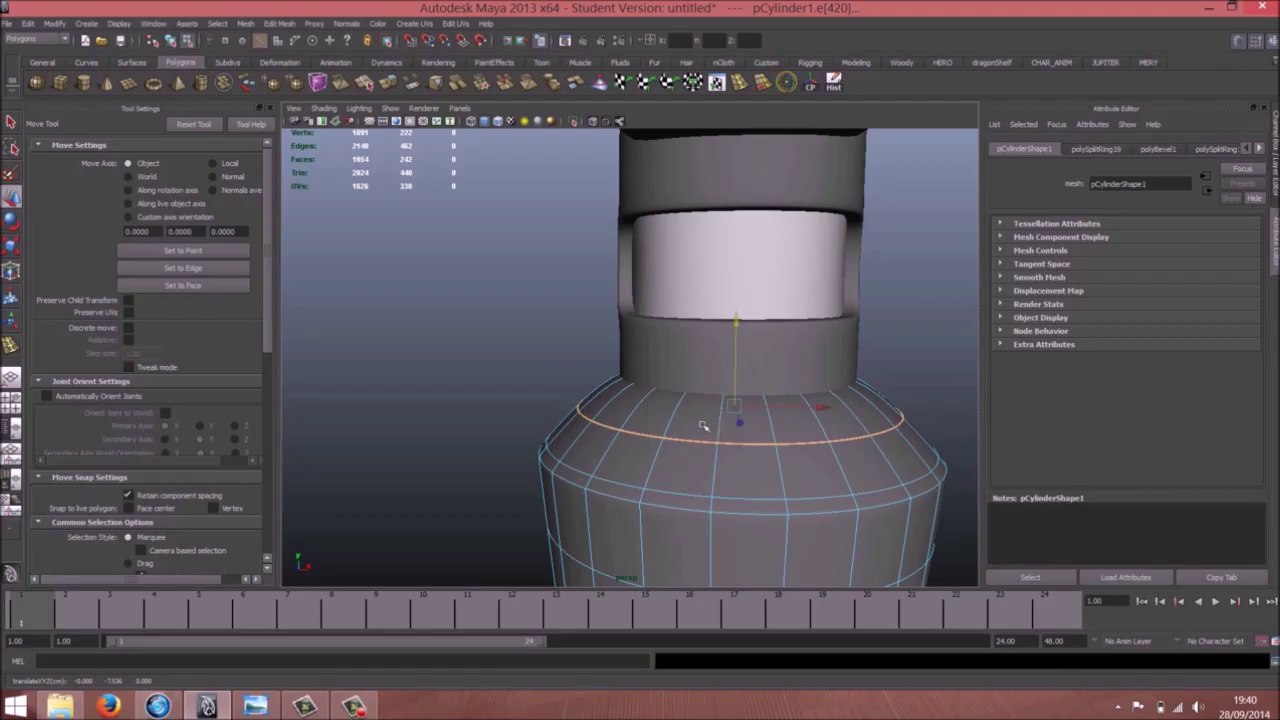
pyautogui.press('r')
pyautogui.moveTo(736, 406); pyautogui.dragTo(737, 358)
pyautogui.press('w')
# Preview the smoothed body and examine the shoulder's shape and the proportions of the whole robot
pyautogui.press('1')
pyautogui.keyDown('alt'); pyautogui.moveTo(686, 426); pyautogui.dragTo(650, 456); pyautogui.keyUp('alt')
pyautogui.moveTo(648, 438)
pyautogui.mouseDown(button='right')
pyautogui.moveTo(700, 419)
pyautogui.moveTo(641, 436)
pyautogui.mouseUp(button='right')
pyautogui.press('3')
pyautogui.click(451, 391)
pyautogui.keyDown('alt'); pyautogui.moveTo(755, 405); pyautogui.dragTo(654, 417, button='right'); pyautogui.keyUp('alt')
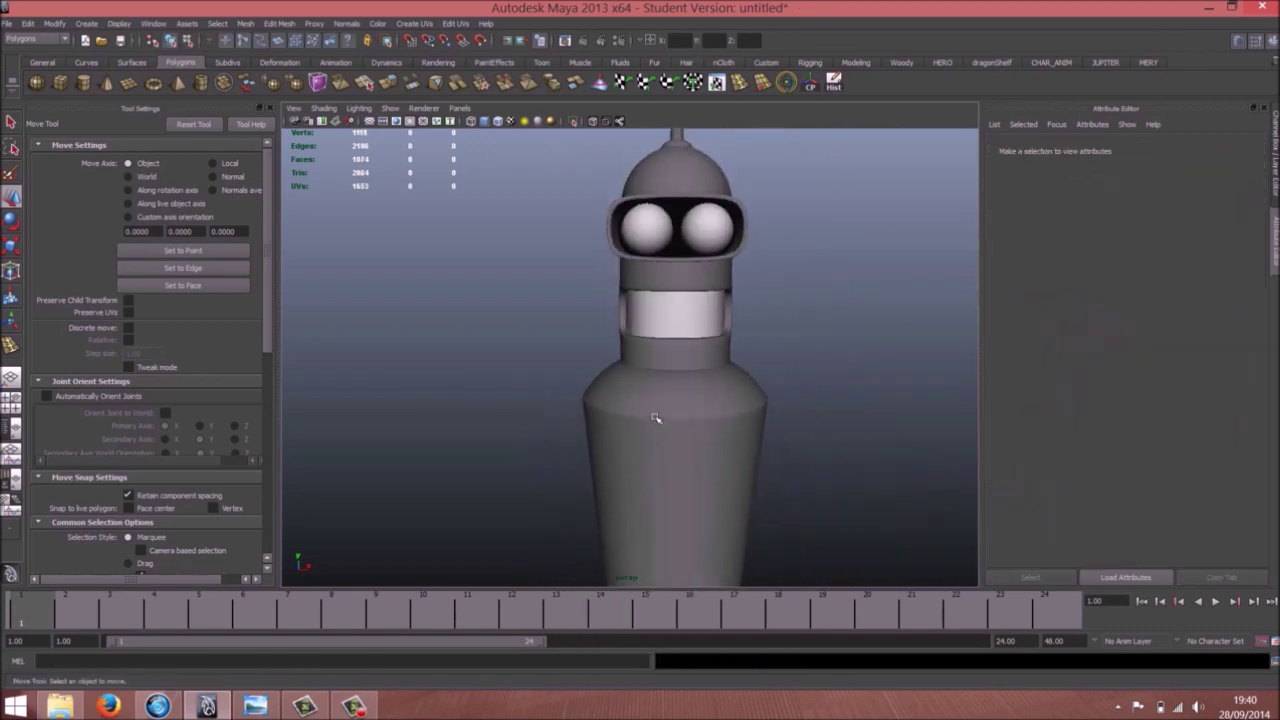
pyautogui.keyDown('alt'); pyautogui.moveTo(654, 417); pyautogui.dragTo(631, 337, button='middle'); pyautogui.keyUp('alt')
pyautogui.keyDown('alt'); pyautogui.moveTo(631, 337); pyautogui.dragTo(737, 360); pyautogui.keyUp('alt')
pyautogui.keyDown('alt'); pyautogui.moveTo(737, 360); pyautogui.dragTo(631, 347, button='right'); pyautogui.keyUp('alt')
pyautogui.keyDown('alt'); pyautogui.moveTo(631, 347); pyautogui.dragTo(716, 448, button='middle'); pyautogui.keyUp('alt')
pyautogui.keyDown('alt'); pyautogui.moveTo(716, 448); pyautogui.dragTo(603, 383); pyautogui.keyUp('alt')
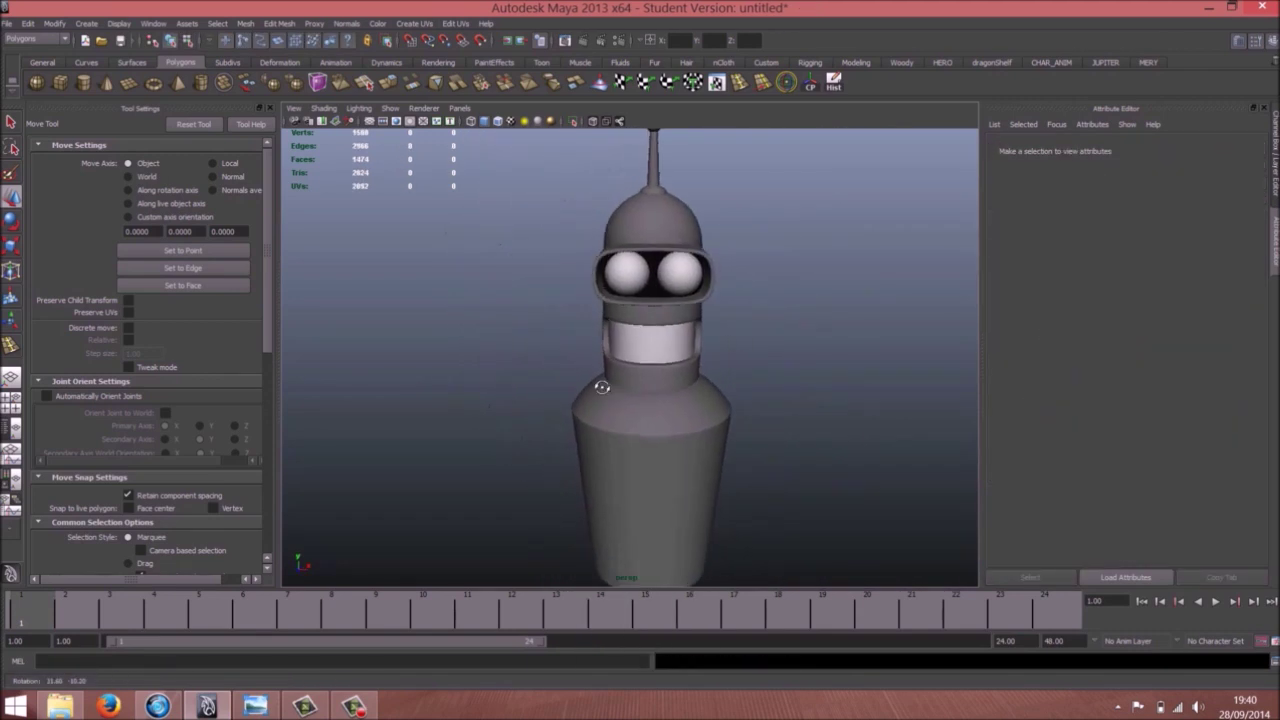
pyautogui.keyDown('alt'); pyautogui.moveTo(689, 348); pyautogui.dragTo(688, 260, button='middle'); pyautogui.keyUp('alt')
pyautogui.keyDown('alt'); pyautogui.moveTo(688, 260); pyautogui.dragTo(617, 392, button='right'); pyautogui.keyUp('alt')
# Scale the body slightly and adjust its height beneath the head
pyautogui.click(654, 374)
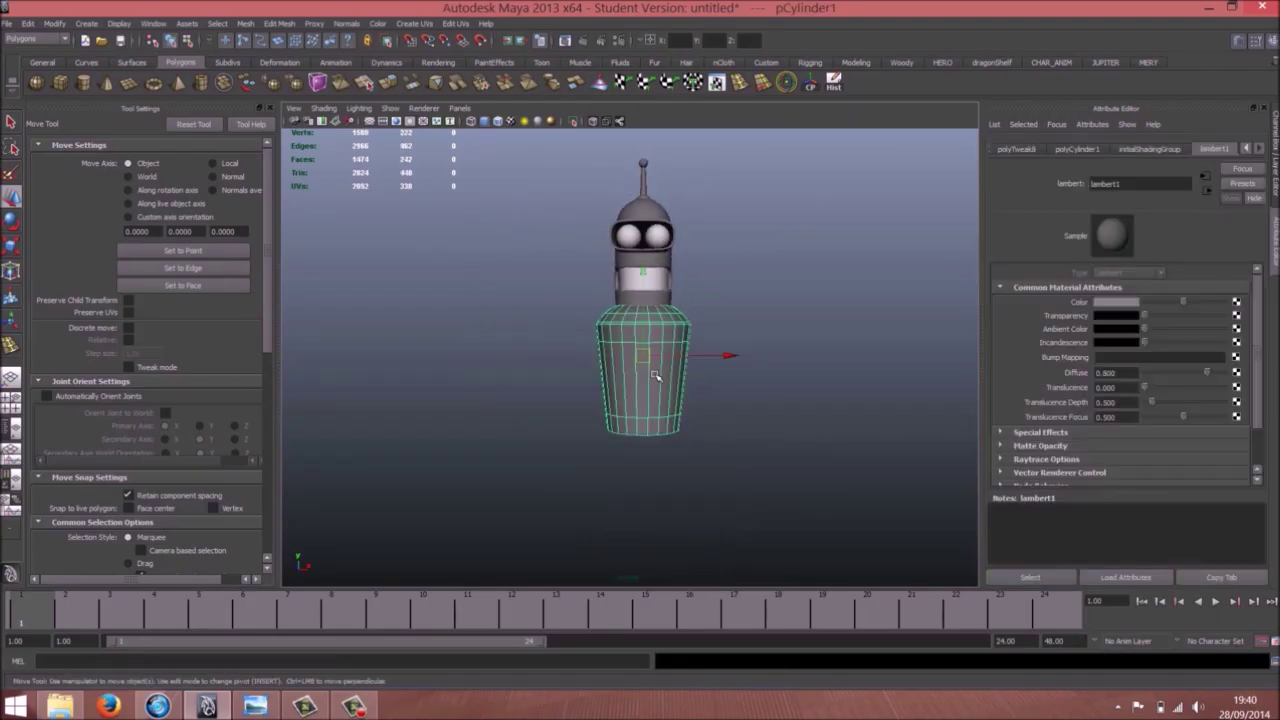
pyautogui.press('r')
pyautogui.press('f')
pyautogui.keyDown('alt'); pyautogui.moveTo(703, 380); pyautogui.dragTo(664, 410); pyautogui.keyUp('alt')
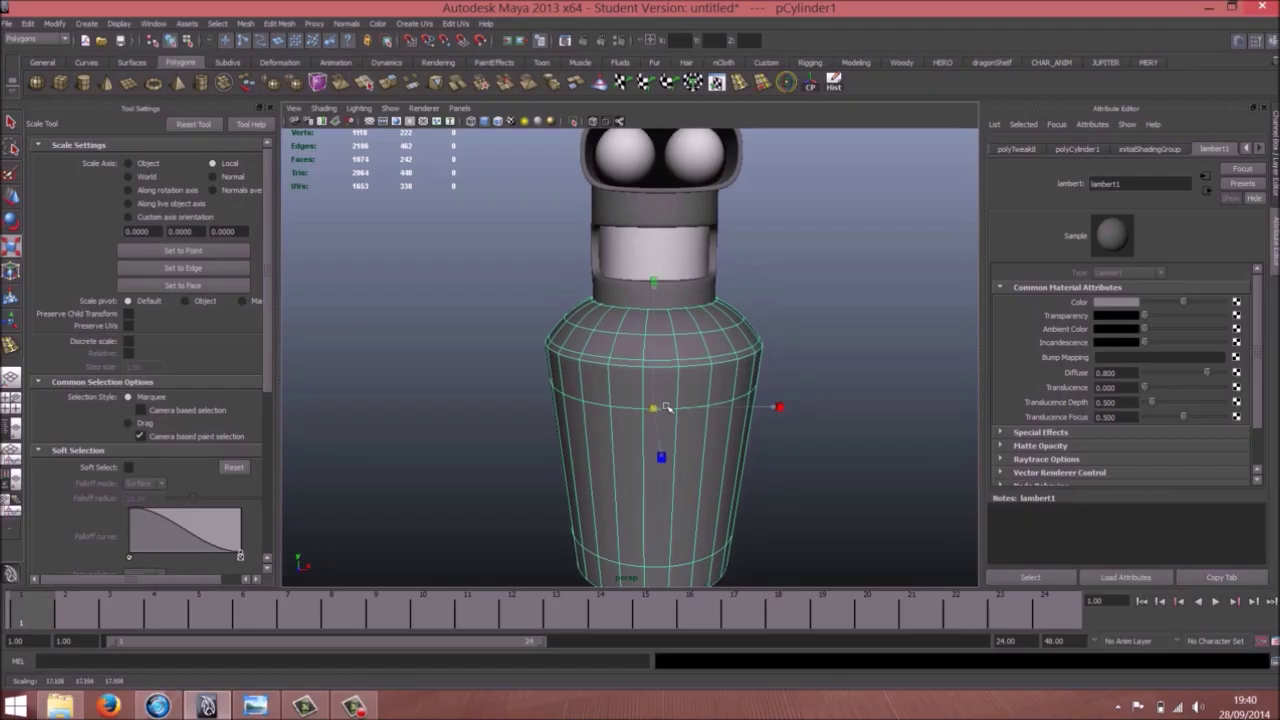
pyautogui.press('w')
pyautogui.moveTo(657, 324); pyautogui.dragTo(659, 331)
pyautogui.keyDown('alt'); pyautogui.moveTo(680, 330); pyautogui.dragTo(669, 420, button='right'); pyautogui.keyUp('alt')
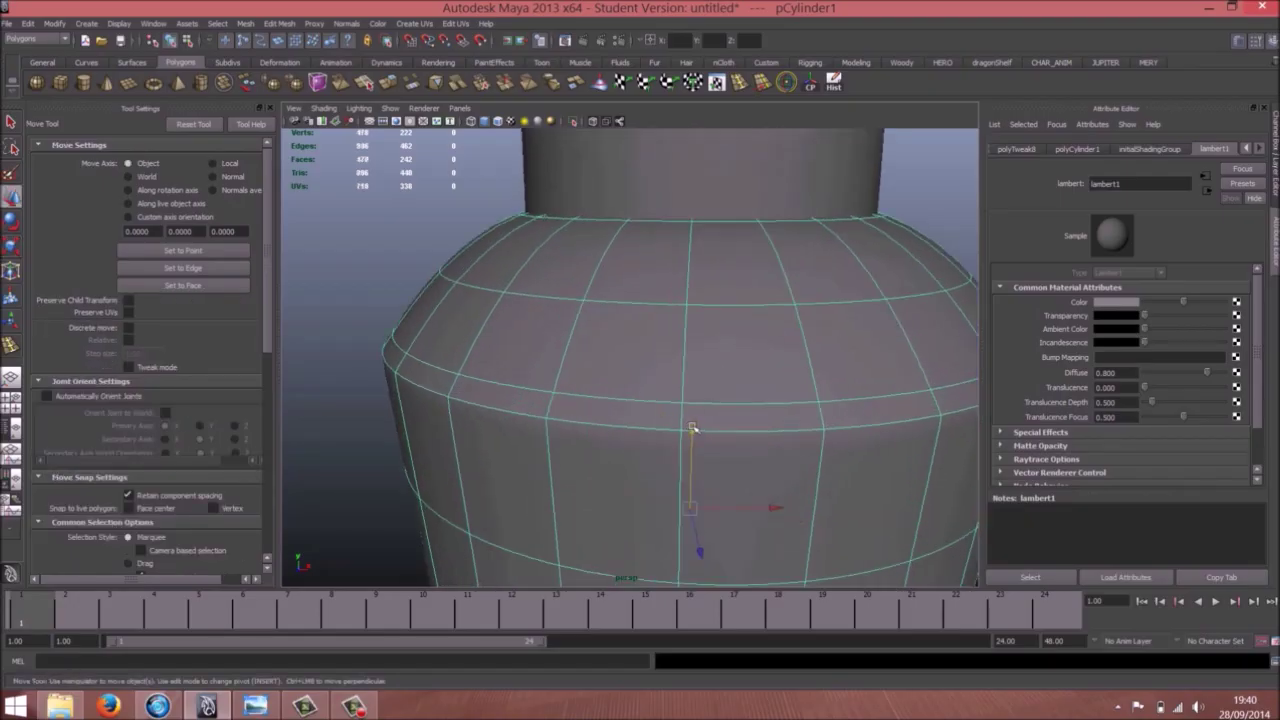
# Move the body down away from the head and raise its top cap's centre vertex with soft selection to form a dome
pyautogui.moveTo(692, 427); pyautogui.dragTo(690, 510)
pyautogui.press('1')
pyautogui.moveTo(733, 311); pyautogui.dragTo(706, 310, button='right')
pyautogui.click(697, 296)
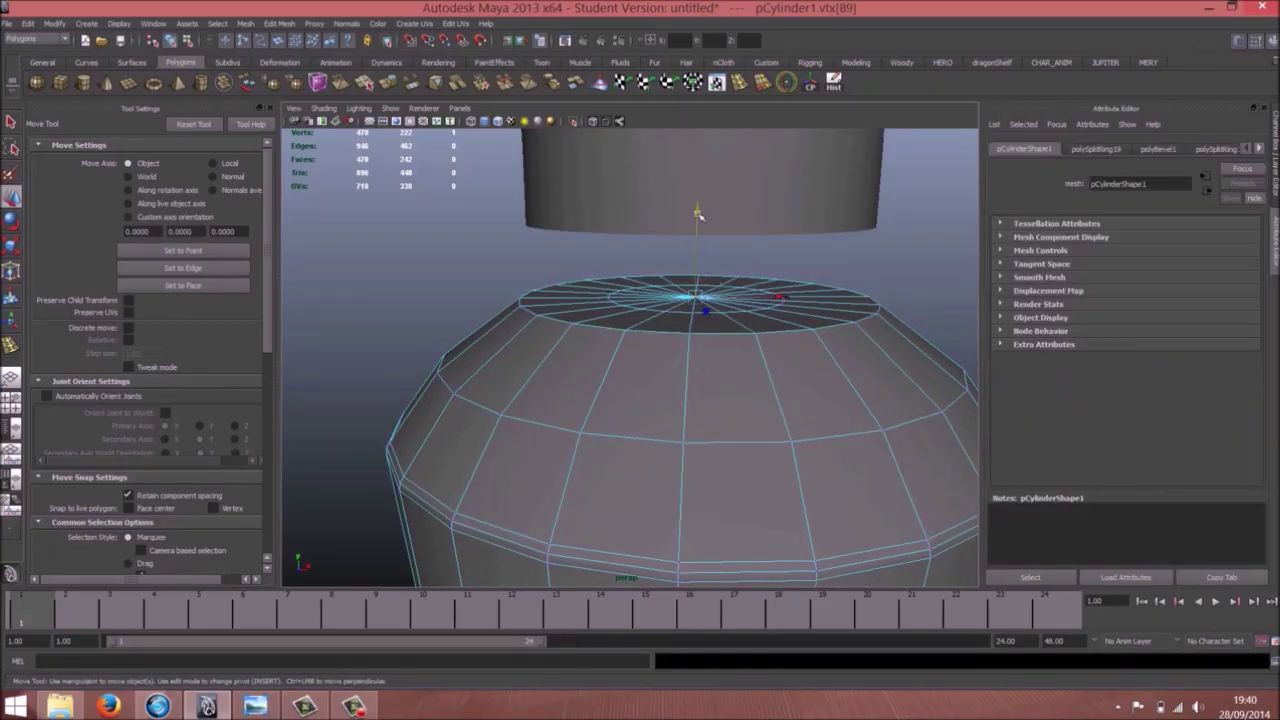
pyautogui.moveTo(697, 213); pyautogui.dragTo(703, 152)
pyautogui.hotkey('ctrl', 'z')
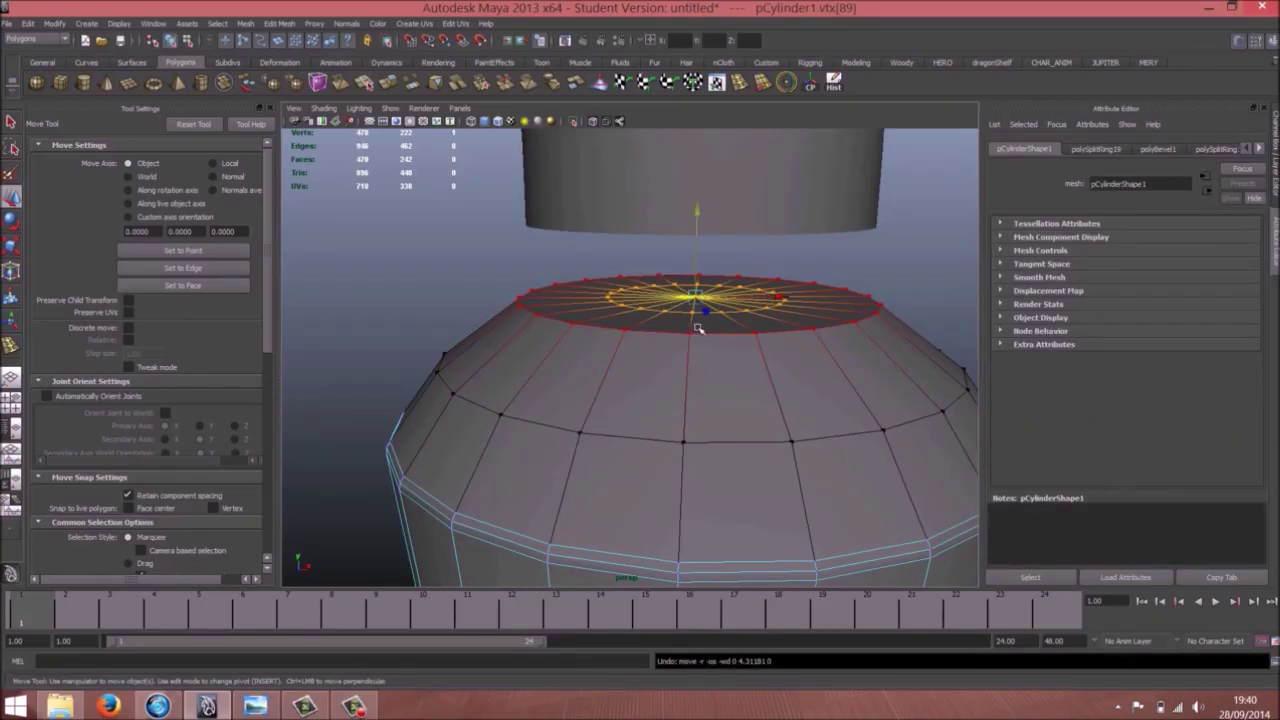
pyautogui.press('b')
pyautogui.press('b')
pyautogui.press('b')
pyautogui.moveTo(702, 291); pyautogui.dragTo(700, 158)
# Fine-tune the whole body's scale and move it back up against the head's base
pyautogui.rightClick(621, 317)
pyautogui.click(683, 300)
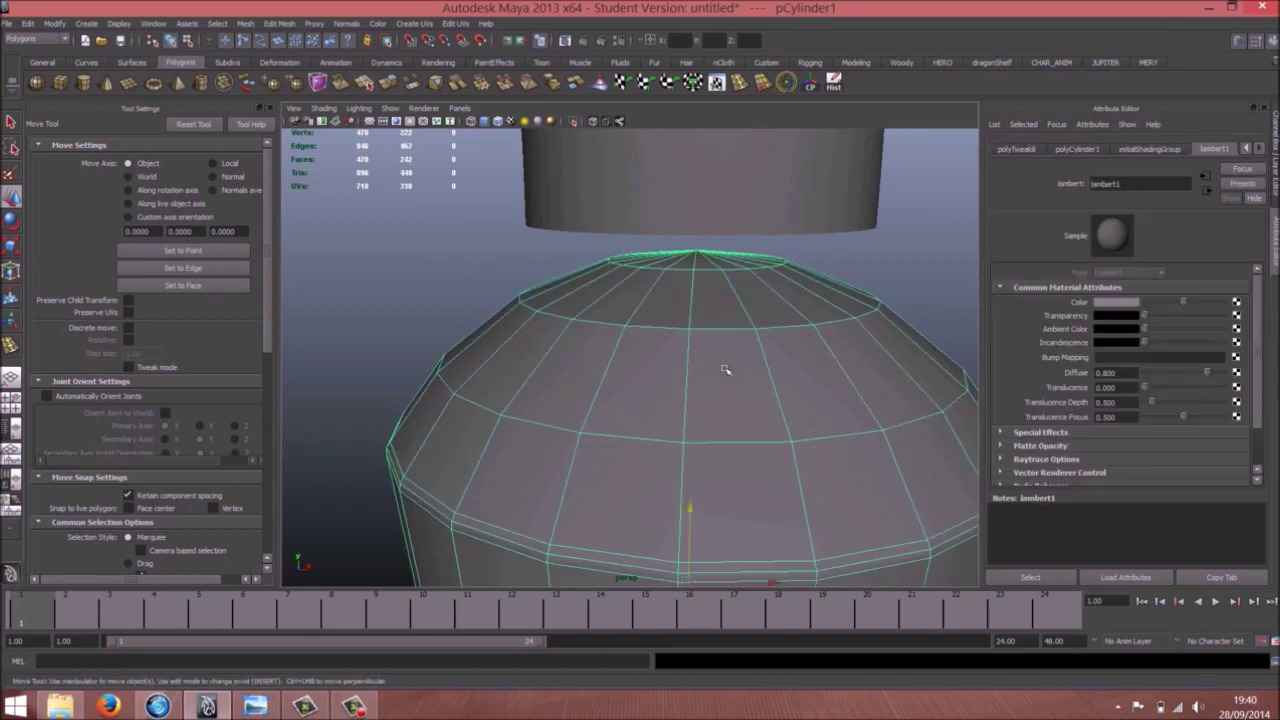
pyautogui.press('r')
pyautogui.keyDown('alt'); pyautogui.moveTo(734, 523); pyautogui.dragTo(725, 468, button='middle'); pyautogui.keyUp('alt')
pyautogui.moveTo(683, 529); pyautogui.dragTo(689, 530)
pyautogui.press('w')
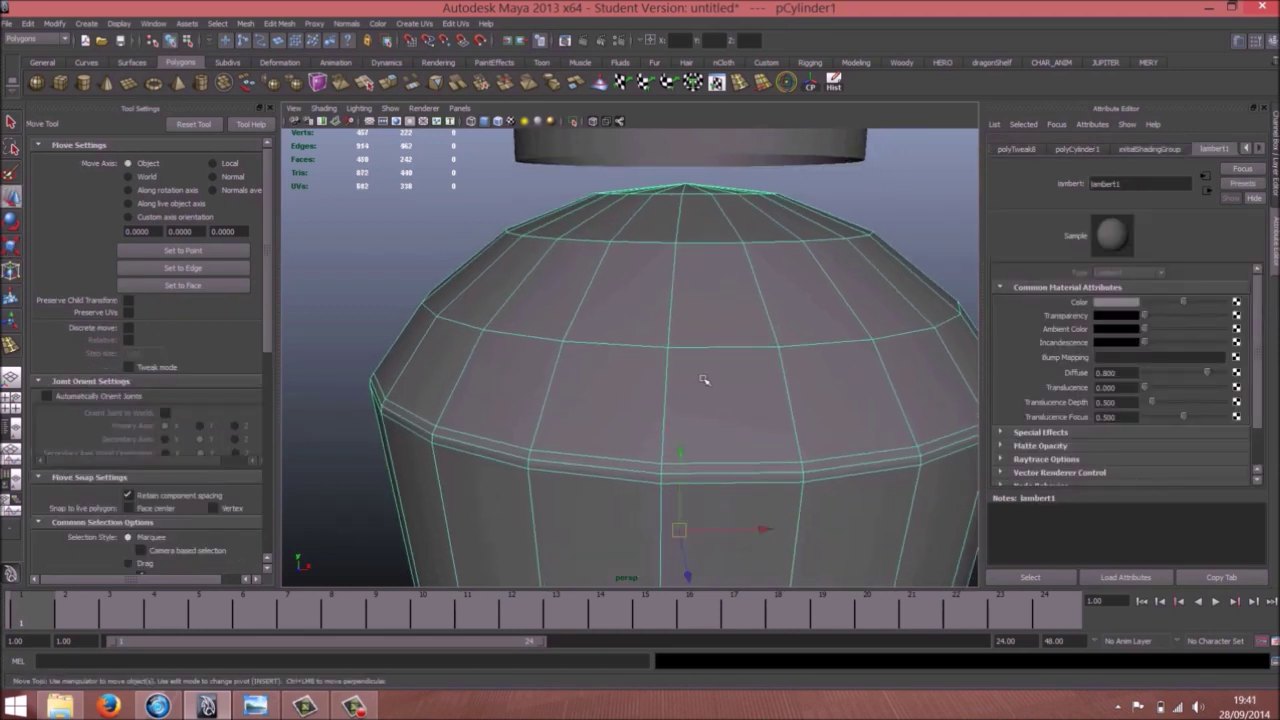
pyautogui.moveTo(680, 468); pyautogui.dragTo(684, 400)
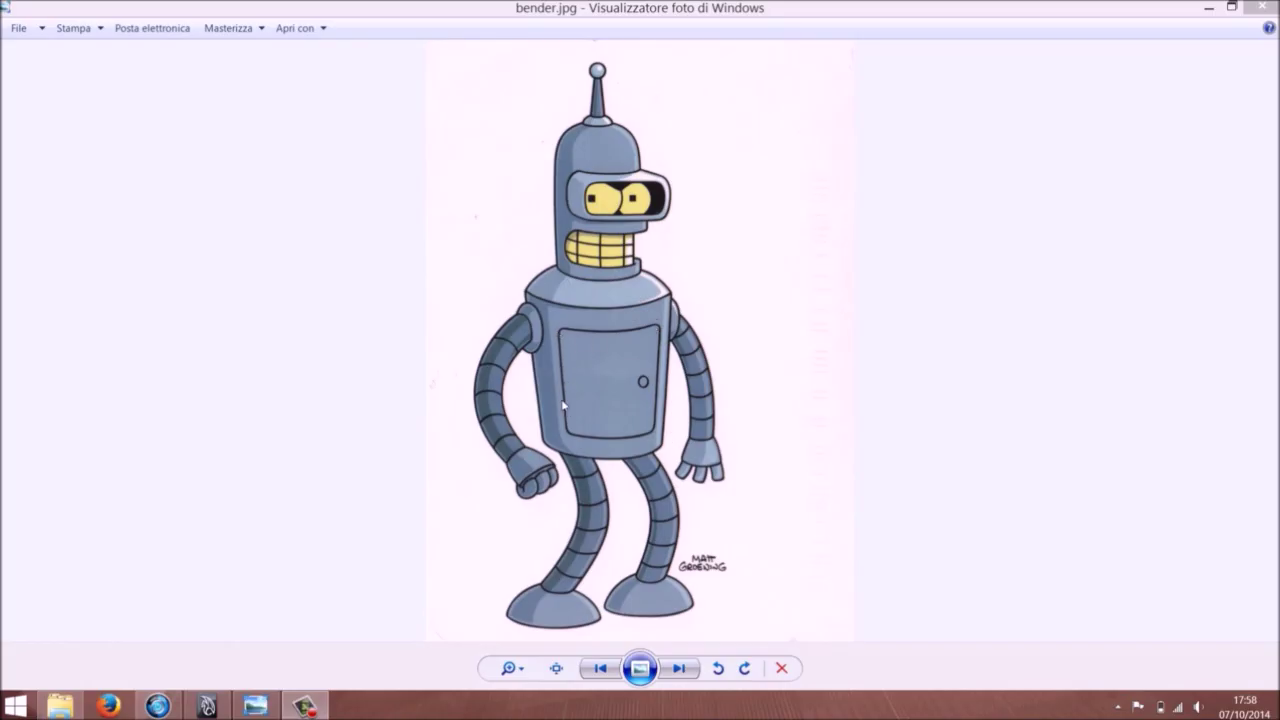
# Return from the bender.jpg reference to Maya and insert horizontal edge loops on the body just below the shoulder
pyautogui.click(1203, 5)
pyautogui.click(656, 382)
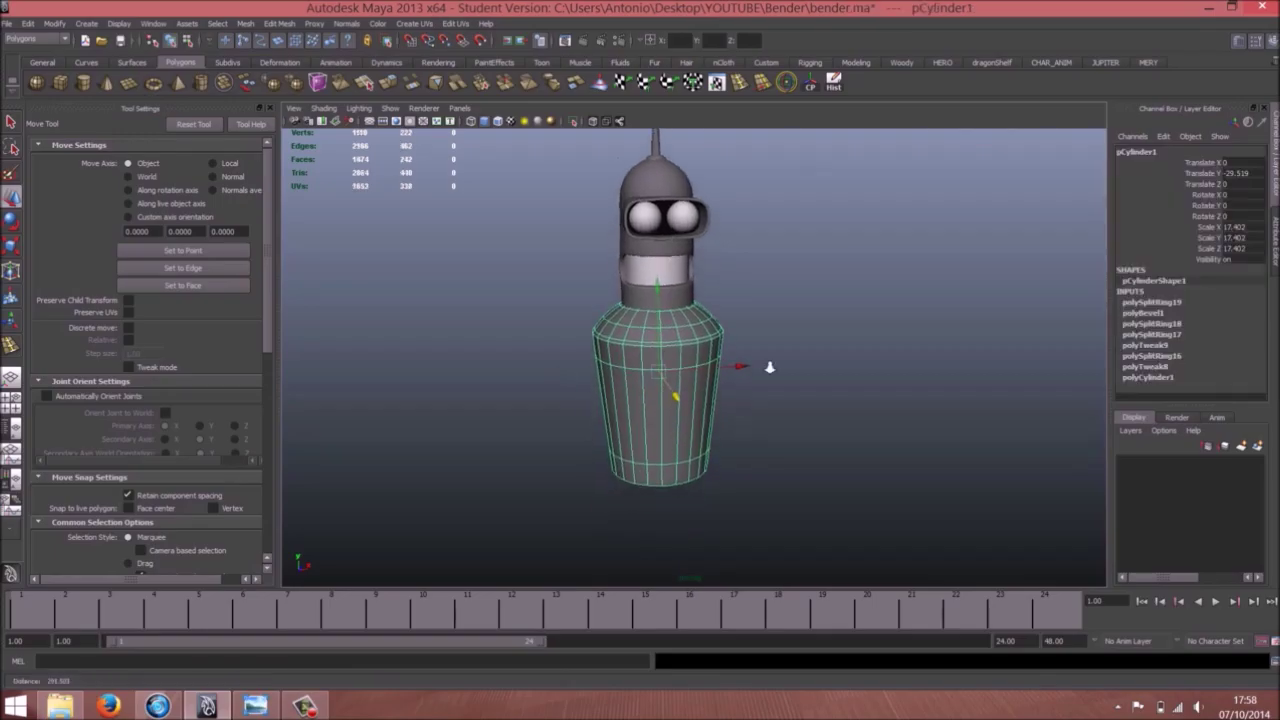
pyautogui.scroll(5, 770, 367)
pyautogui.press('1')
pyautogui.keyDown('alt'); pyautogui.moveTo(745, 400); pyautogui.dragTo(731, 357, button='middle'); pyautogui.keyUp('alt')
pyautogui.moveTo(668, 380)
pyautogui.keyDown('alt'); pyautogui.mouseDown()
pyautogui.moveTo(651, 366)
pyautogui.moveTo(668, 375)
pyautogui.mouseUp(); pyautogui.keyUp('alt')
pyautogui.click(11, 345)
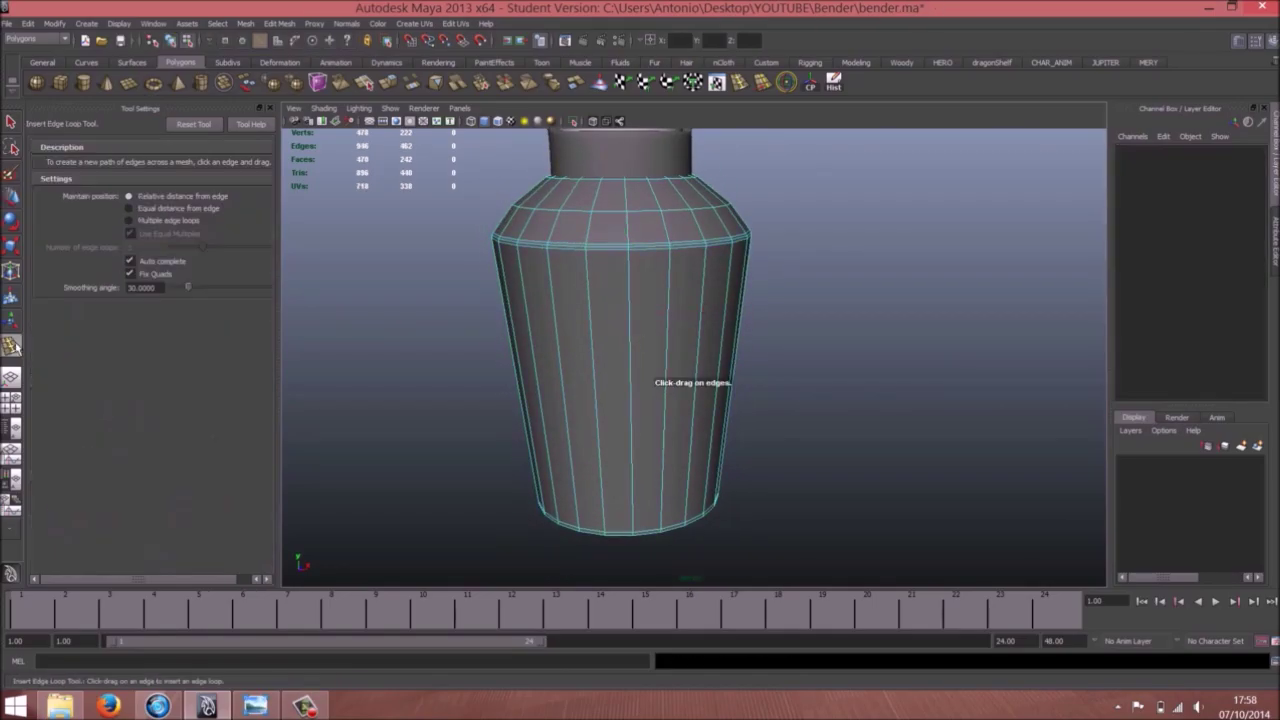
pyautogui.moveTo(597, 290)
pyautogui.mouseDown()
pyautogui.moveTo(608, 292)
pyautogui.moveTo(597, 290)
pyautogui.mouseUp()
pyautogui.moveTo(600, 461); pyautogui.dragTo(641, 497)
pyautogui.hotkey('ctrl', 'z')
pyautogui.hotkey('ctrl', 'z')
pyautogui.hotkey('ctrl', 'z')
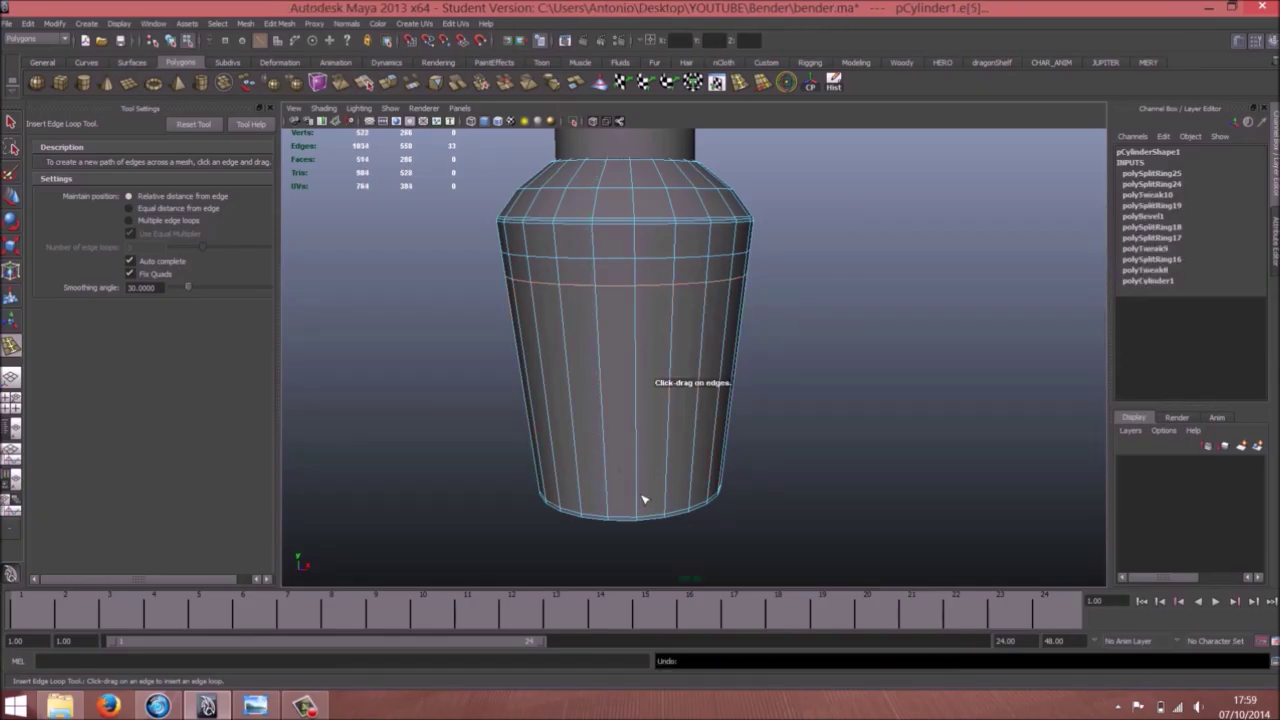
# Insert two horizontal edge loops around the body slightly above its bottom rim
pyautogui.press('w')
pyautogui.click(9, 352)
pyautogui.moveTo(637, 491)
pyautogui.mouseDown()
pyautogui.moveTo(640, 502)
pyautogui.moveTo(640, 477)
pyautogui.mouseUp()
pyautogui.press('w')
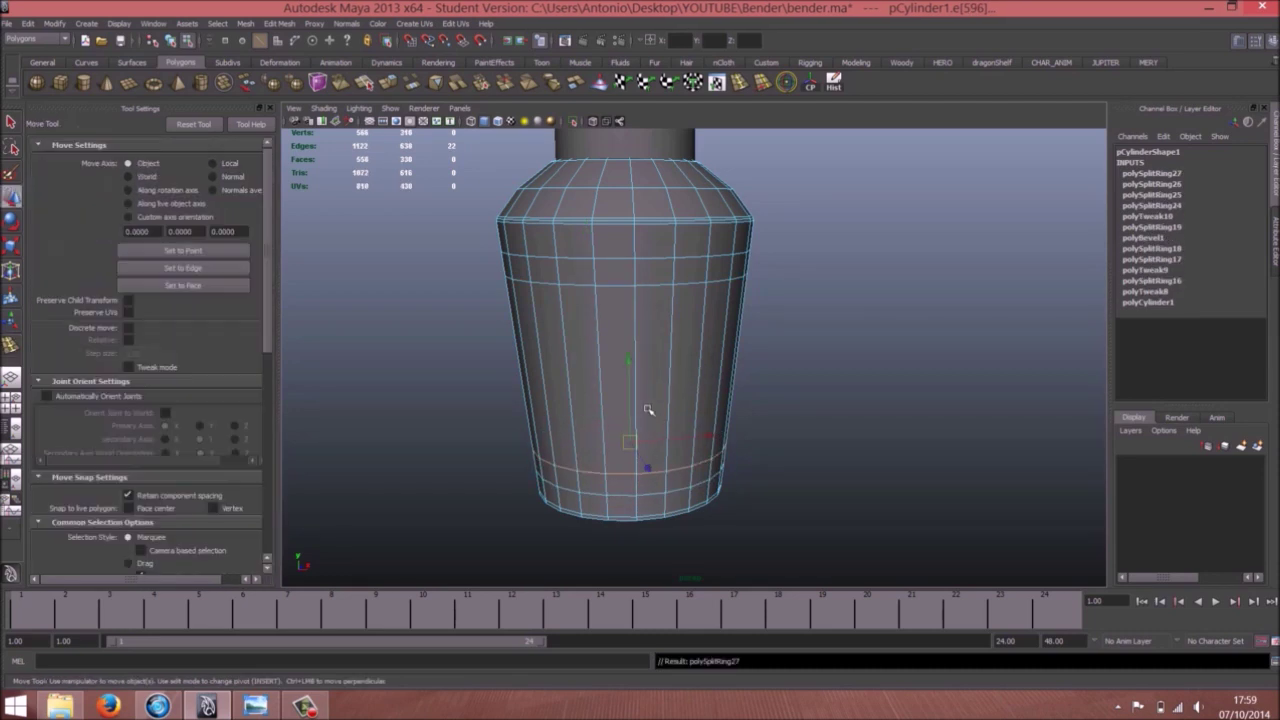
# Select a block of front body faces, five columns wide and three rows high, between the upper and lower edge loops
pyautogui.rightClick(671, 328)
pyautogui.moveTo(671, 328); pyautogui.dragTo(669, 348, button='right')
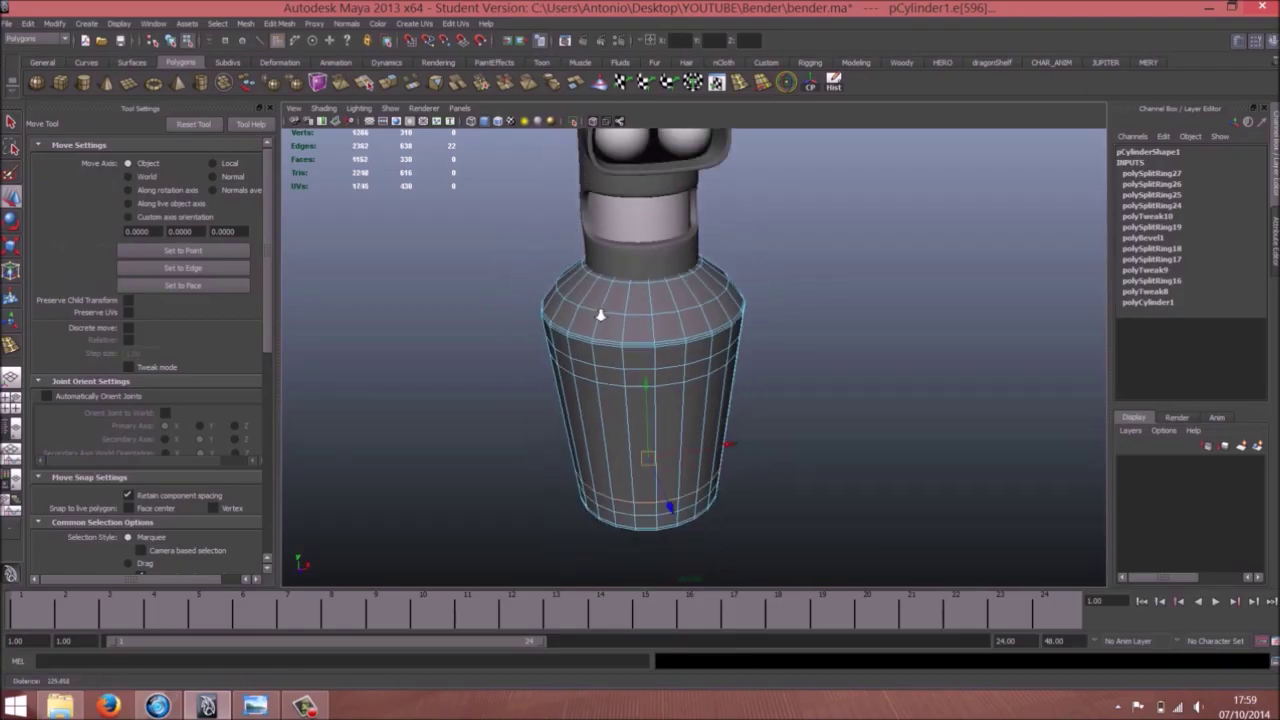
pyautogui.keyDown('alt'); pyautogui.moveTo(600, 315); pyautogui.dragTo(632, 342, button='right'); pyautogui.keyUp('alt')
pyautogui.moveTo(632, 342)
pyautogui.keyDown('alt'); pyautogui.mouseDown()
pyautogui.moveTo(604, 347)
pyautogui.moveTo(628, 356)
pyautogui.mouseUp(); pyautogui.keyUp('alt')
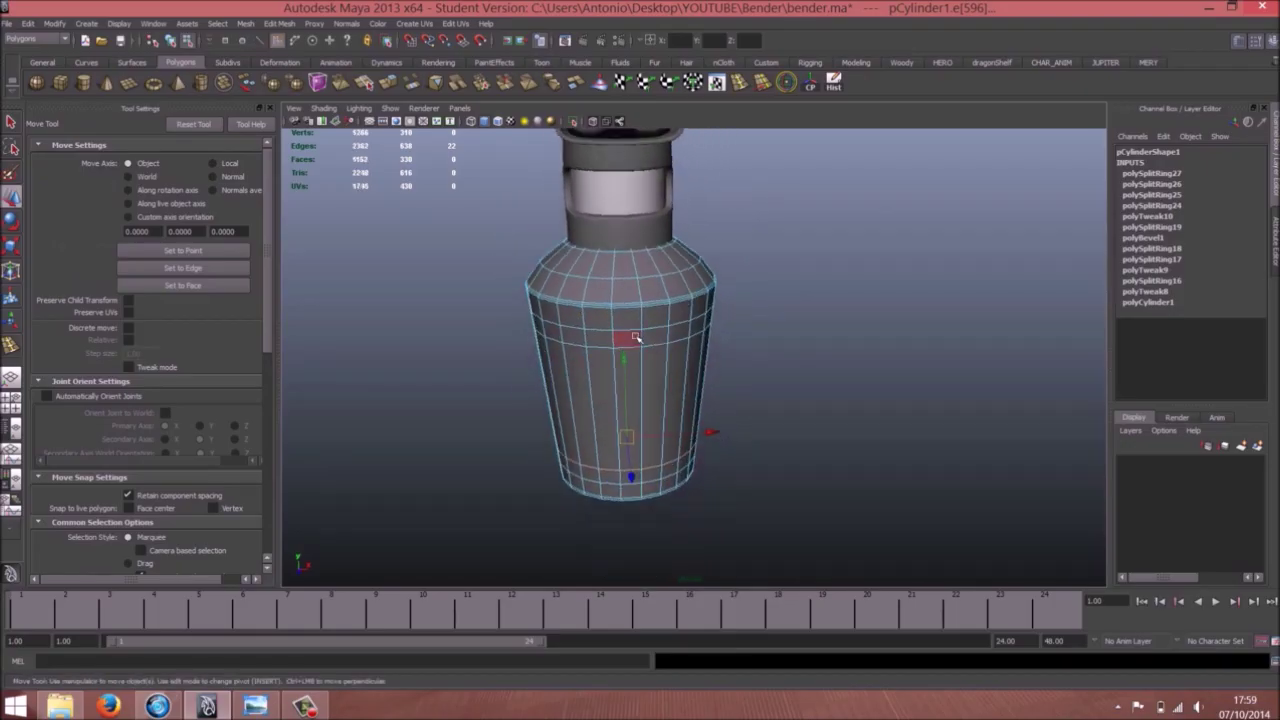
pyautogui.click(634, 339)
pyautogui.keyDown('shift'); pyautogui.click(633, 384); pyautogui.keyUp('shift')
pyautogui.keyDown('shift'); pyautogui.click(629, 478); pyautogui.keyUp('shift')
pyautogui.press('q')
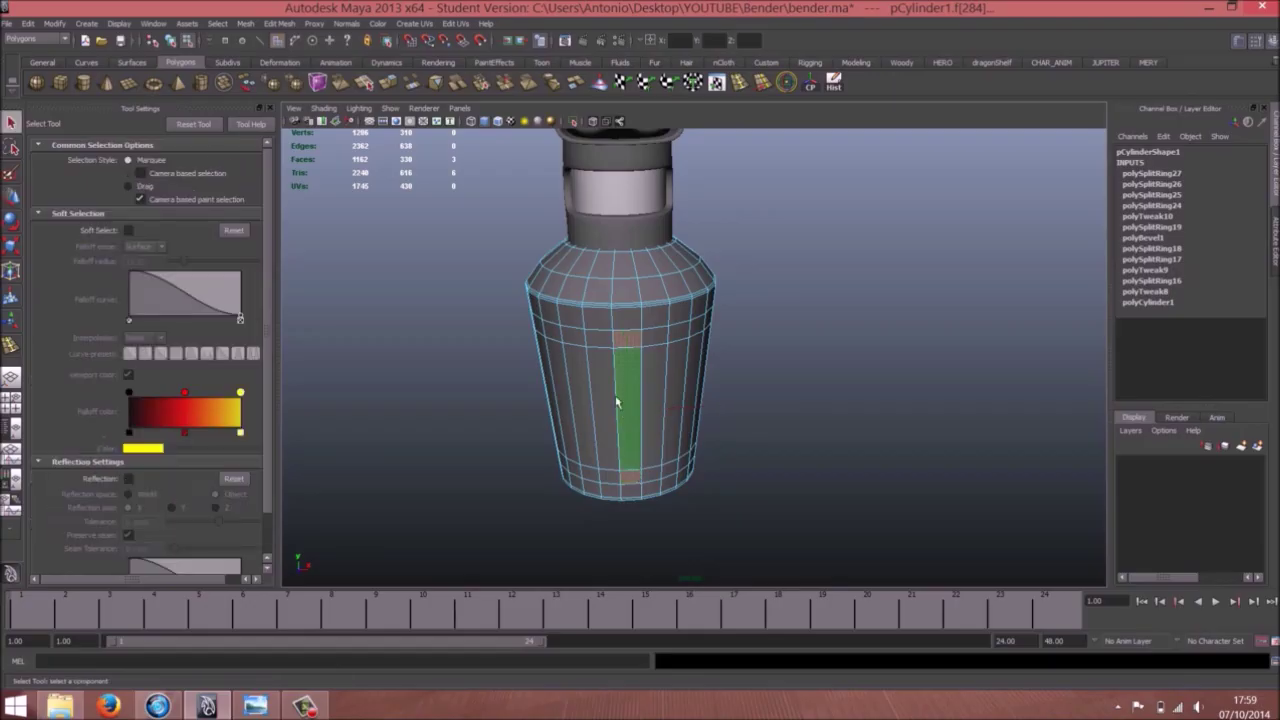
pyautogui.moveTo(600, 344); pyautogui.dragTo(604, 478)
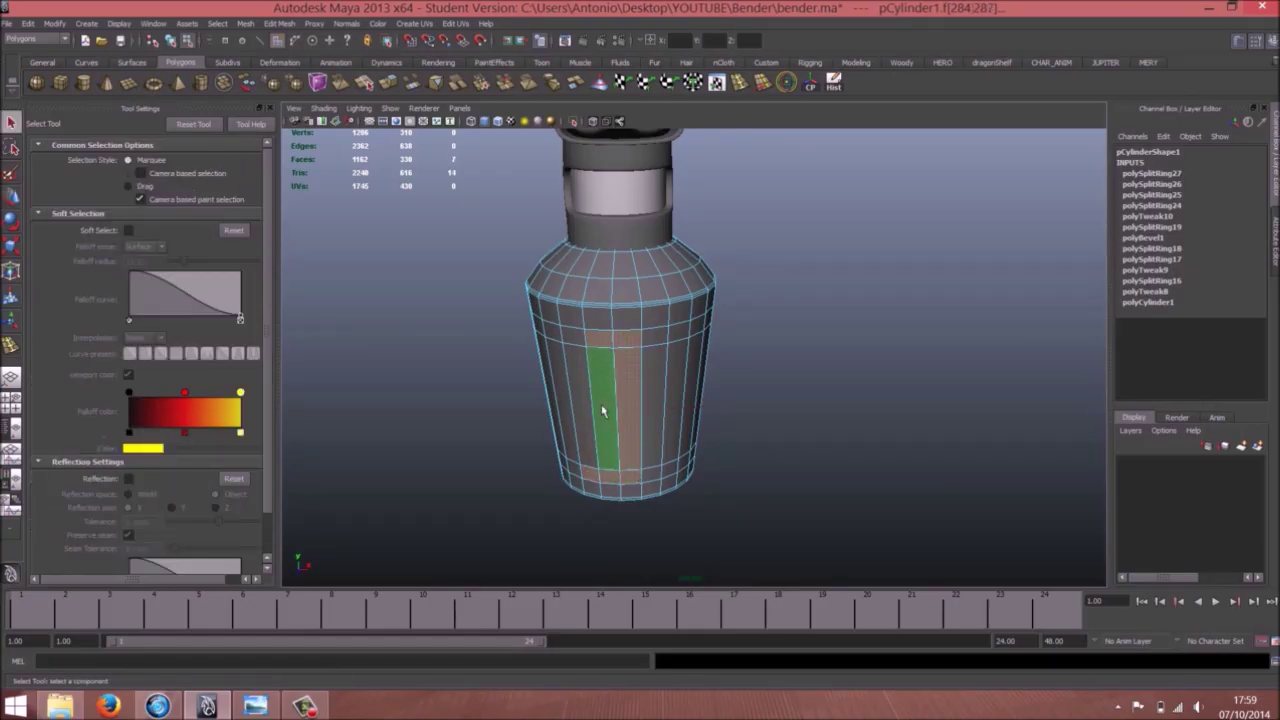
pyautogui.keyDown('shift'); pyautogui.click(577, 366); pyautogui.keyUp('shift')
pyautogui.keyDown('shift'); pyautogui.click(578, 338); pyautogui.keyUp('shift')
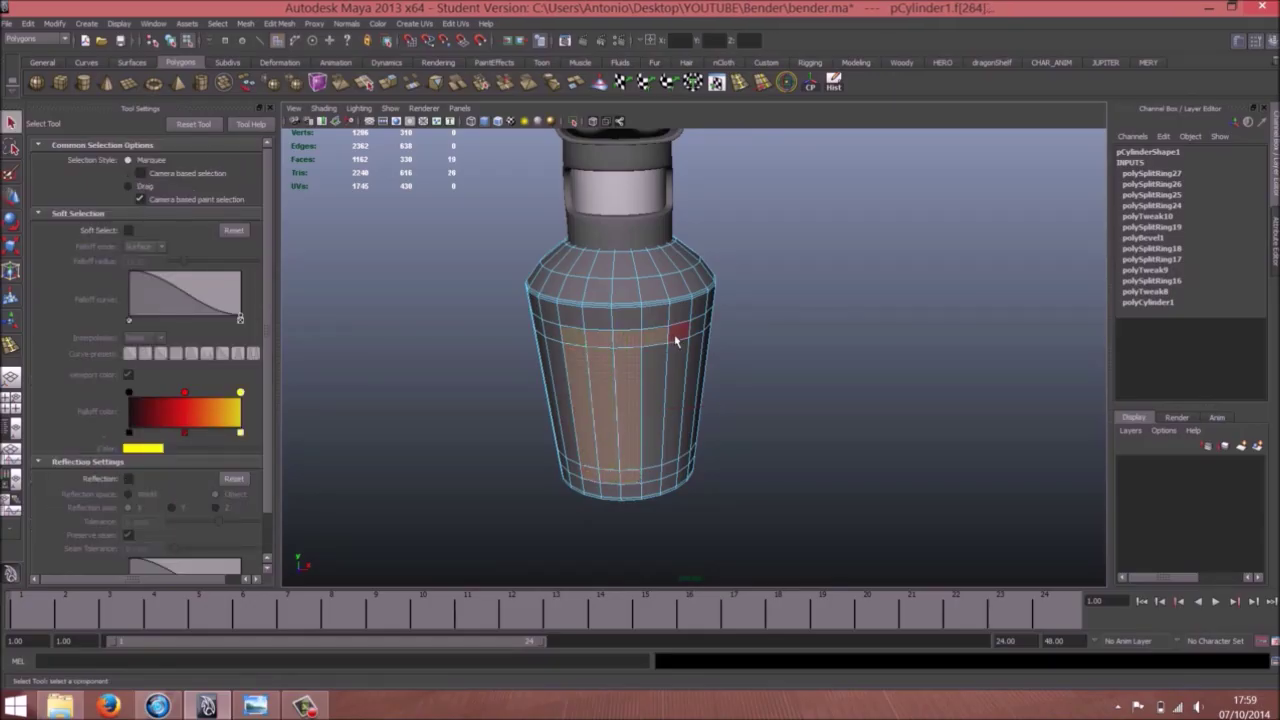
pyautogui.keyDown('shift'); pyautogui.moveTo(663, 368); pyautogui.dragTo(671, 370); pyautogui.keyUp('shift')
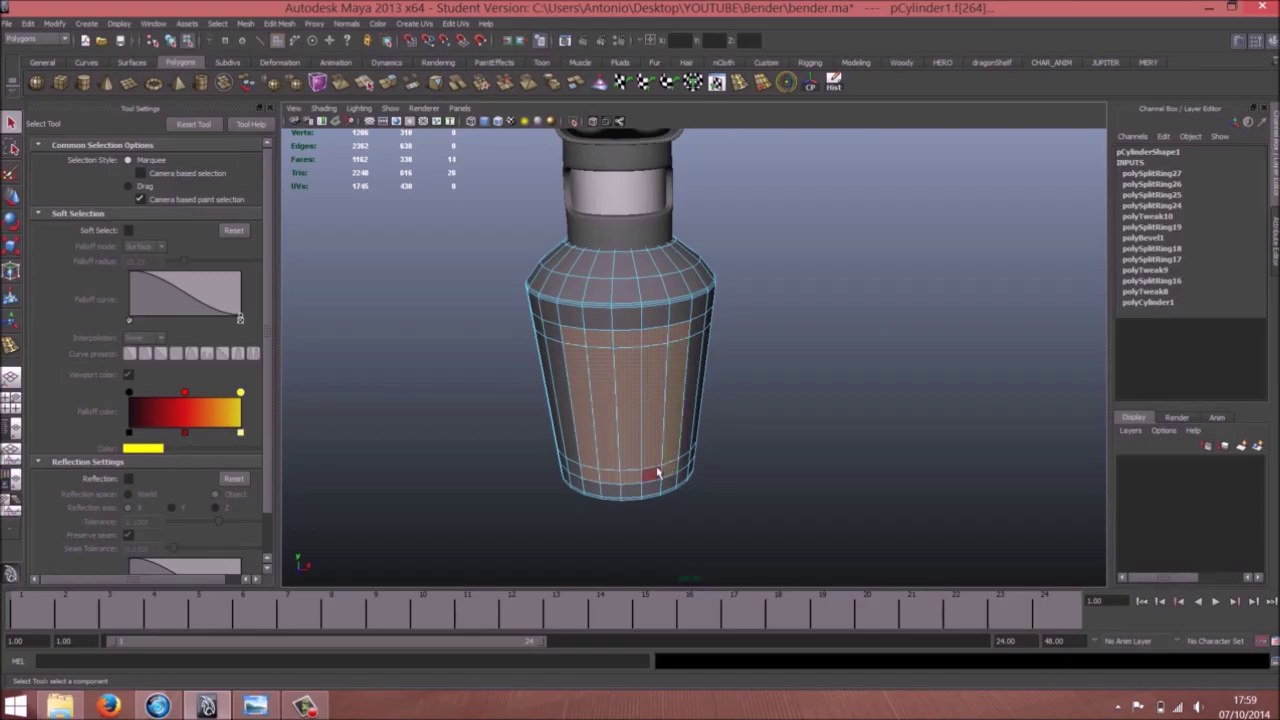
pyautogui.keyDown('shift'); pyautogui.click(657, 473); pyautogui.keyUp('shift')
# Extract the selected front faces from the body as a separate door panel
pyautogui.keyDown('alt'); pyautogui.moveTo(577, 470); pyautogui.dragTo(596, 350); pyautogui.keyUp('alt')
pyautogui.press('w')
pyautogui.keyDown('alt'); pyautogui.moveTo(588, 362); pyautogui.dragTo(702, 321, button='right'); pyautogui.keyUp('alt')
pyautogui.keyDown('alt'); pyautogui.moveTo(702, 321); pyautogui.dragTo(621, 342); pyautogui.keyUp('alt')
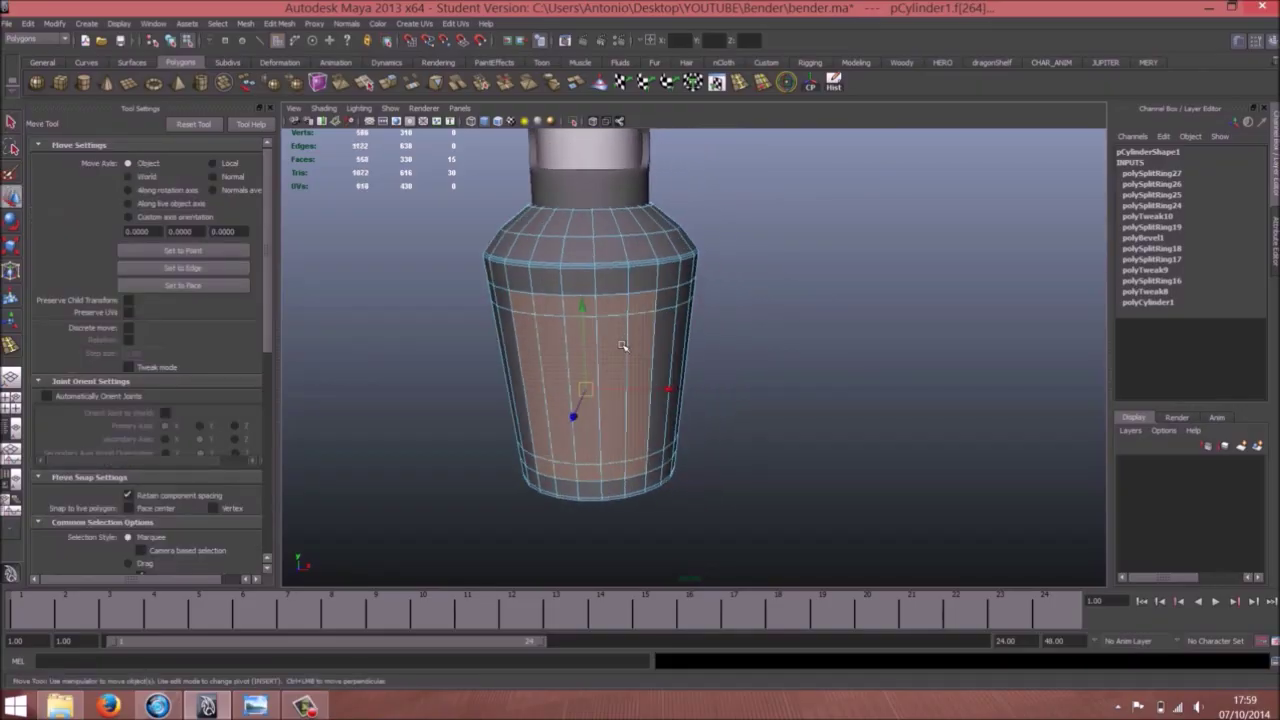
pyautogui.keyDown('alt'); pyautogui.moveTo(622, 345); pyautogui.dragTo(634, 337, button='middle'); pyautogui.keyUp('alt')
pyautogui.click(245, 23)
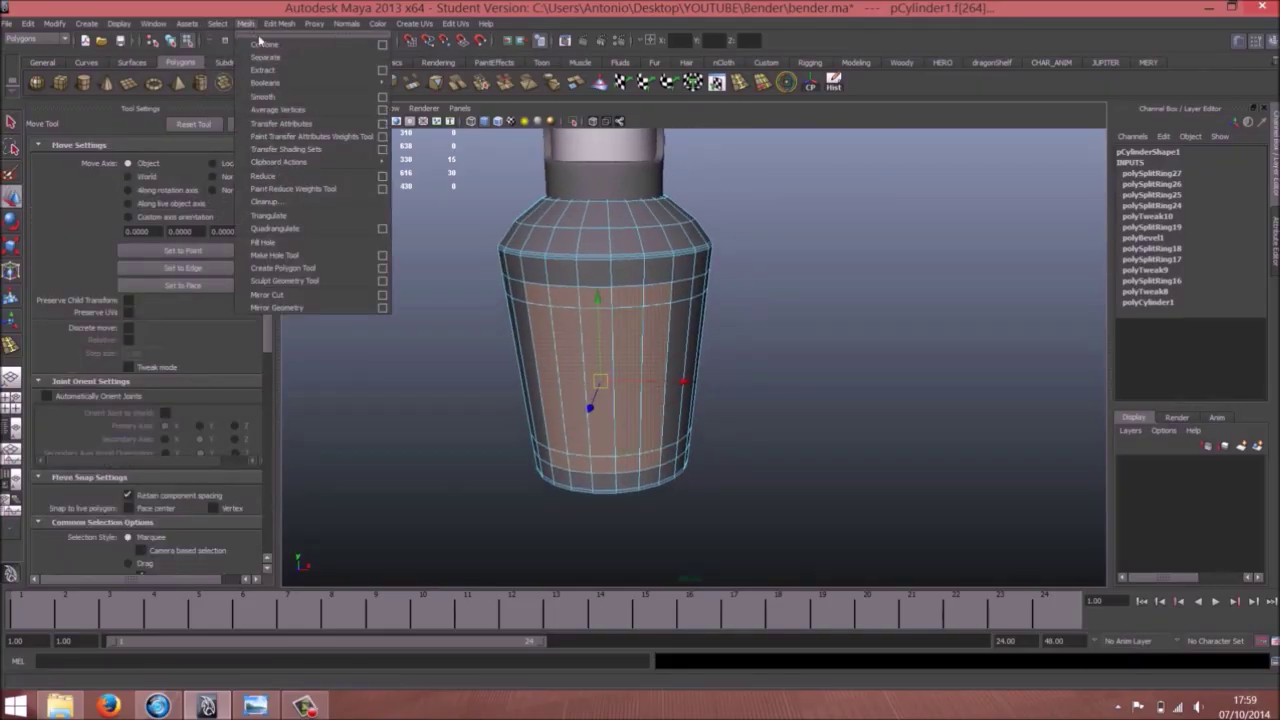
pyautogui.click(265, 70)
pyautogui.press('w')
pyautogui.keyDown('alt'); pyautogui.moveTo(558, 302); pyautogui.dragTo(626, 266); pyautogui.keyUp('alt')
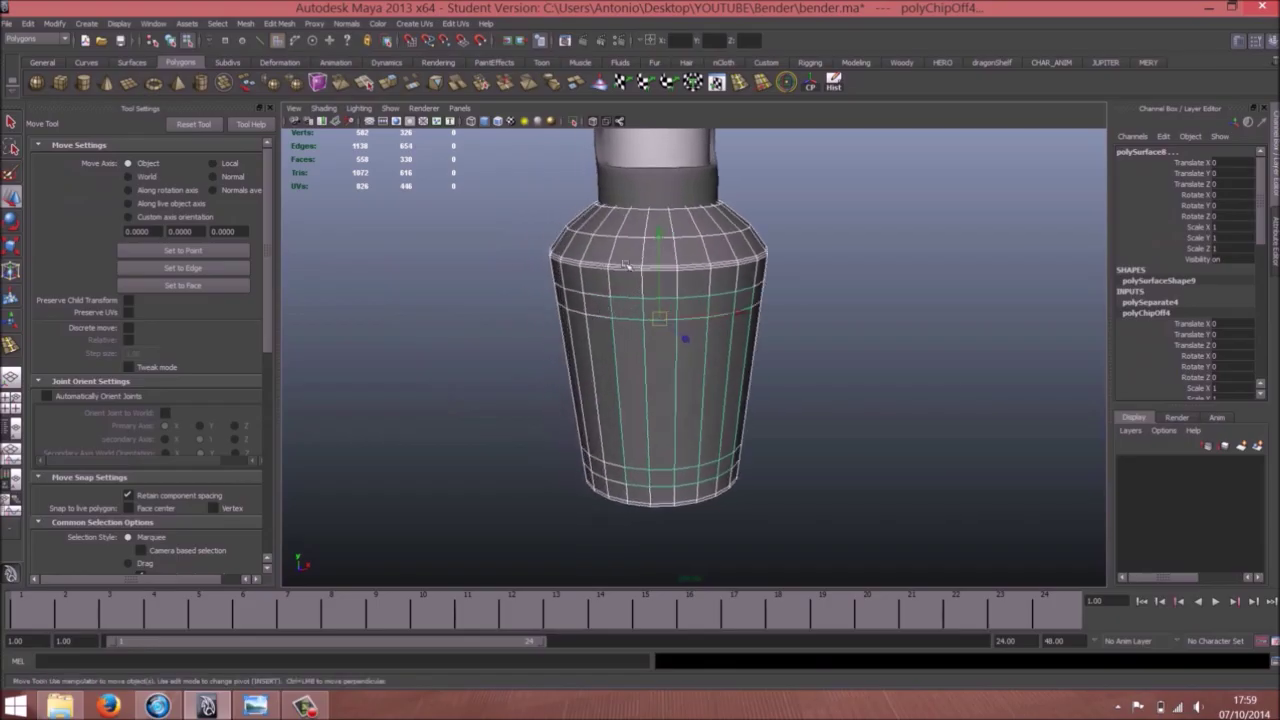
# Try moving the body shell away from the extracted door panel in object mode, and undo the move
pyautogui.moveTo(626, 265); pyautogui.dragTo(676, 242, button='right')
pyautogui.click(665, 332)
pyautogui.keyDown('alt'); pyautogui.moveTo(665, 335); pyautogui.dragTo(789, 384); pyautogui.keyUp('alt')
pyautogui.click(697, 402)
pyautogui.hotkey('ctrl', 'z')
pyautogui.click(764, 272)
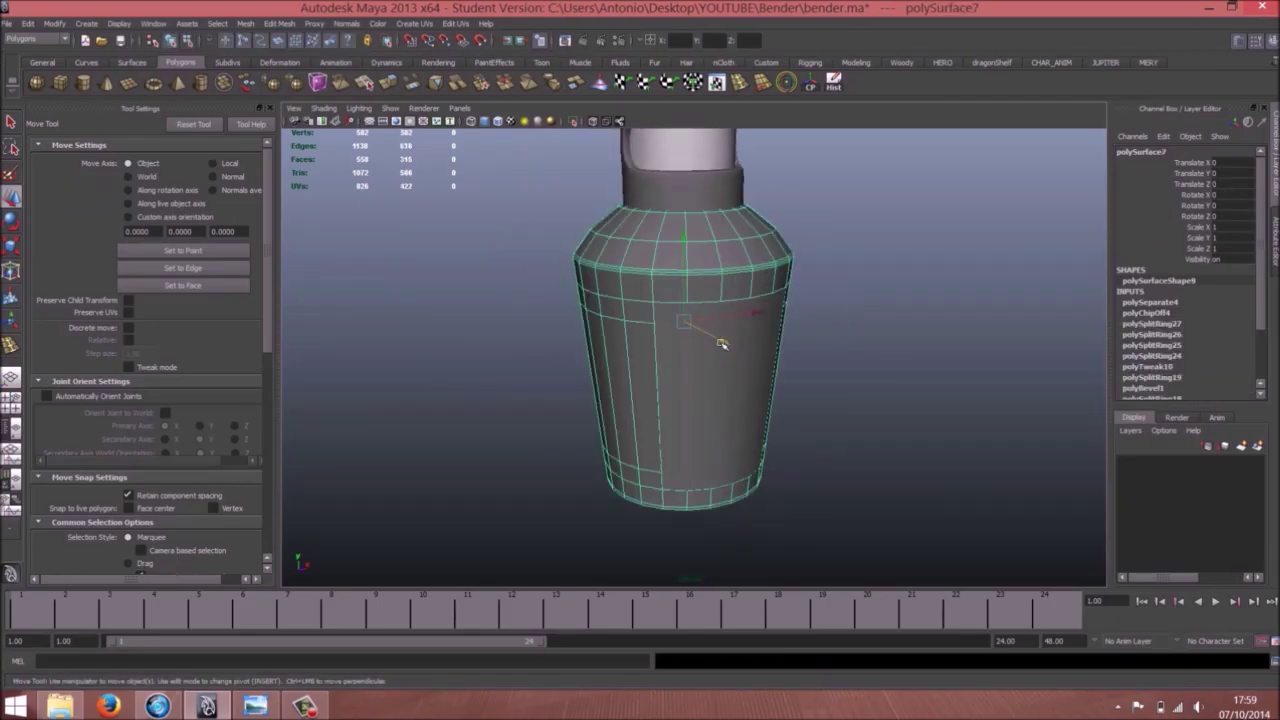
pyautogui.moveTo(725, 342); pyautogui.dragTo(754, 350)
pyautogui.hotkey('ctrl', 'z')
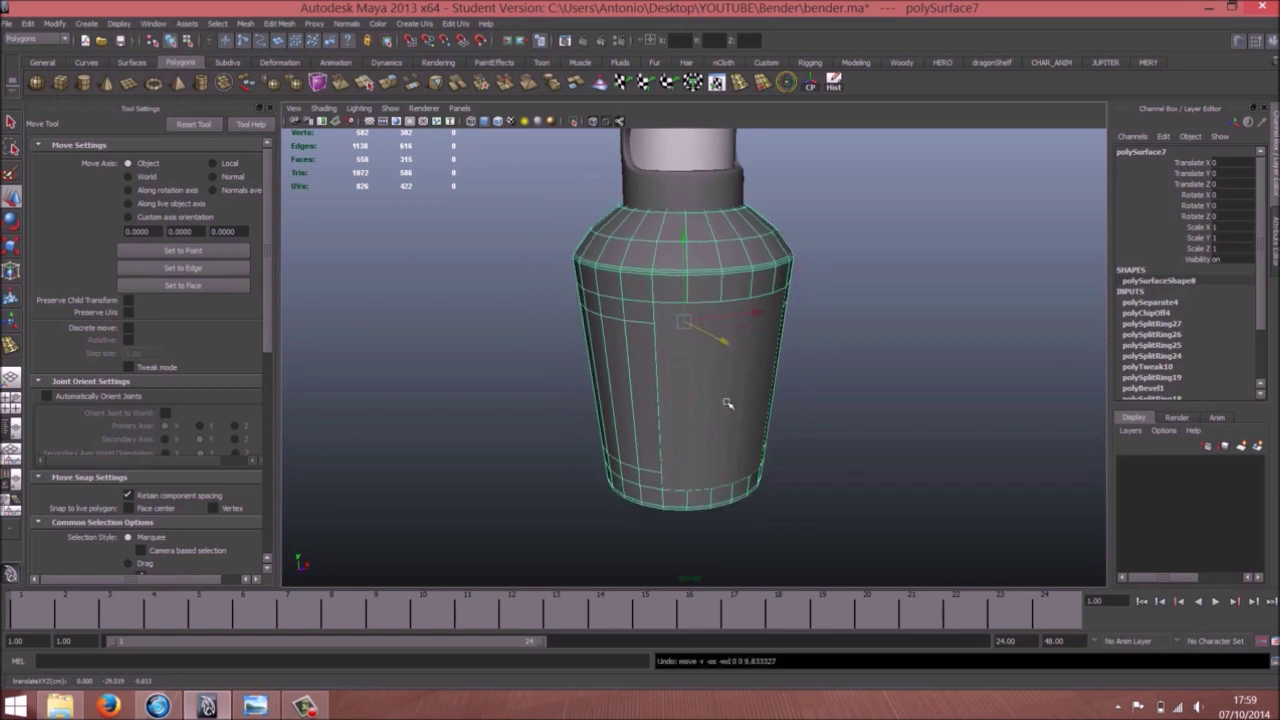
# Close the tool settings and hide the extracted door panel to expose the opening in the body
pyautogui.keyDown('alt'); pyautogui.moveTo(666, 375); pyautogui.dragTo(680, 377); pyautogui.keyUp('alt')
pyautogui.keyDown('alt'); pyautogui.moveTo(701, 387); pyautogui.dragTo(677, 372, button='middle'); pyautogui.keyUp('alt')
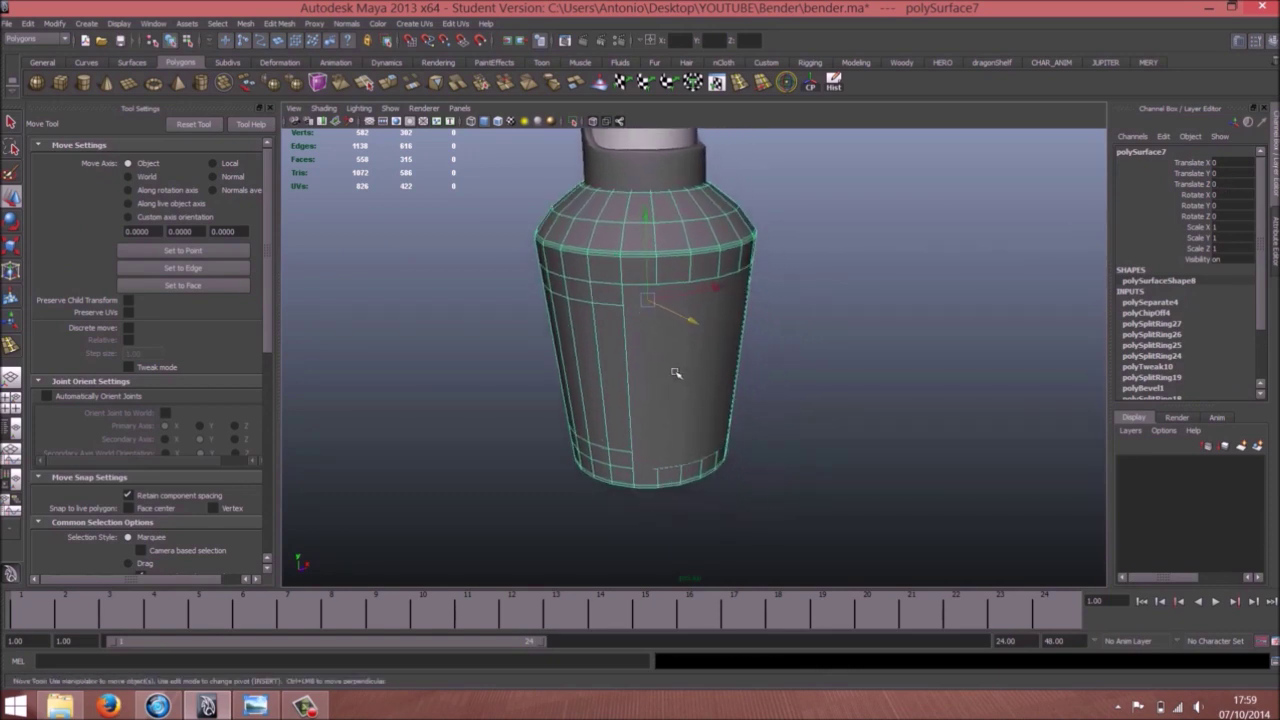
pyautogui.keyDown('alt'); pyautogui.moveTo(605, 350); pyautogui.dragTo(667, 352, button='right'); pyautogui.keyUp('alt')
pyautogui.keyDown('alt'); pyautogui.moveTo(667, 352); pyautogui.dragTo(633, 398); pyautogui.keyUp('alt')
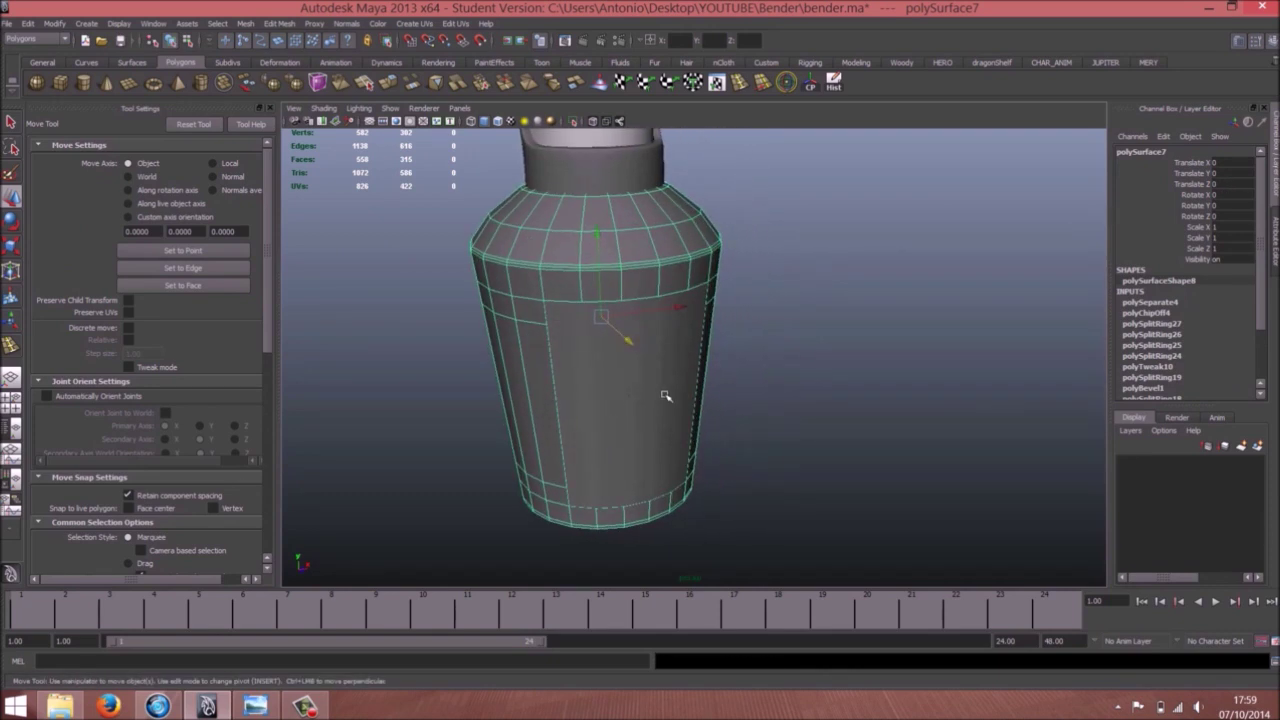
pyautogui.click(268, 108)
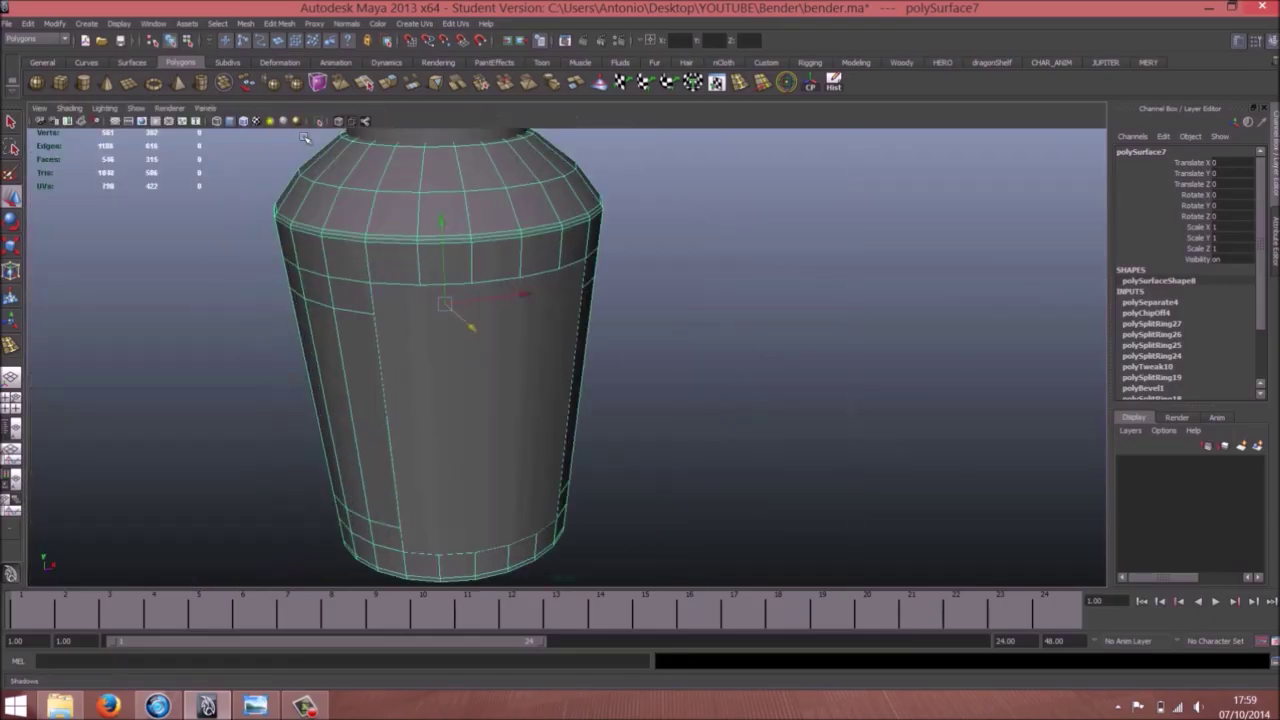
pyautogui.click(554, 402)
pyautogui.keyDown('alt'); pyautogui.moveTo(626, 360); pyautogui.dragTo(507, 342, button='right'); pyautogui.keyUp('alt')
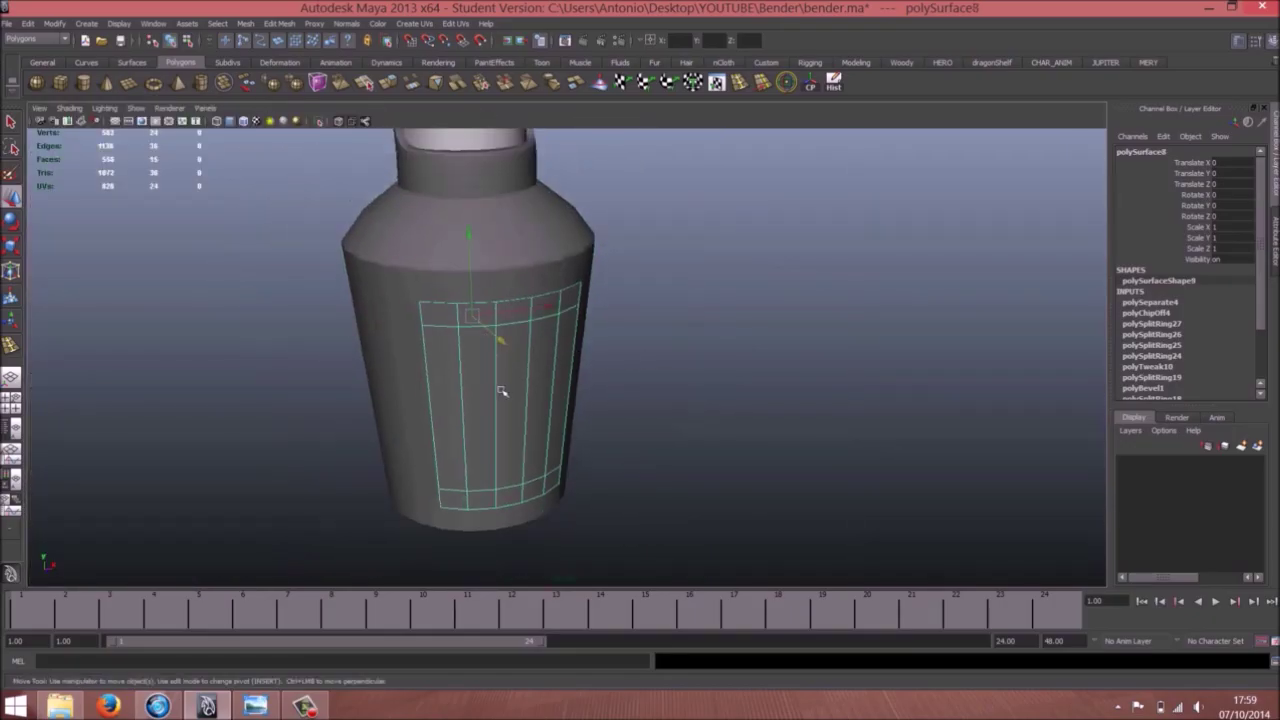
pyautogui.press('Delete')
# Extrude all faces of the body shell inward with a local Z translation of about -0.705 to give the wall thickness
pyautogui.click(501, 288)
pyautogui.keyDown('alt'); pyautogui.moveTo(446, 312); pyautogui.dragTo(262, 326); pyautogui.keyUp('alt')
pyautogui.keyDown('alt'); pyautogui.moveTo(262, 326); pyautogui.dragTo(426, 380, button='middle'); pyautogui.keyUp('alt')
pyautogui.keyDown('alt'); pyautogui.moveTo(426, 380); pyautogui.dragTo(529, 374, button='right'); pyautogui.keyUp('alt')
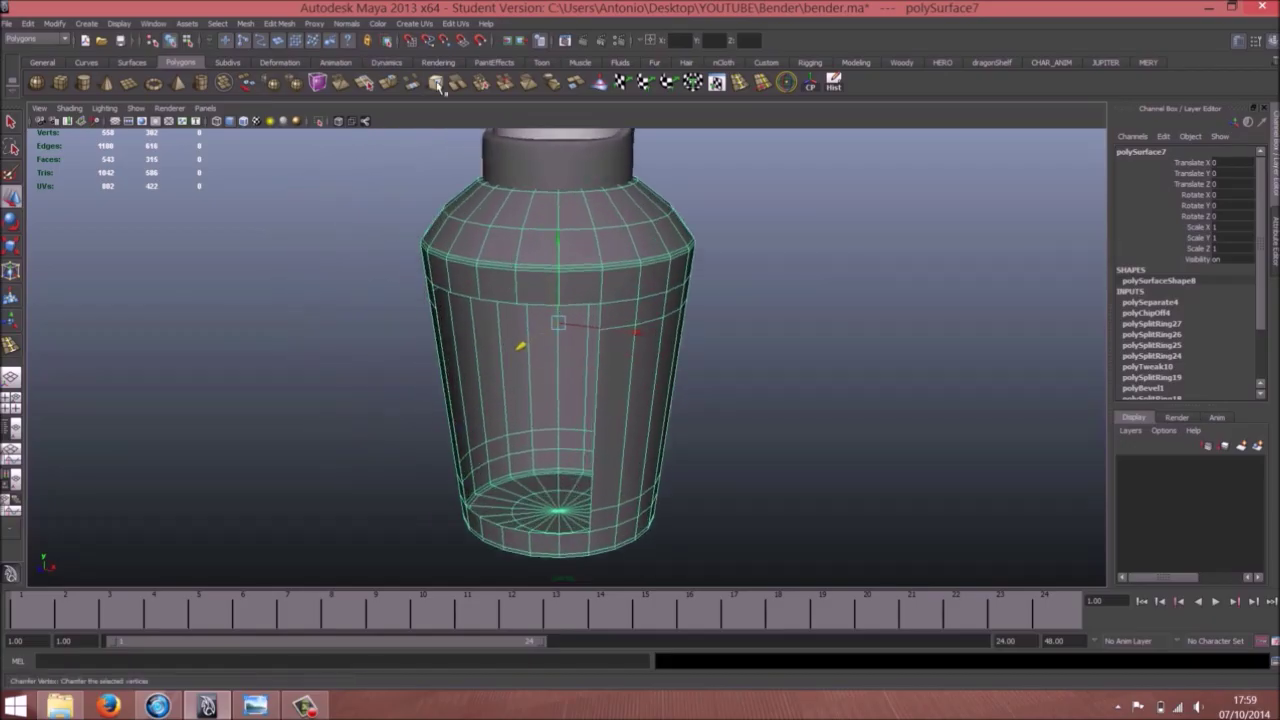
pyautogui.click(391, 86)
pyautogui.keyDown('alt'); pyautogui.moveTo(634, 456); pyautogui.dragTo(621, 403, button='middle'); pyautogui.keyUp('alt')
pyautogui.moveTo(611, 537); pyautogui.dragTo(614, 532)
pyautogui.keyDown('alt'); pyautogui.moveTo(607, 475); pyautogui.dragTo(630, 430, button='middle'); pyautogui.keyUp('alt')
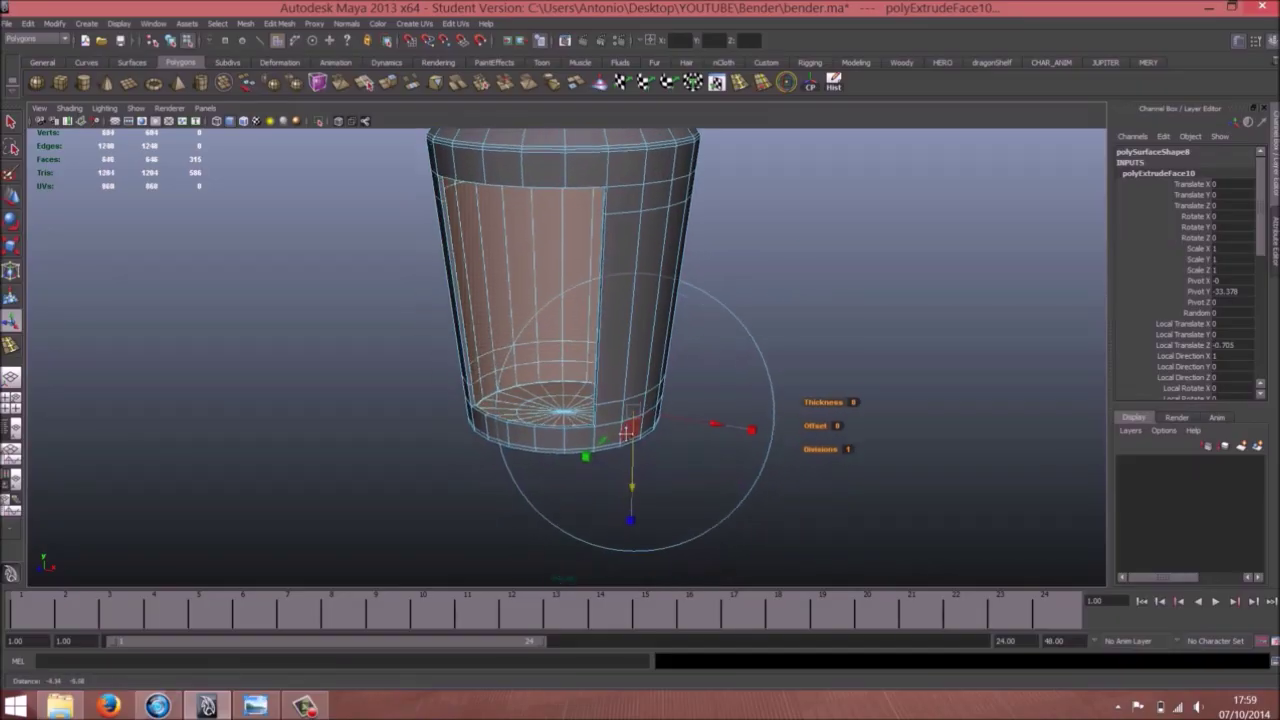
# Insert three evenly spaced edge loops along the thickness of the door opening's rim, using the multiple edge loops option
pyautogui.keyDown('alt'); pyautogui.moveTo(632, 429); pyautogui.dragTo(743, 412, button='right'); pyautogui.keyUp('alt')
pyautogui.keyDown('alt'); pyautogui.moveTo(743, 413); pyautogui.dragTo(783, 399); pyautogui.keyUp('alt')
pyautogui.keyDown('alt'); pyautogui.moveTo(760, 394); pyautogui.dragTo(583, 420, button='middle'); pyautogui.keyUp('alt')
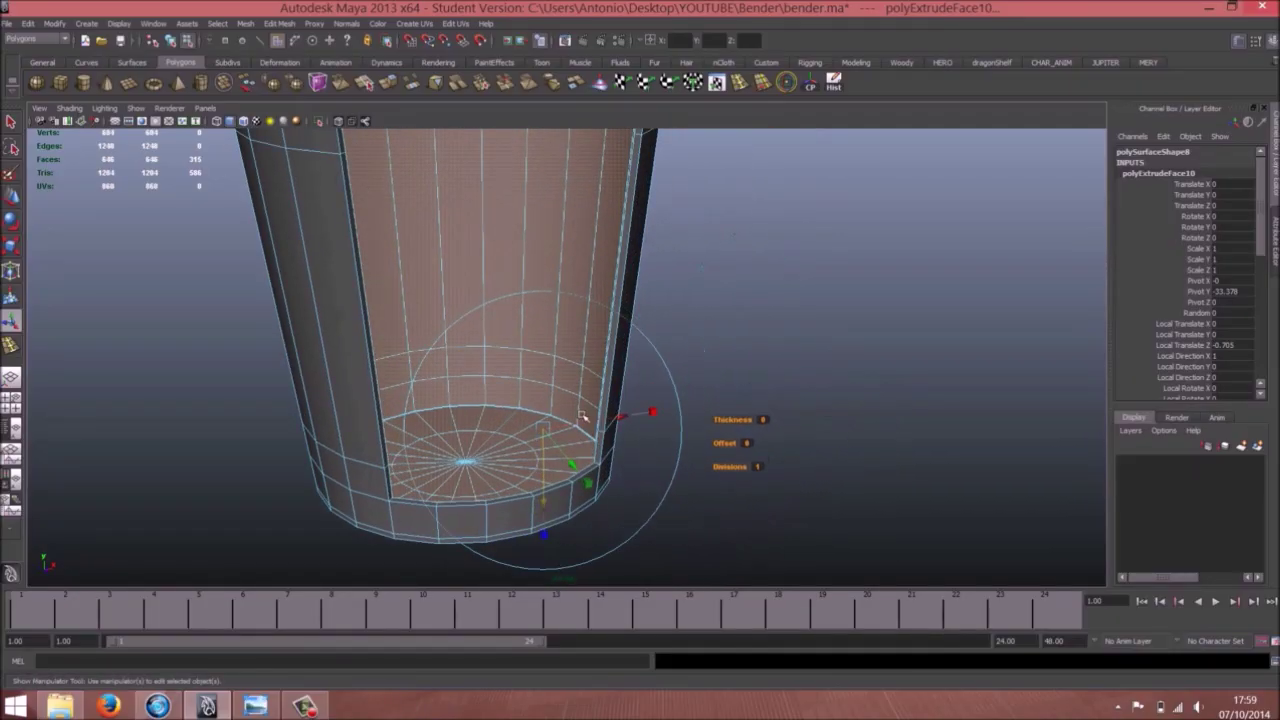
pyautogui.keyDown('alt'); pyautogui.moveTo(583, 420); pyautogui.dragTo(650, 391, button='right'); pyautogui.keyUp('alt')
pyautogui.keyDown('alt'); pyautogui.moveTo(650, 391); pyautogui.dragTo(657, 333, button='middle'); pyautogui.keyUp('alt')
pyautogui.keyDown('alt'); pyautogui.moveTo(657, 335); pyautogui.dragTo(692, 417, button='right'); pyautogui.keyUp('alt')
pyautogui.keyDown('alt'); pyautogui.moveTo(655, 432); pyautogui.dragTo(646, 394, button='middle'); pyautogui.keyUp('alt')
pyautogui.press('w')
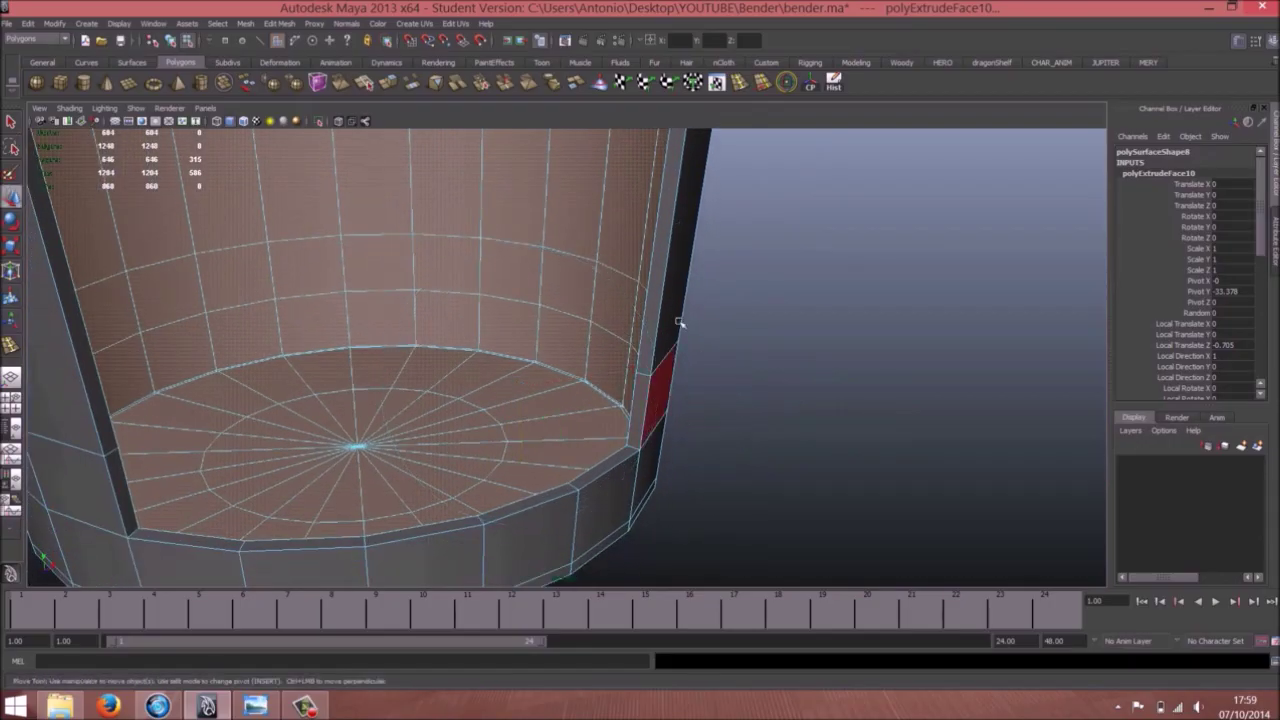
pyautogui.moveTo(668, 268); pyautogui.dragTo(712, 255, button='right')
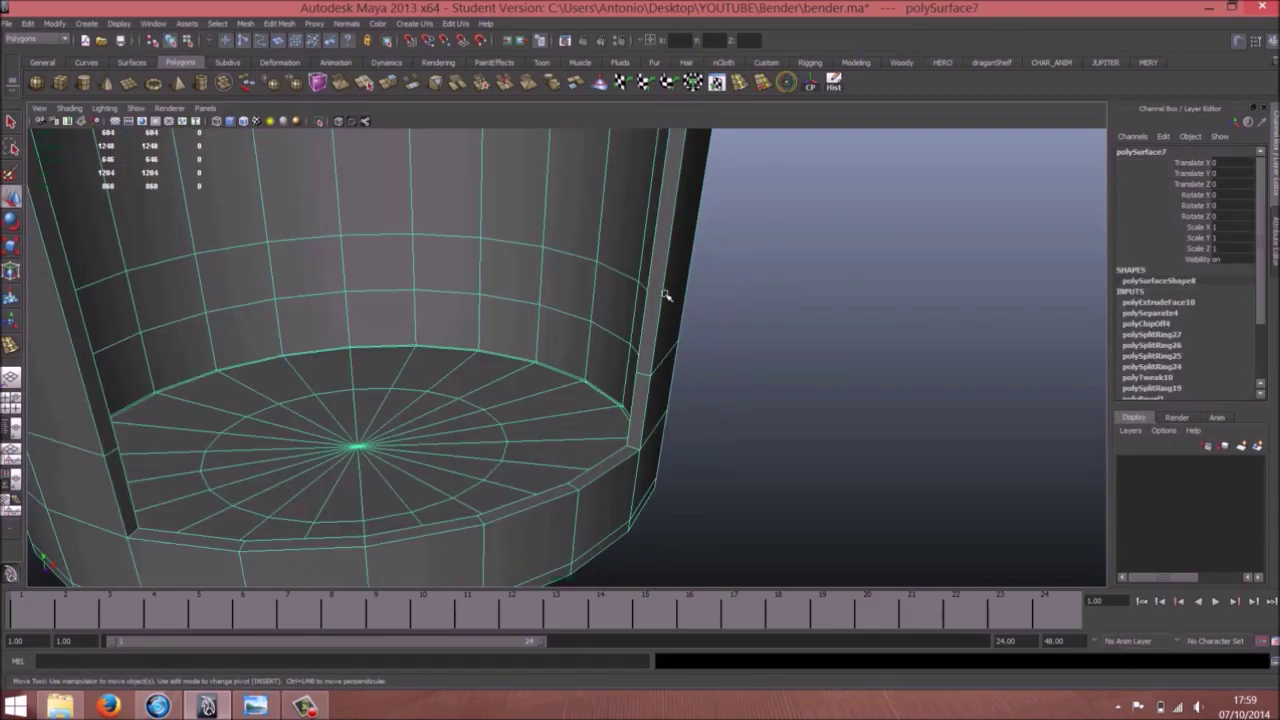
pyautogui.click(12, 345)
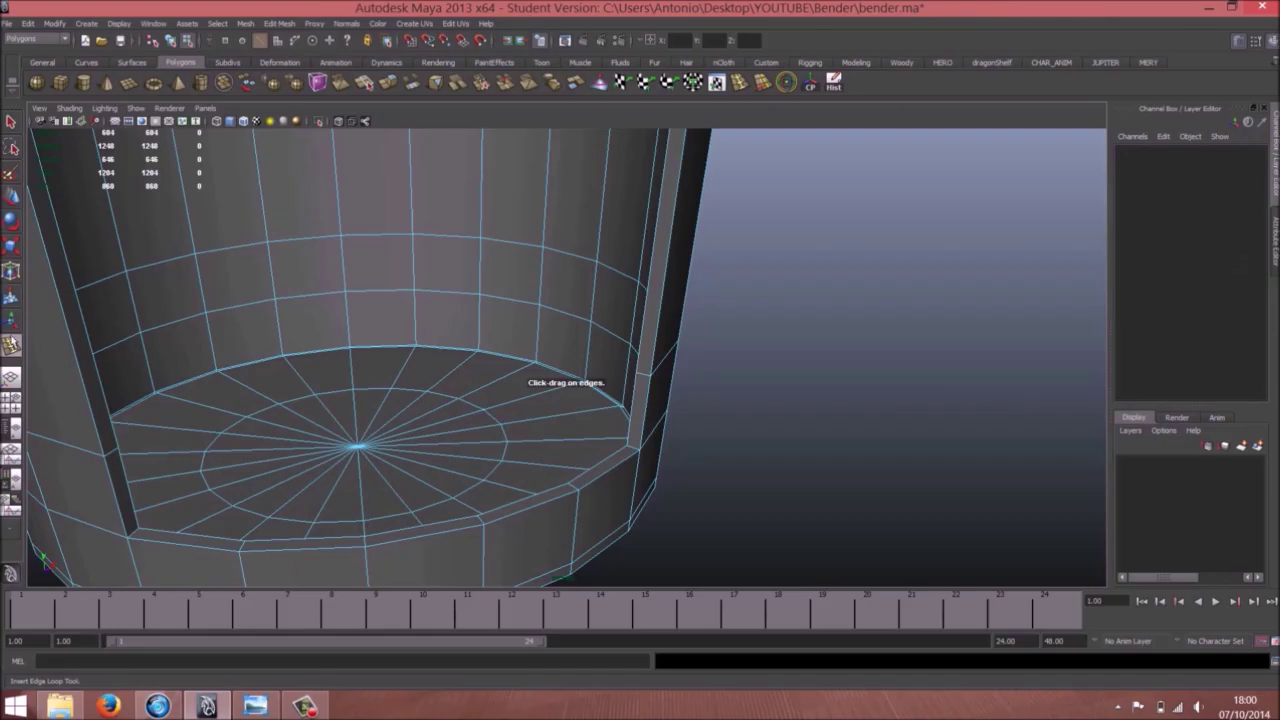
pyautogui.doubleClick(12, 345)
pyautogui.click(129, 220)
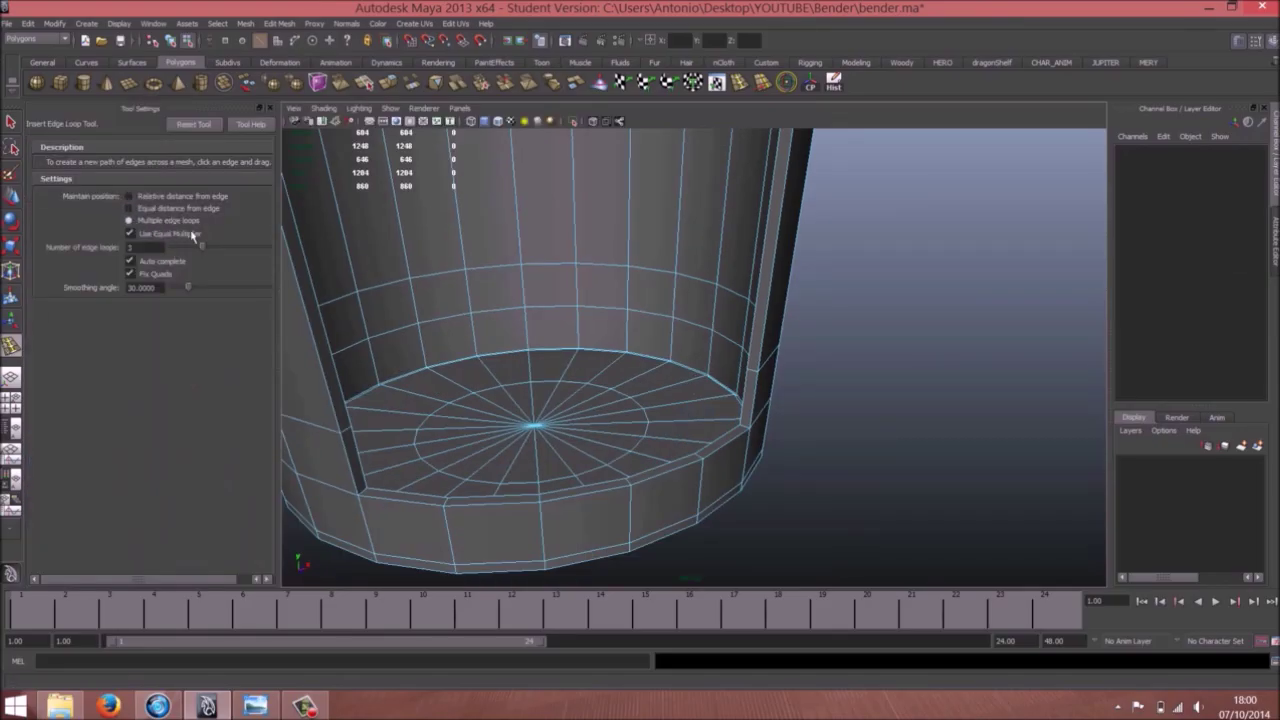
pyautogui.click(754, 374)
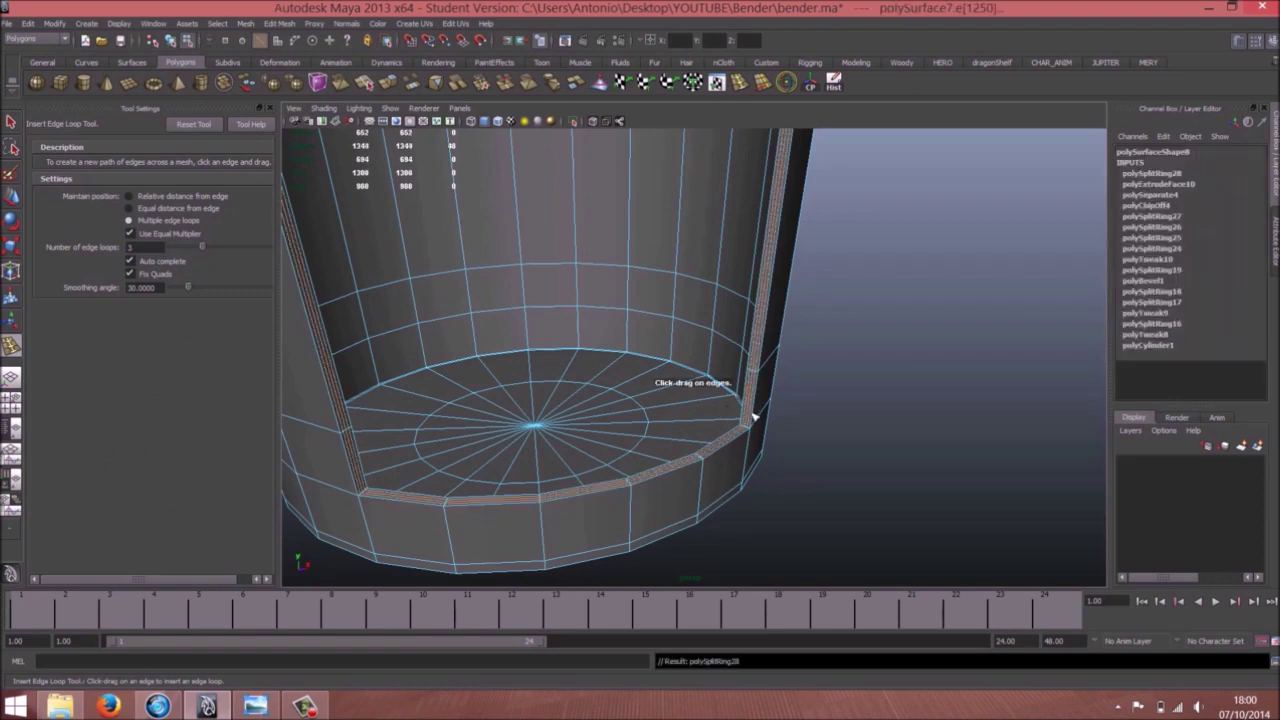
# Compare the body unsmoothed and in smooth preview, keep it smoothed, and inspect the rounded door opening
pyautogui.press('w')
pyautogui.keyDown('alt'); pyautogui.moveTo(754, 416); pyautogui.dragTo(657, 354); pyautogui.keyUp('alt')
pyautogui.moveTo(656, 352); pyautogui.dragTo(626, 343, button='right')
pyautogui.keyDown('alt'); pyautogui.moveTo(626, 343); pyautogui.dragTo(677, 394, button='middle'); pyautogui.keyUp('alt')
pyautogui.moveTo(677, 394)
pyautogui.keyDown('alt'); pyautogui.mouseDown()
pyautogui.moveTo(695, 350)
pyautogui.moveTo(726, 334)
pyautogui.moveTo(626, 374)
pyautogui.moveTo(680, 376)
pyautogui.mouseUp(); pyautogui.keyUp('alt')
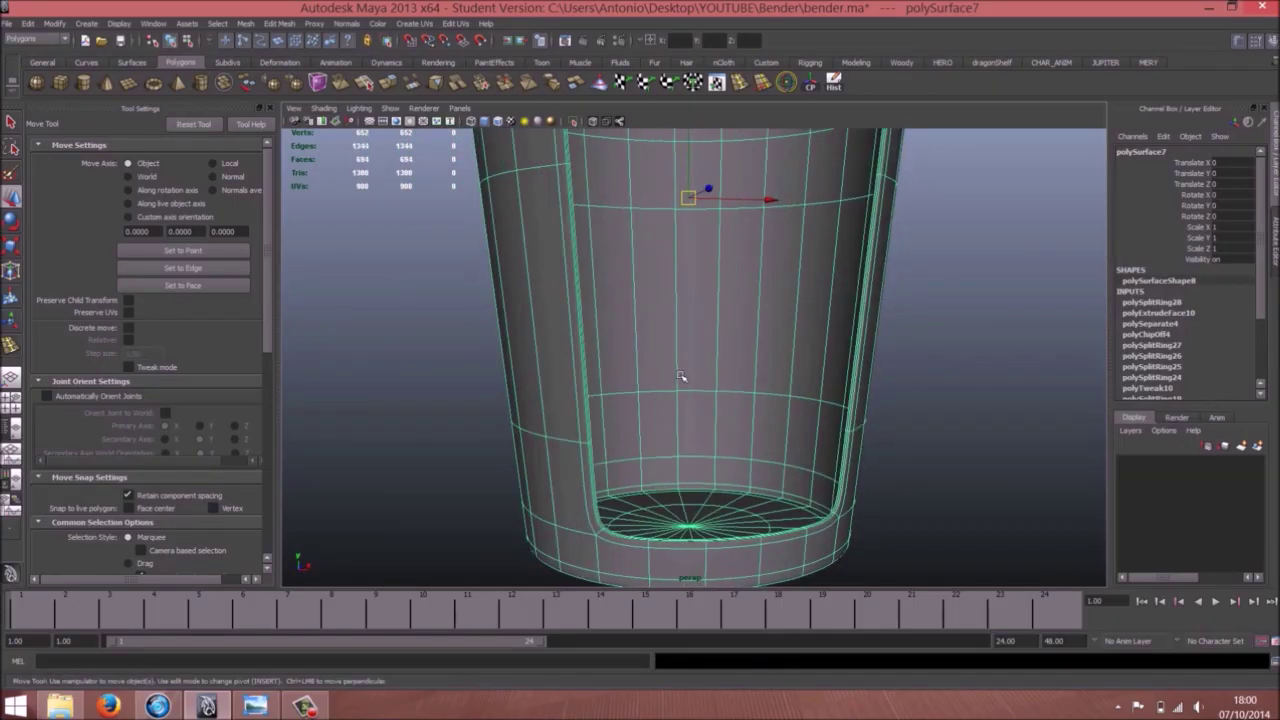
pyautogui.press('1')
pyautogui.press('3')
pyautogui.click(951, 378)
pyautogui.keyDown('alt'); pyautogui.moveTo(951, 380); pyautogui.dragTo(766, 326, button='right'); pyautogui.keyUp('alt')
pyautogui.keyDown('alt'); pyautogui.moveTo(766, 326); pyautogui.dragTo(765, 380, button='middle'); pyautogui.keyUp('alt')
pyautogui.keyDown('alt'); pyautogui.moveTo(765, 380); pyautogui.dragTo(665, 376); pyautogui.keyUp('alt')
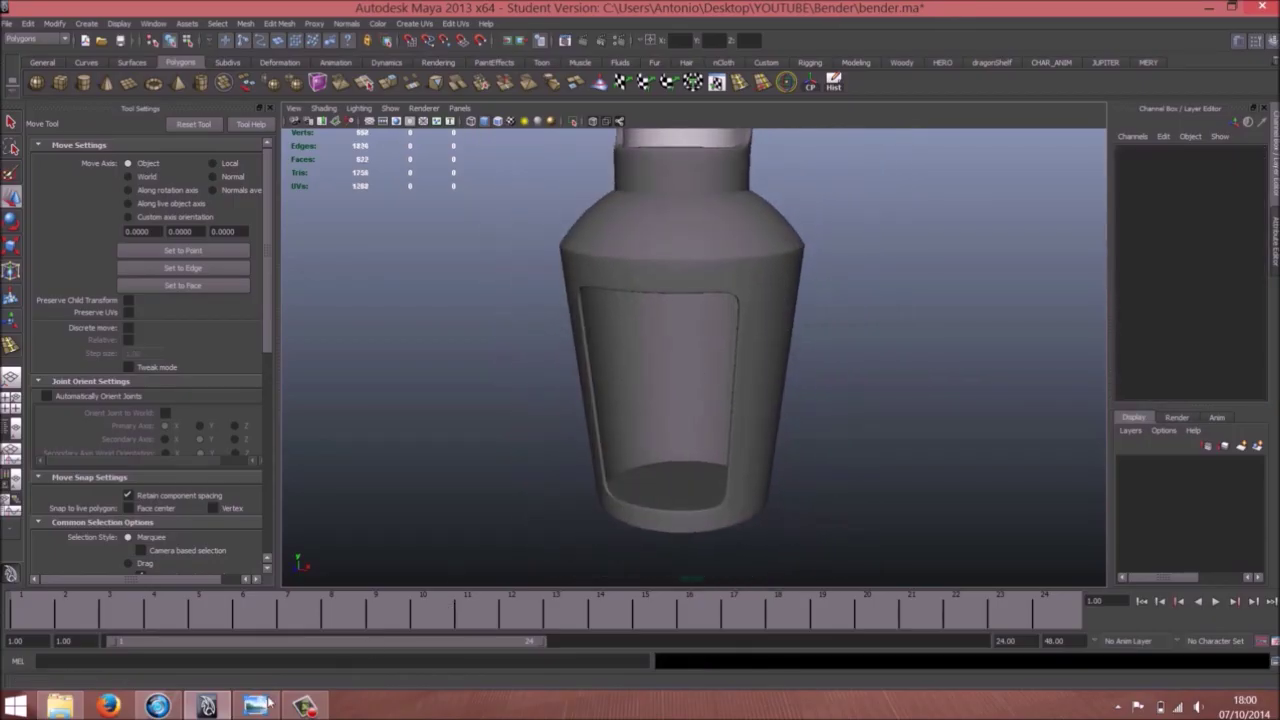
# Check the chest door's shape in the bender.jpg reference image and return to Maya
pyautogui.hotkey('alt', 'Tab')
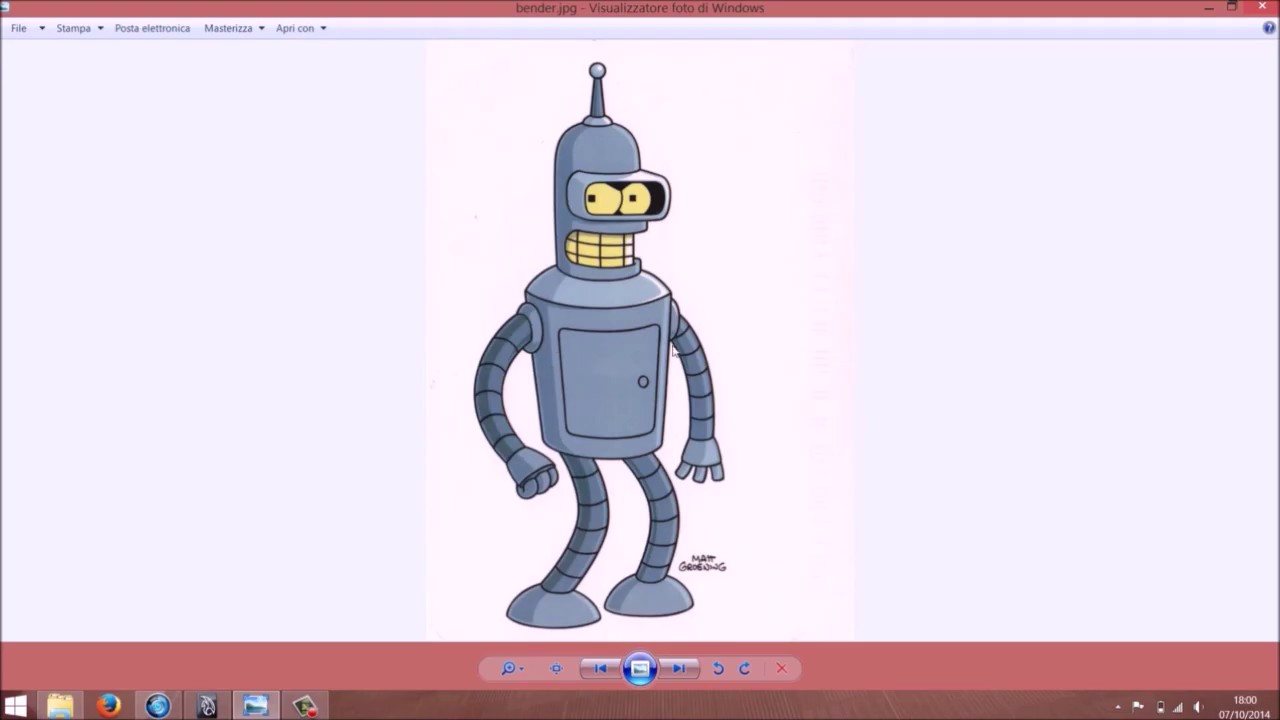
pyautogui.click(259, 699)
pyautogui.moveTo(538, 406)
pyautogui.keyDown('alt'); pyautogui.mouseDown()
pyautogui.moveTo(616, 400)
pyautogui.moveTo(560, 400)
pyautogui.mouseUp(); pyautogui.keyUp('alt')
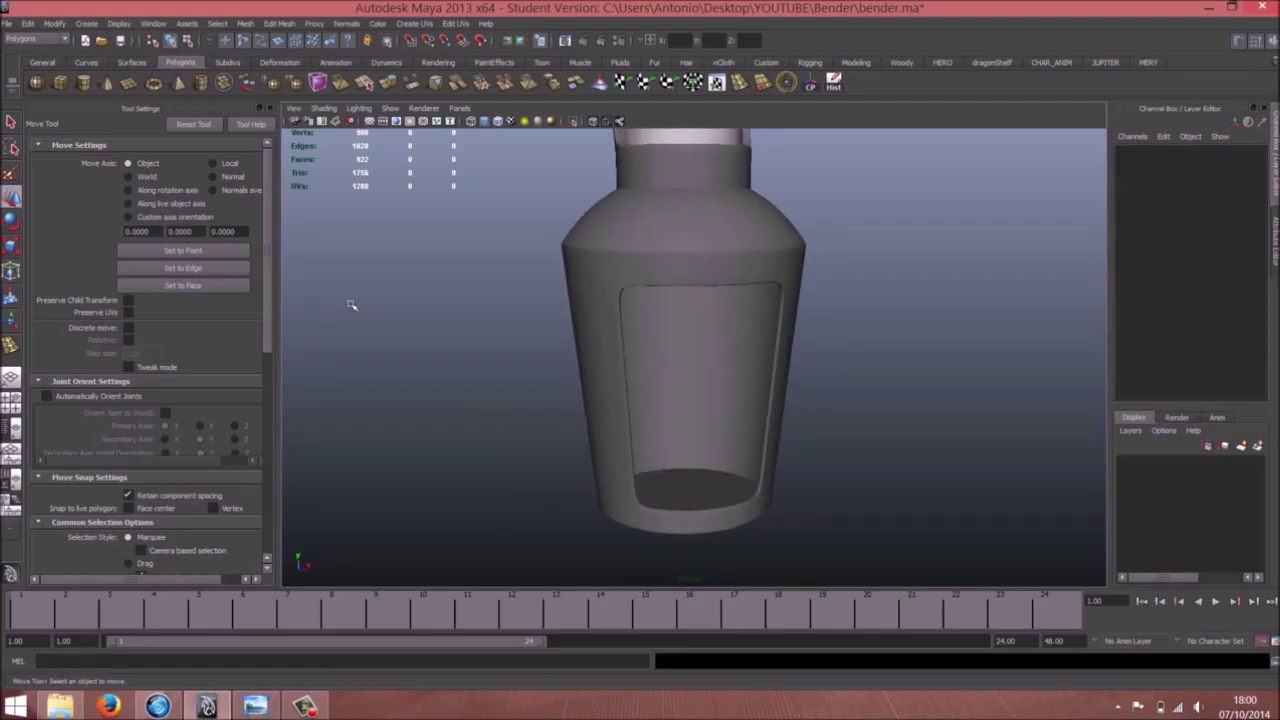
# Show the Outliner beside the viewport and unhide the door panel polySurface8 under pCylinder1
pyautogui.click(11, 432)
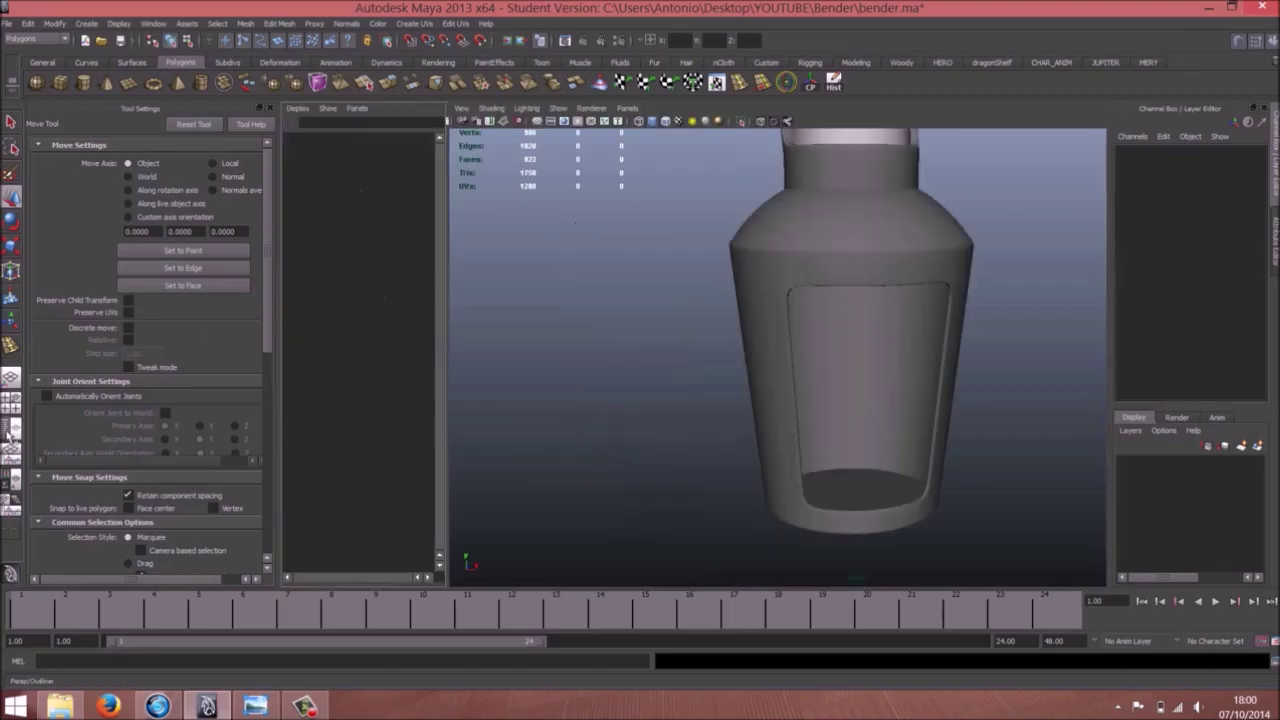
pyautogui.click(289, 274)
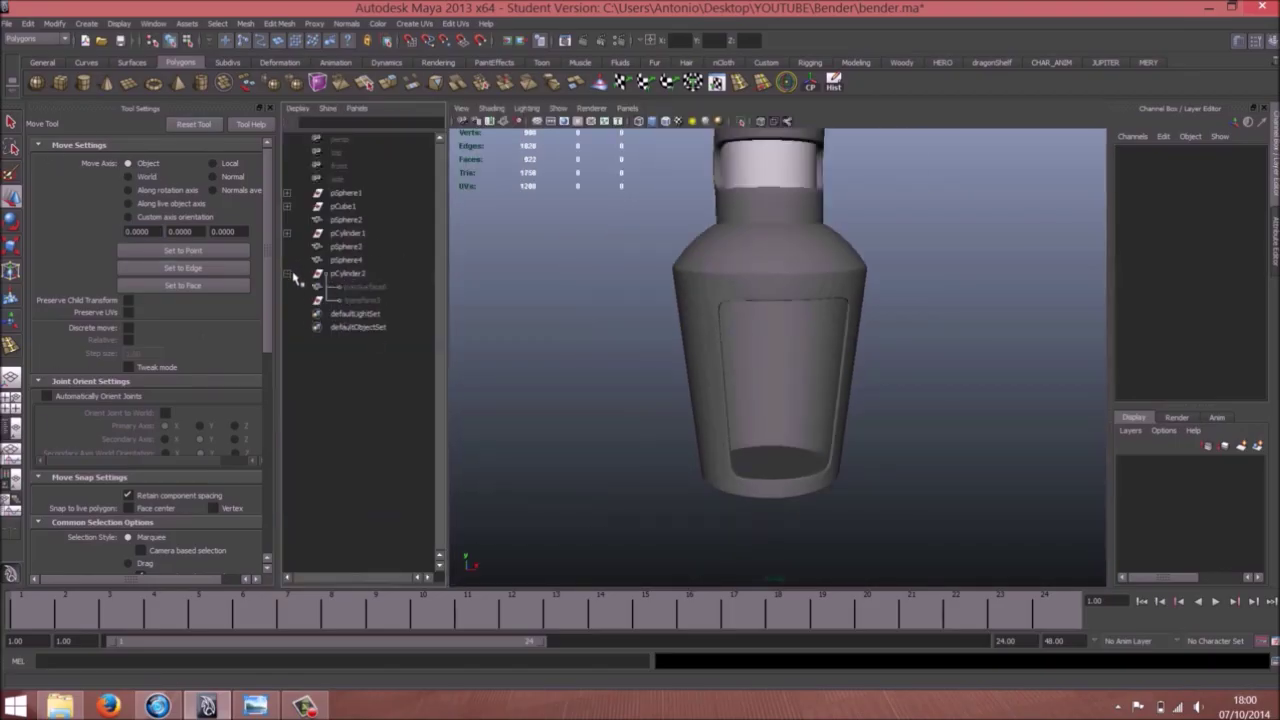
pyautogui.click(368, 288)
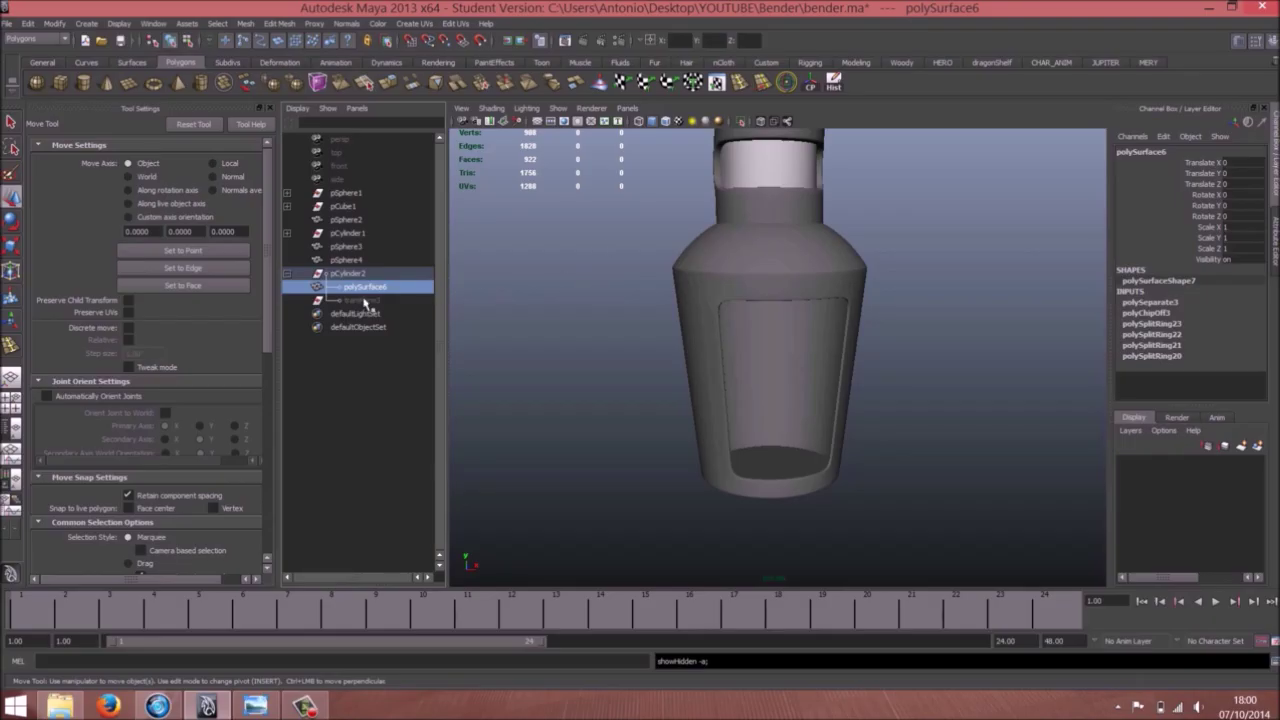
pyautogui.click(287, 234)
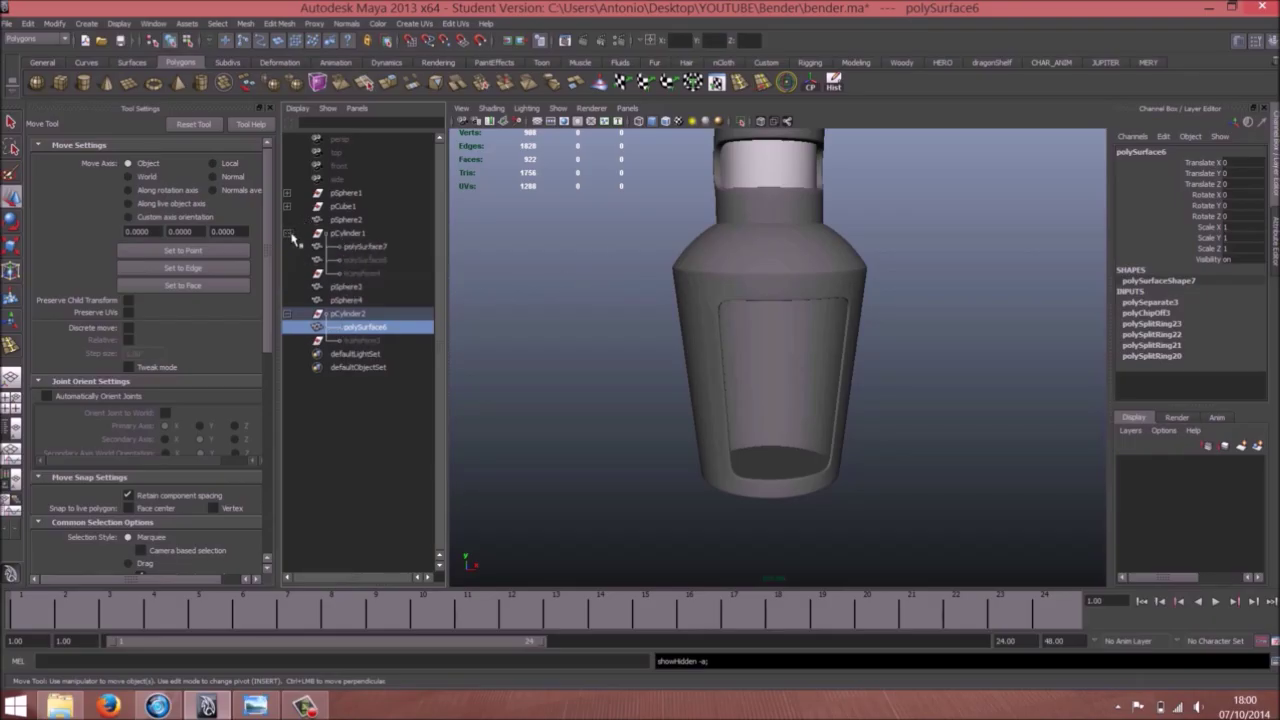
pyautogui.click(362, 263)
pyautogui.hotkey('shift', 'h')
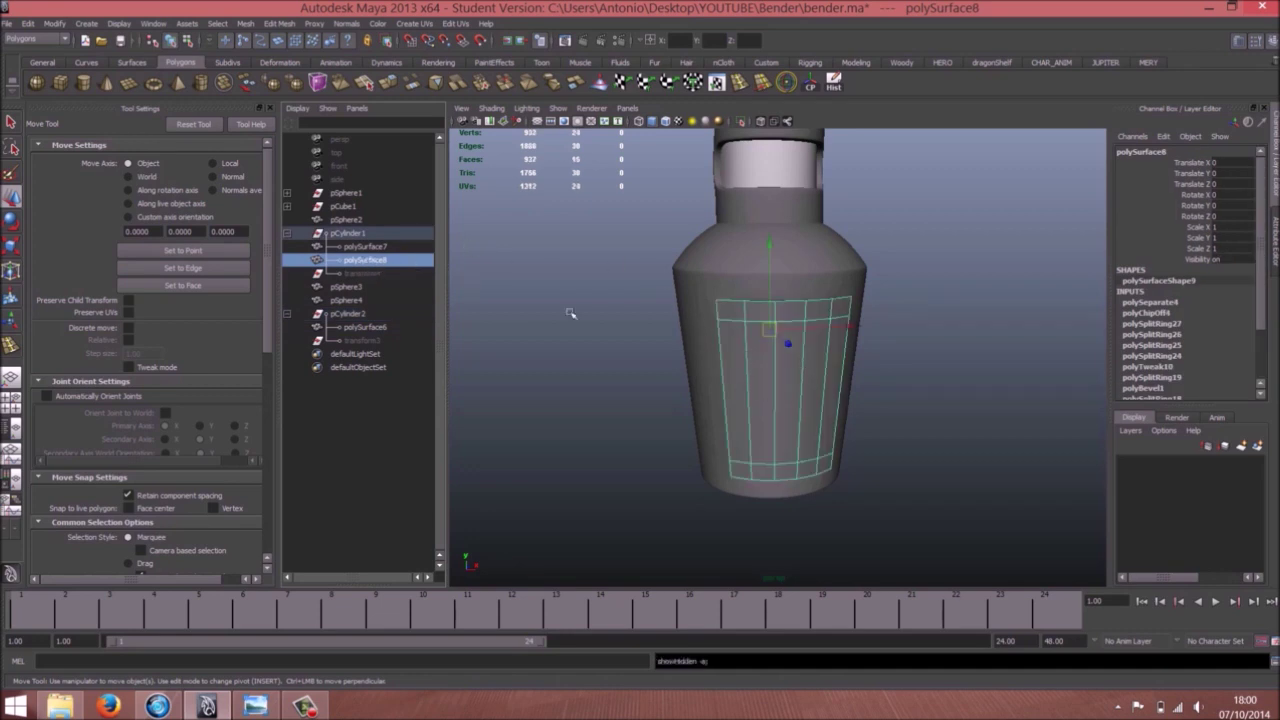
# Maximize the perspective view and extrude the door panel's faces inward with a local Z translation of about -0.748
pyautogui.press('space')
pyautogui.keyDown('alt'); pyautogui.moveTo(737, 414); pyautogui.dragTo(700, 380); pyautogui.keyUp('alt')
pyautogui.click(387, 84)
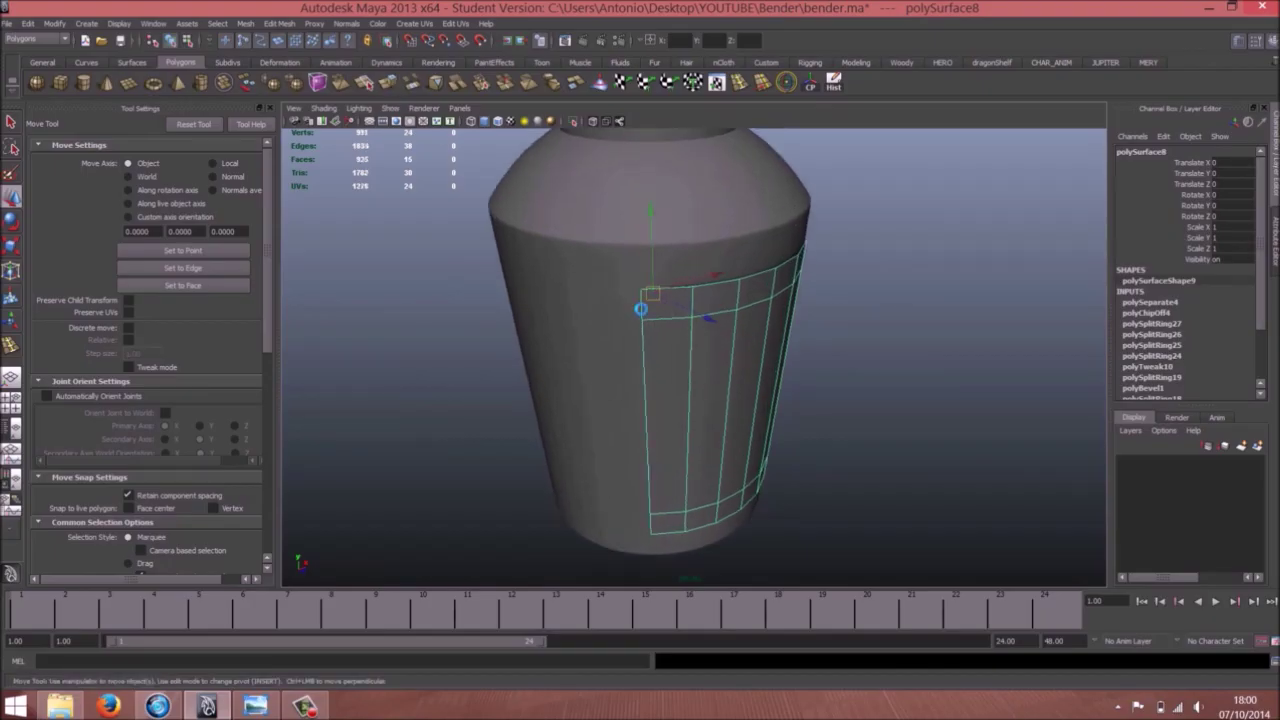
pyautogui.moveTo(773, 346); pyautogui.dragTo(769, 342)
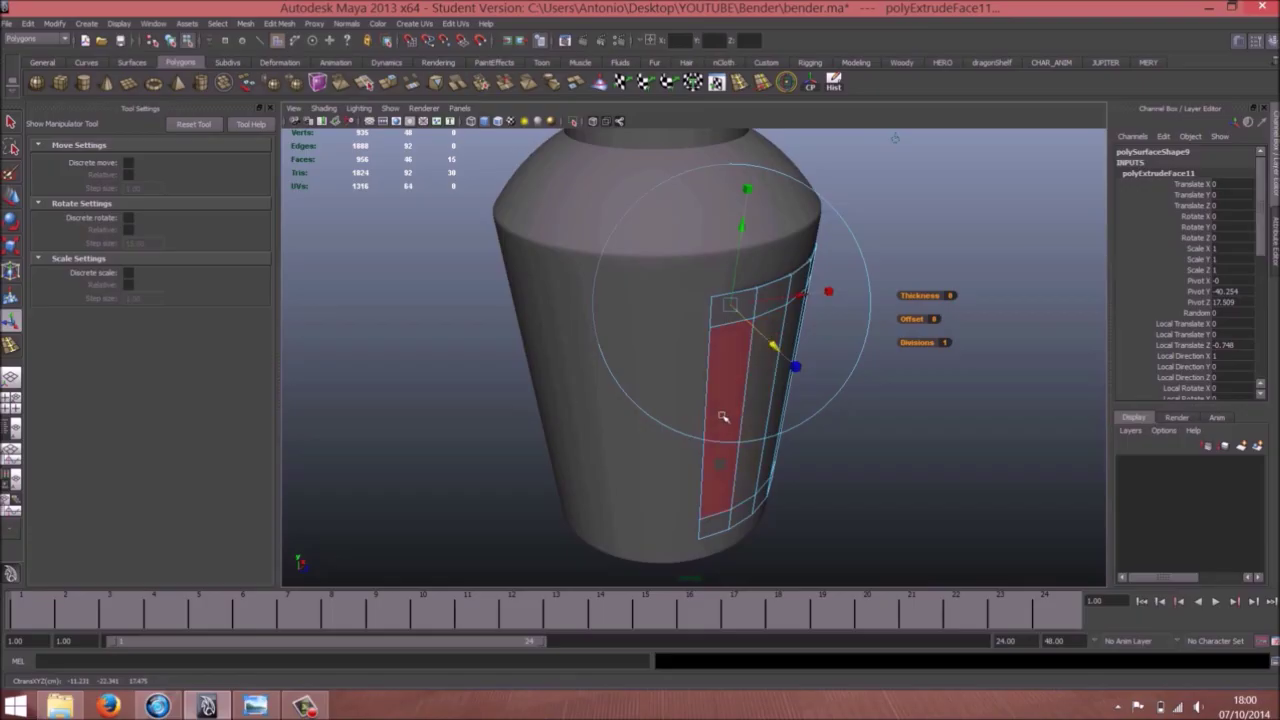
pyautogui.keyDown('alt'); pyautogui.moveTo(724, 417); pyautogui.dragTo(697, 414); pyautogui.keyUp('alt')
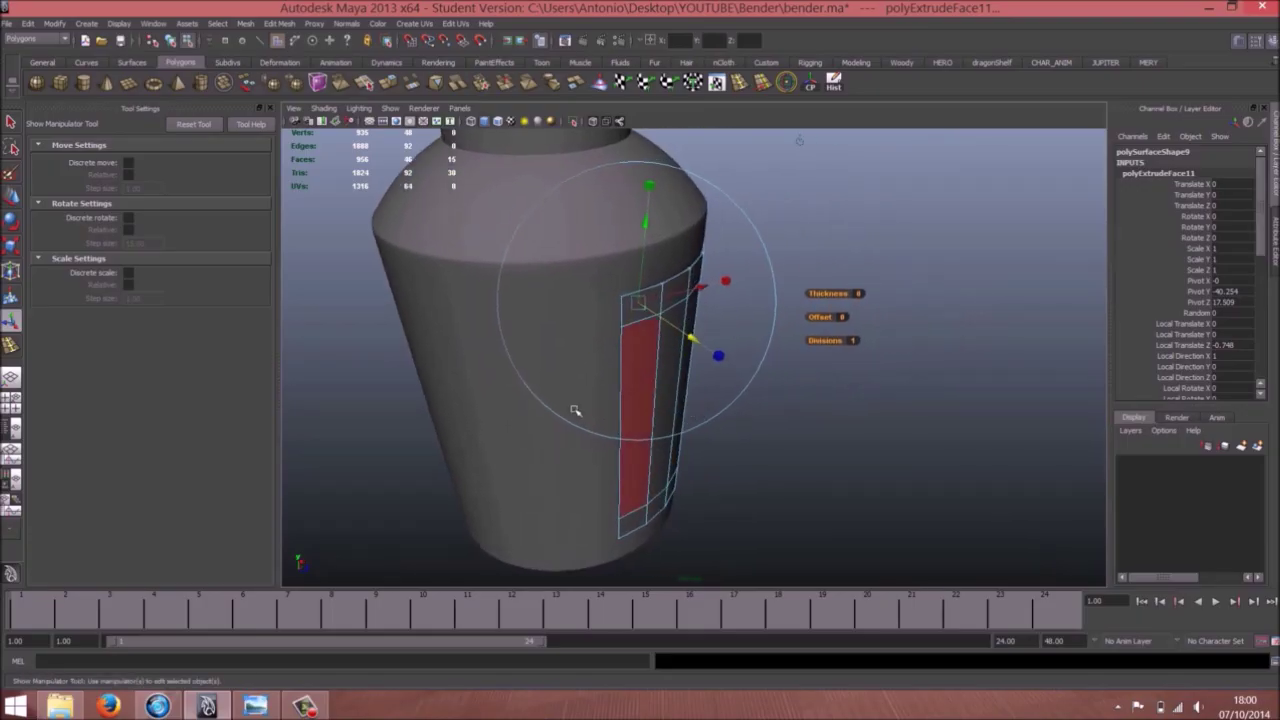
# Examine the extruded door panel's thickness against the body wall up close in wireframe display
pyautogui.keyDown('alt'); pyautogui.moveTo(575, 410); pyautogui.dragTo(651, 403, button='right'); pyautogui.keyUp('alt')
pyautogui.press('4')
pyautogui.keyDown('alt'); pyautogui.moveTo(642, 348); pyautogui.dragTo(660, 378); pyautogui.keyUp('alt')
pyautogui.keyDown('alt'); pyautogui.moveTo(660, 378); pyautogui.dragTo(694, 371, button='right'); pyautogui.keyUp('alt')
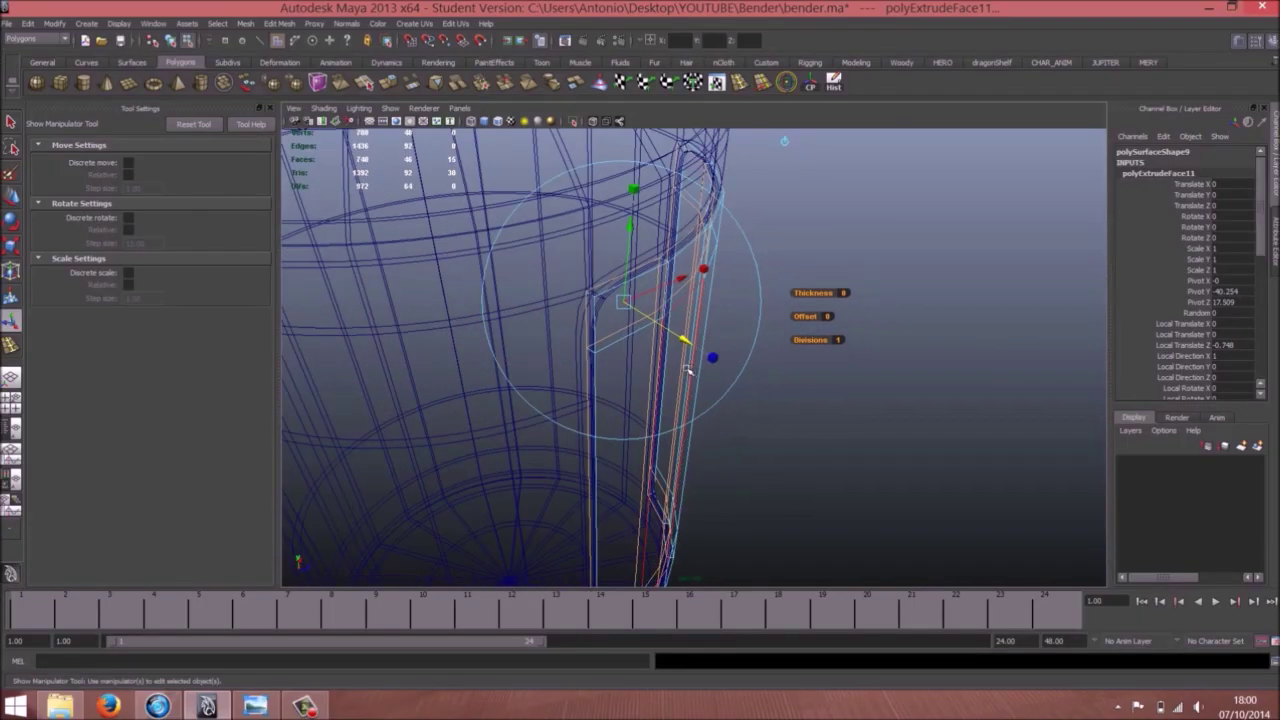
pyautogui.press('w')
pyautogui.keyDown('alt'); pyautogui.moveTo(602, 423); pyautogui.dragTo(609, 388); pyautogui.keyUp('alt')
# Return to object mode and shaded display, and isolate the door panel polySurface8 in the view
pyautogui.moveTo(631, 238); pyautogui.dragTo(688, 222, button='right')
pyautogui.click(656, 250)
pyautogui.keyDown('alt'); pyautogui.moveTo(638, 304); pyautogui.dragTo(601, 254); pyautogui.keyUp('alt')
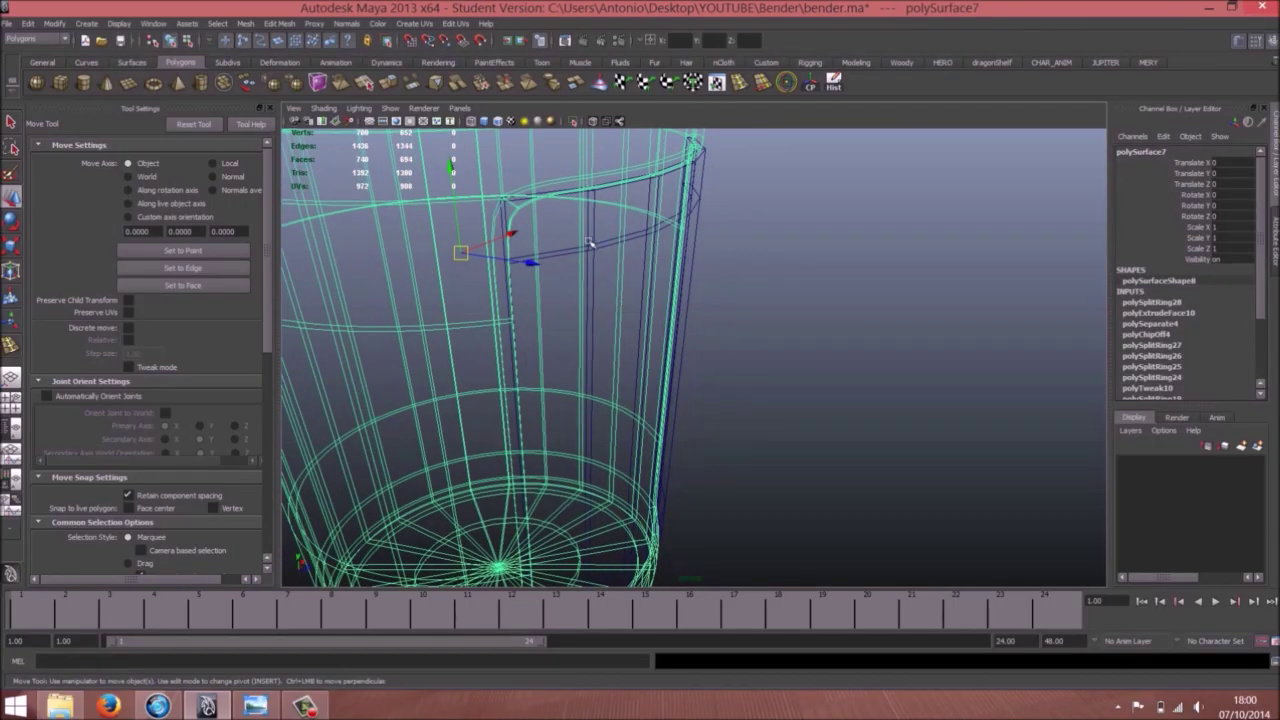
pyautogui.click(648, 262)
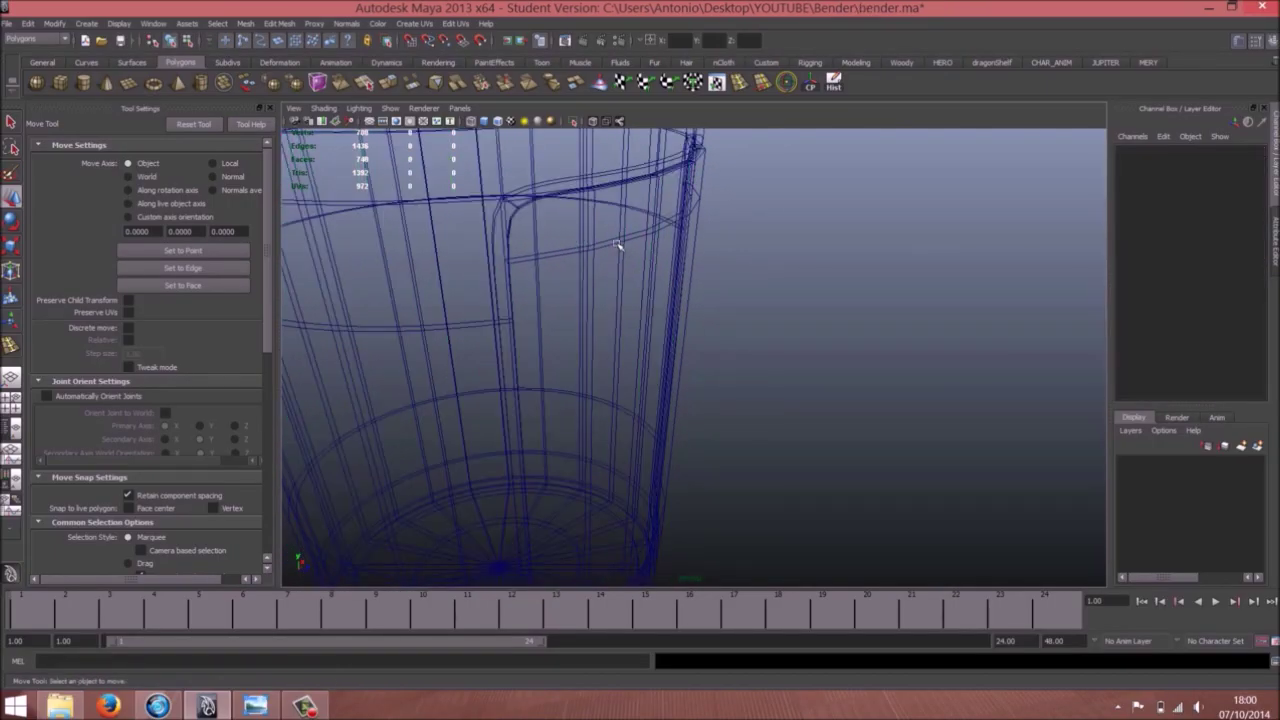
pyautogui.click(617, 245)
pyautogui.keyDown('alt'); pyautogui.moveTo(729, 300); pyautogui.dragTo(697, 339); pyautogui.keyUp('alt')
pyautogui.press('5')
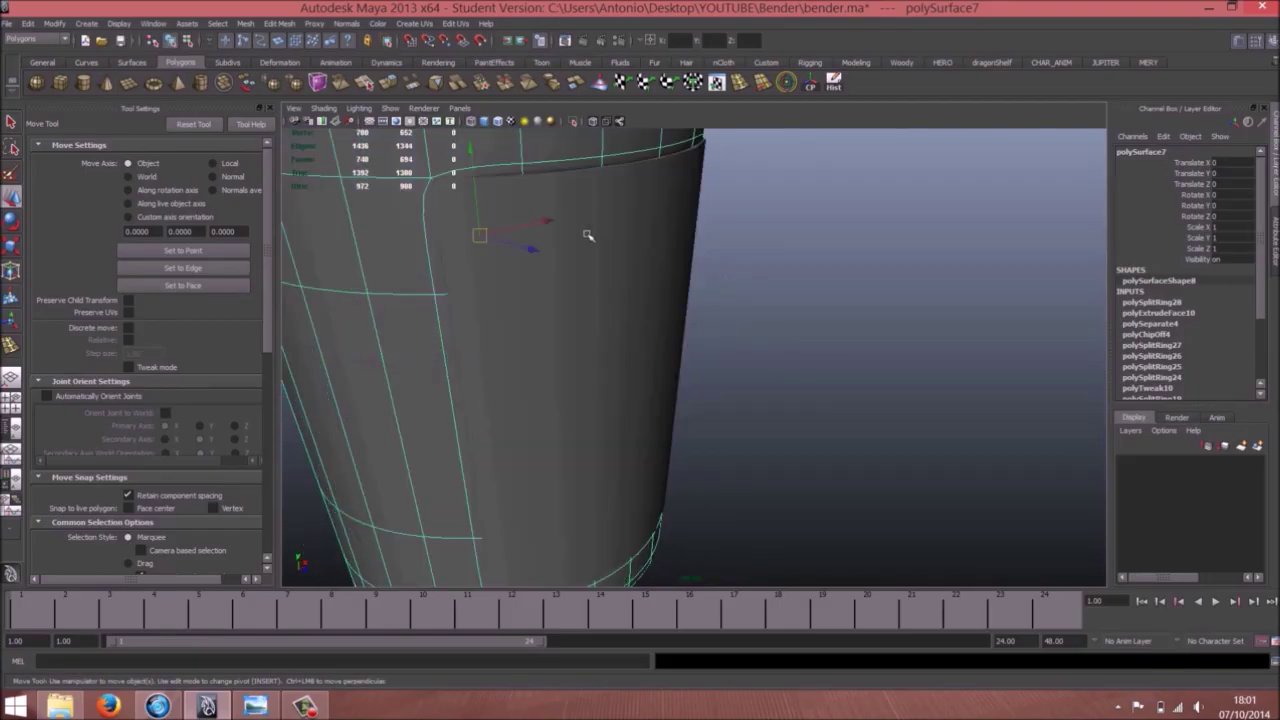
pyautogui.click(587, 235)
pyautogui.hotkey('ctrl', '1')
pyautogui.press('f')
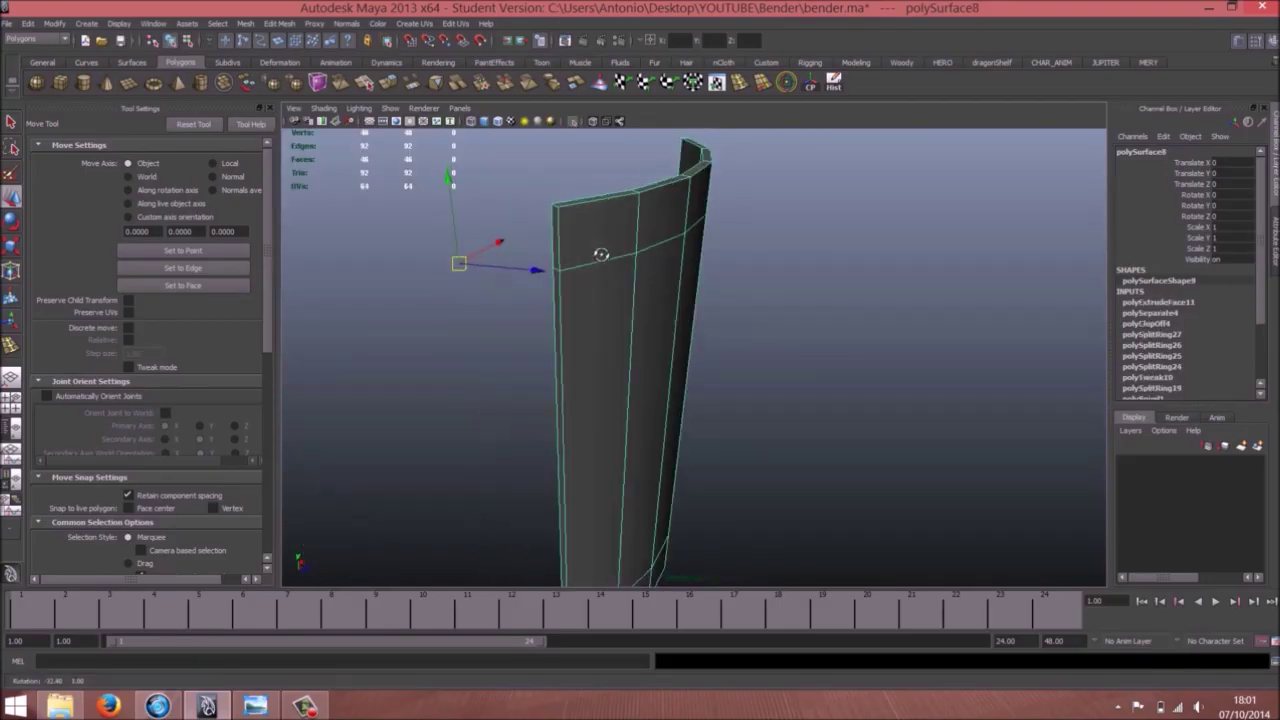
# Insert three evenly spaced edge loops around the door panel's thickness and return to object mode
pyautogui.click(12, 345)
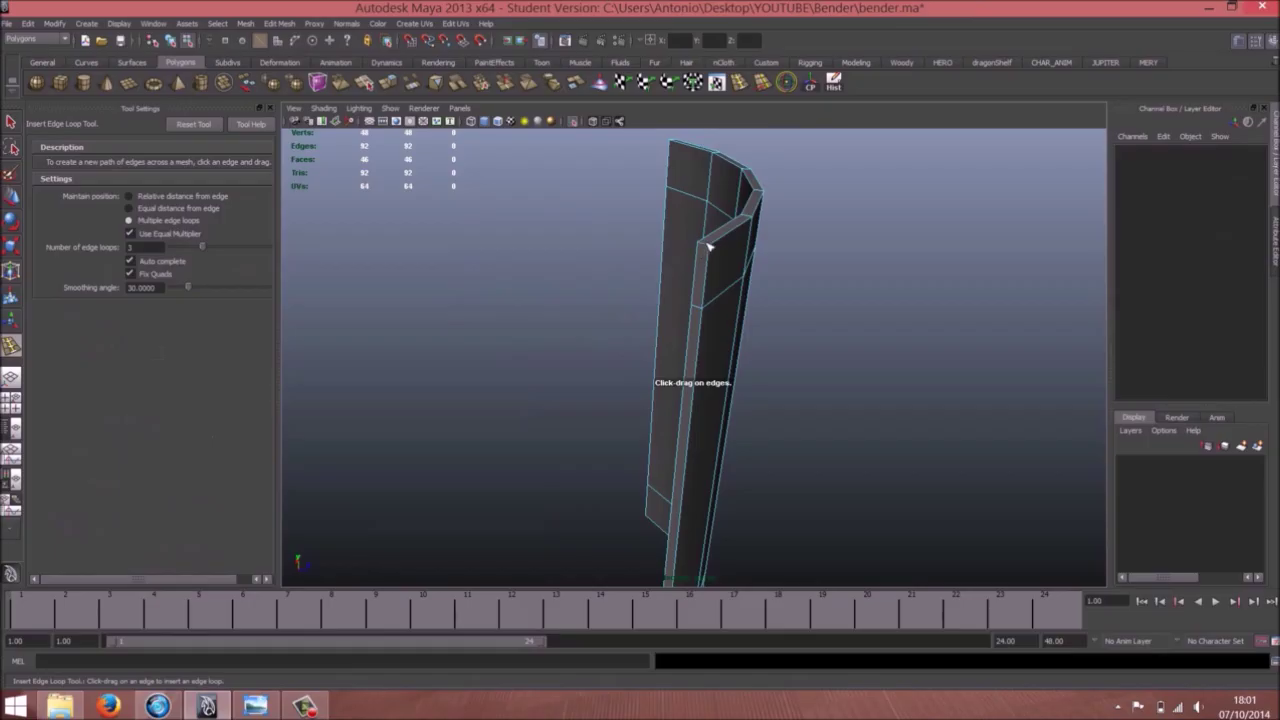
pyautogui.click(708, 246)
pyautogui.press('w')
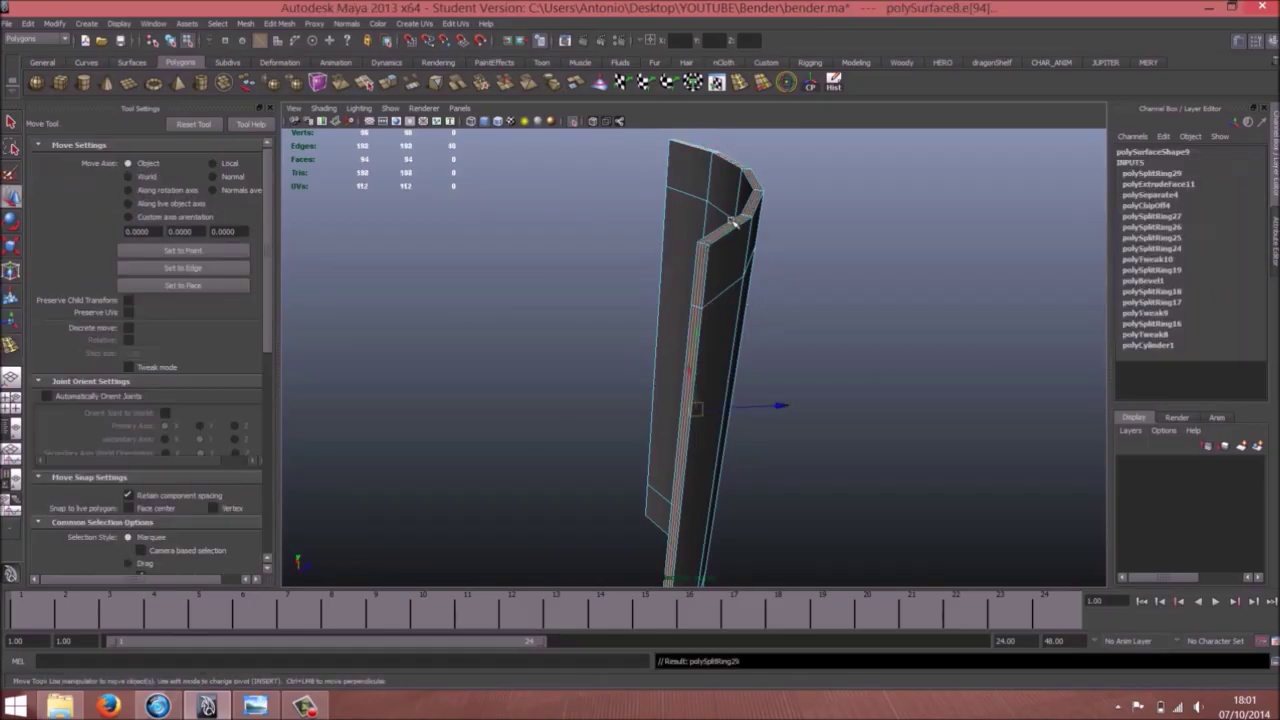
pyautogui.moveTo(735, 223); pyautogui.dragTo(777, 205, button='right')
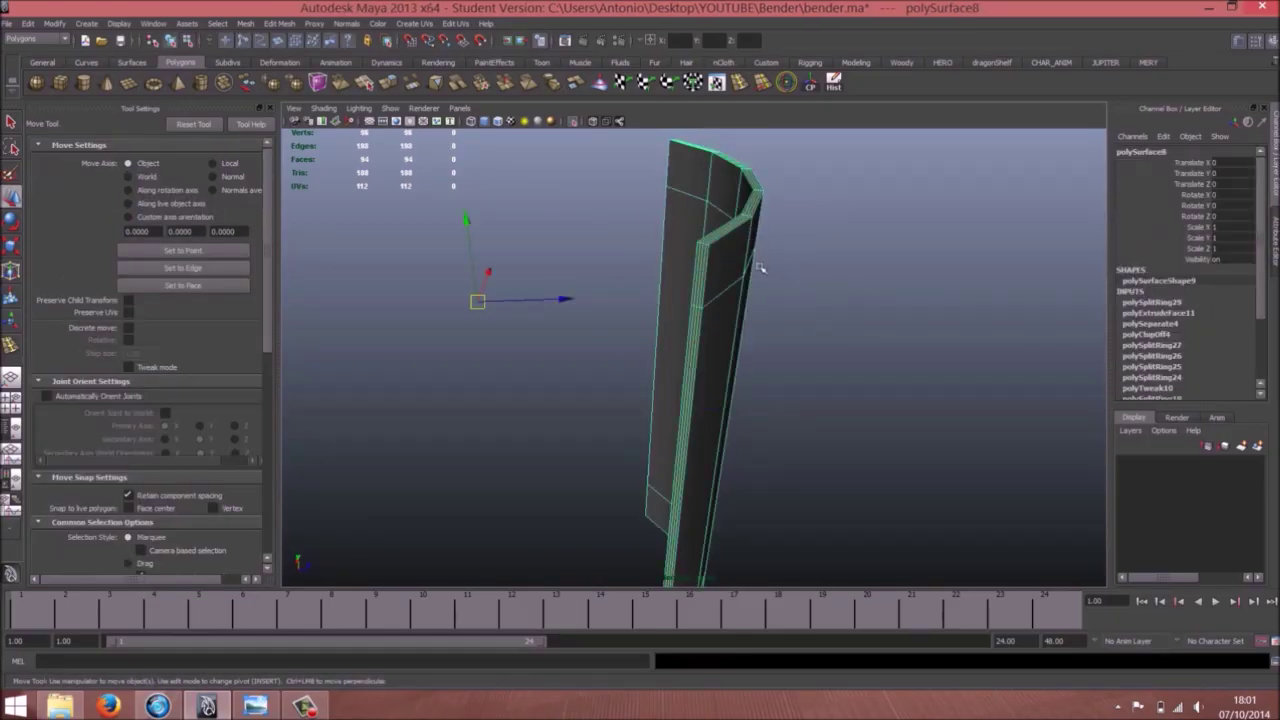
# Turn on smooth preview for the door panel, show the whole model again and inspect how the door sits in the body
pyautogui.press('3')
pyautogui.click(573, 122)
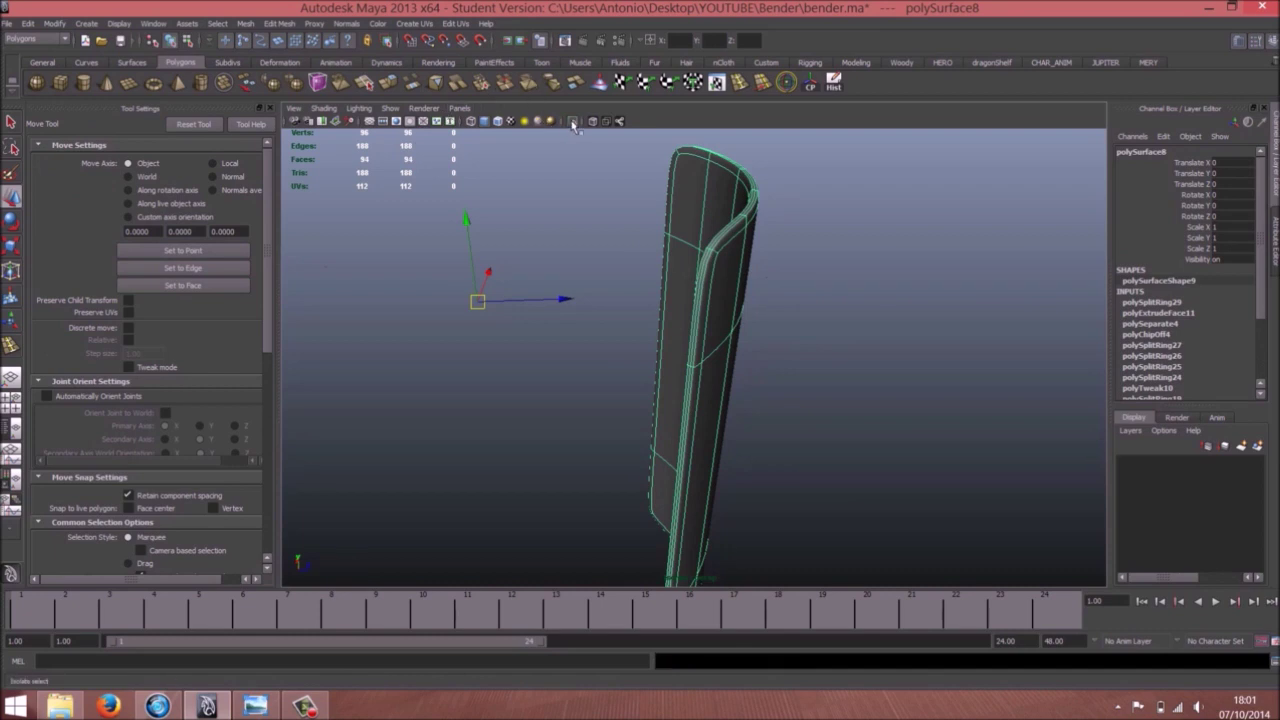
pyautogui.keyDown('alt'); pyautogui.moveTo(680, 250); pyautogui.dragTo(490, 268); pyautogui.keyUp('alt')
pyautogui.click(767, 278)
pyautogui.keyDown('alt'); pyautogui.moveTo(767, 278); pyautogui.dragTo(706, 281, button='right'); pyautogui.keyUp('alt')
pyautogui.keyDown('alt'); pyautogui.moveTo(706, 281); pyautogui.dragTo(734, 314); pyautogui.keyUp('alt')
pyautogui.keyDown('alt'); pyautogui.moveTo(734, 314); pyautogui.dragTo(712, 311, button='right'); pyautogui.keyUp('alt')
pyautogui.keyDown('alt'); pyautogui.moveTo(712, 311); pyautogui.dragTo(590, 292); pyautogui.keyUp('alt')
pyautogui.keyDown('alt'); pyautogui.moveTo(590, 292); pyautogui.dragTo(430, 284, button='right'); pyautogui.keyUp('alt')
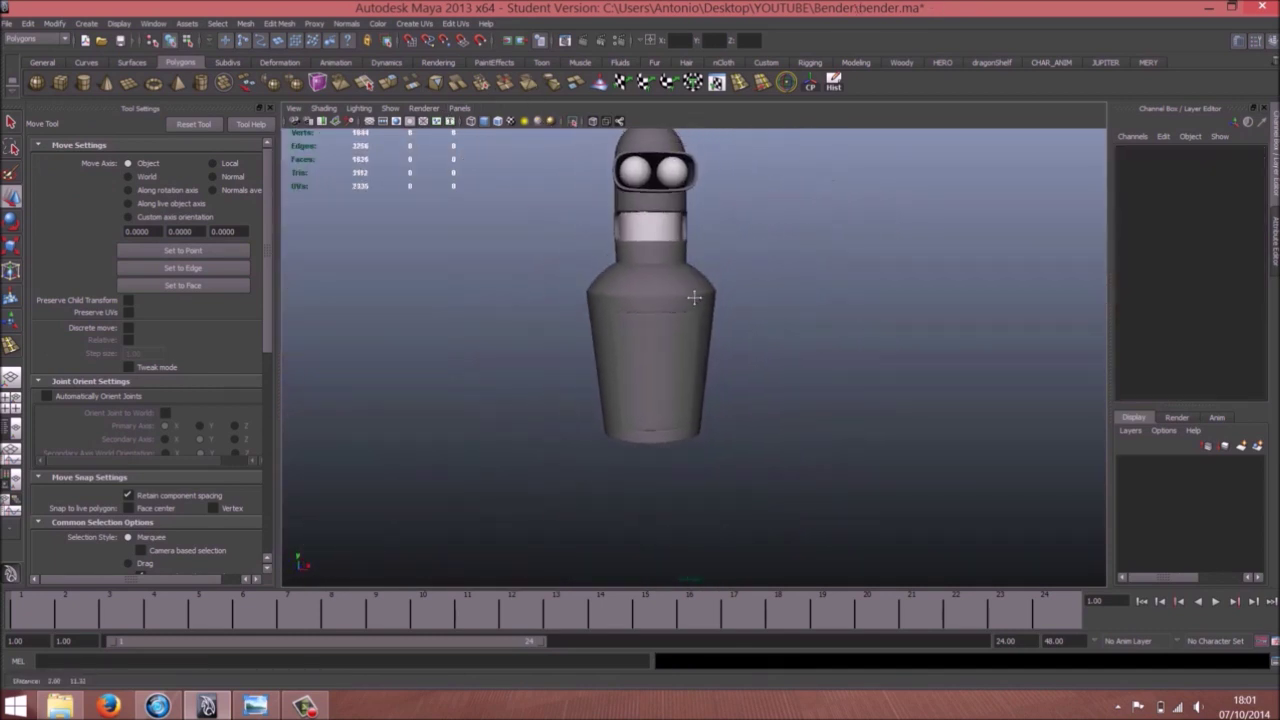